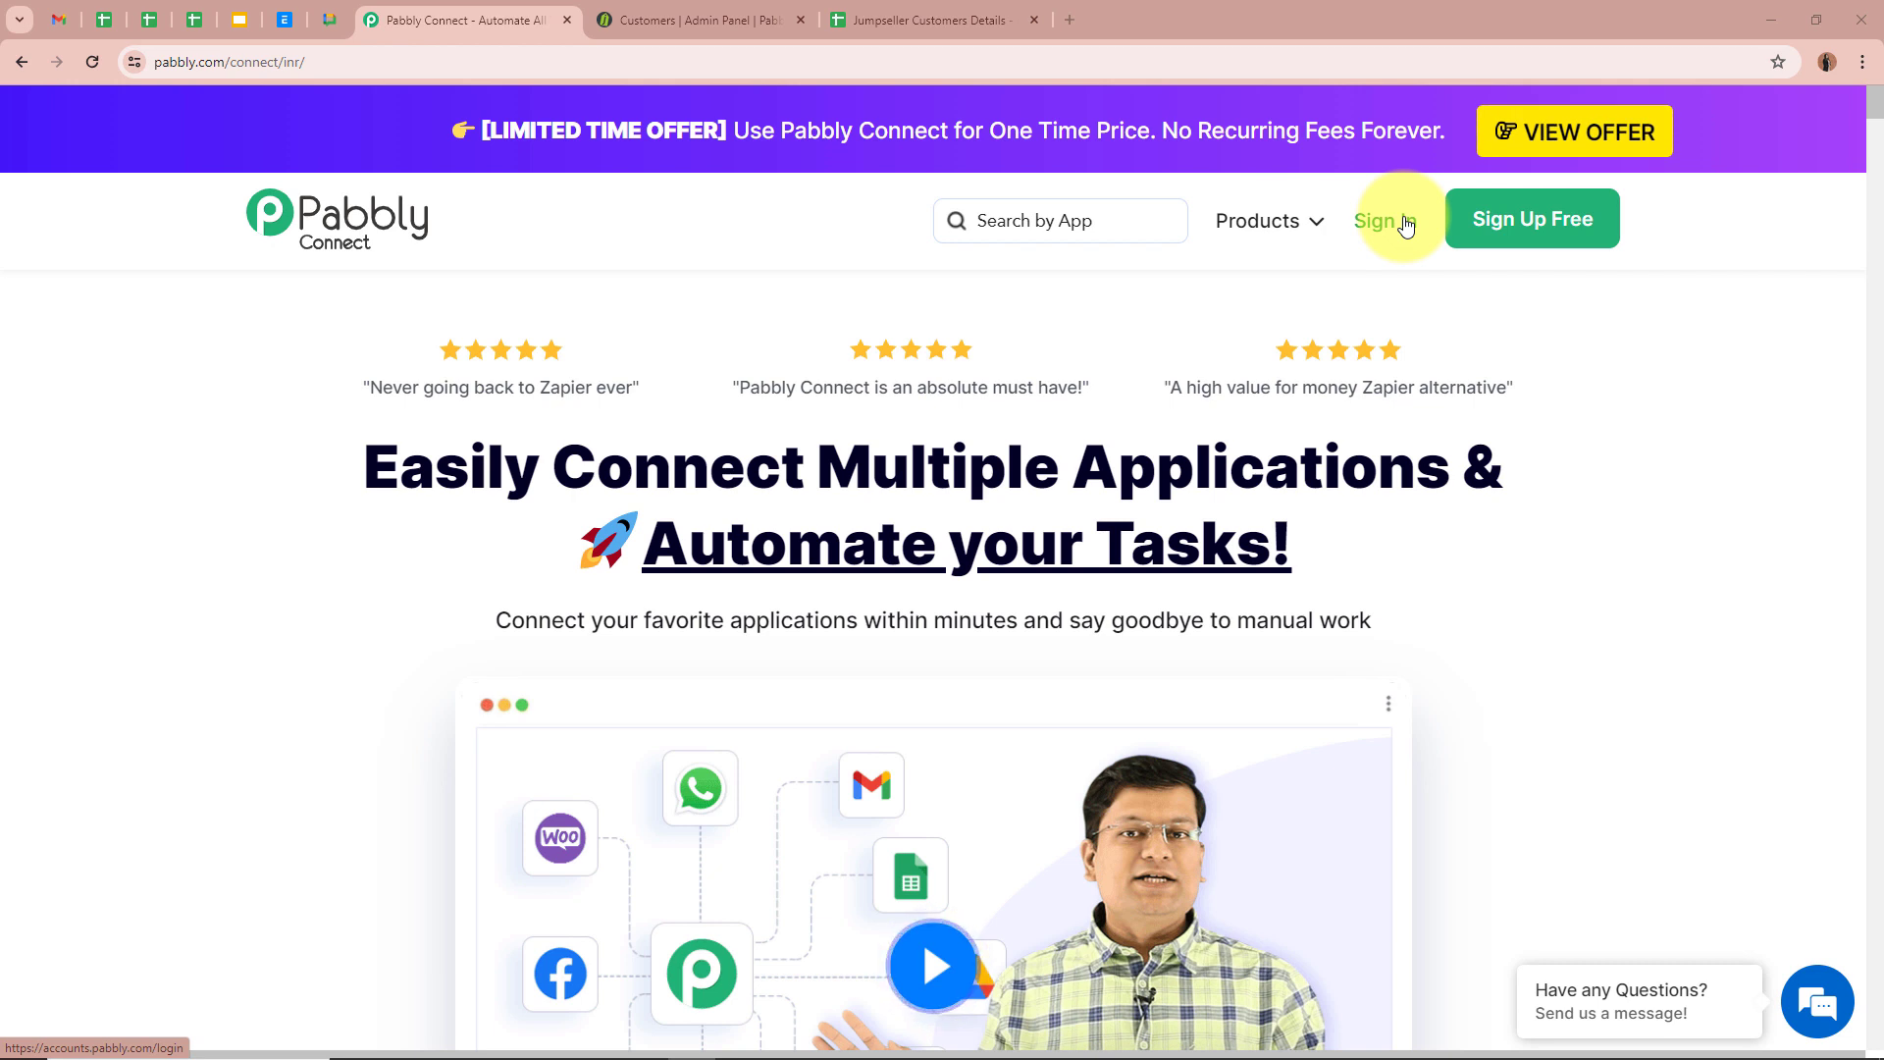
# Sign in to the Pabbly account and open the Pabbly Connect application
pyautogui.click(1502, 245)
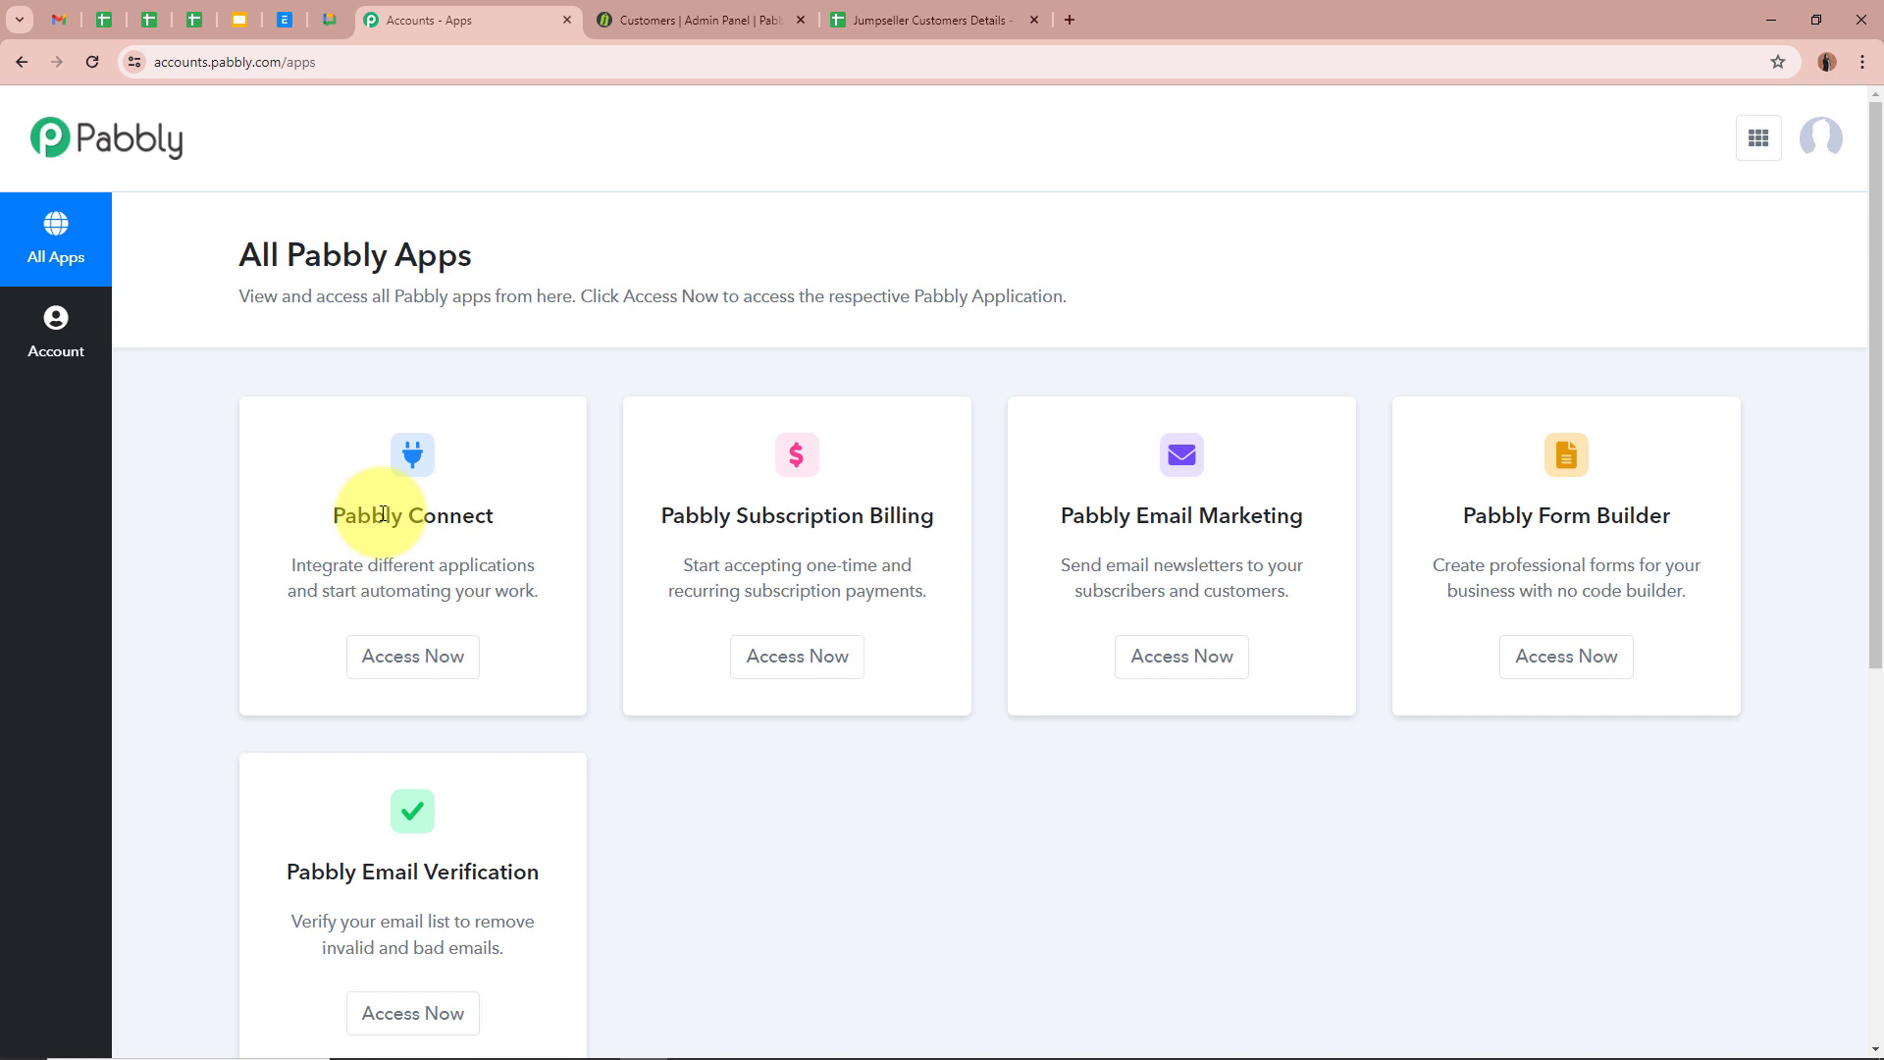
pyautogui.click(418, 656)
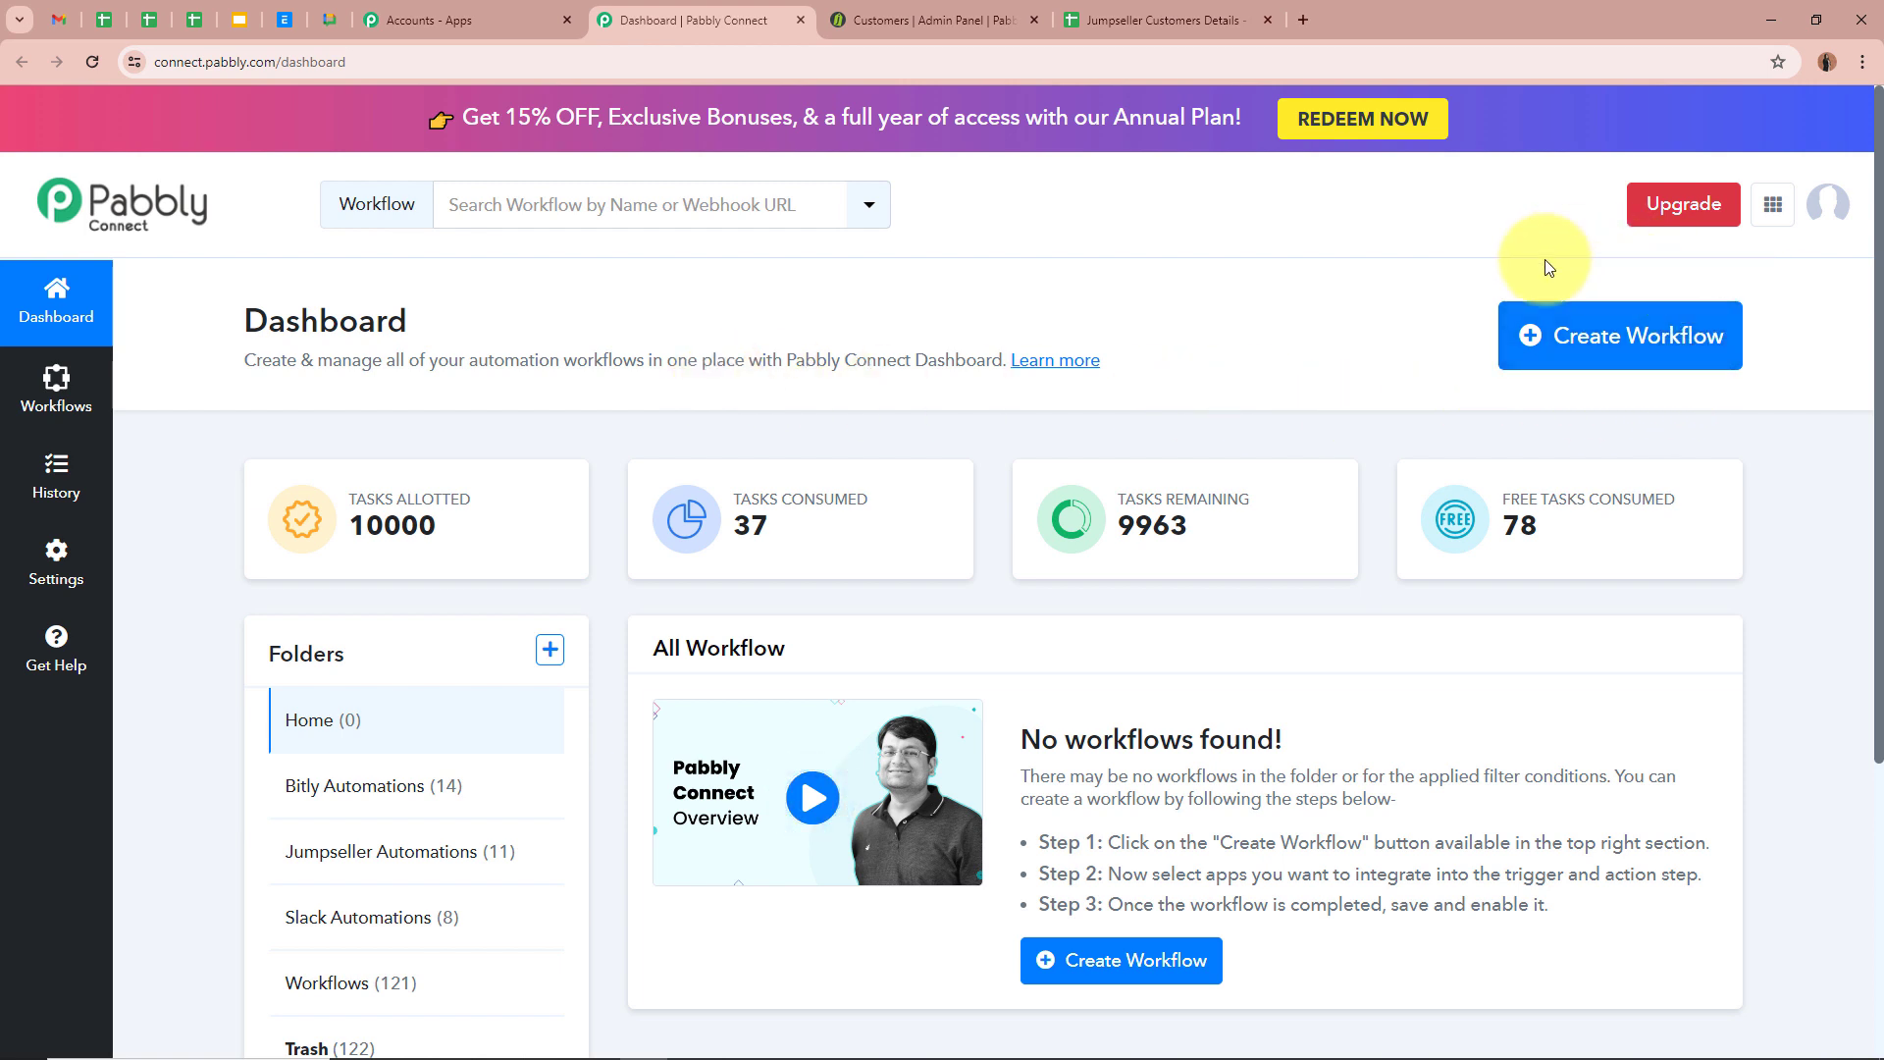
# Create a workflow named "Add Jumpseller Customer Details in Google Sheets" in the Jumpseller Automations folder
pyautogui.click(1596, 337)
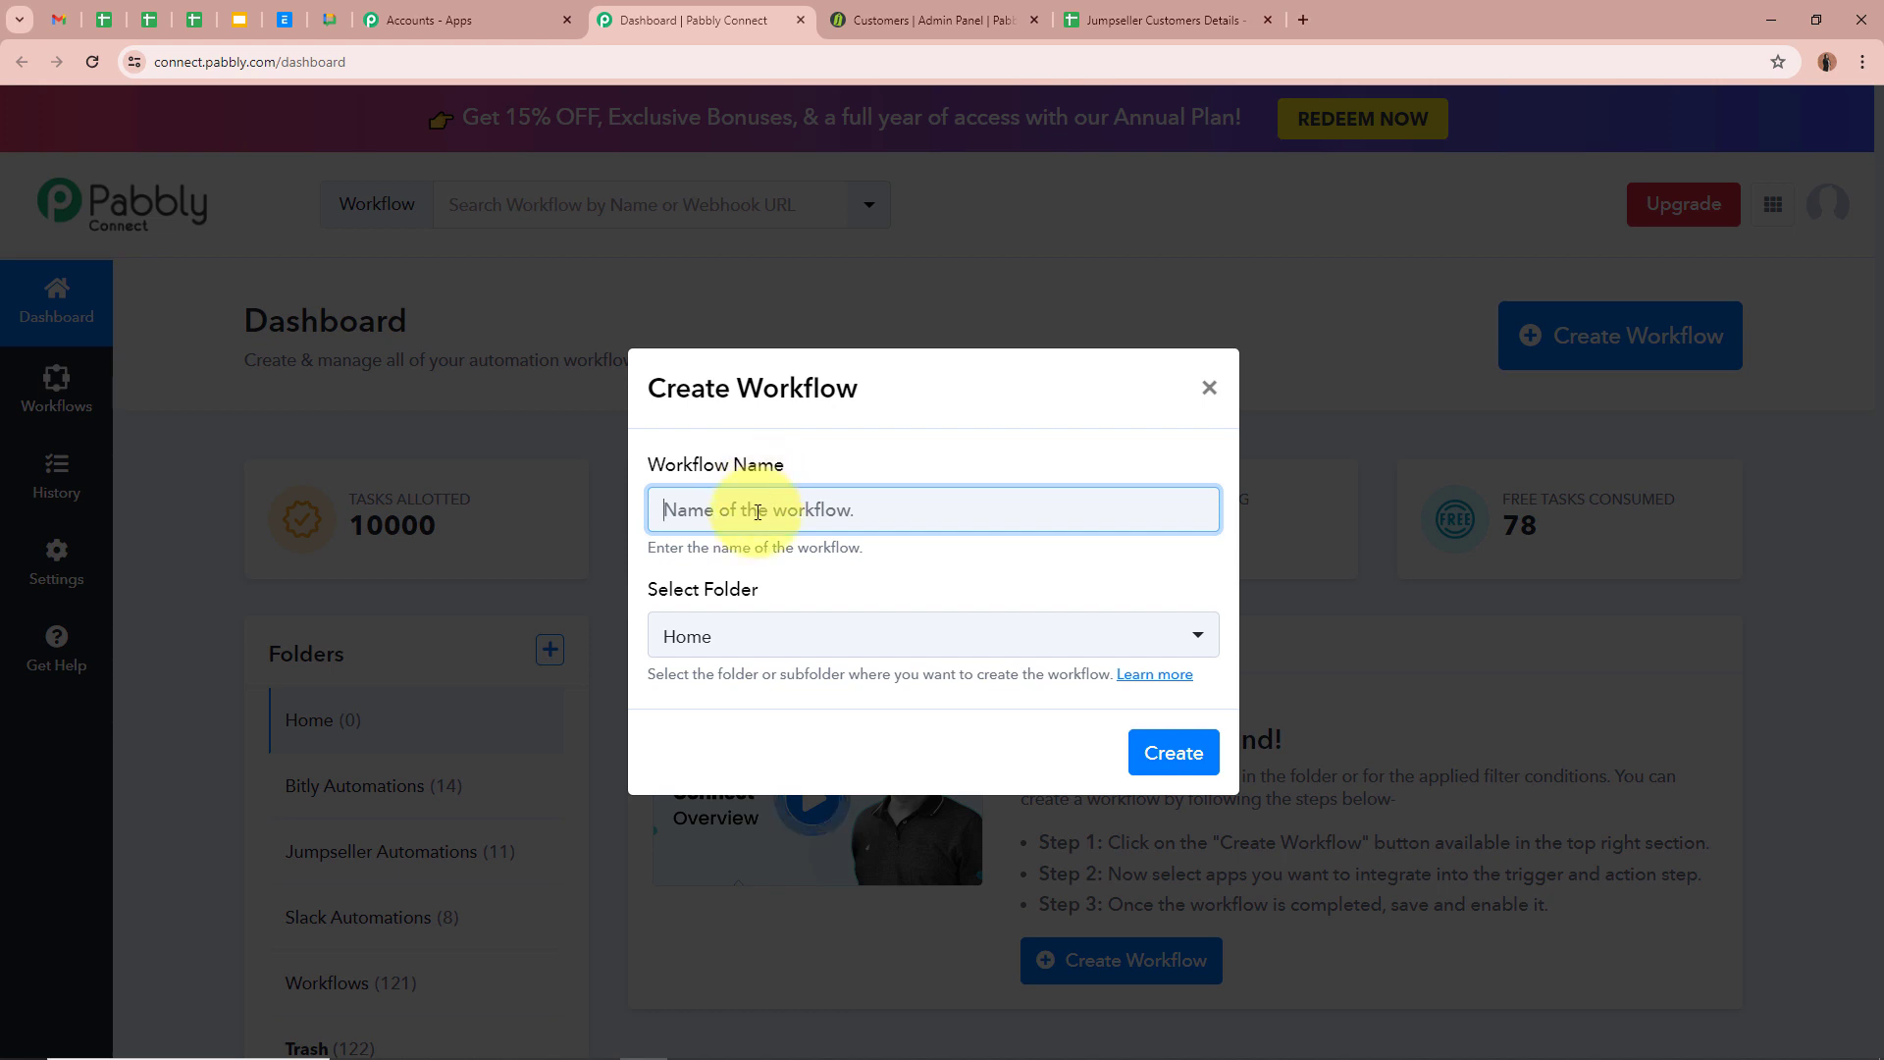
pyautogui.write('Add Jumpseller Customer Details in Google Sheets')
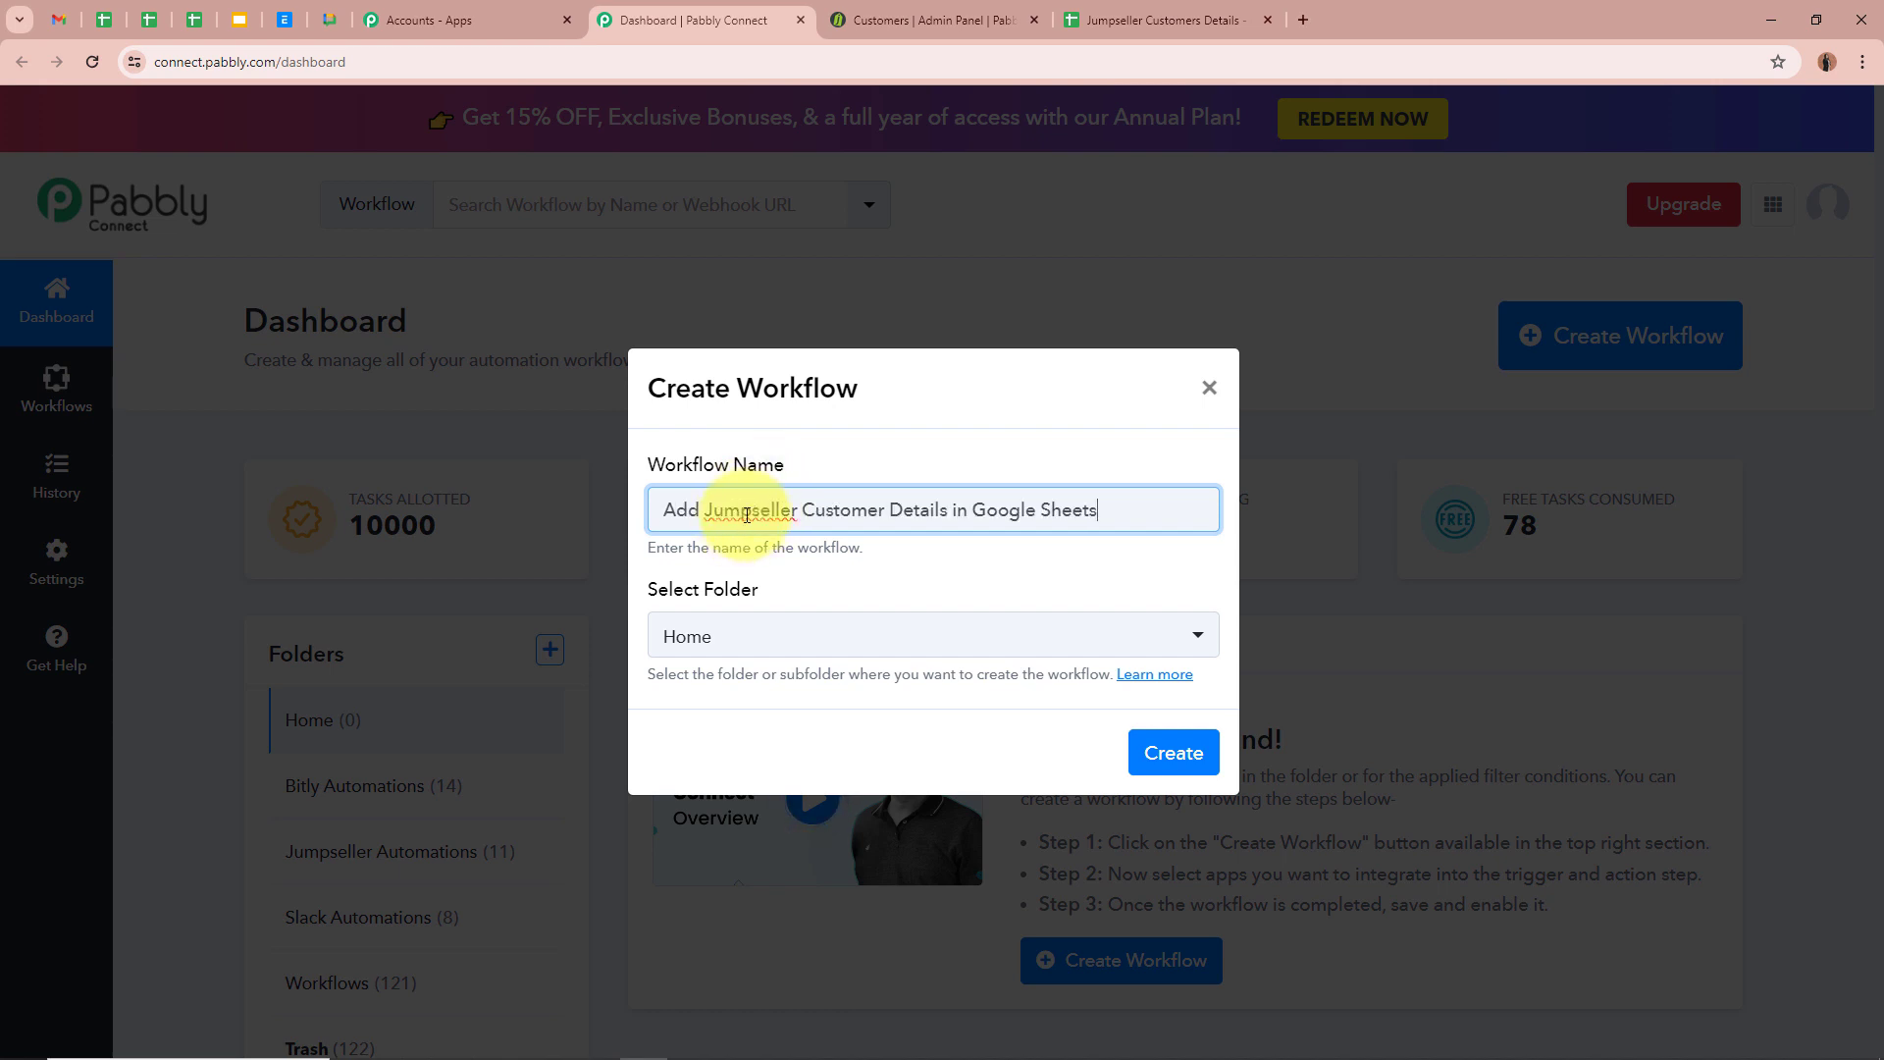
pyautogui.click(1121, 538)
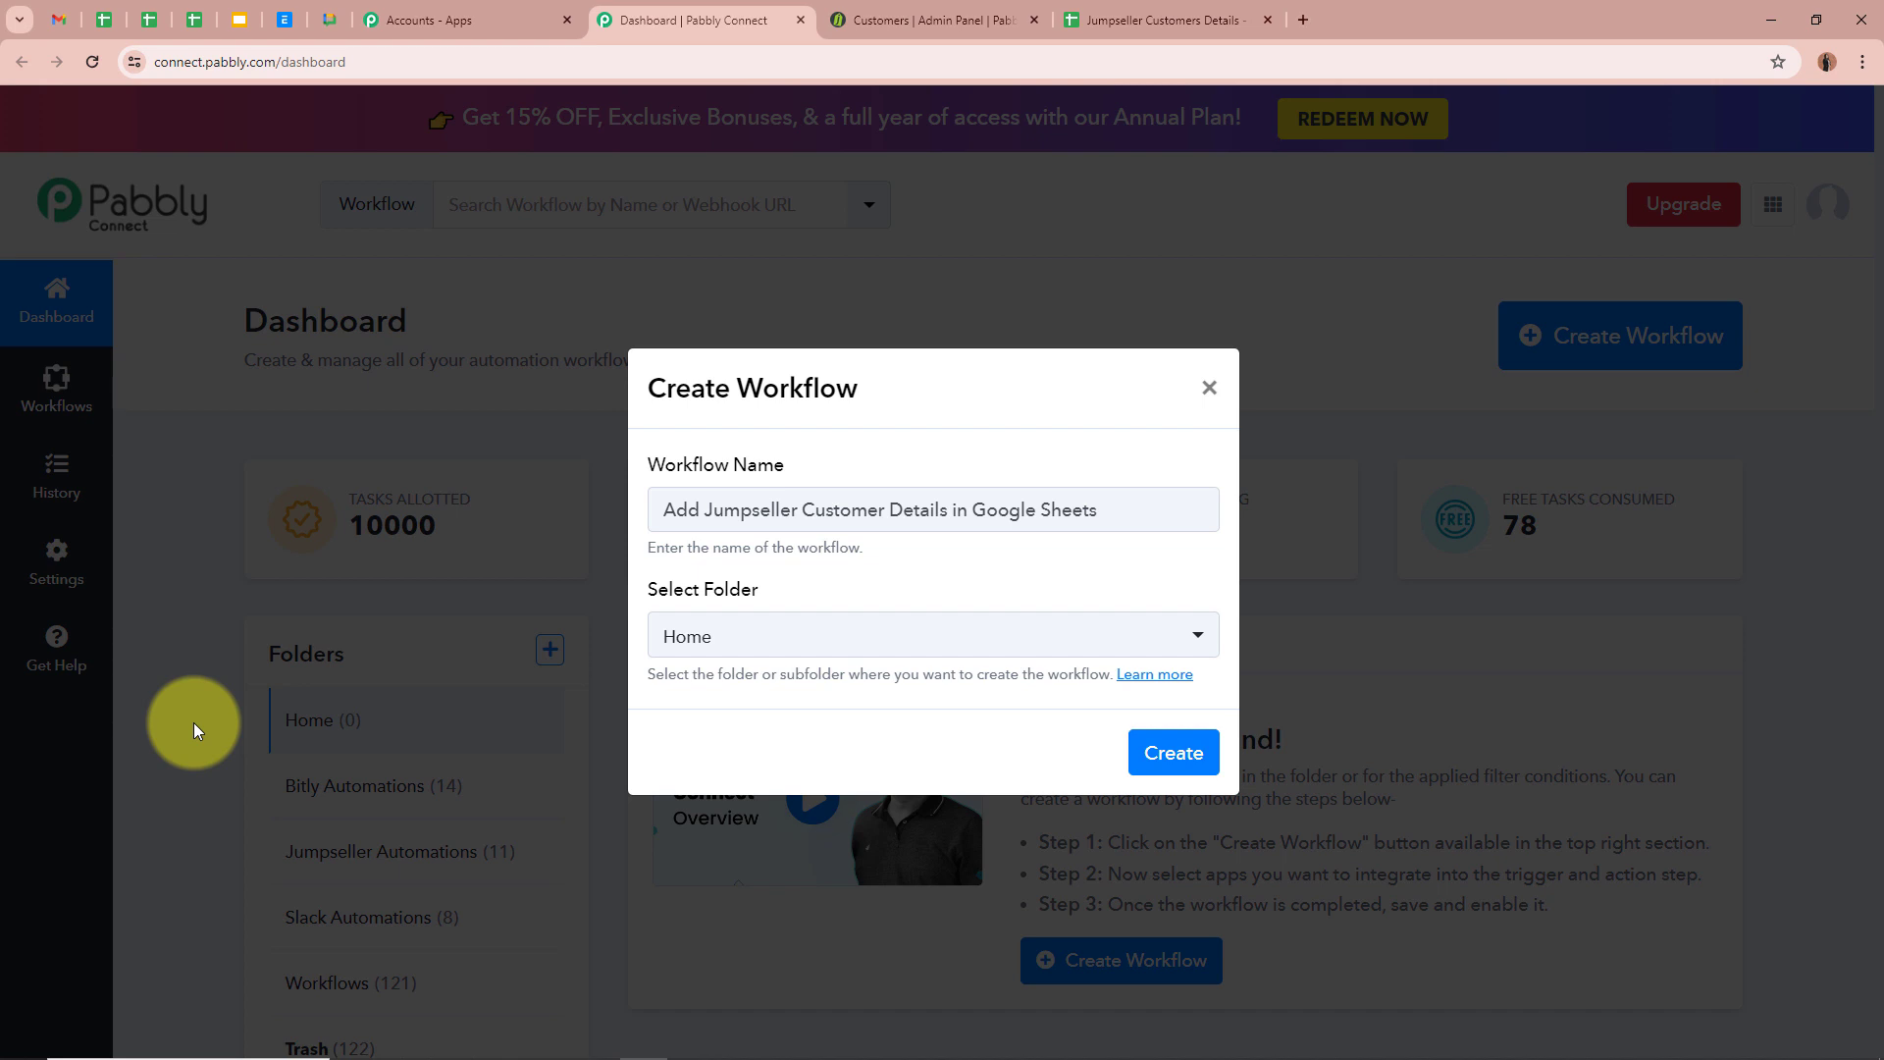
pyautogui.moveTo(1104, 512); pyautogui.dragTo(633, 530)
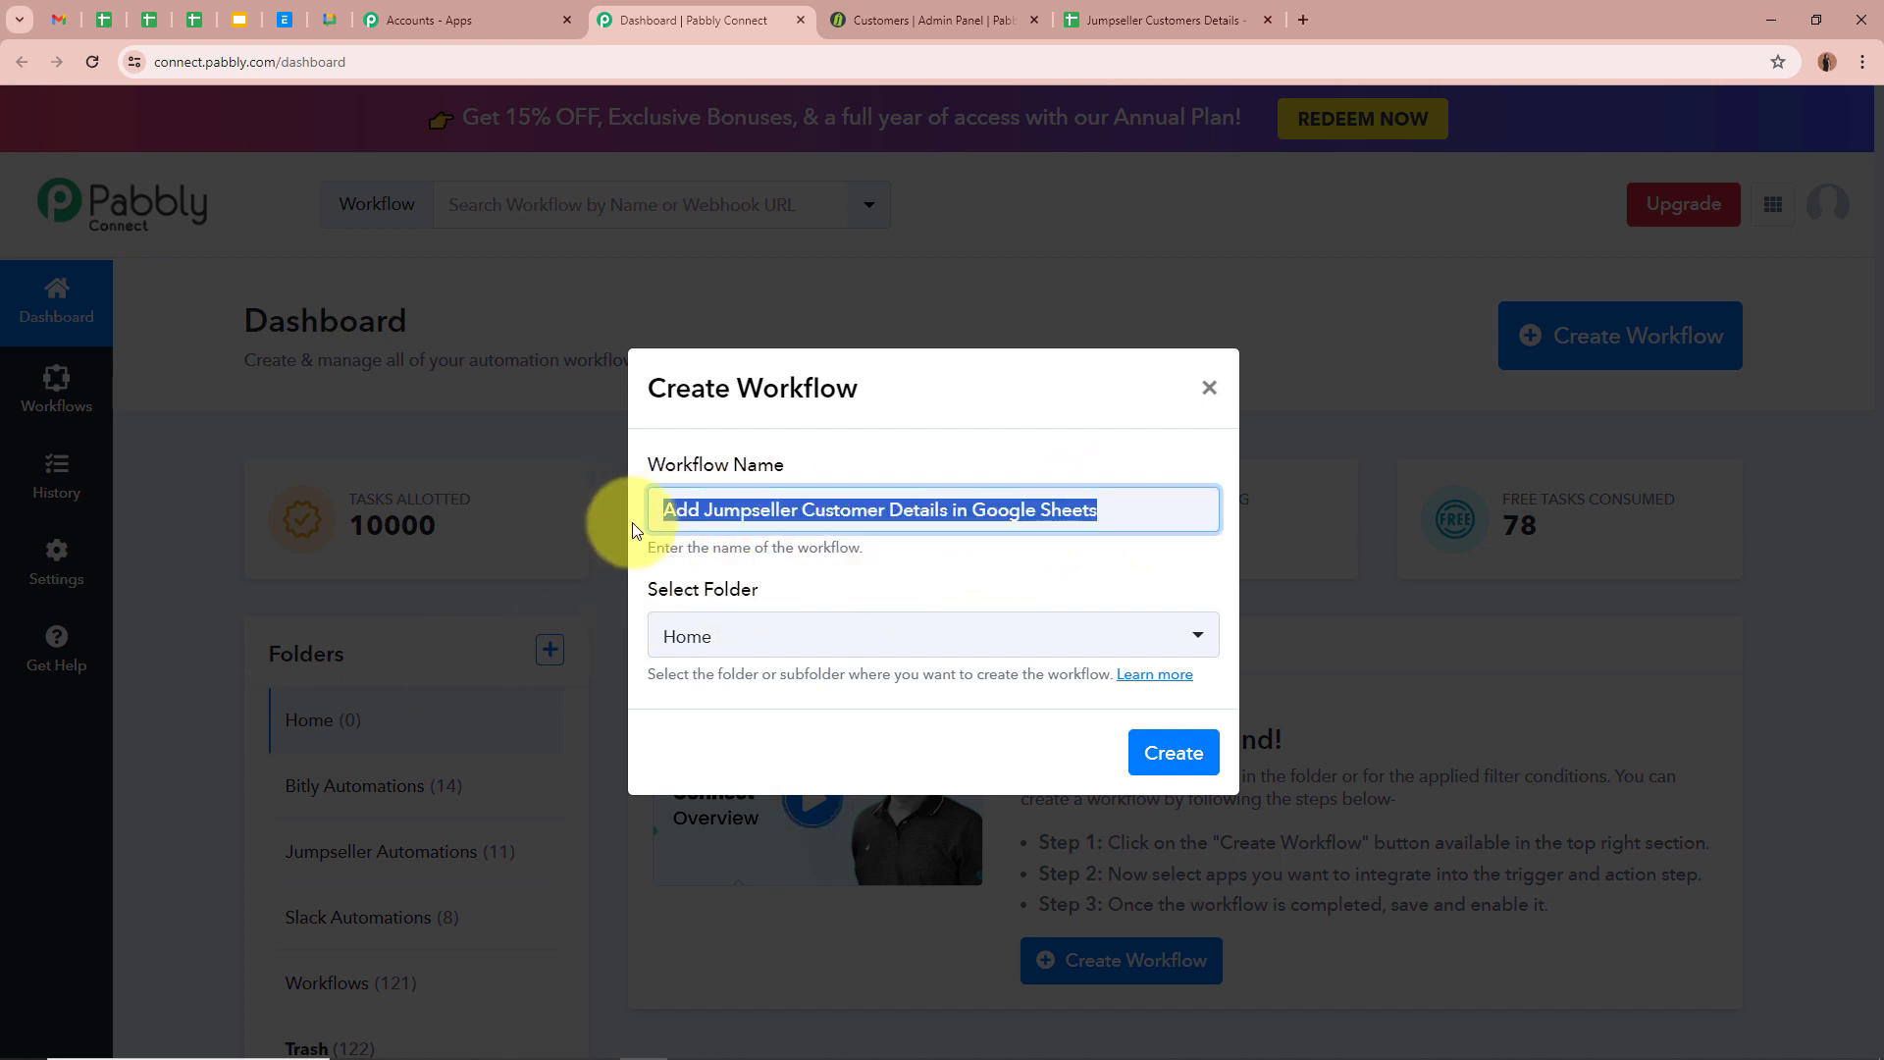
pyautogui.click(1057, 577)
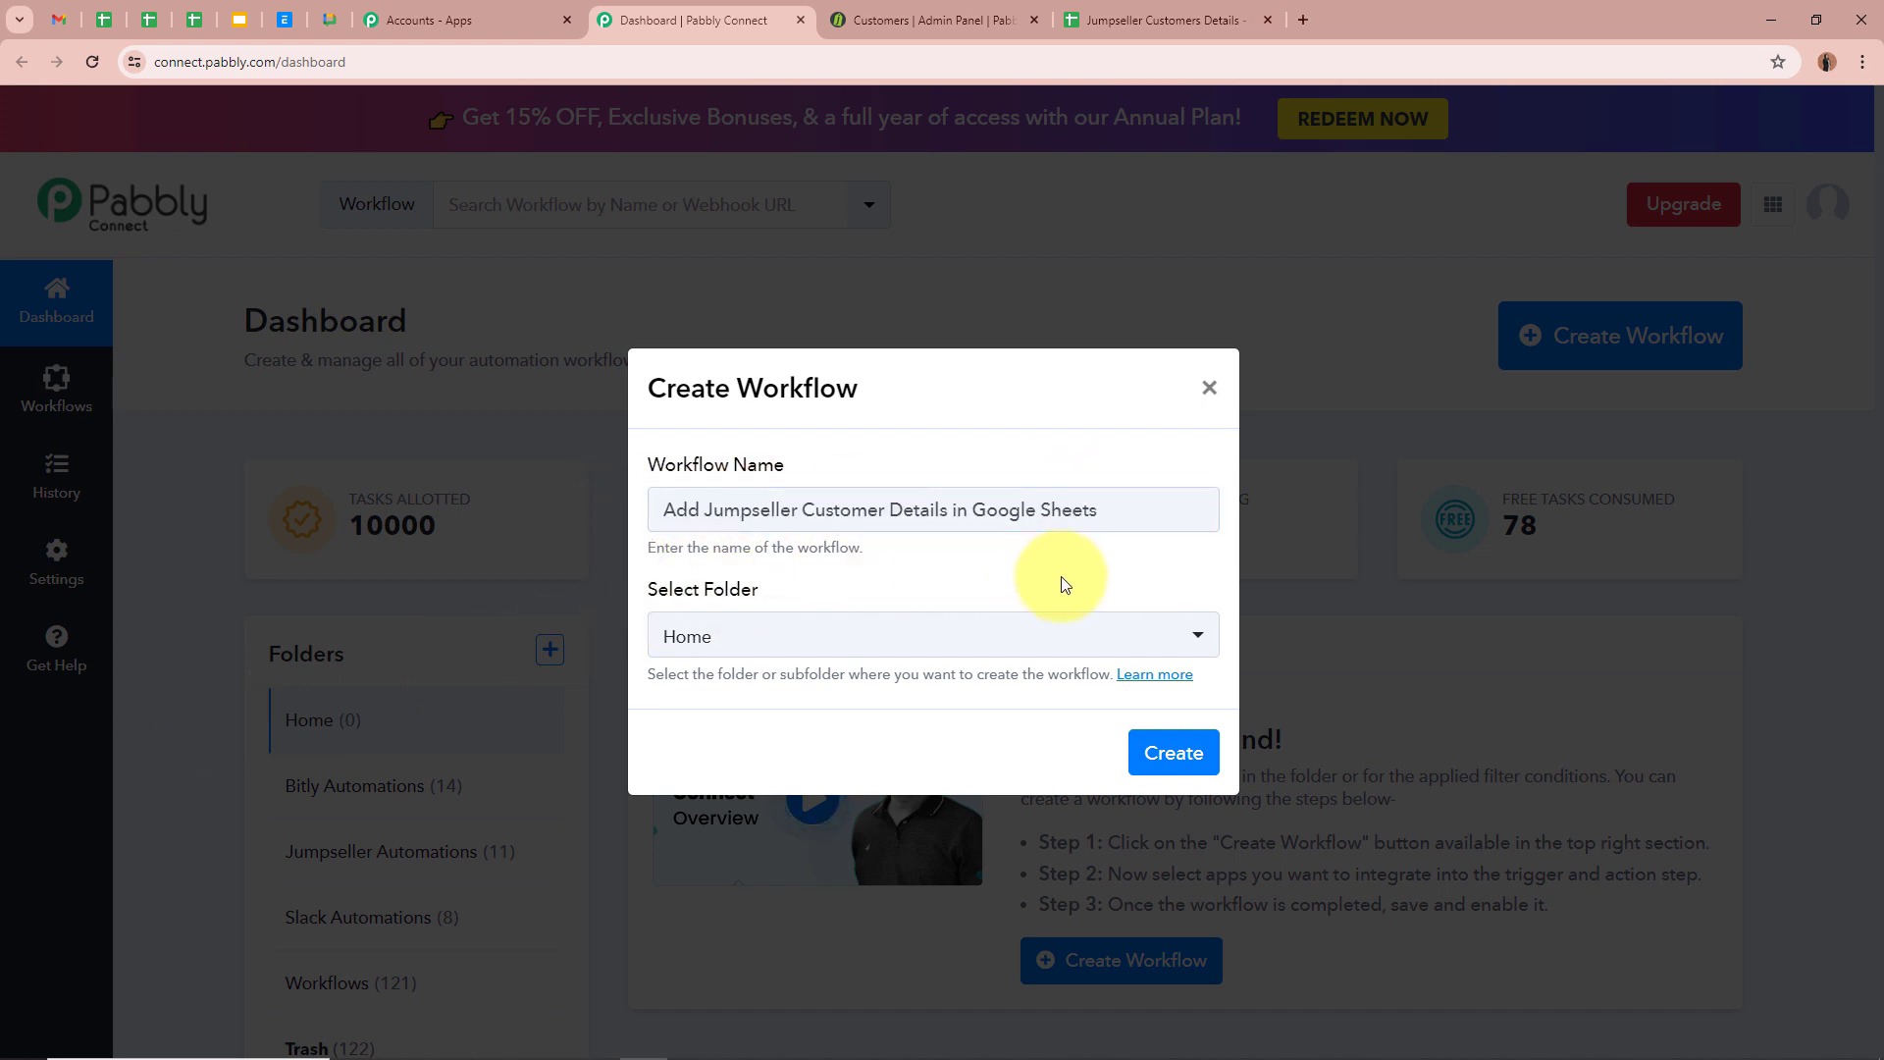
pyautogui.click(1194, 636)
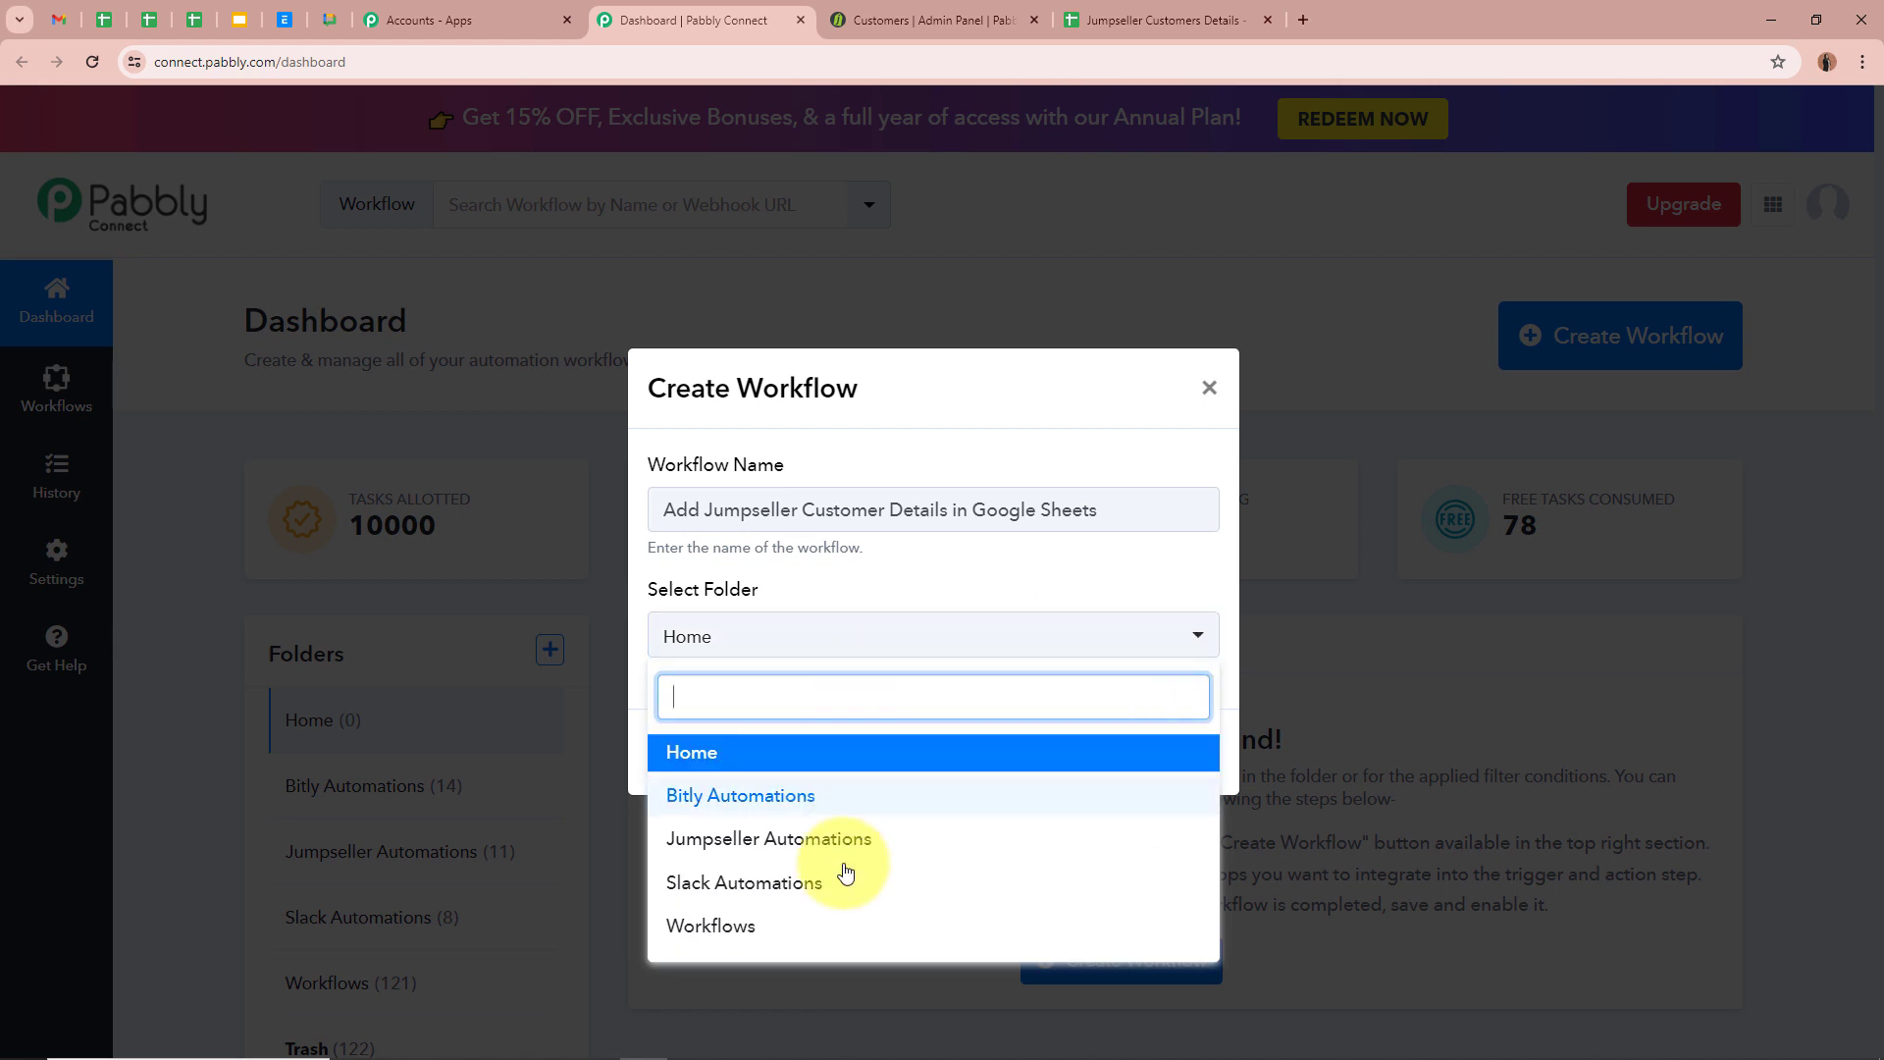
pyautogui.click(791, 840)
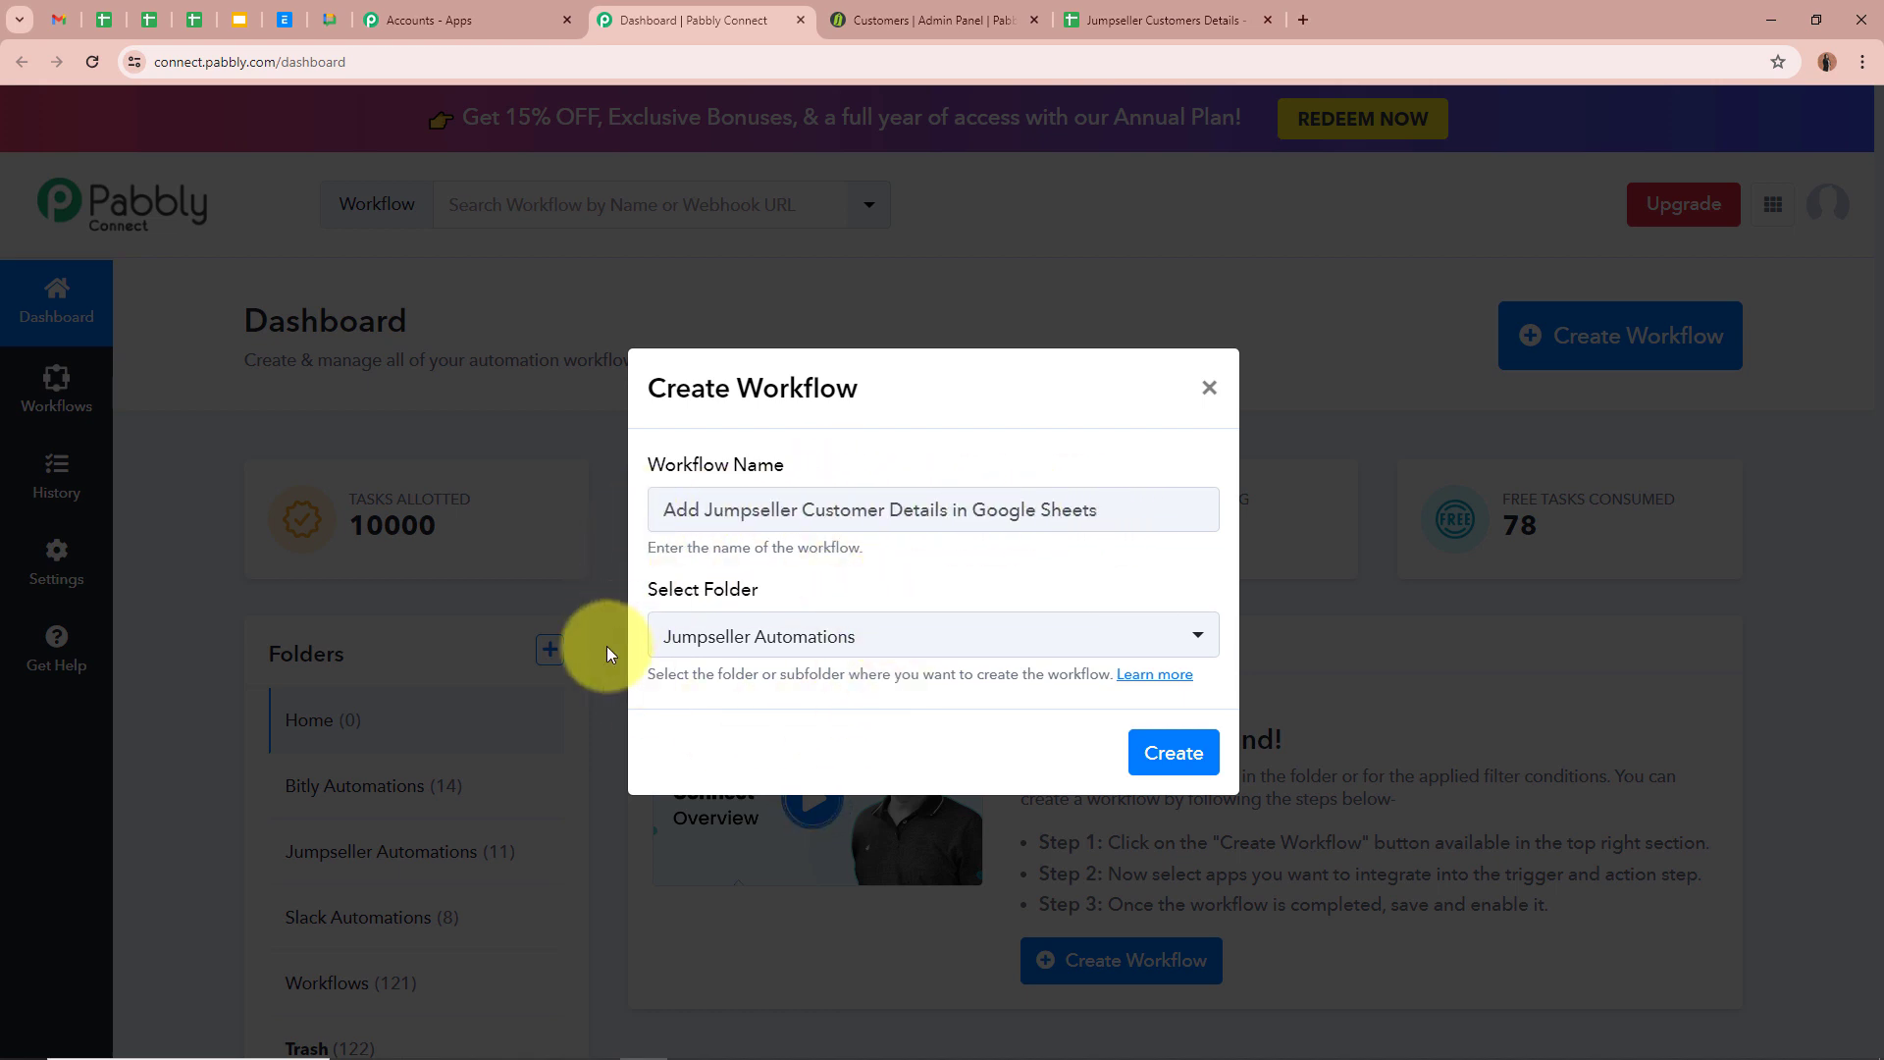
pyautogui.click(1171, 751)
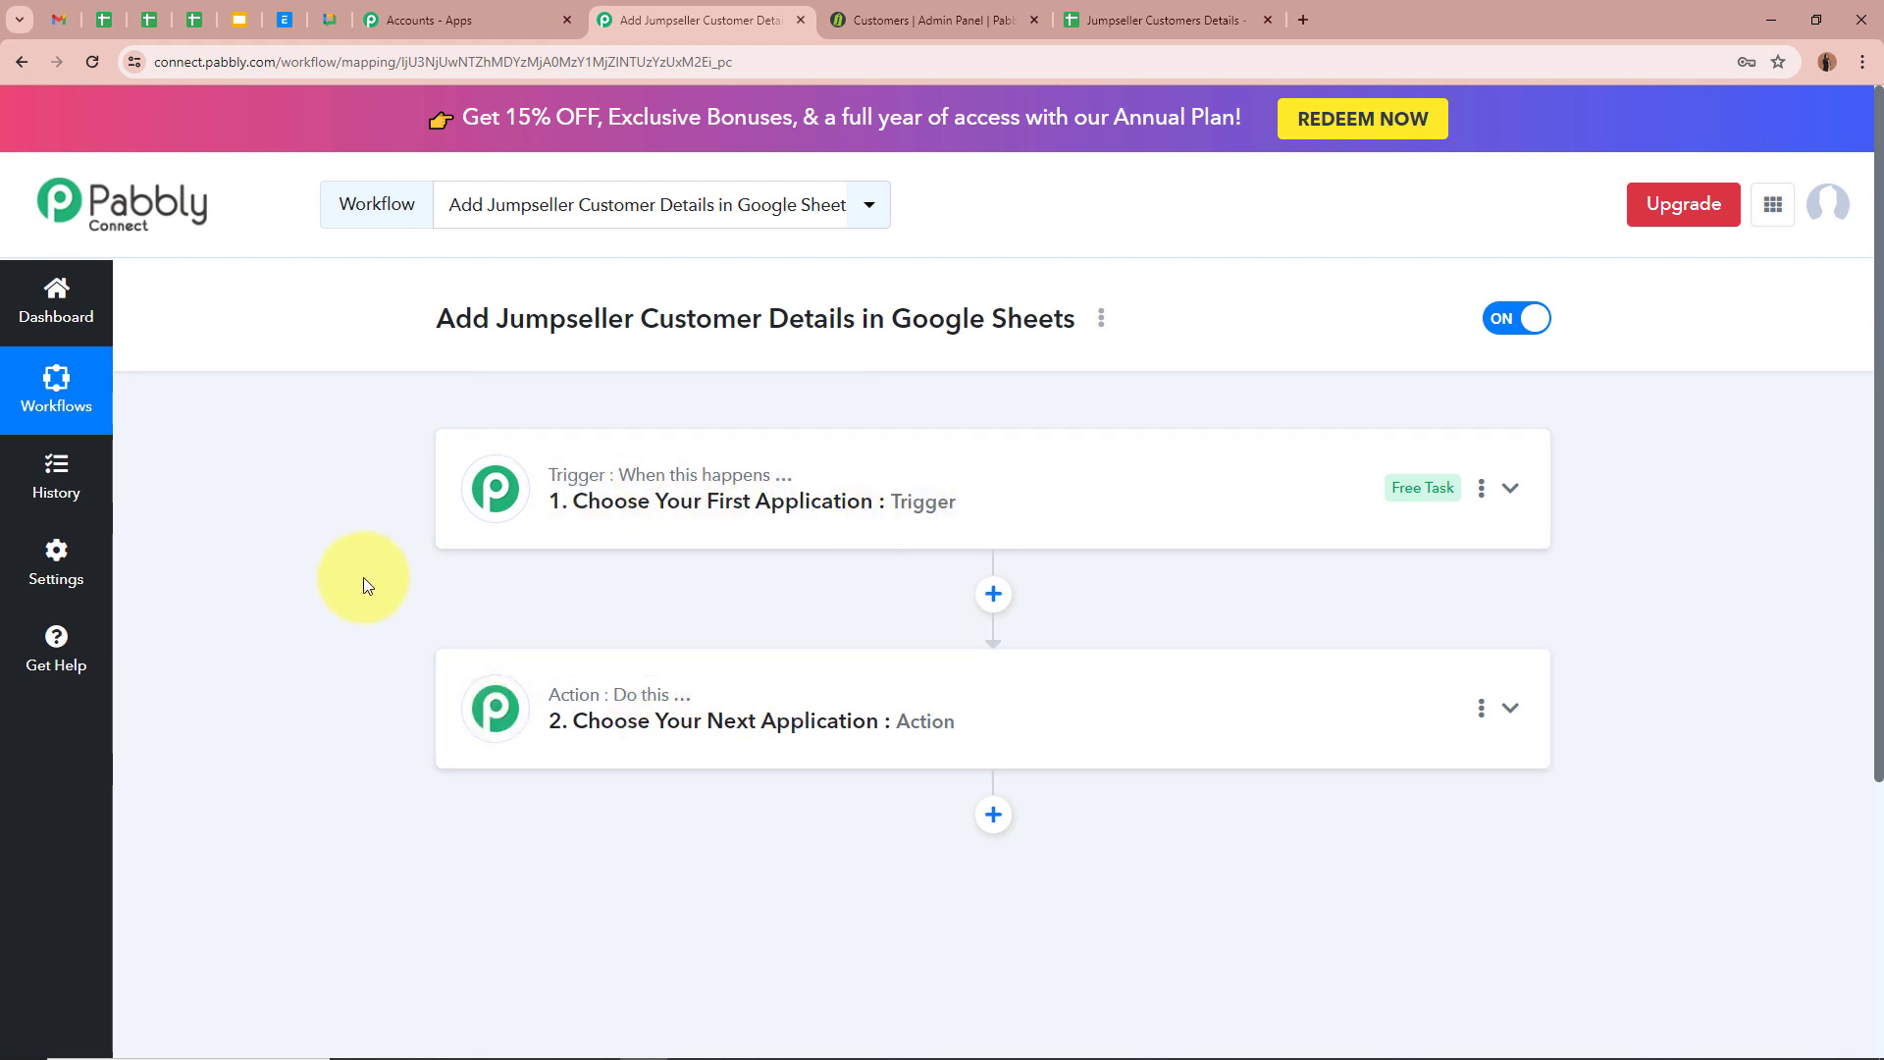
# Set the workflow's trigger application to Jumpseller with the New Customer Created event
pyautogui.click(1508, 488)
pyautogui.click(948, 620)
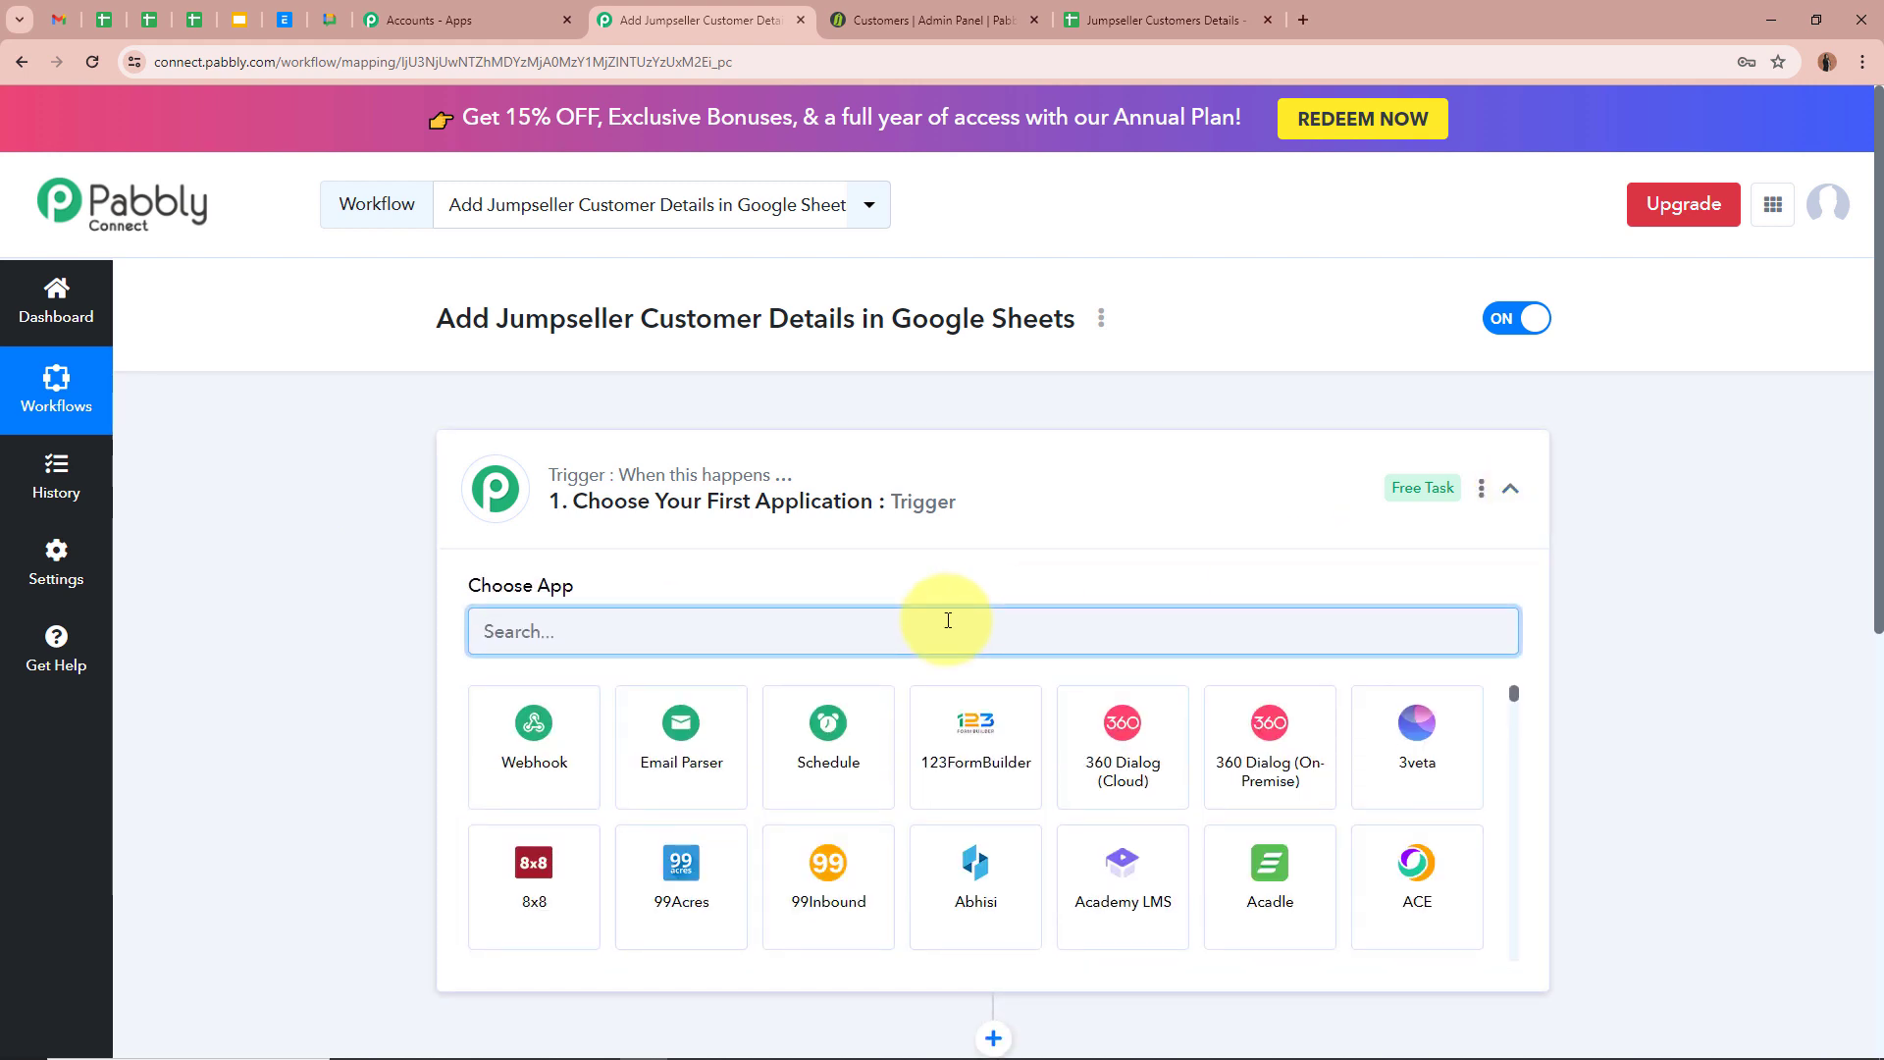
pyautogui.write('Jumpse')
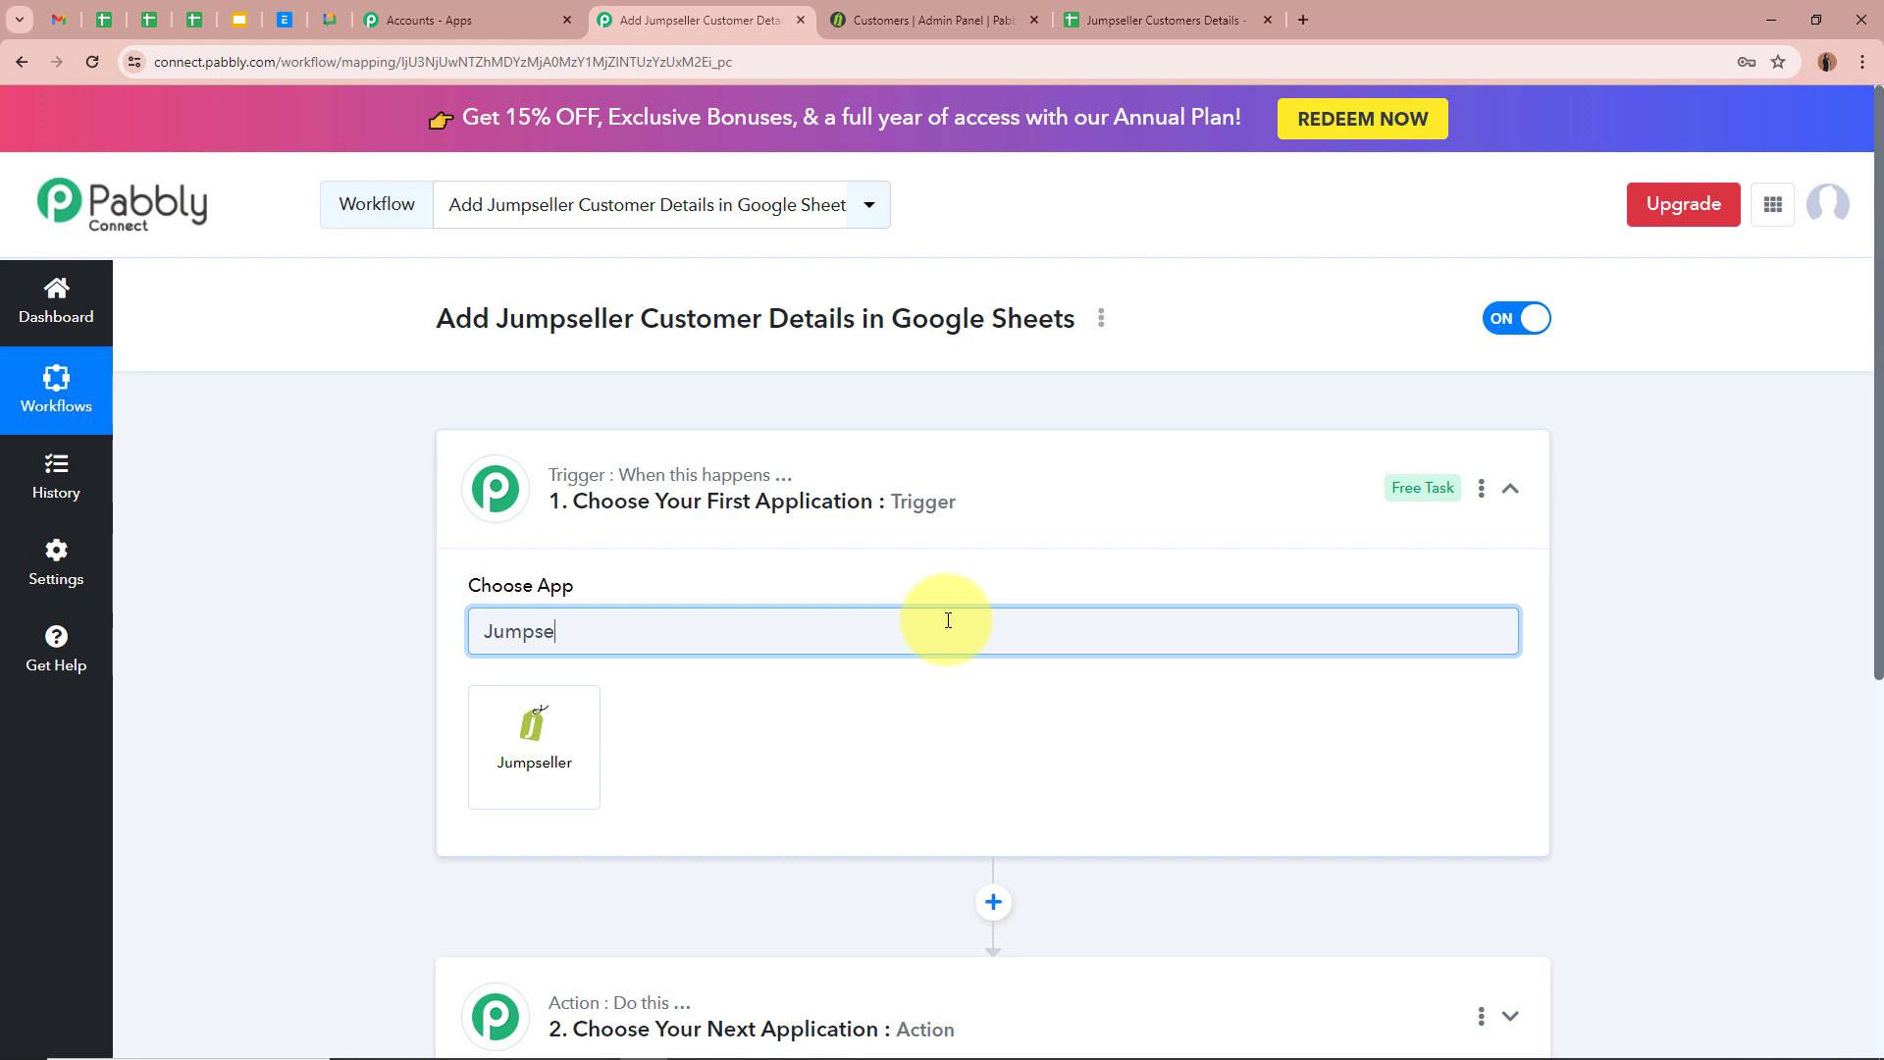
pyautogui.click(493, 716)
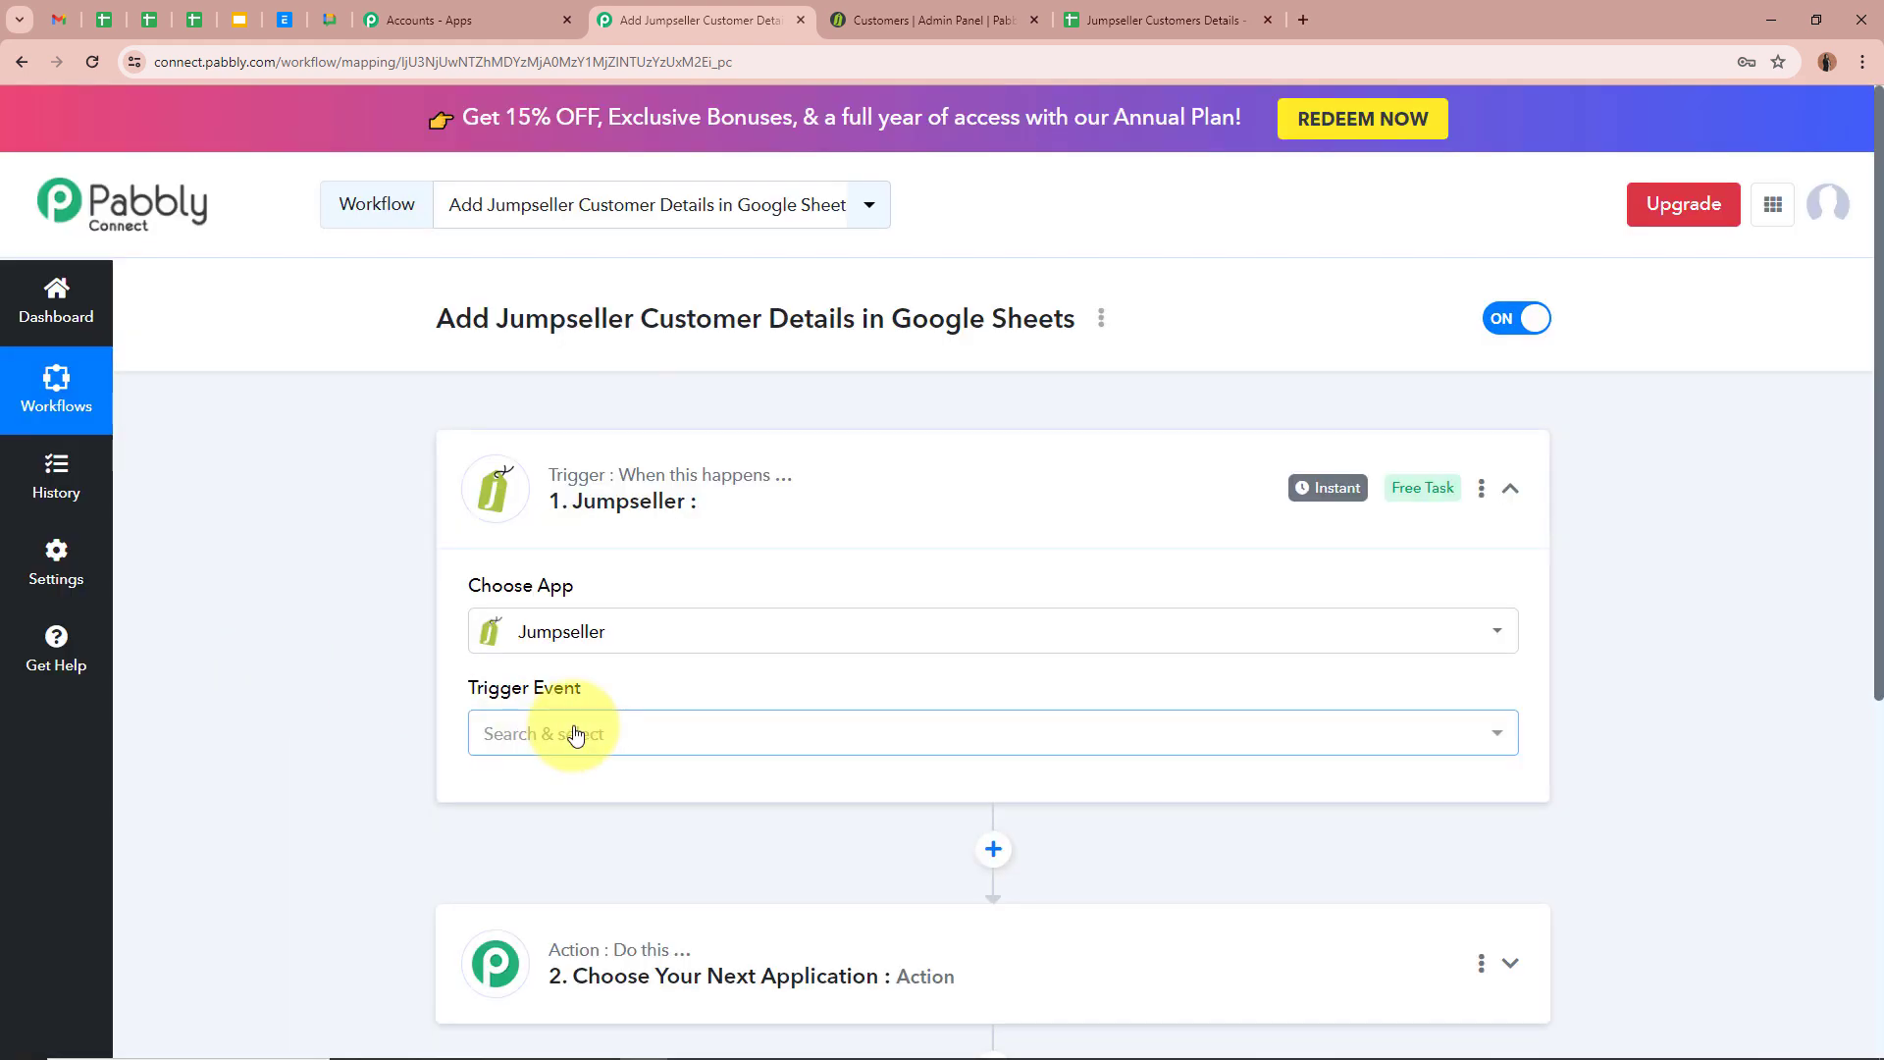
pyautogui.click(575, 733)
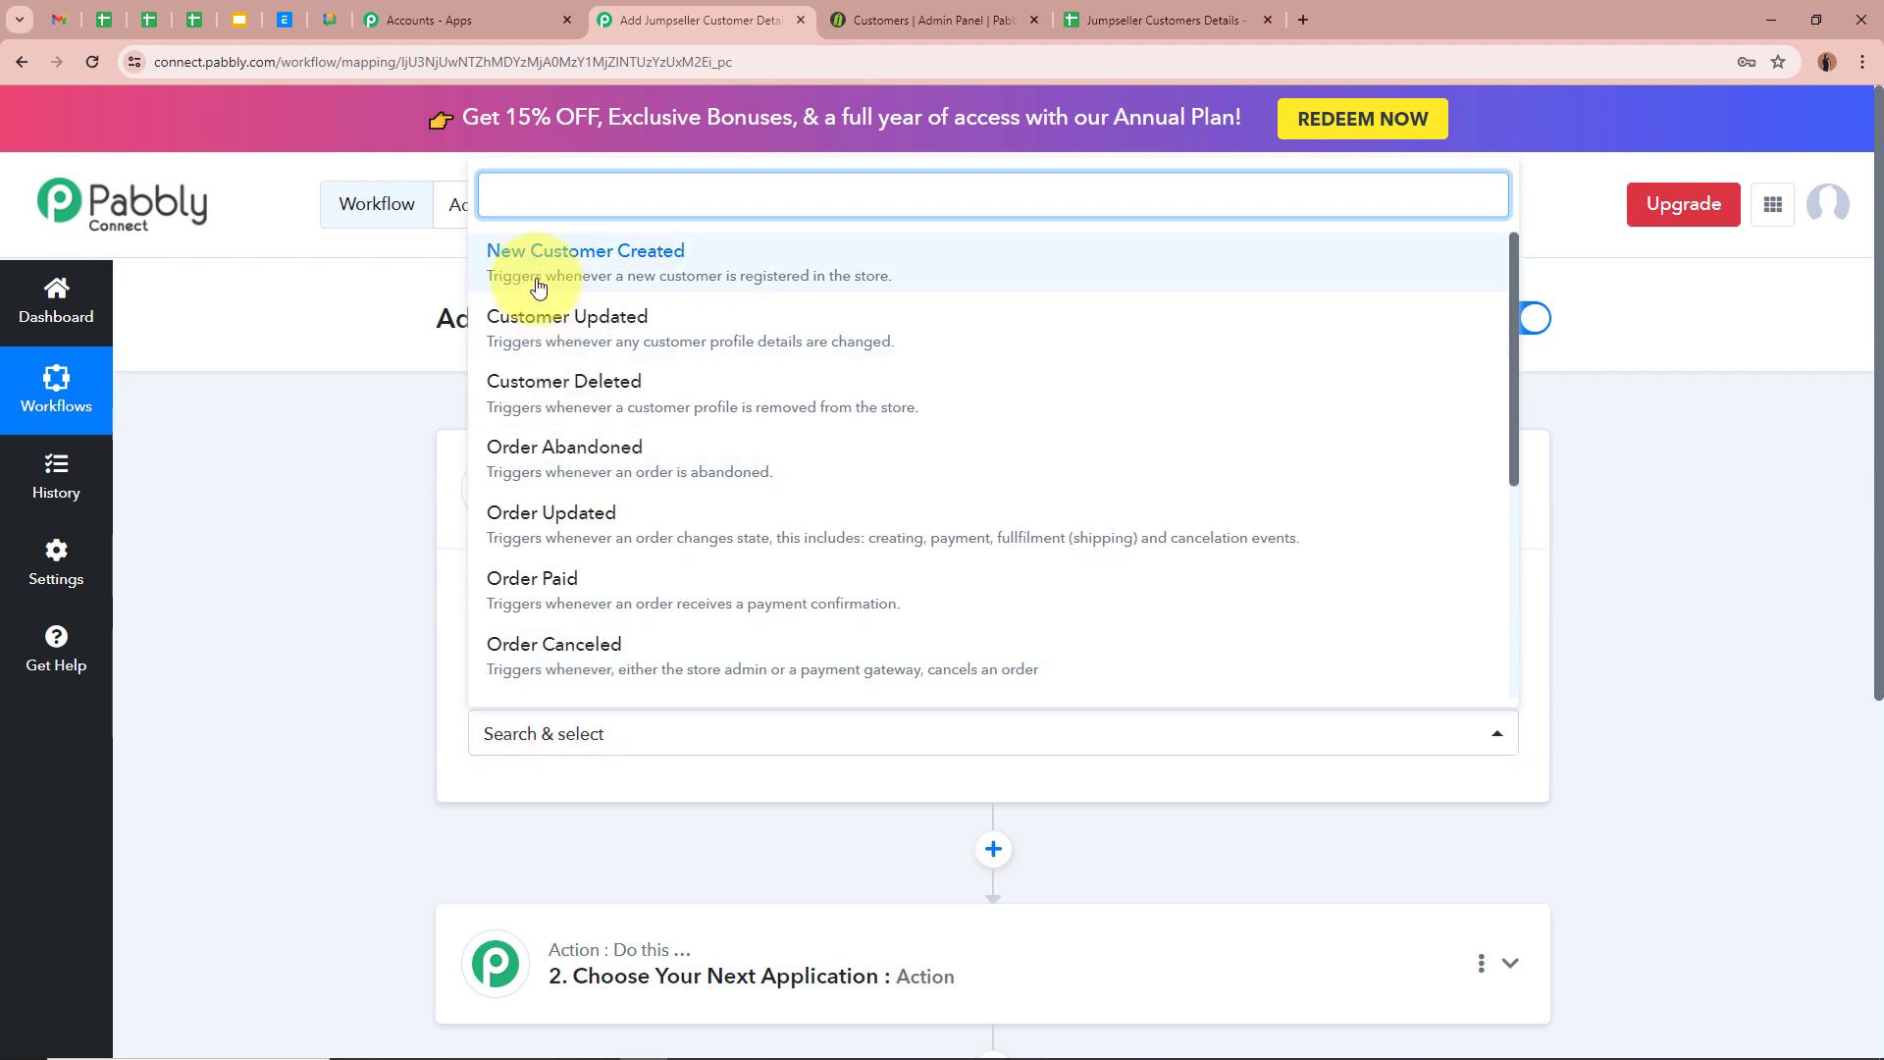
pyautogui.click(786, 261)
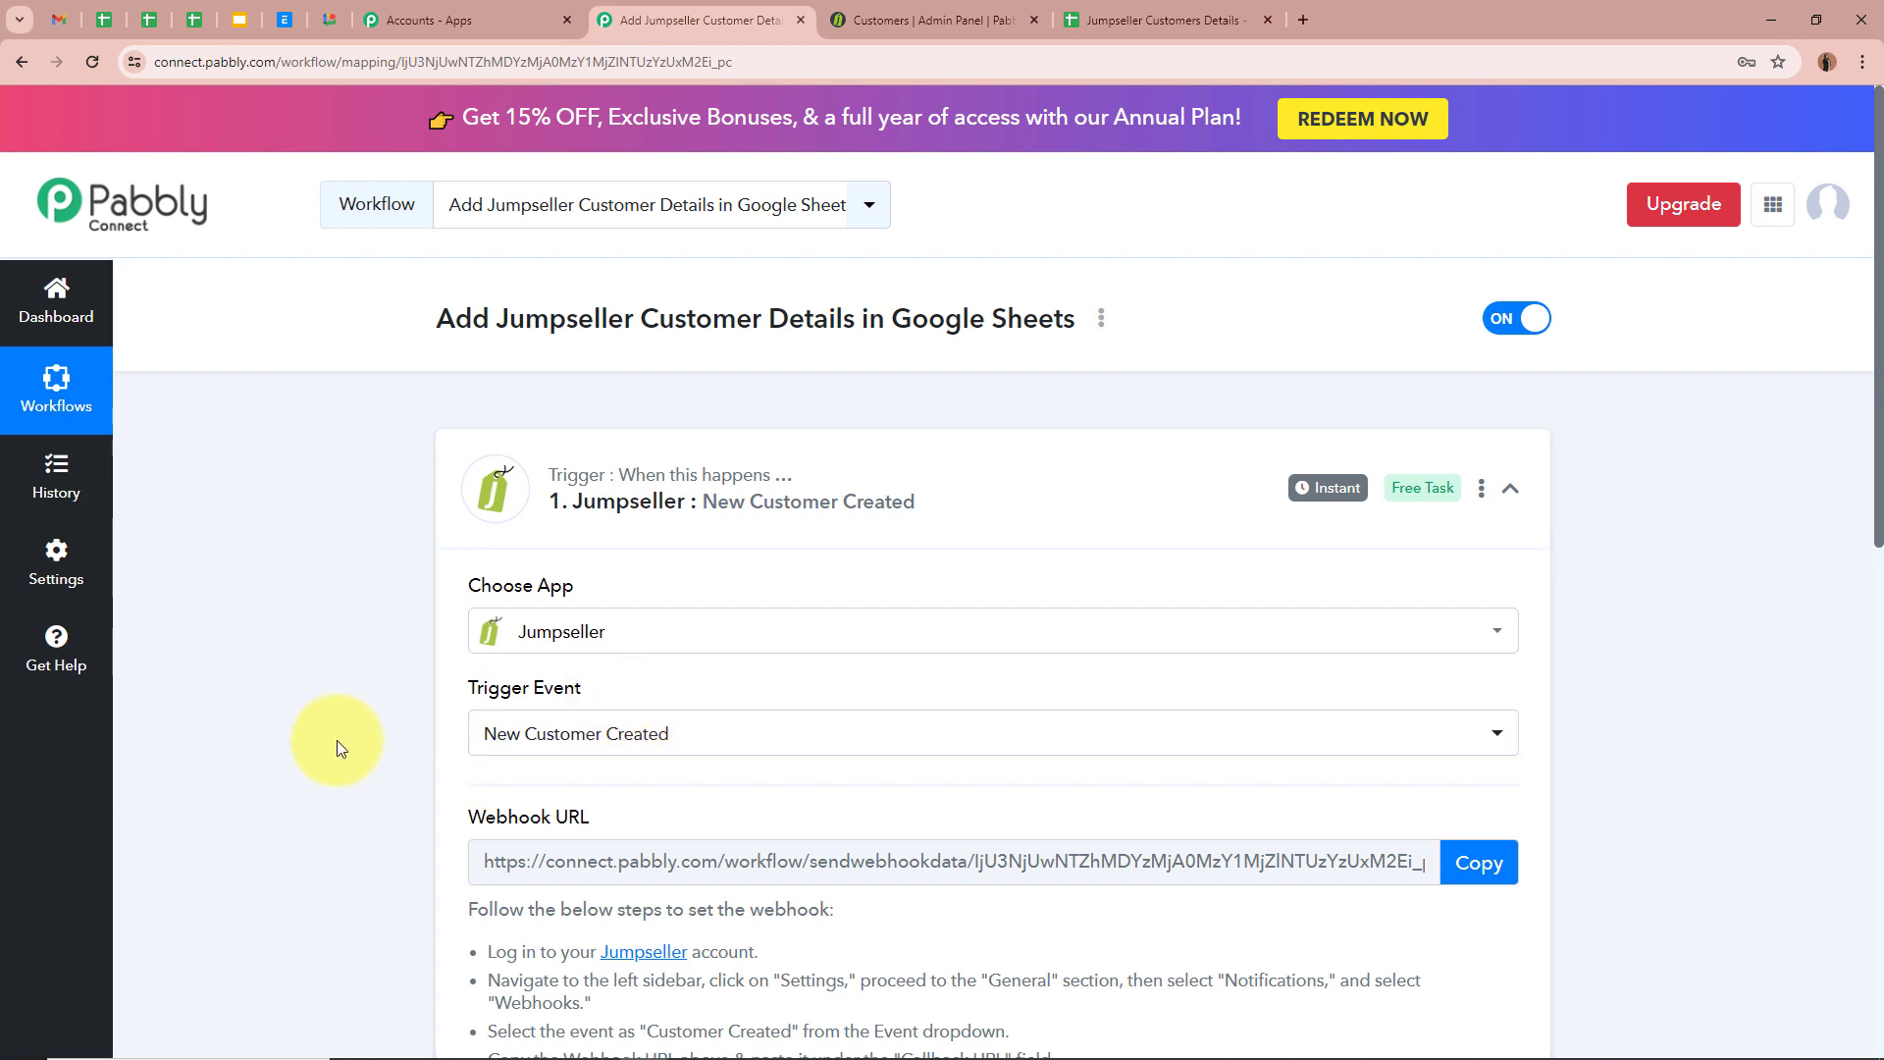
# Copy the Jumpseller trigger's webhook URL and review the webhook setup instructions below it
pyautogui.click(892, 15)
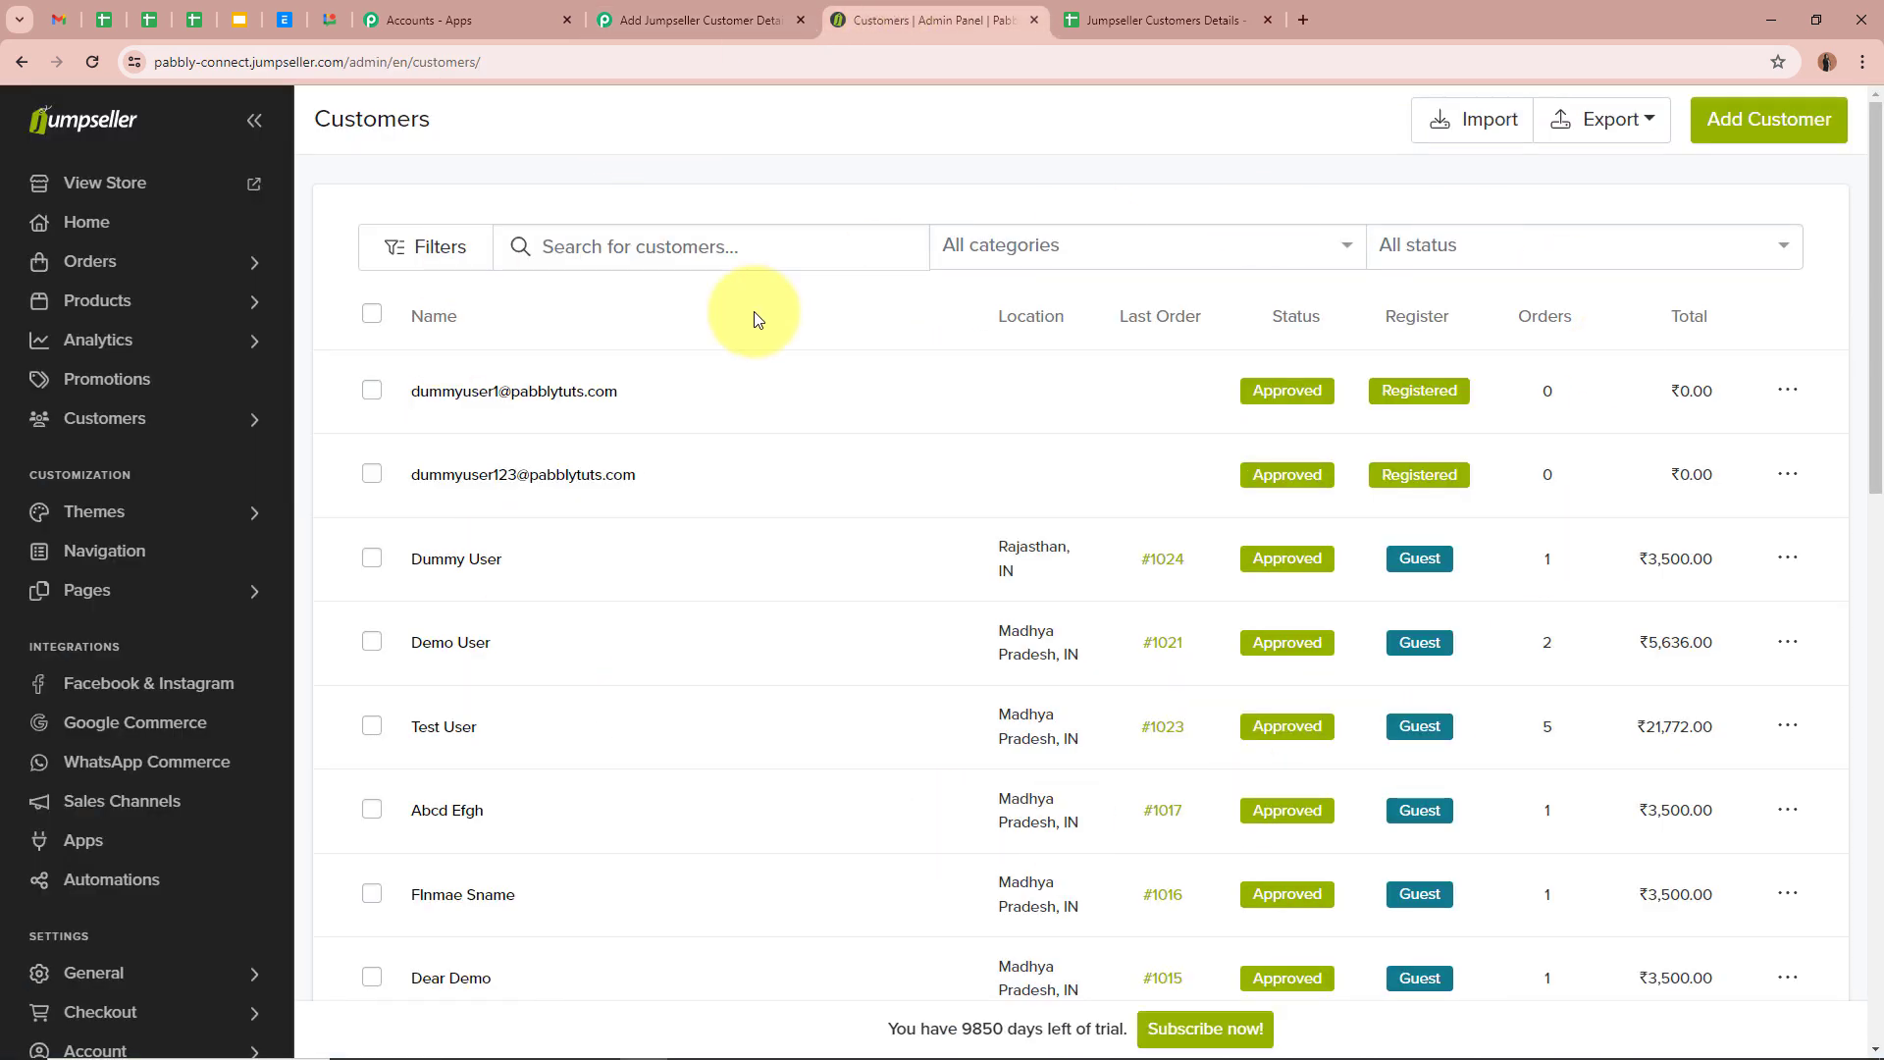
pyautogui.click(687, 19)
pyautogui.scroll(-3, 246, 643)
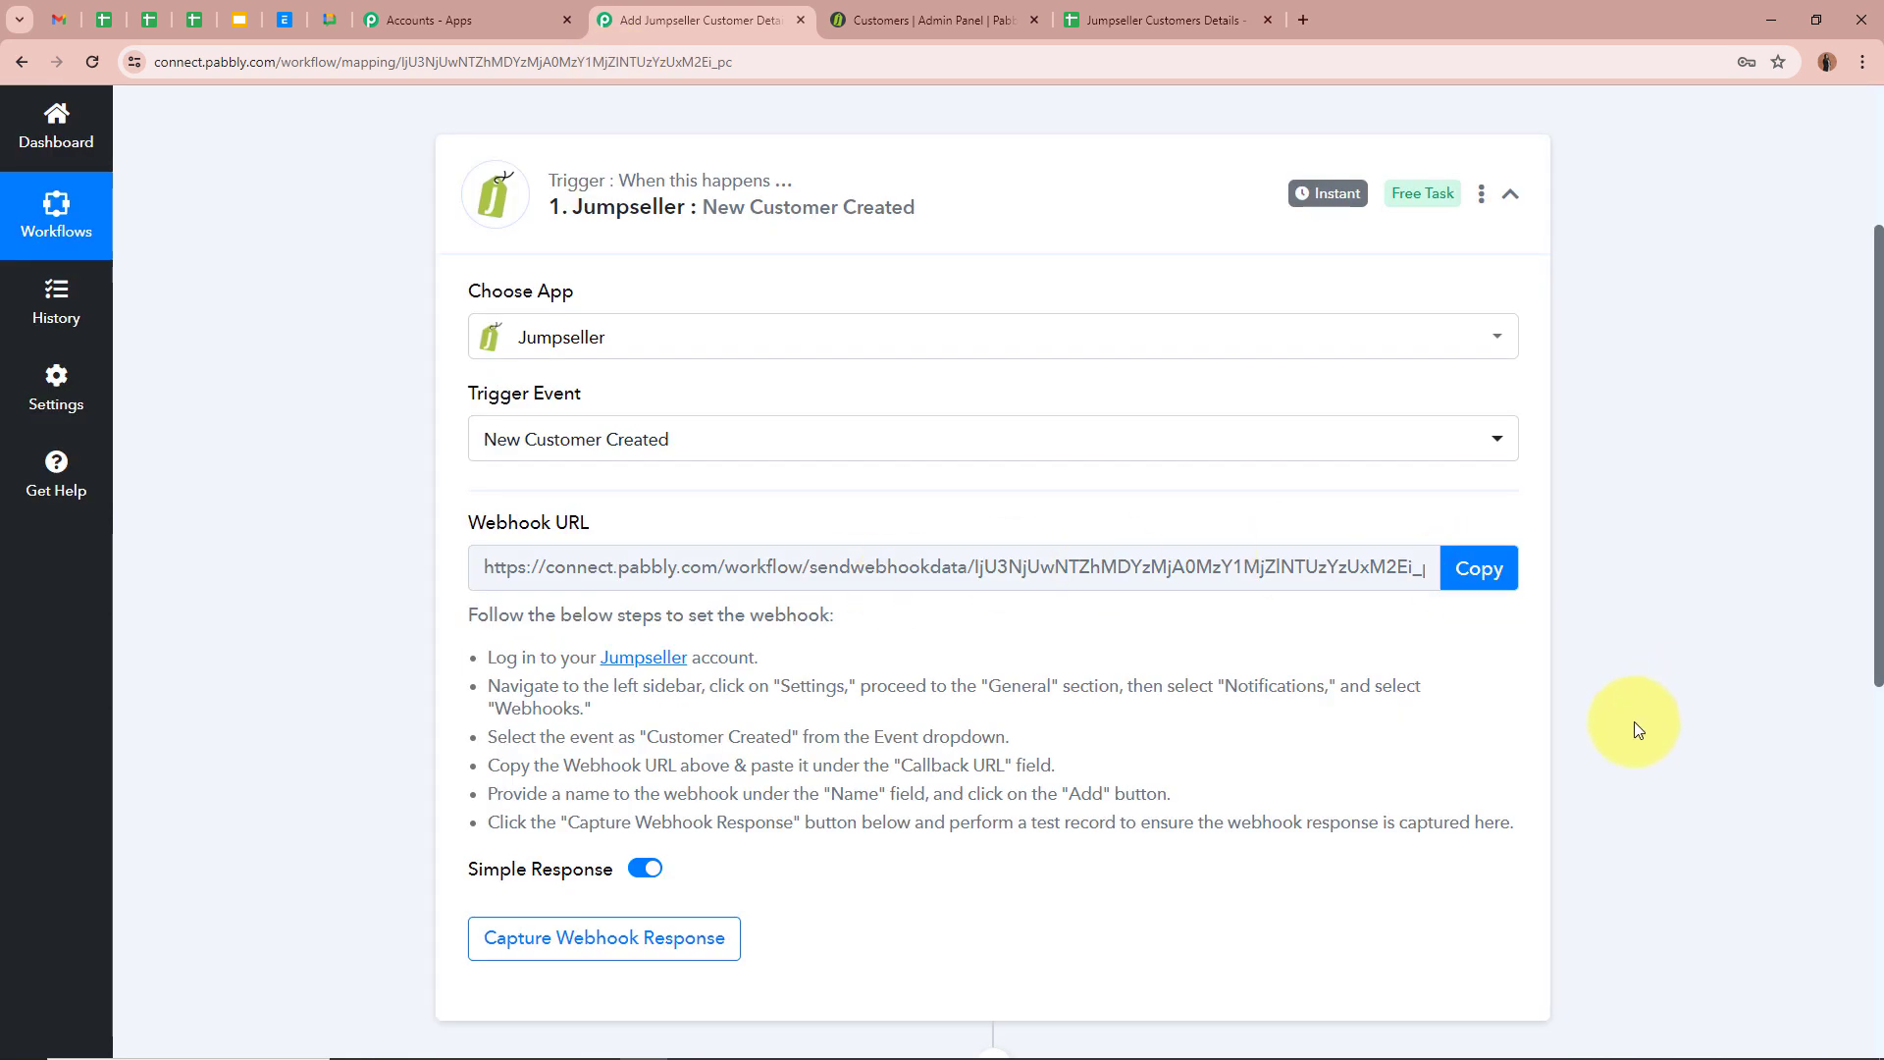
pyautogui.scroll(-1, 1634, 726)
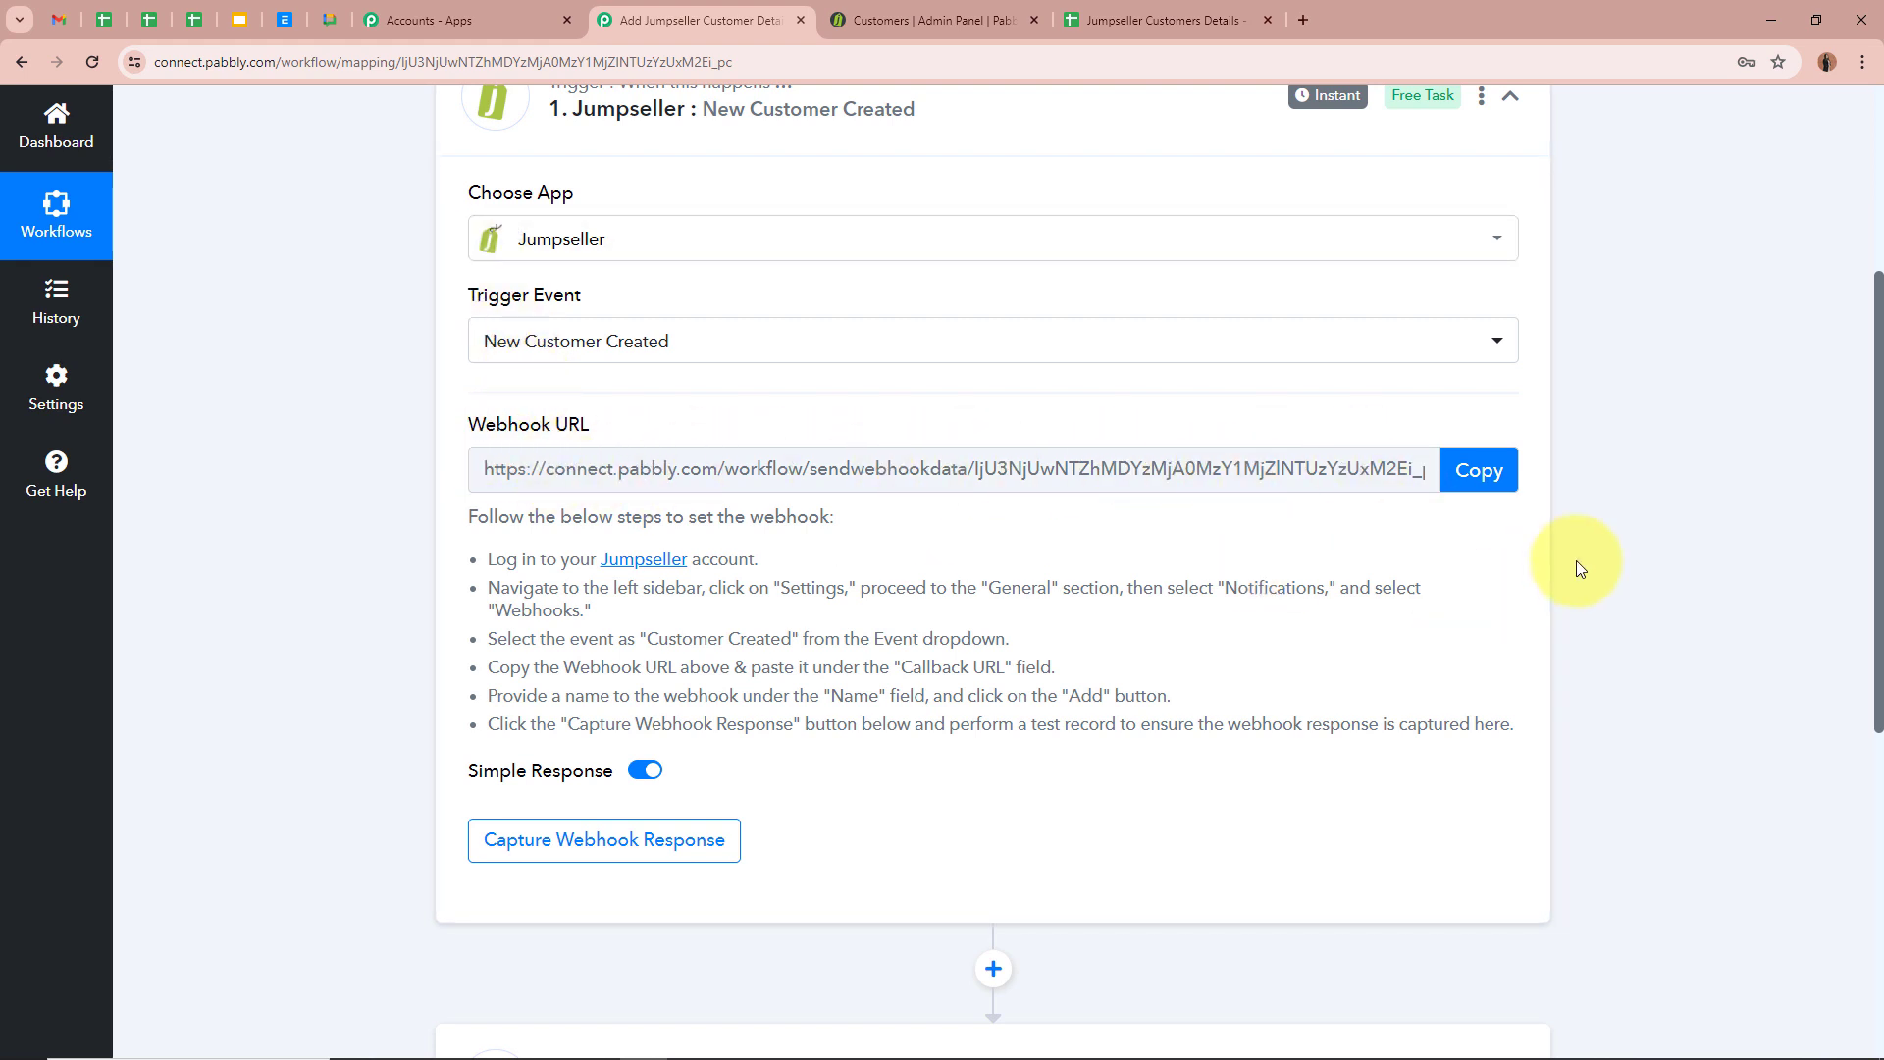
pyautogui.click(1480, 469)
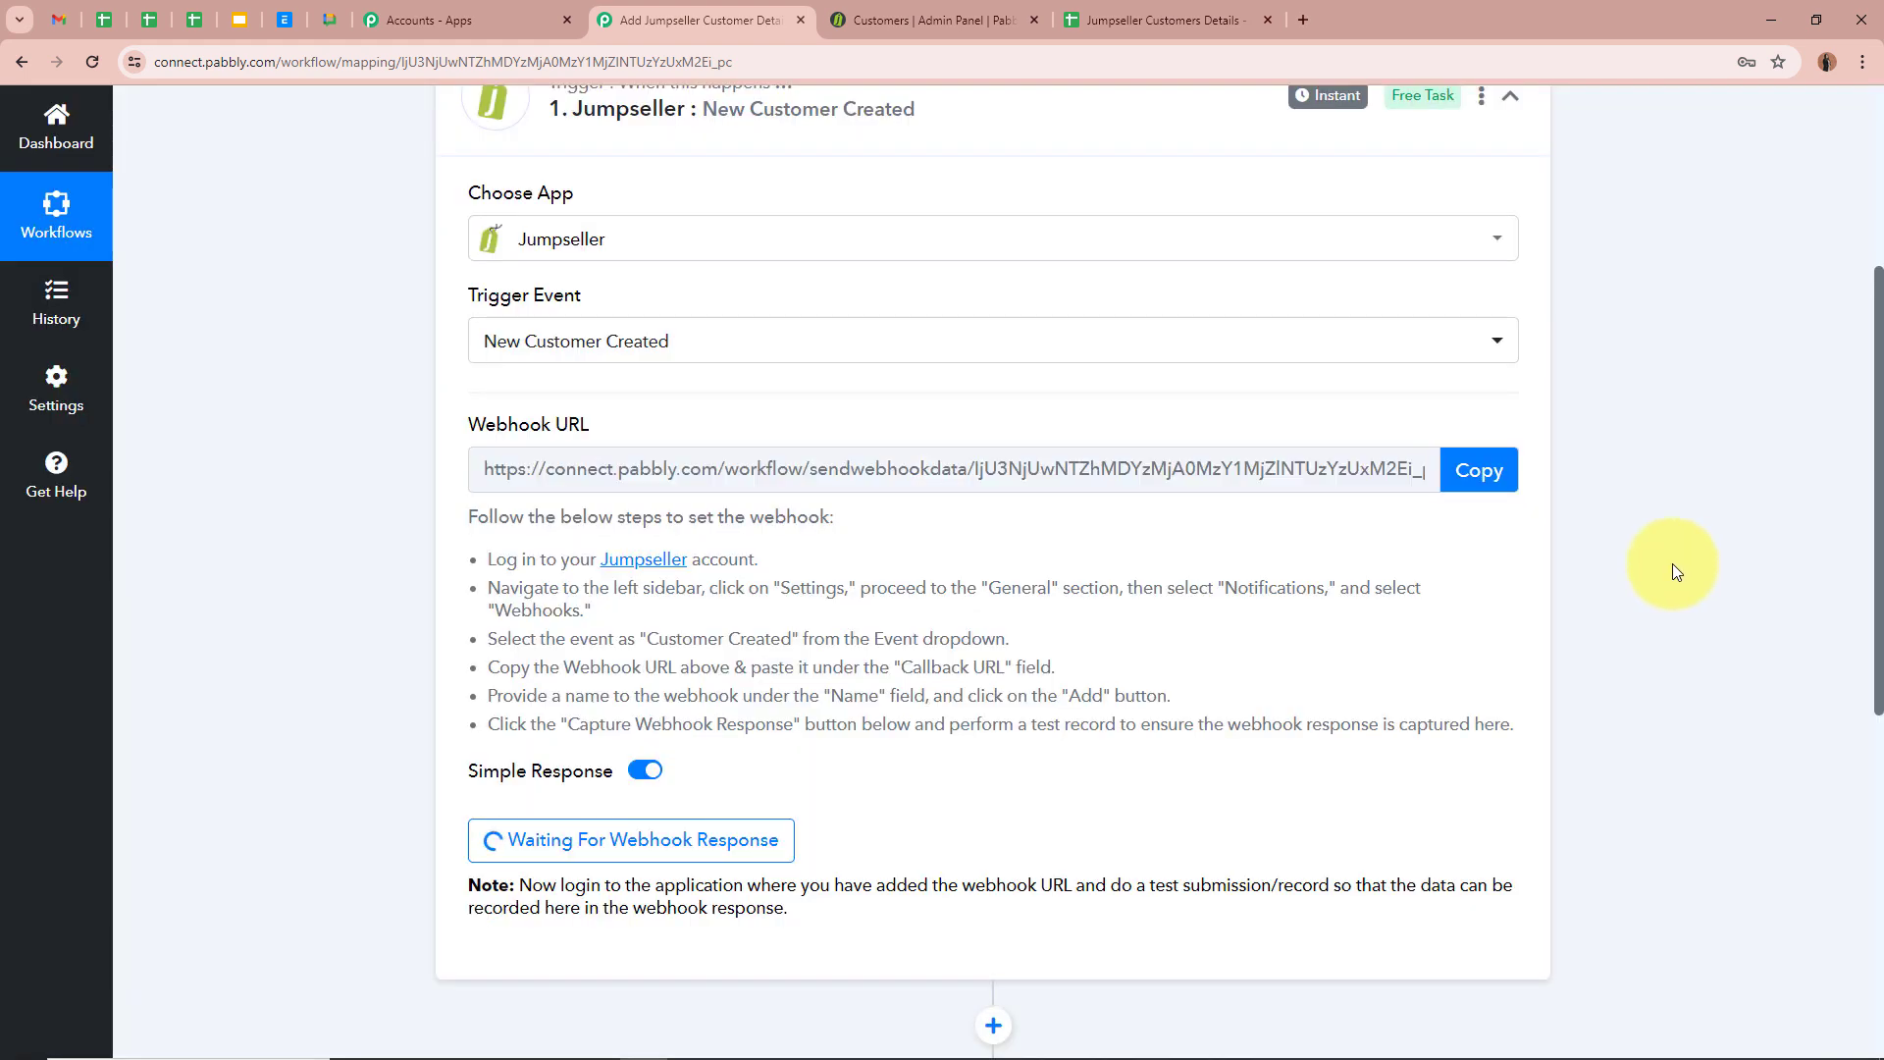
pyautogui.moveTo(497, 557); pyautogui.dragTo(1103, 716)
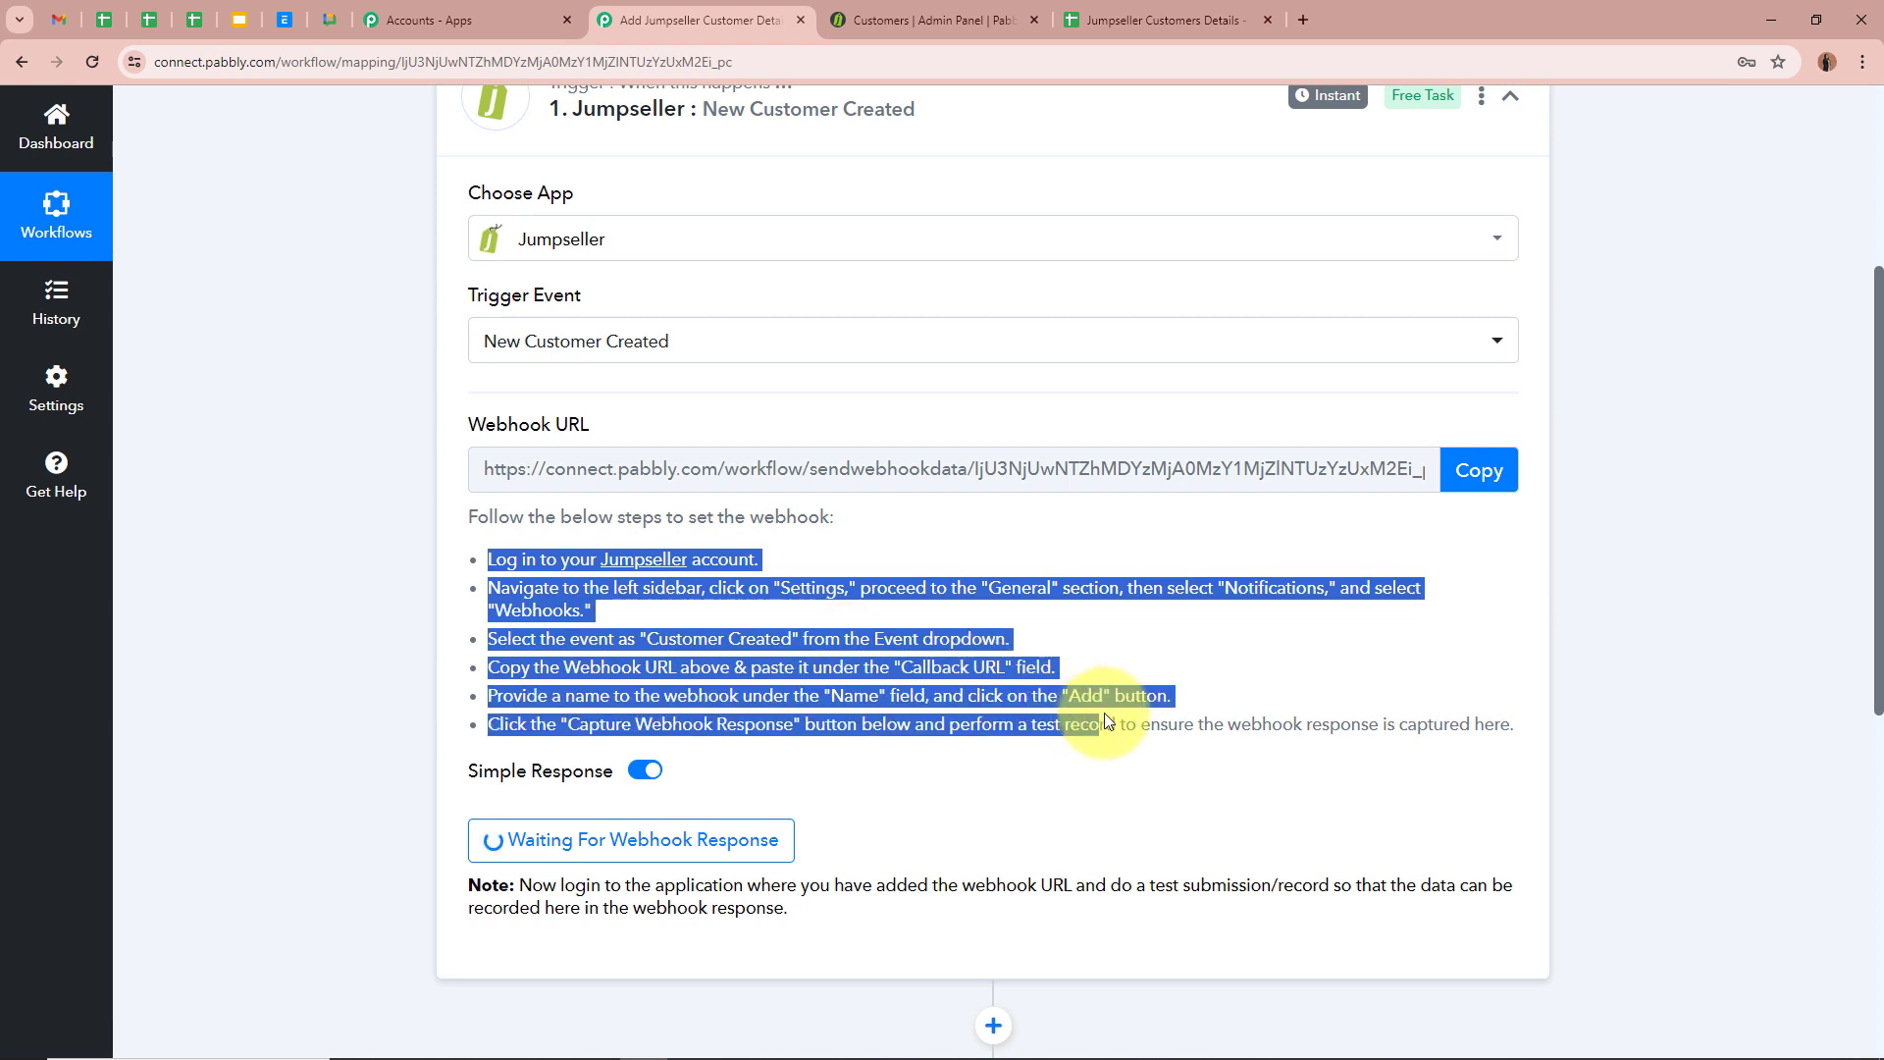
pyautogui.click(1392, 710)
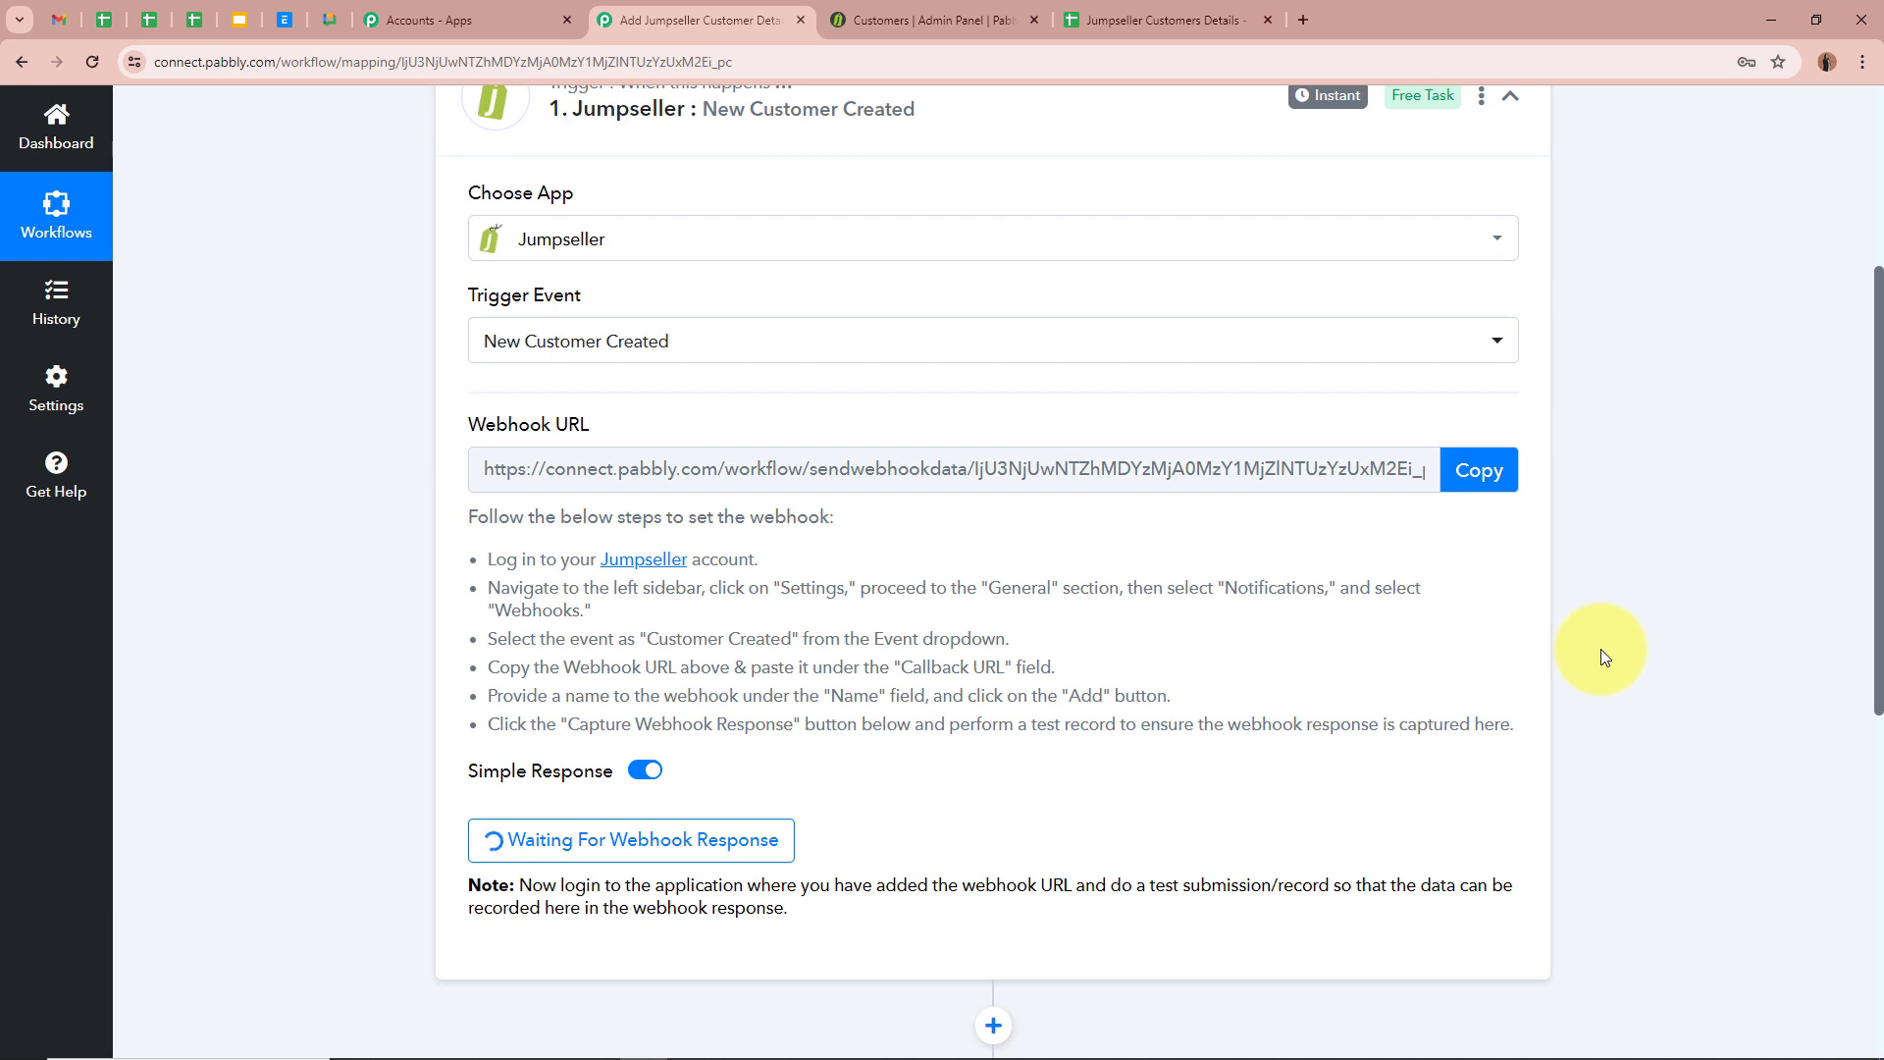
# Switch to the Jumpseller admin panel and open the Notifications page of the general settings
pyautogui.click(947, 19)
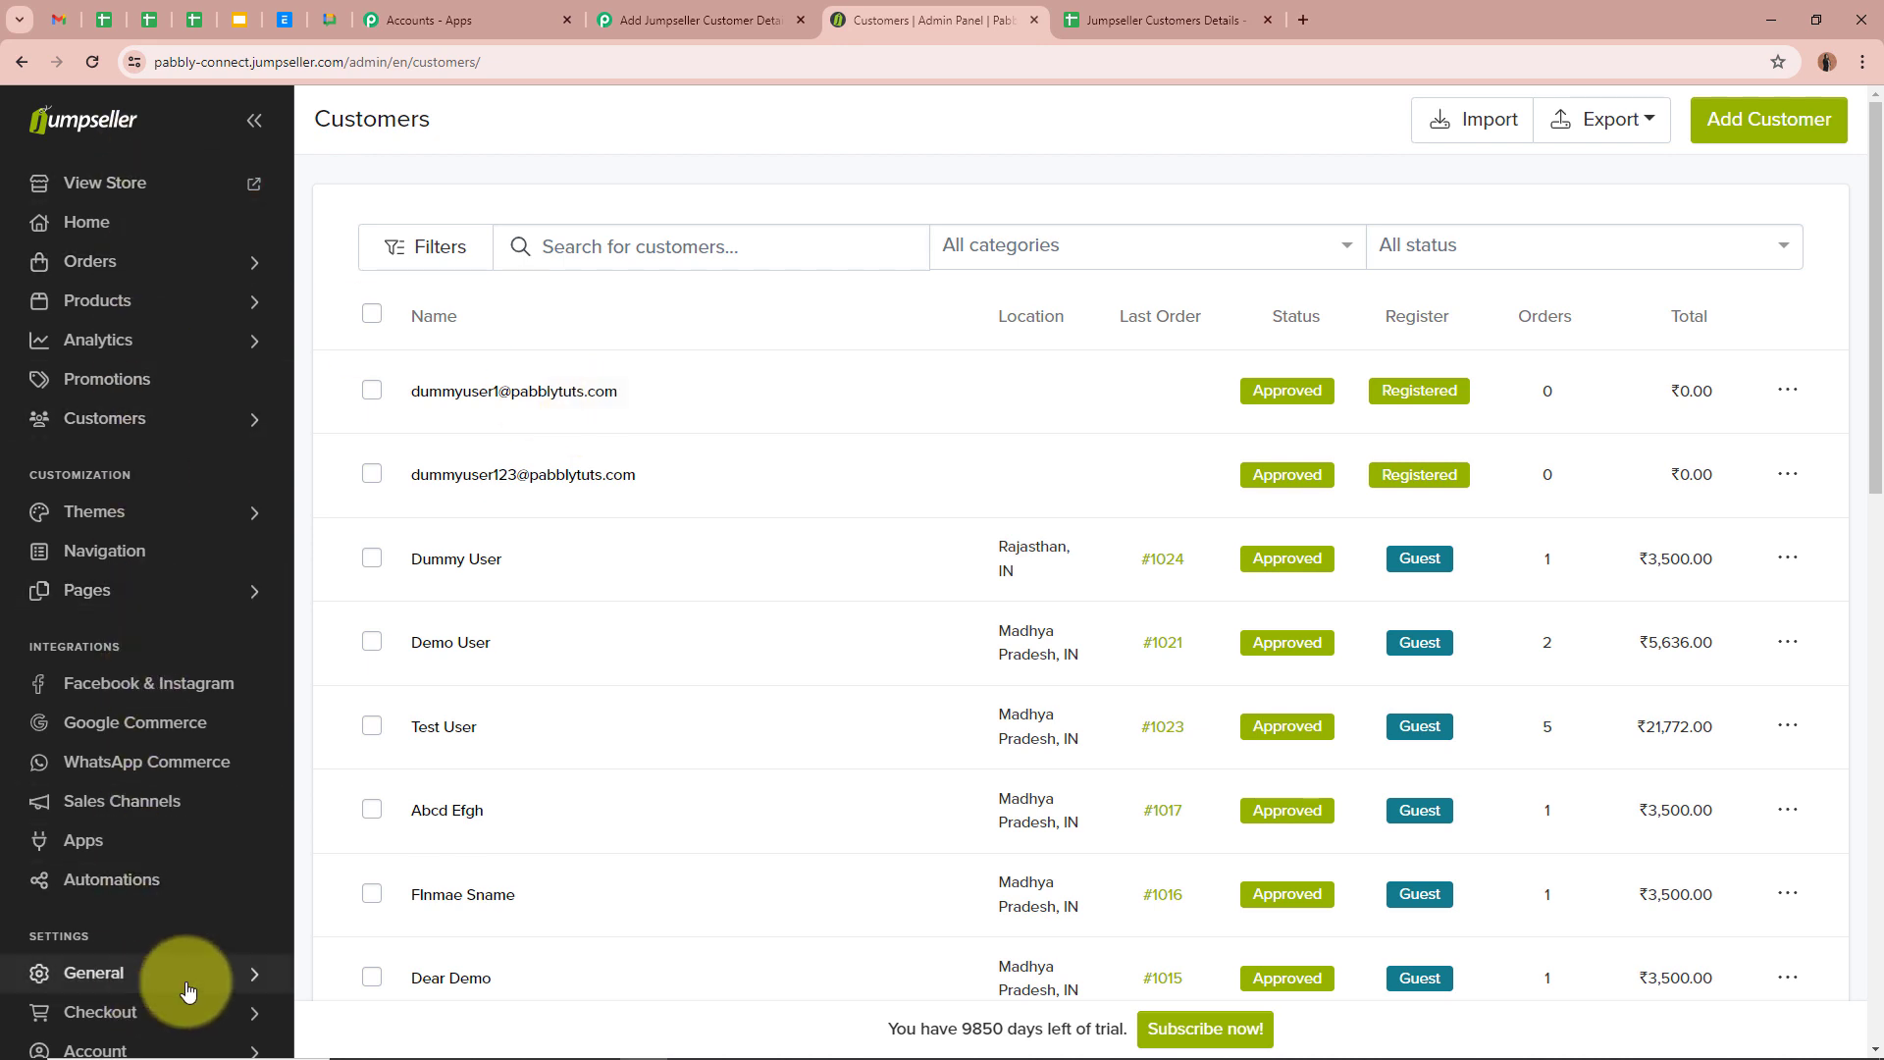
pyautogui.scroll(-5, 577, 950)
pyautogui.scroll(-1, 42, 955)
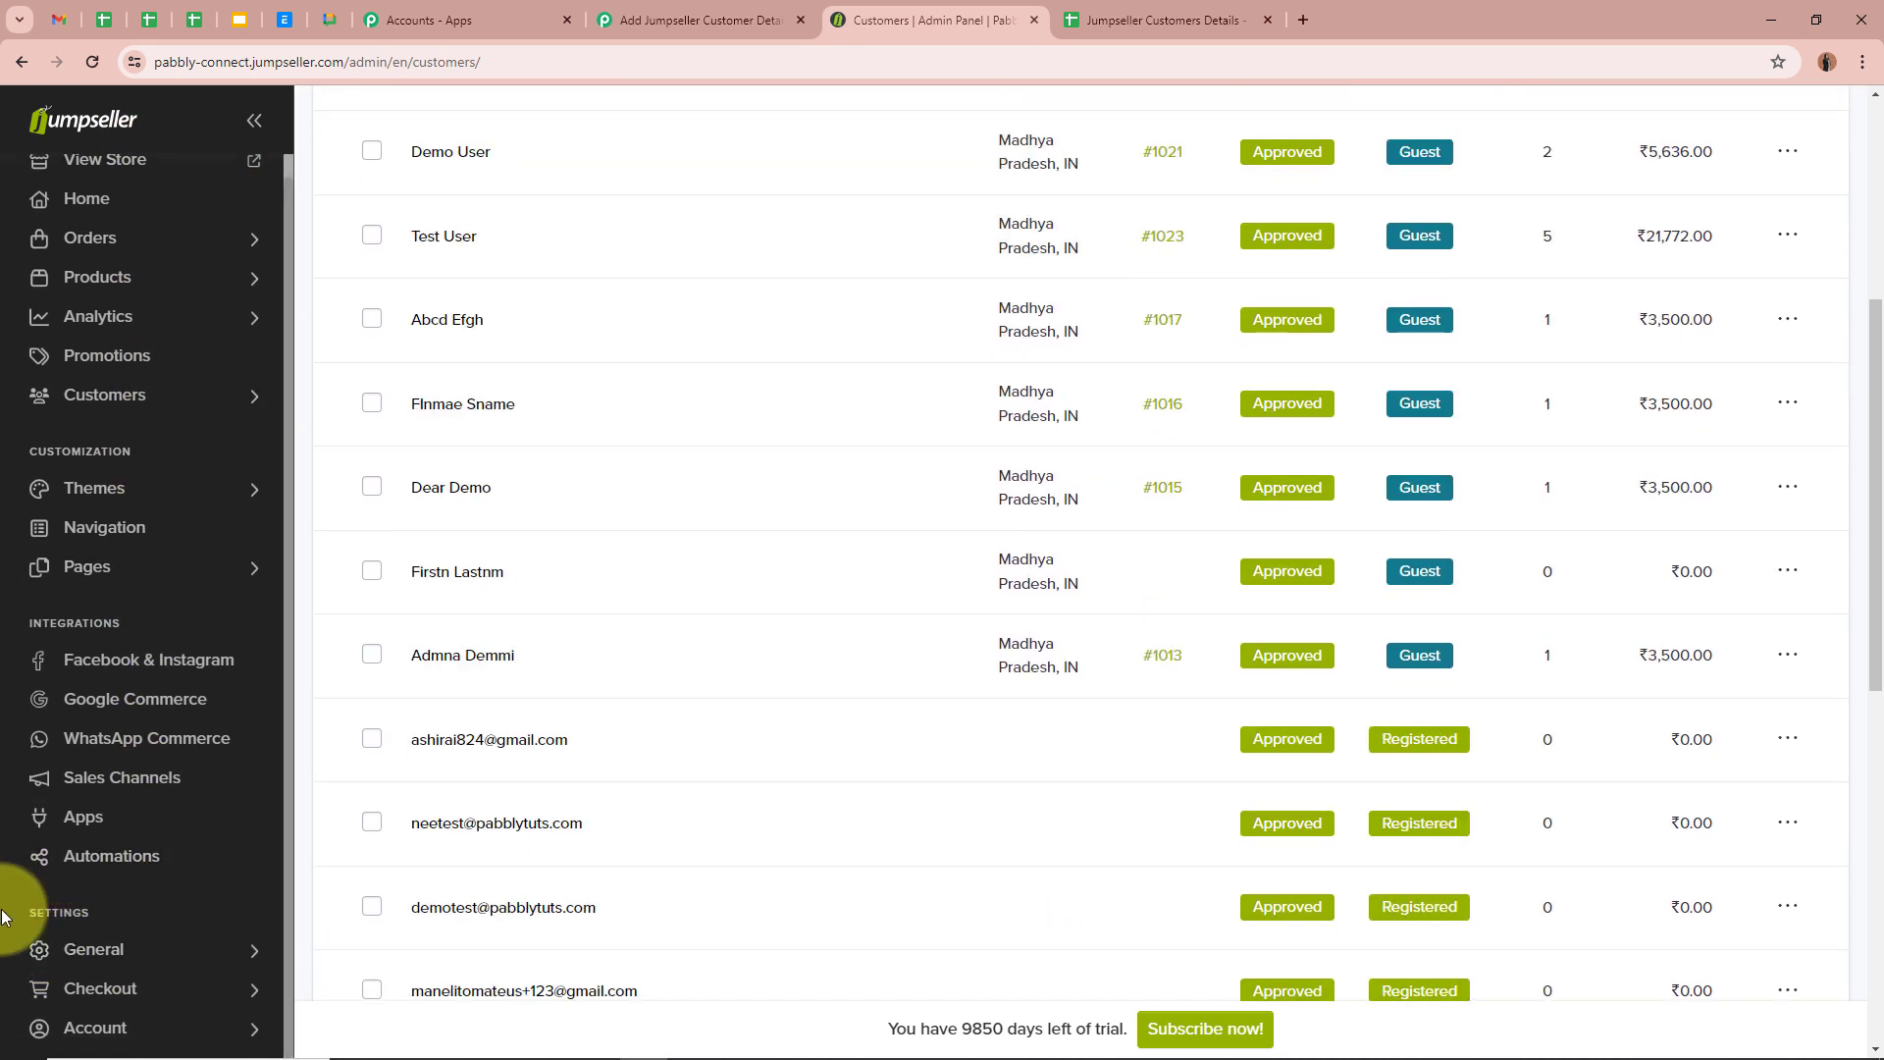
pyautogui.click(68, 951)
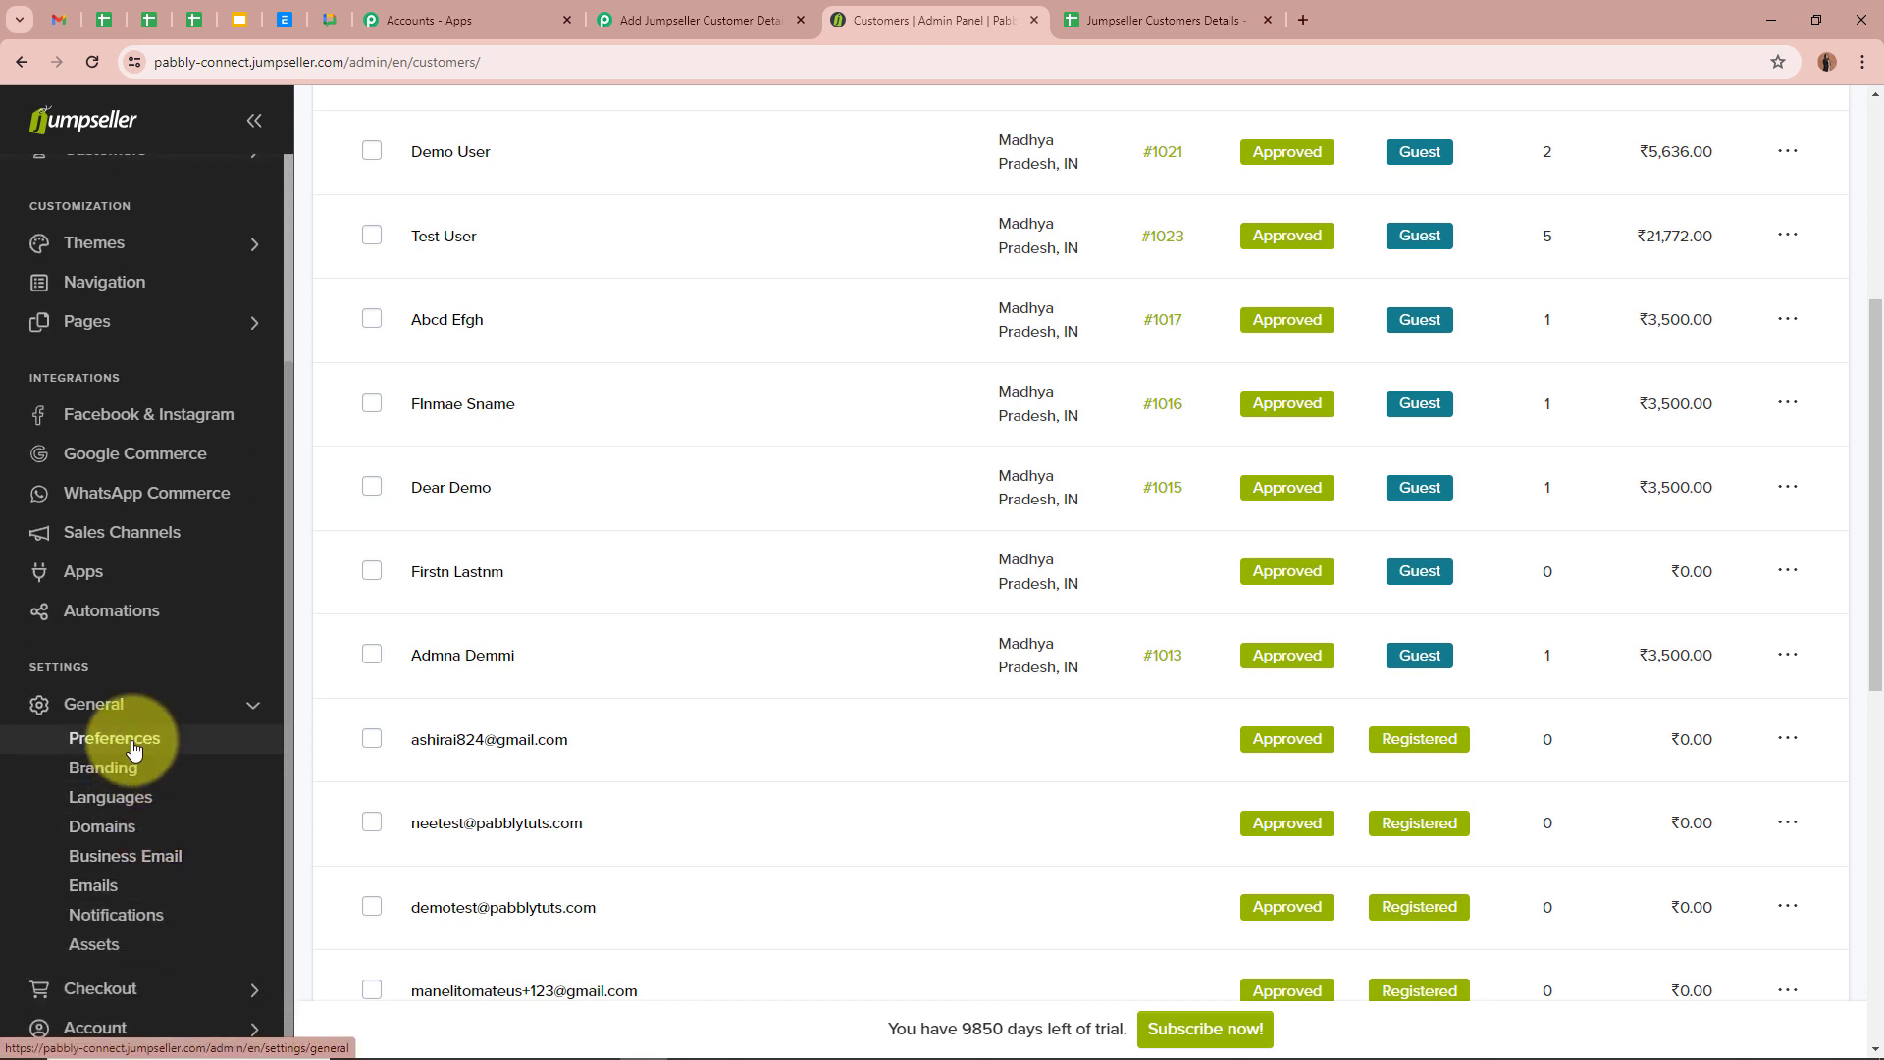
pyautogui.click(175, 920)
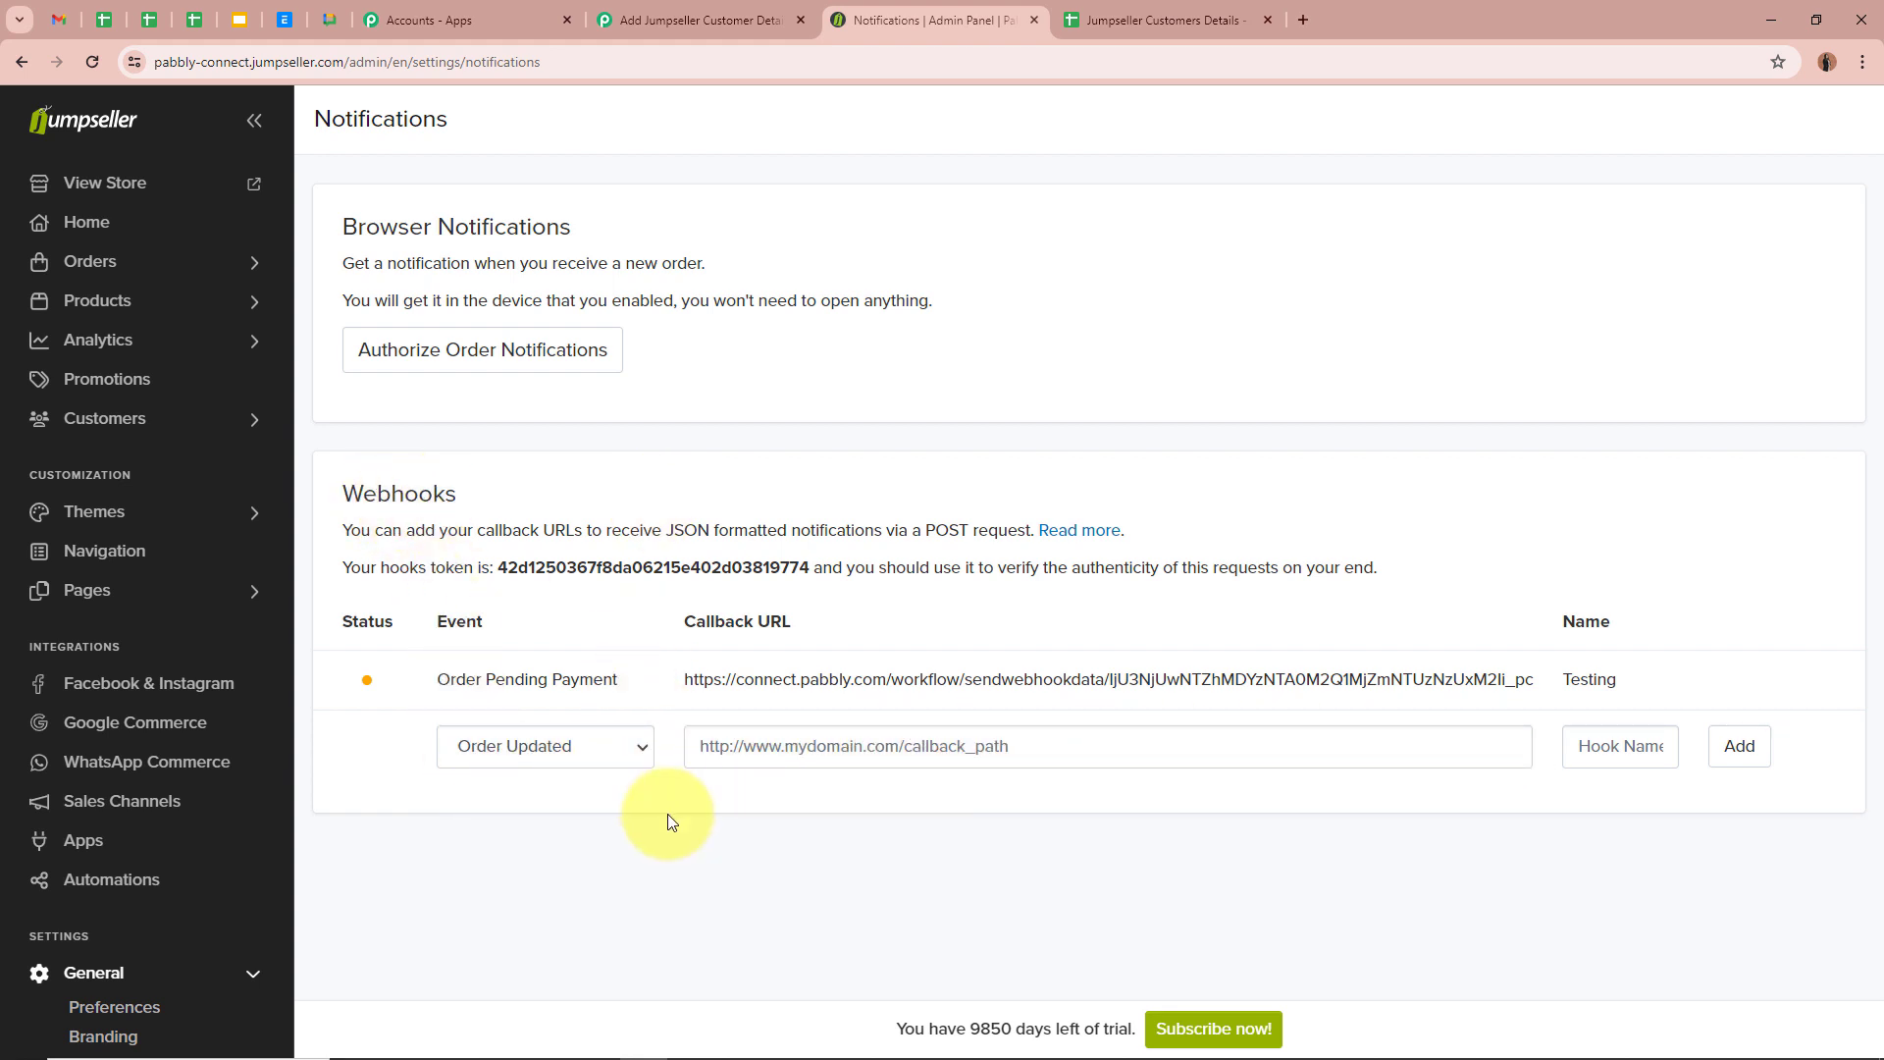
# Add a webhook named Google Sheets for the Customer Created event, using the copied webhook URL as its callback URL
pyautogui.click(858, 744)
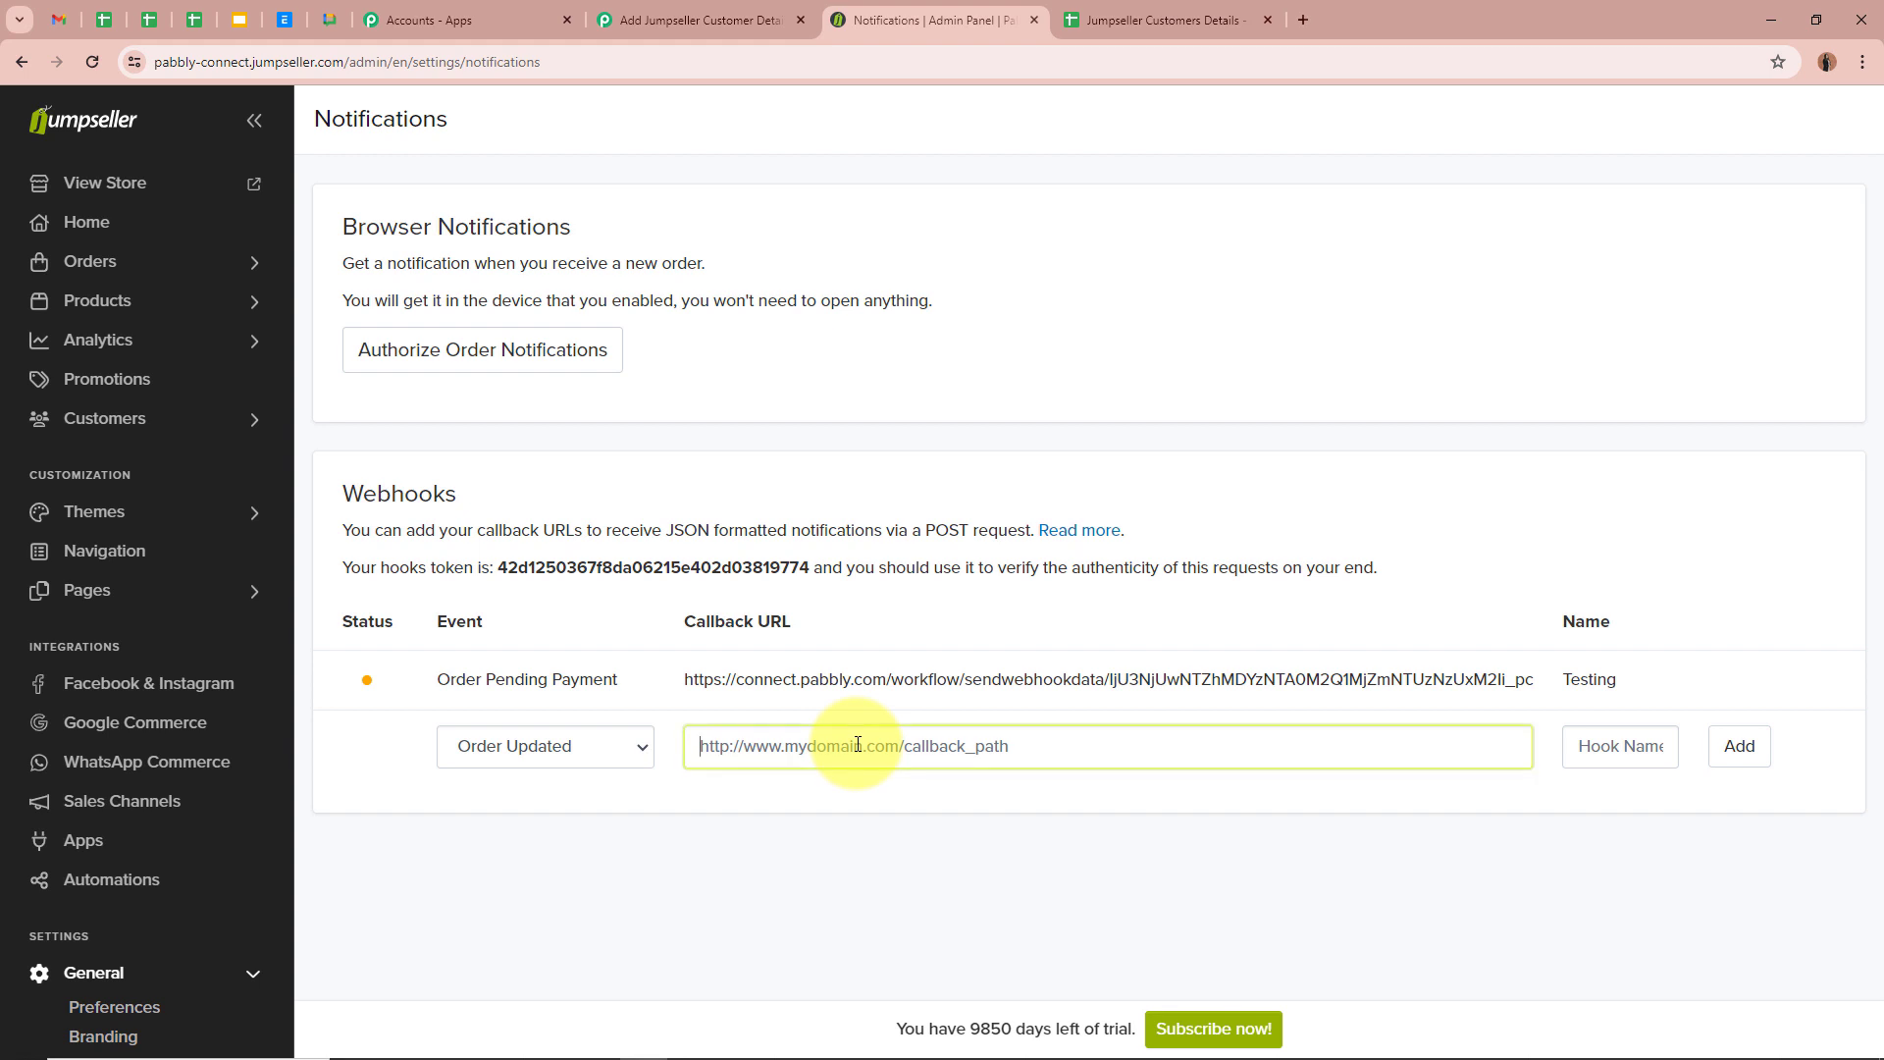
pyautogui.hotkey('ctrl', 'v')
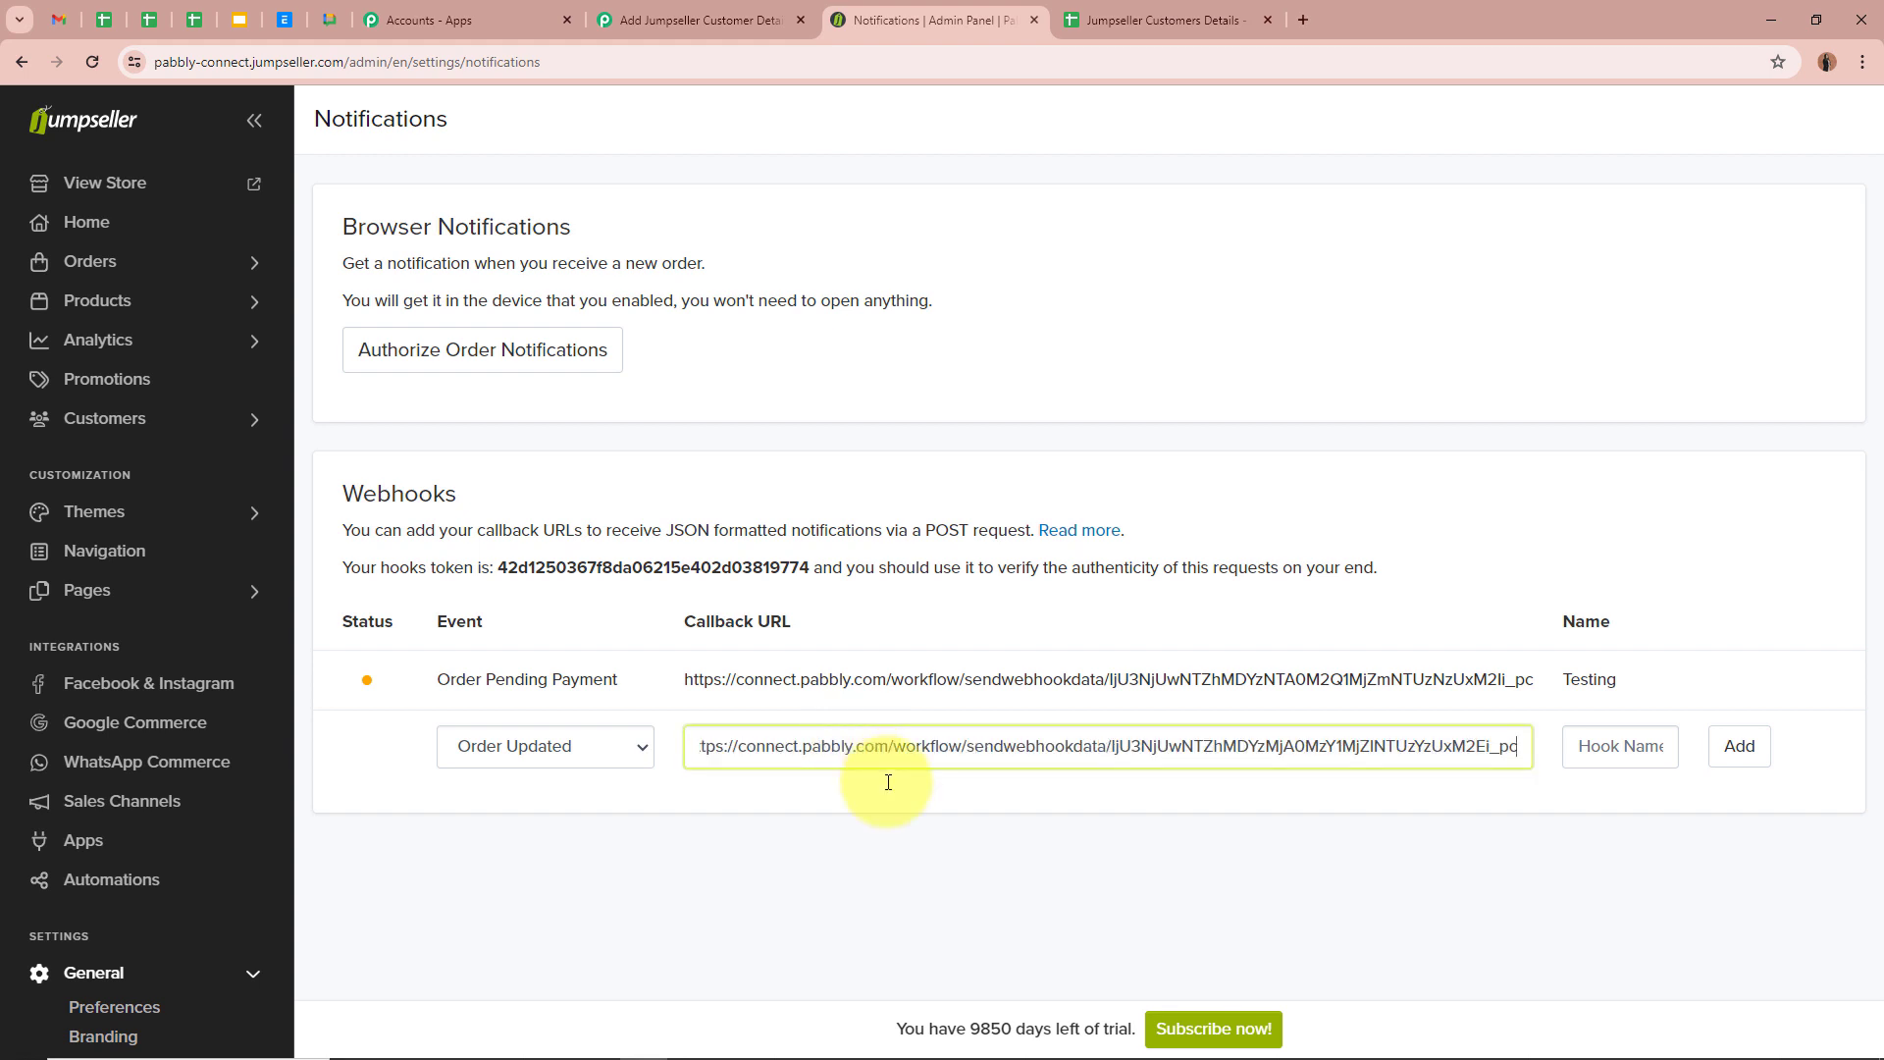
pyautogui.click(927, 899)
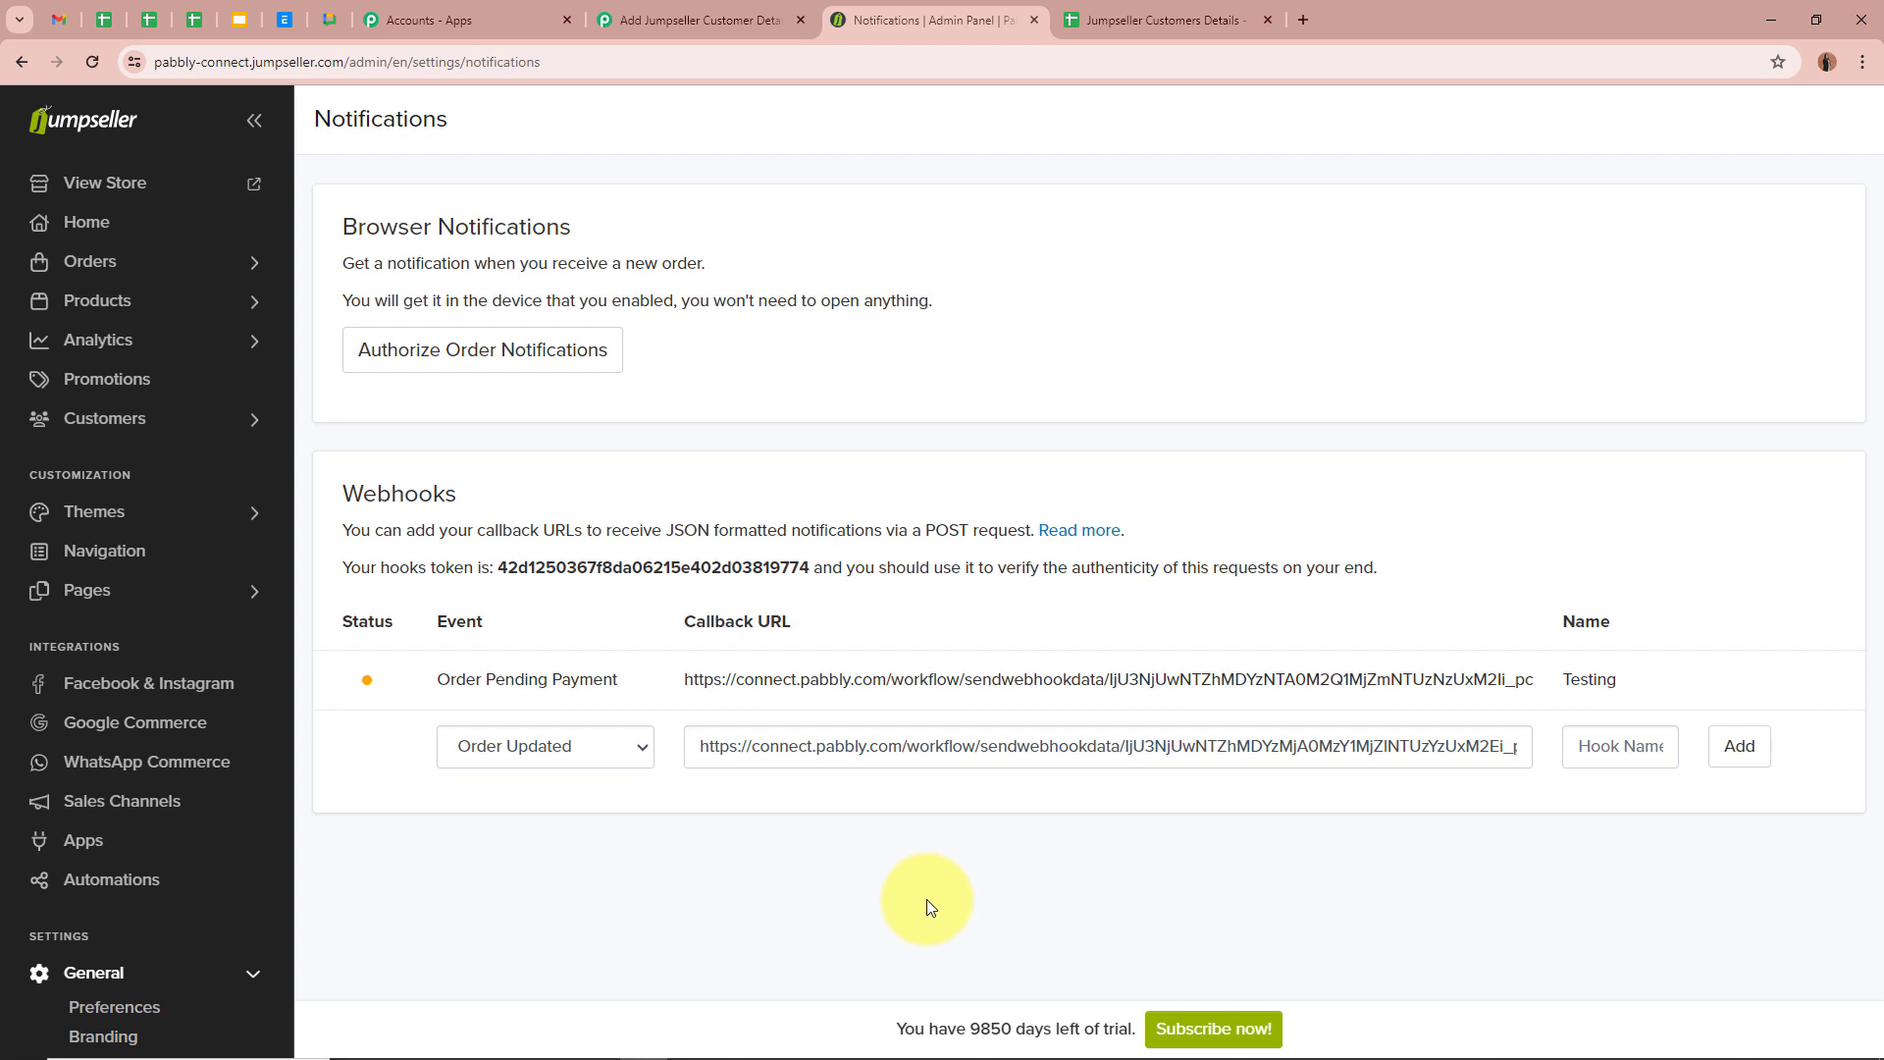
pyautogui.click(638, 748)
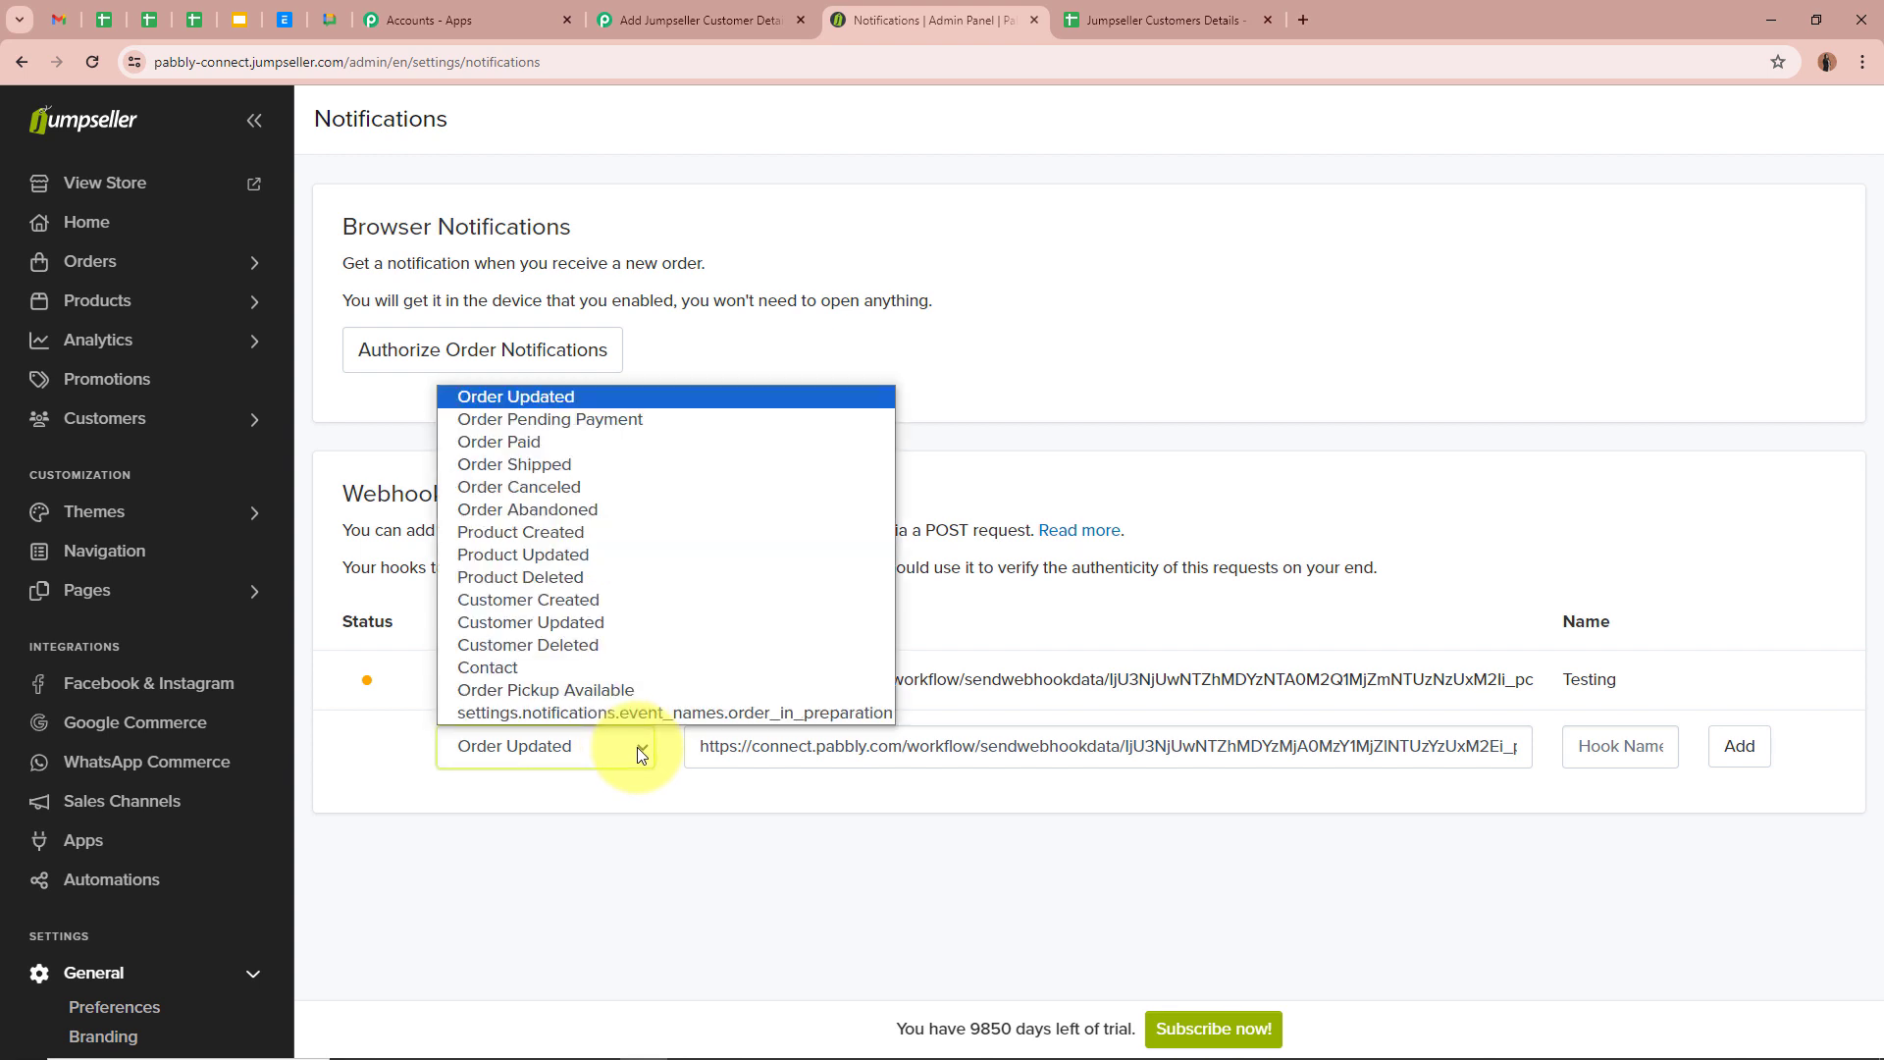
pyautogui.click(647, 599)
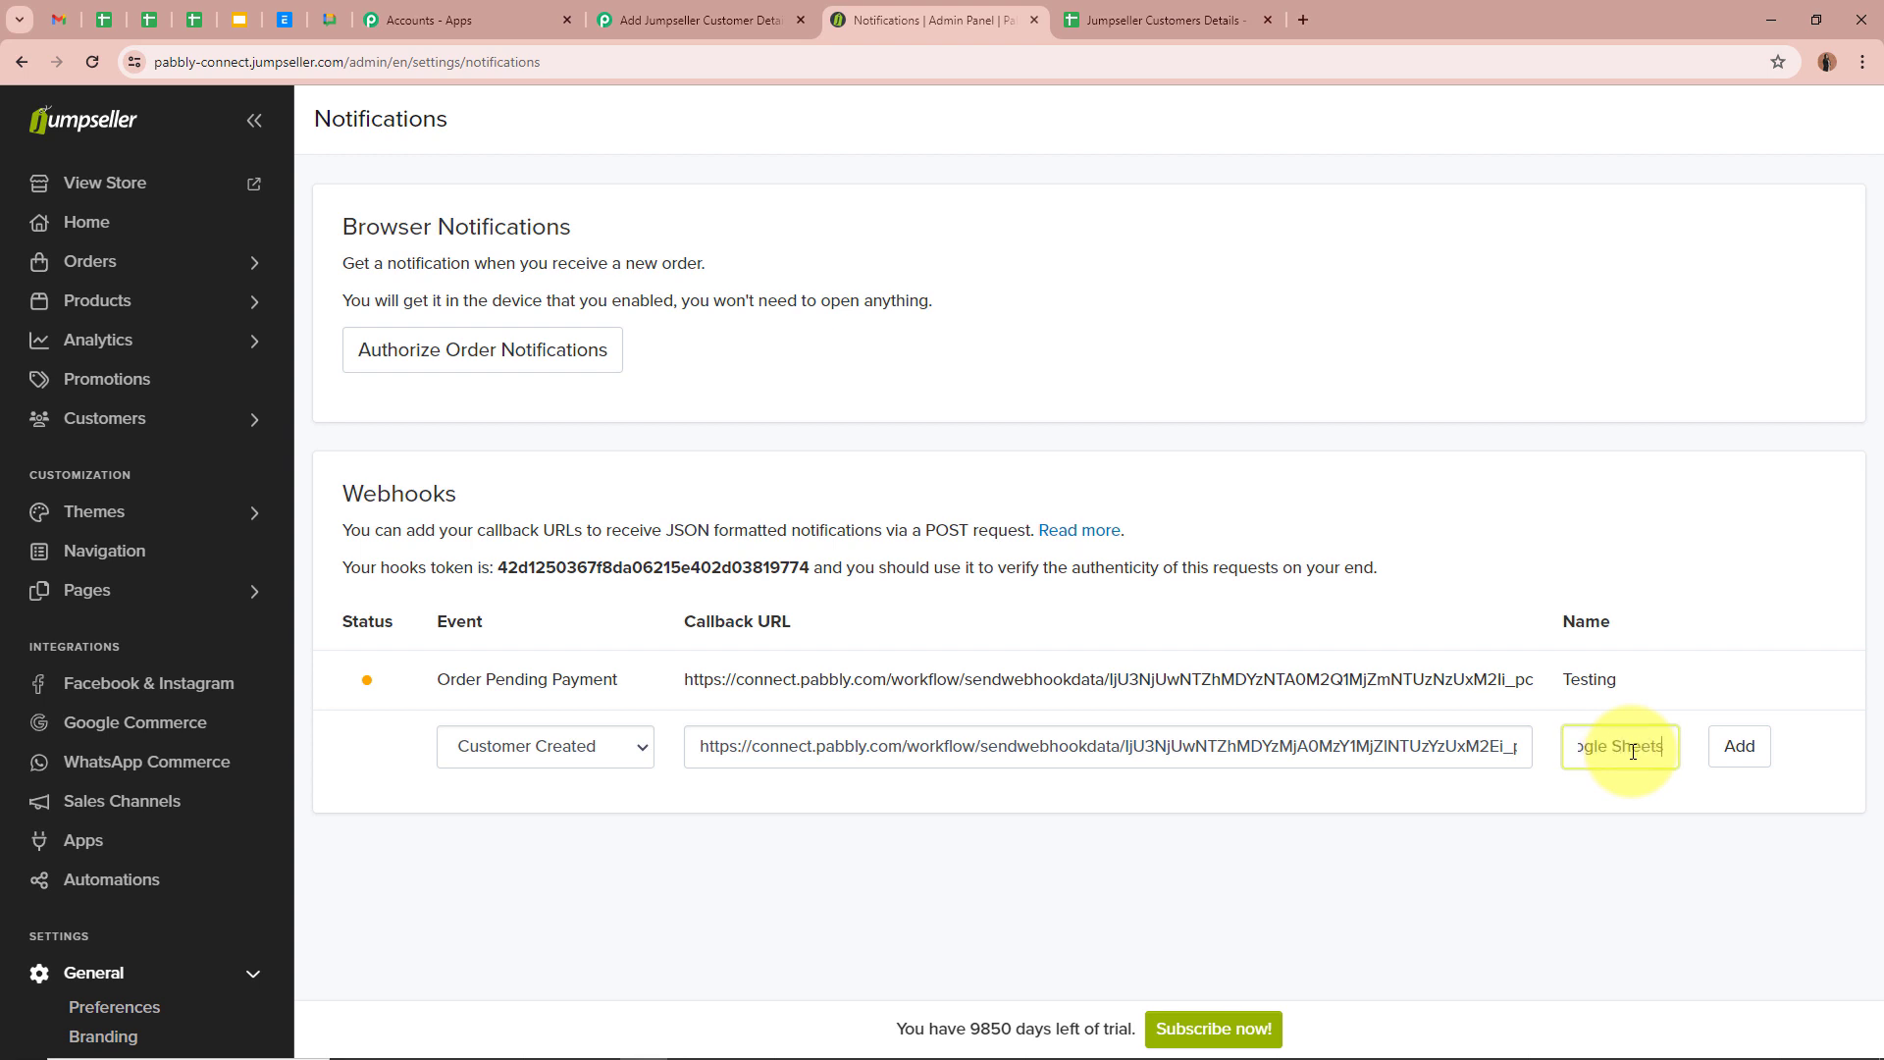
pyautogui.click(1602, 821)
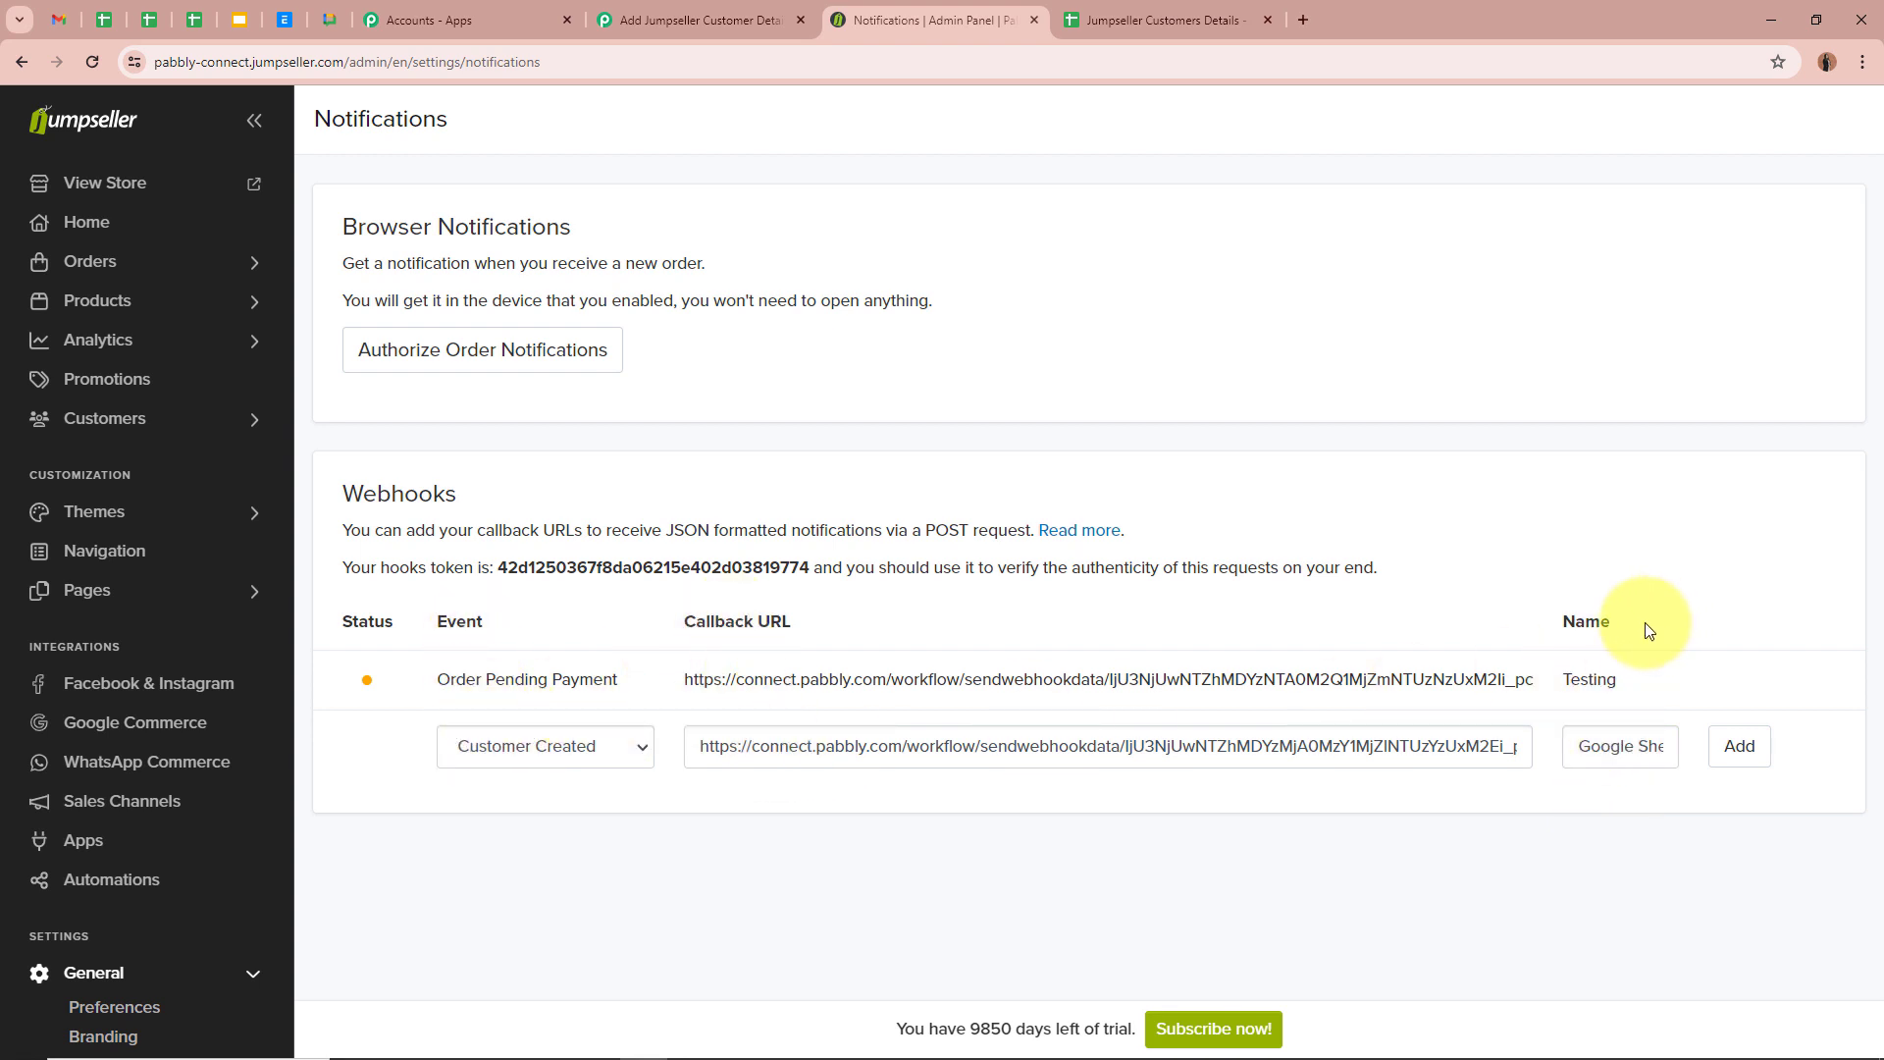
pyautogui.click(1742, 751)
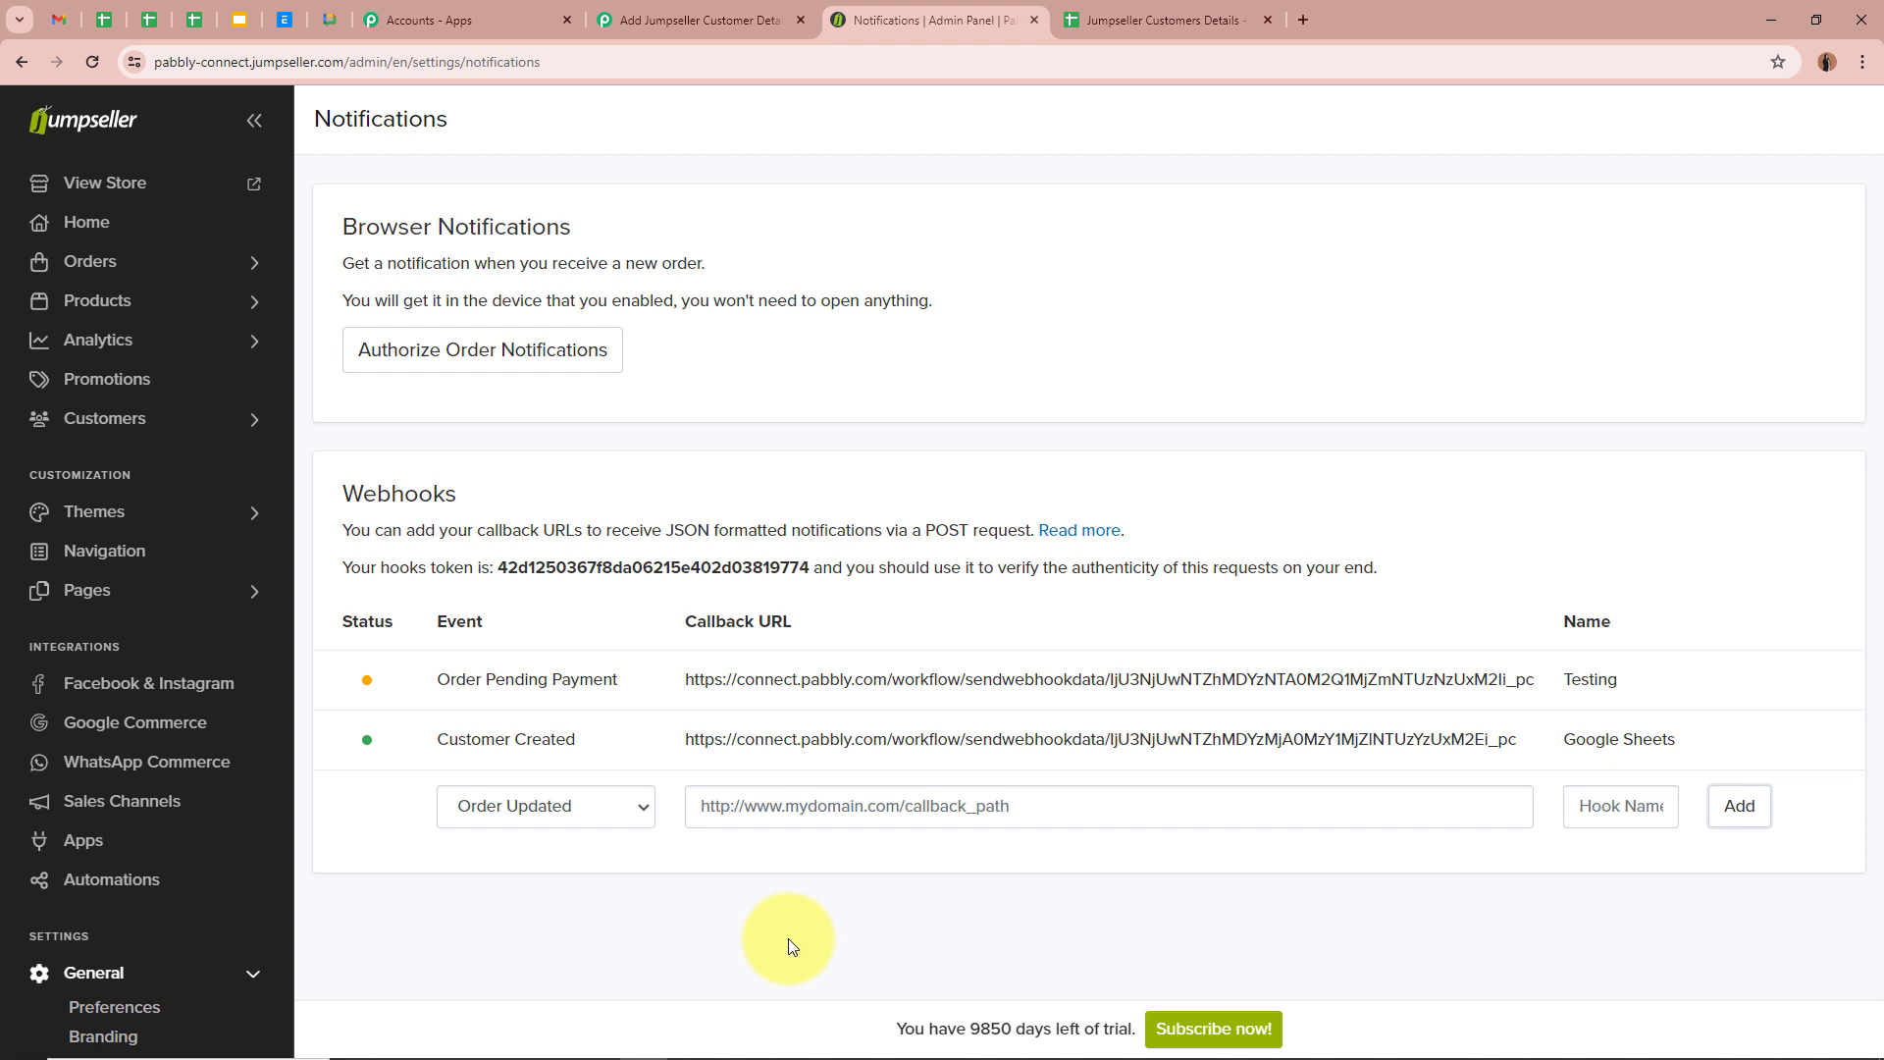
# Switch to the Pabbly Connect workflow and start re-capturing the Jumpseller trigger's webhook response
pyautogui.click(732, 20)
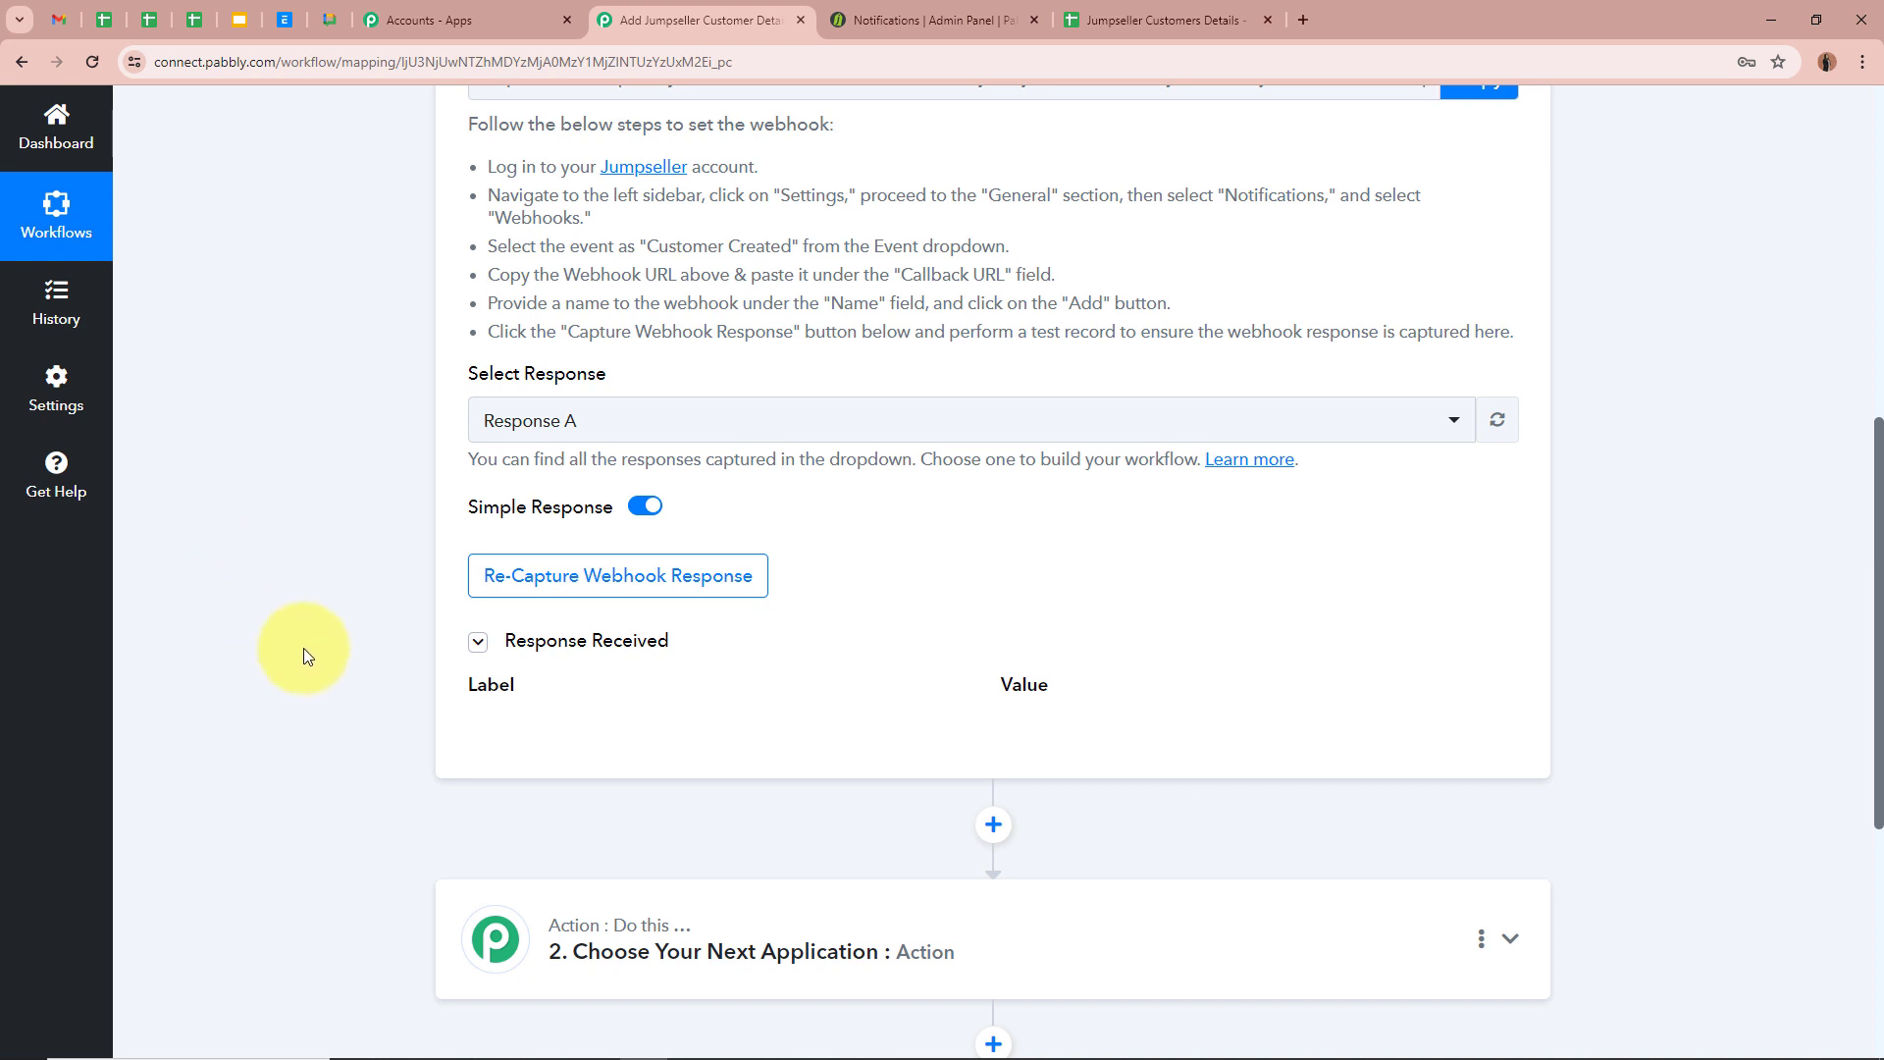
pyautogui.scroll(8, 303, 648)
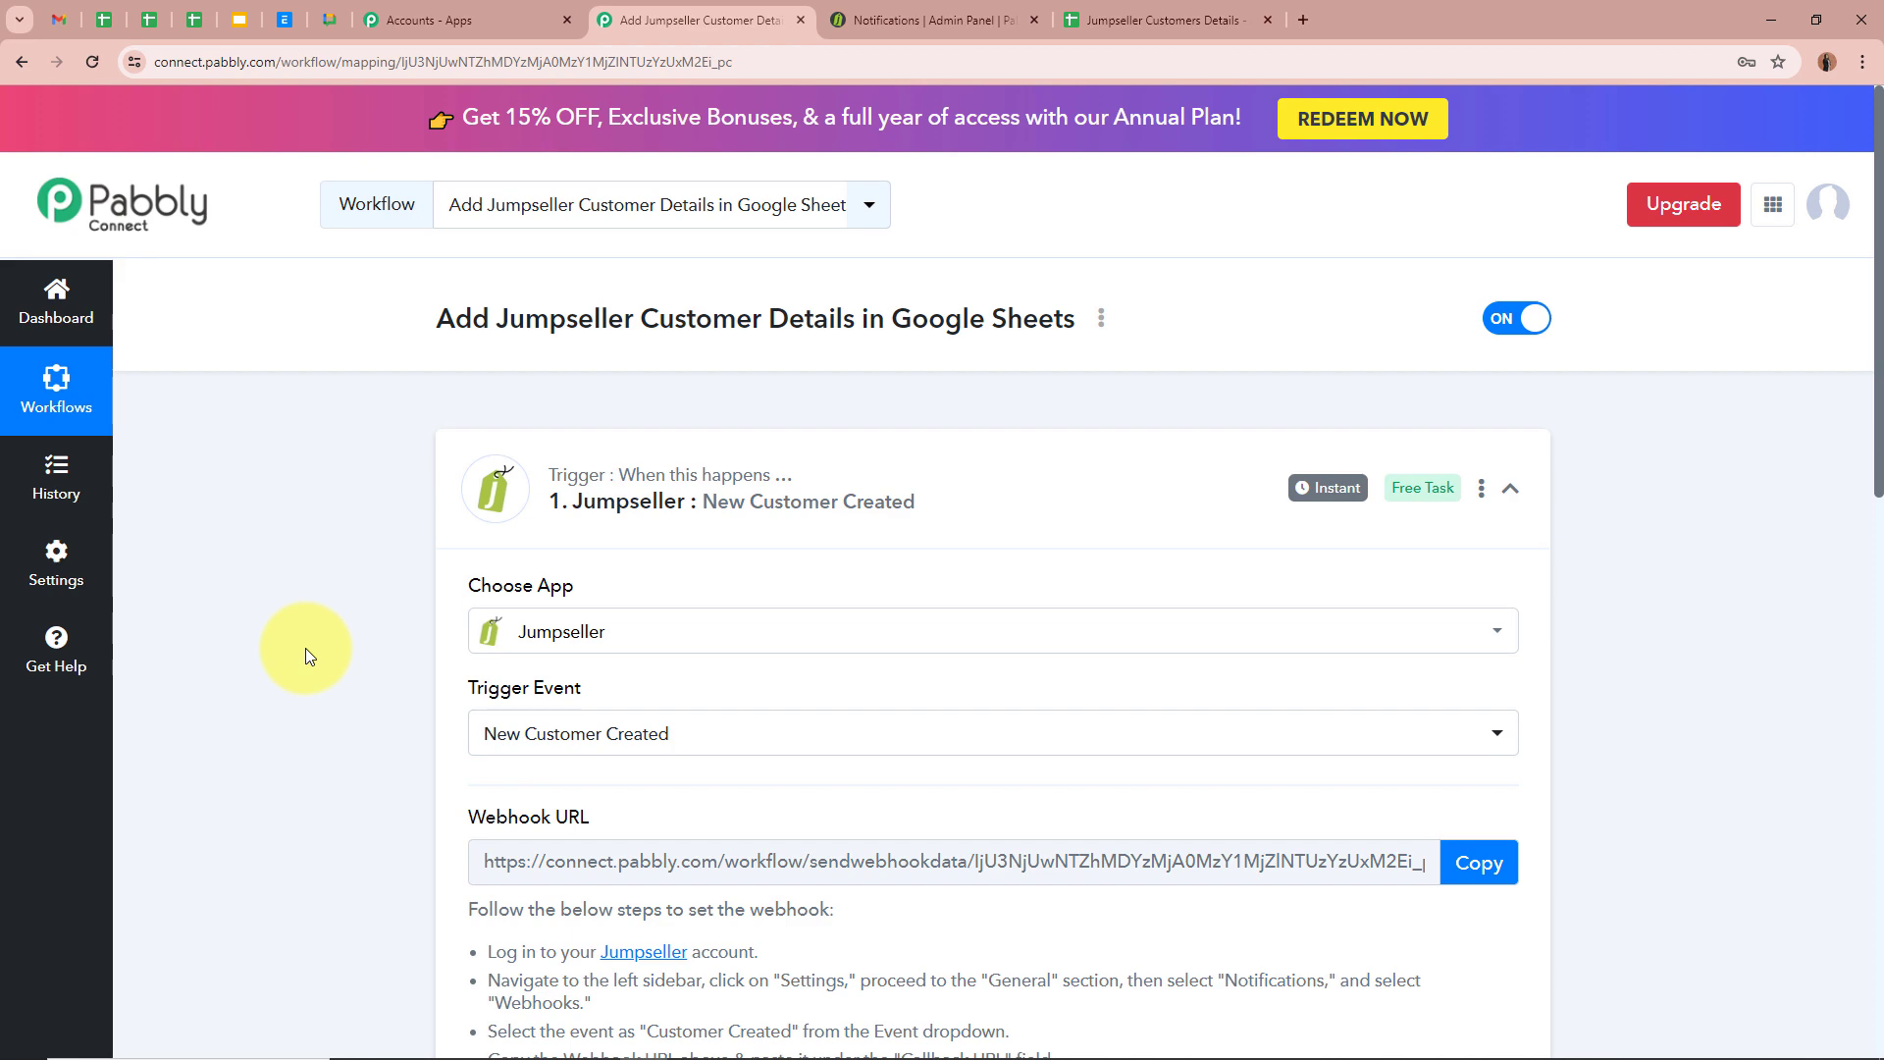
pyautogui.scroll(-9, 305, 648)
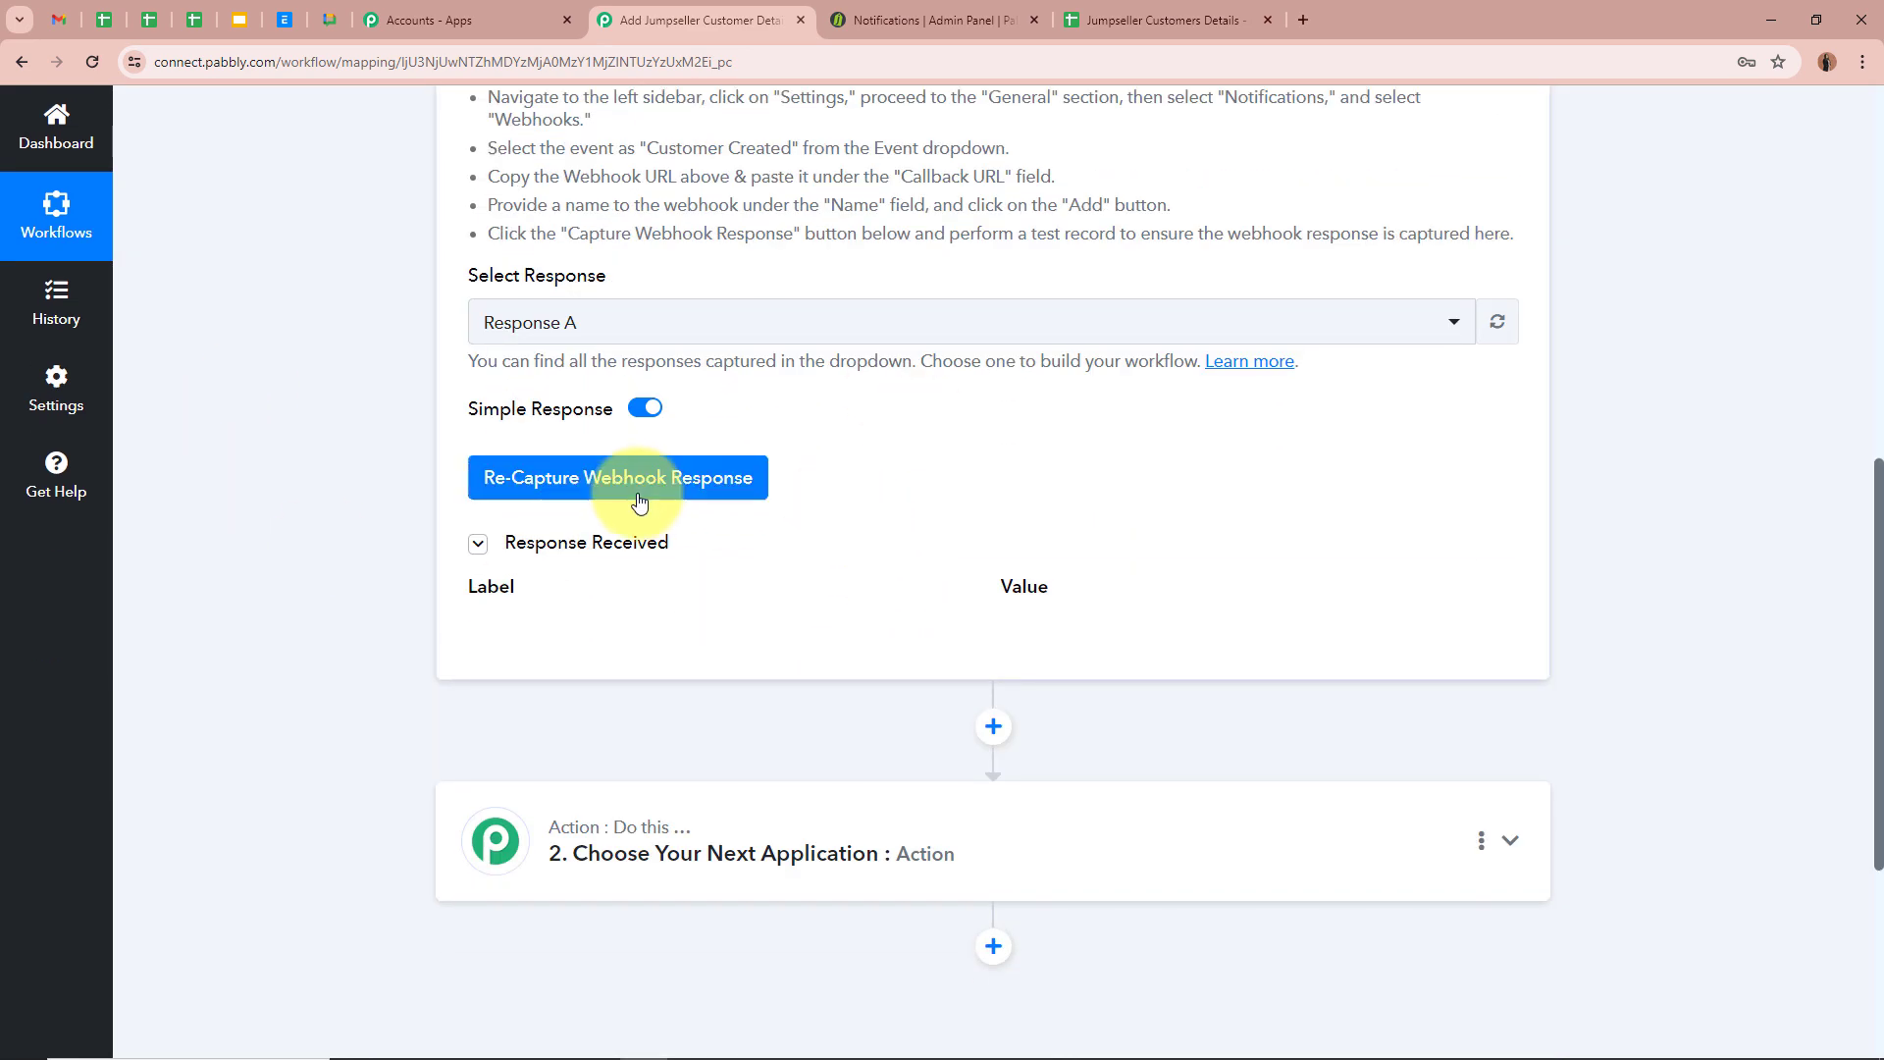
pyautogui.click(639, 502)
pyautogui.click(871, 703)
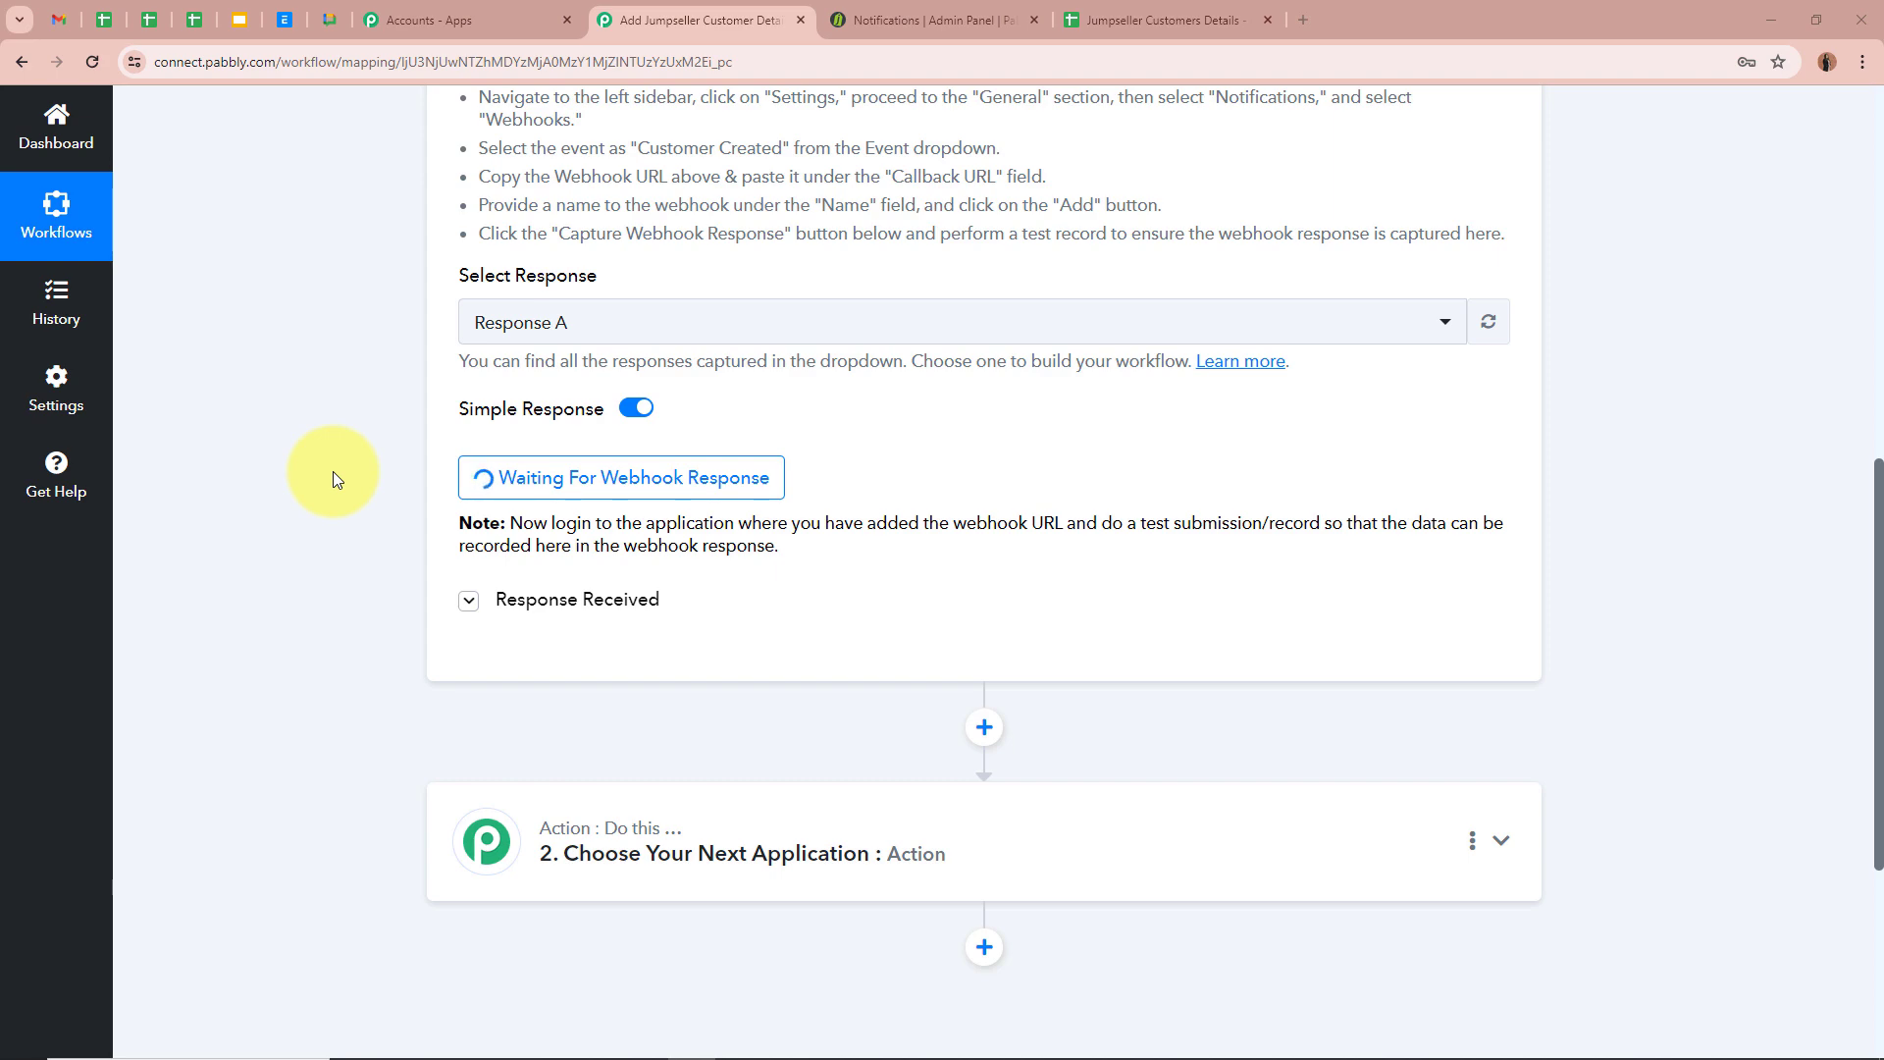
pyautogui.scroll(5, 333, 479)
pyautogui.scroll(3, 334, 479)
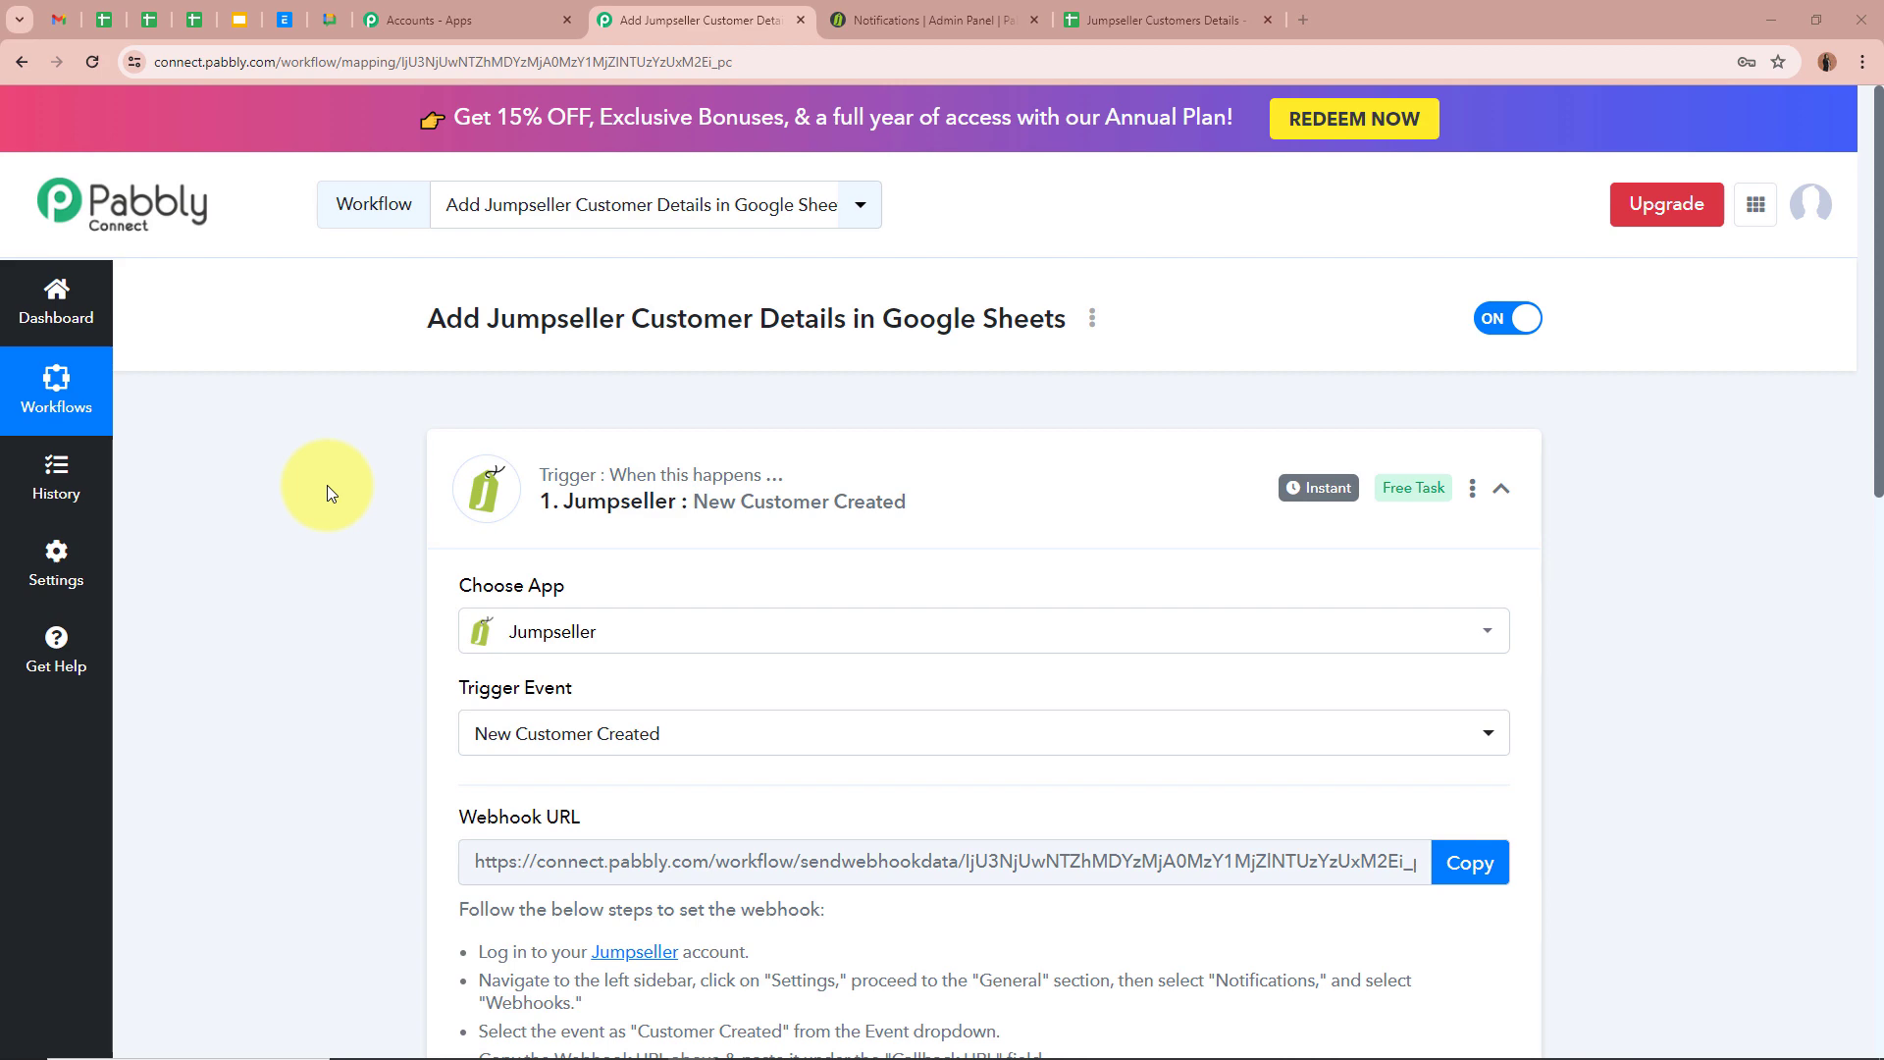
pyautogui.scroll(-7, 333, 486)
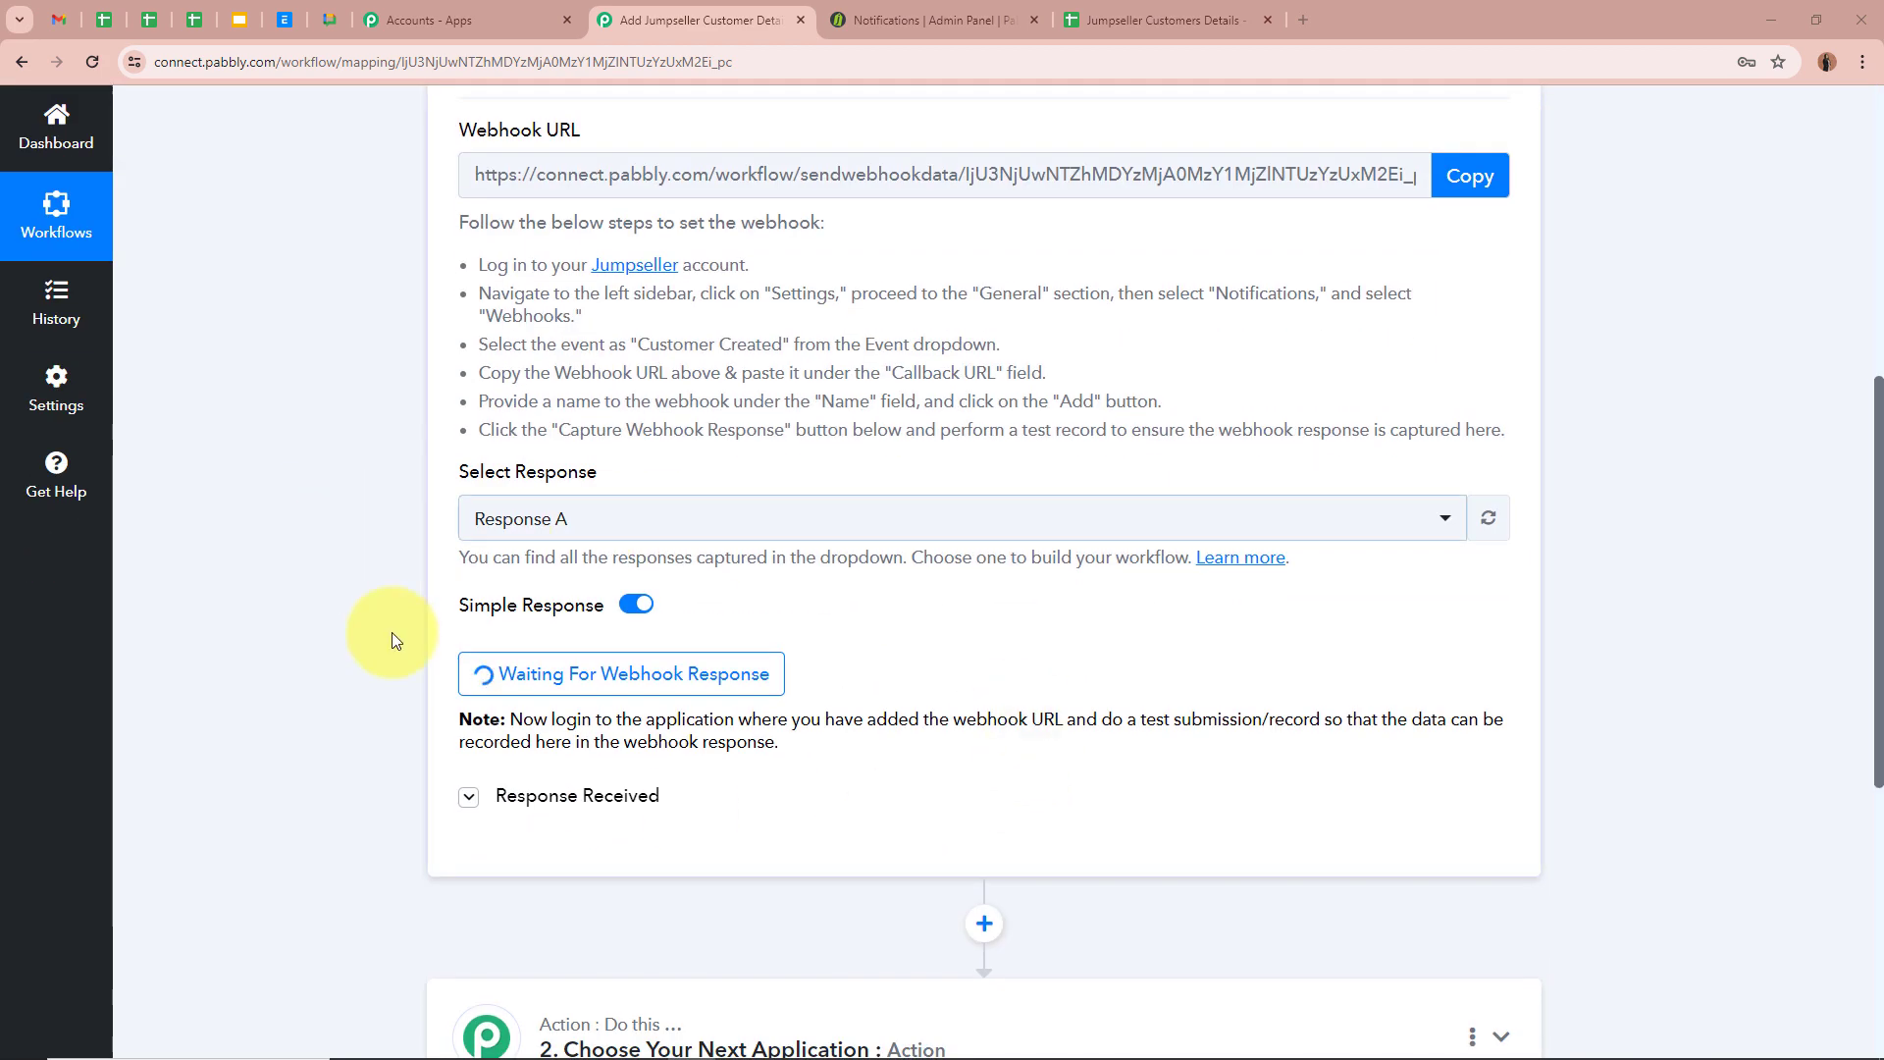
pyautogui.scroll(7, 327, 562)
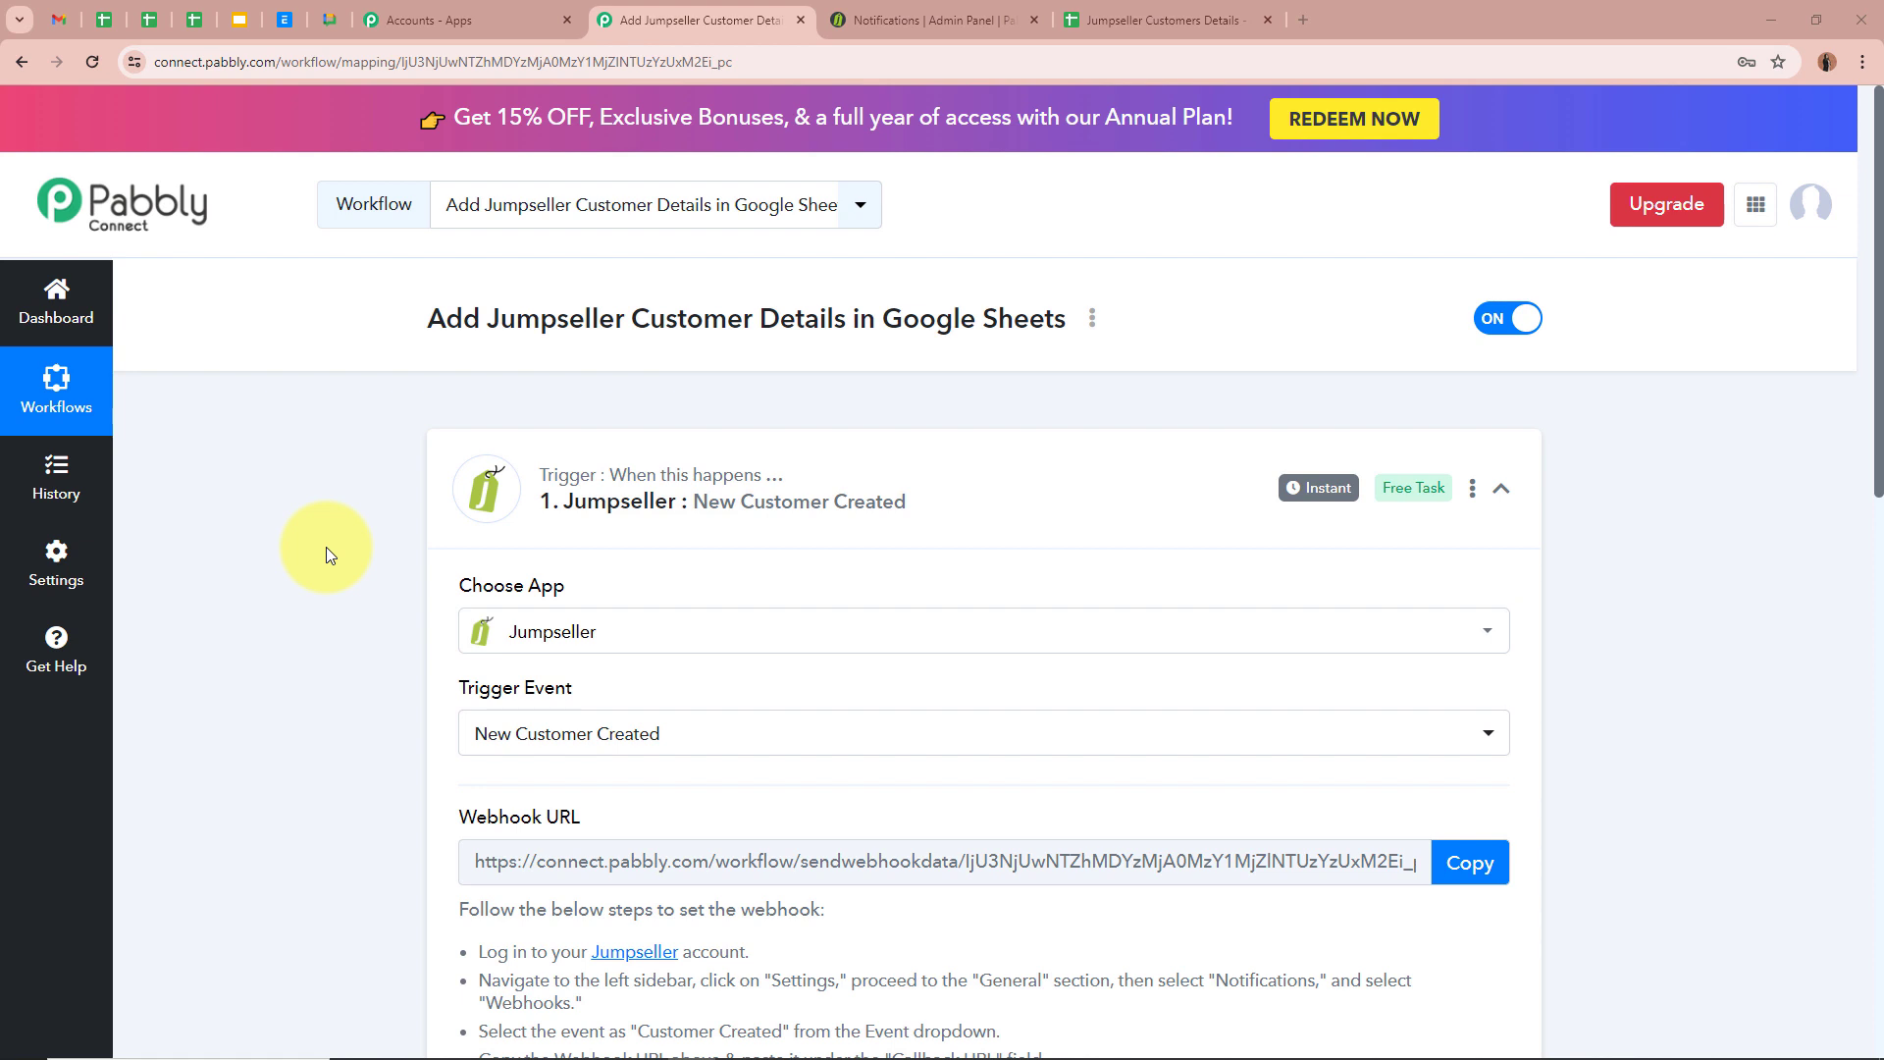
# Switch to the Jumpseller admin panel, open the list of all customers and start adding a new customer
pyautogui.click(935, 20)
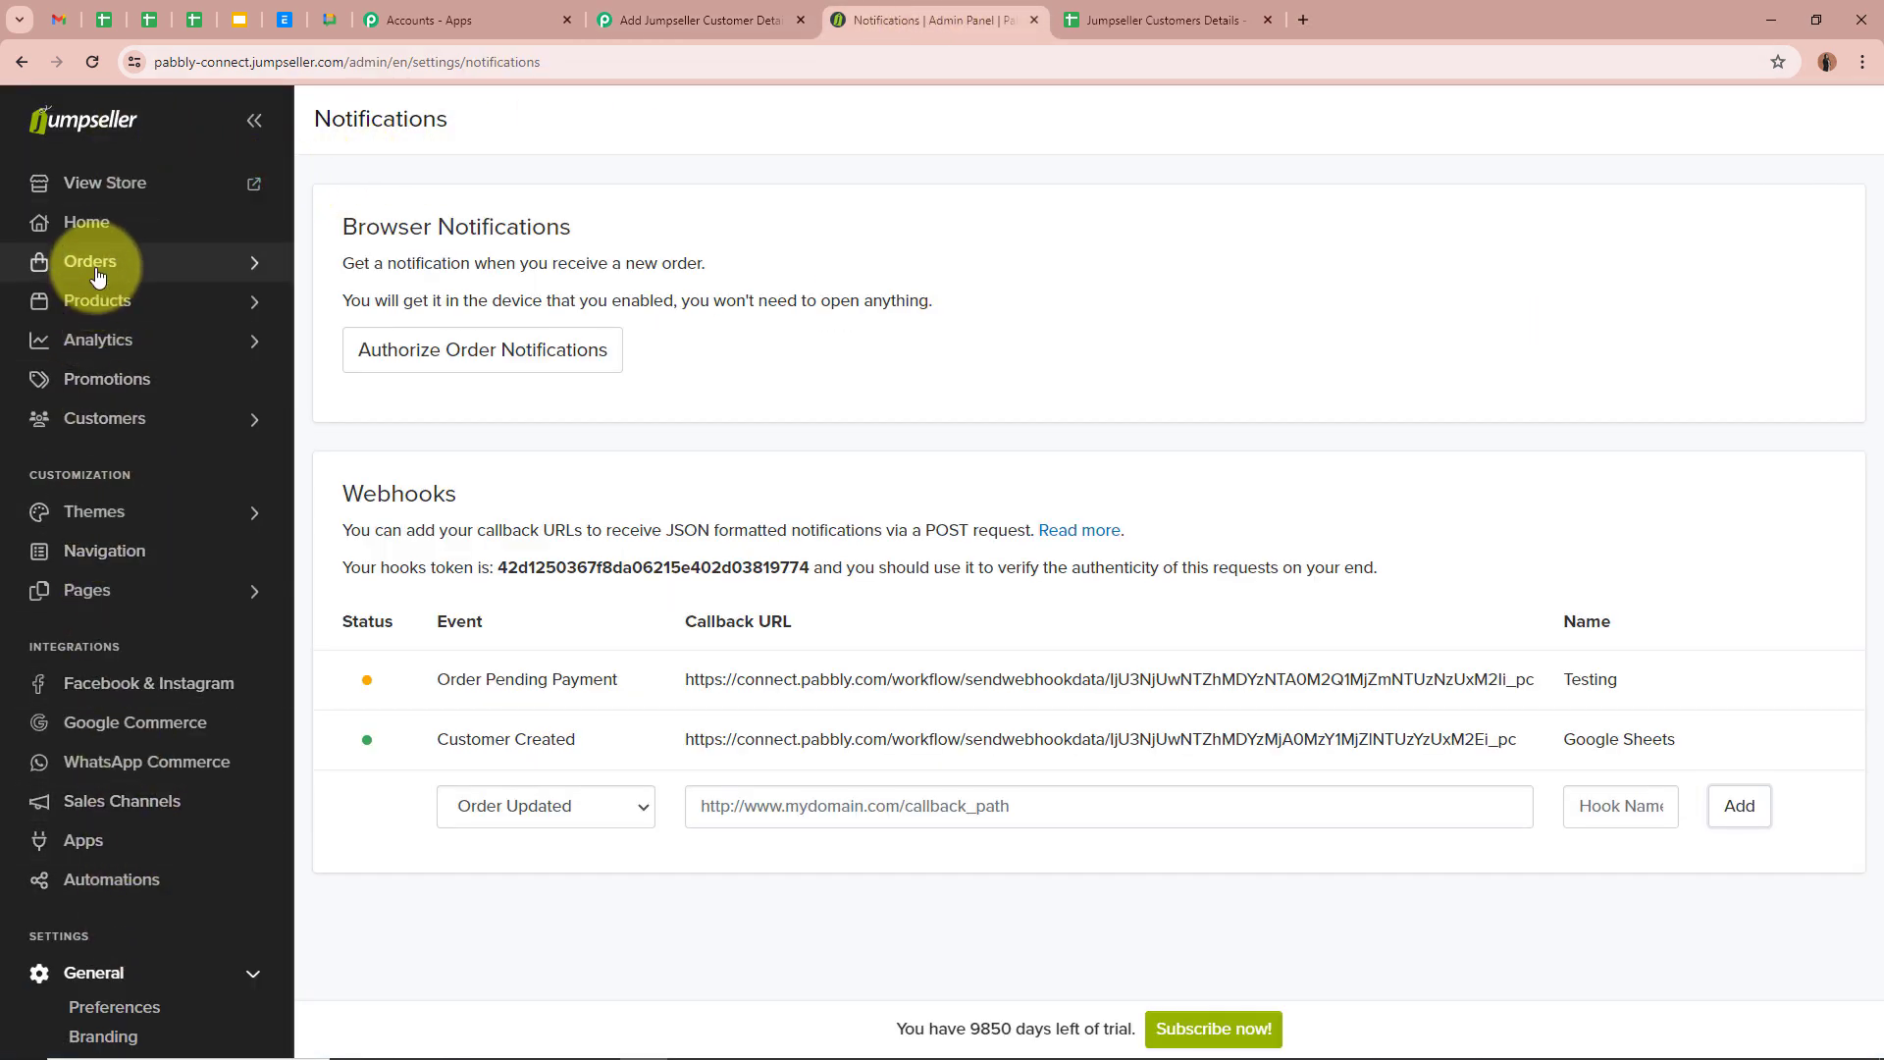
pyautogui.click(136, 425)
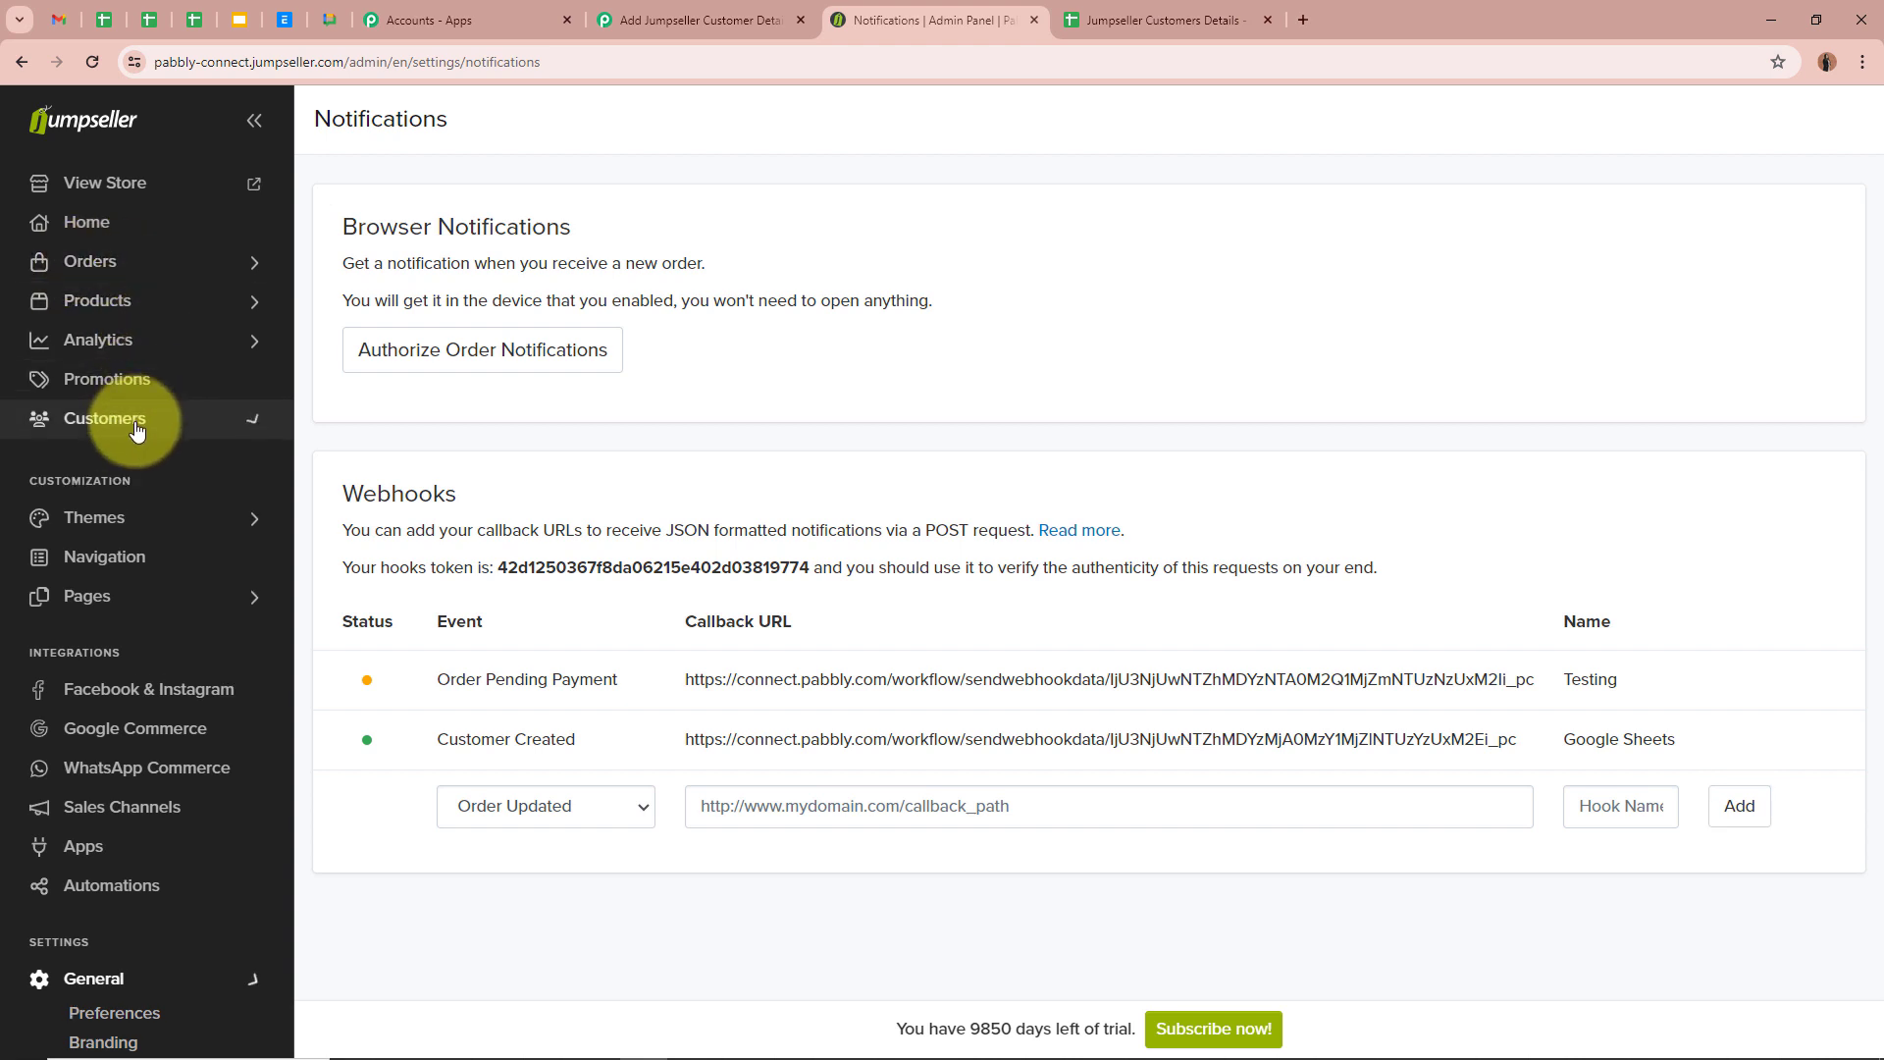
pyautogui.click(137, 451)
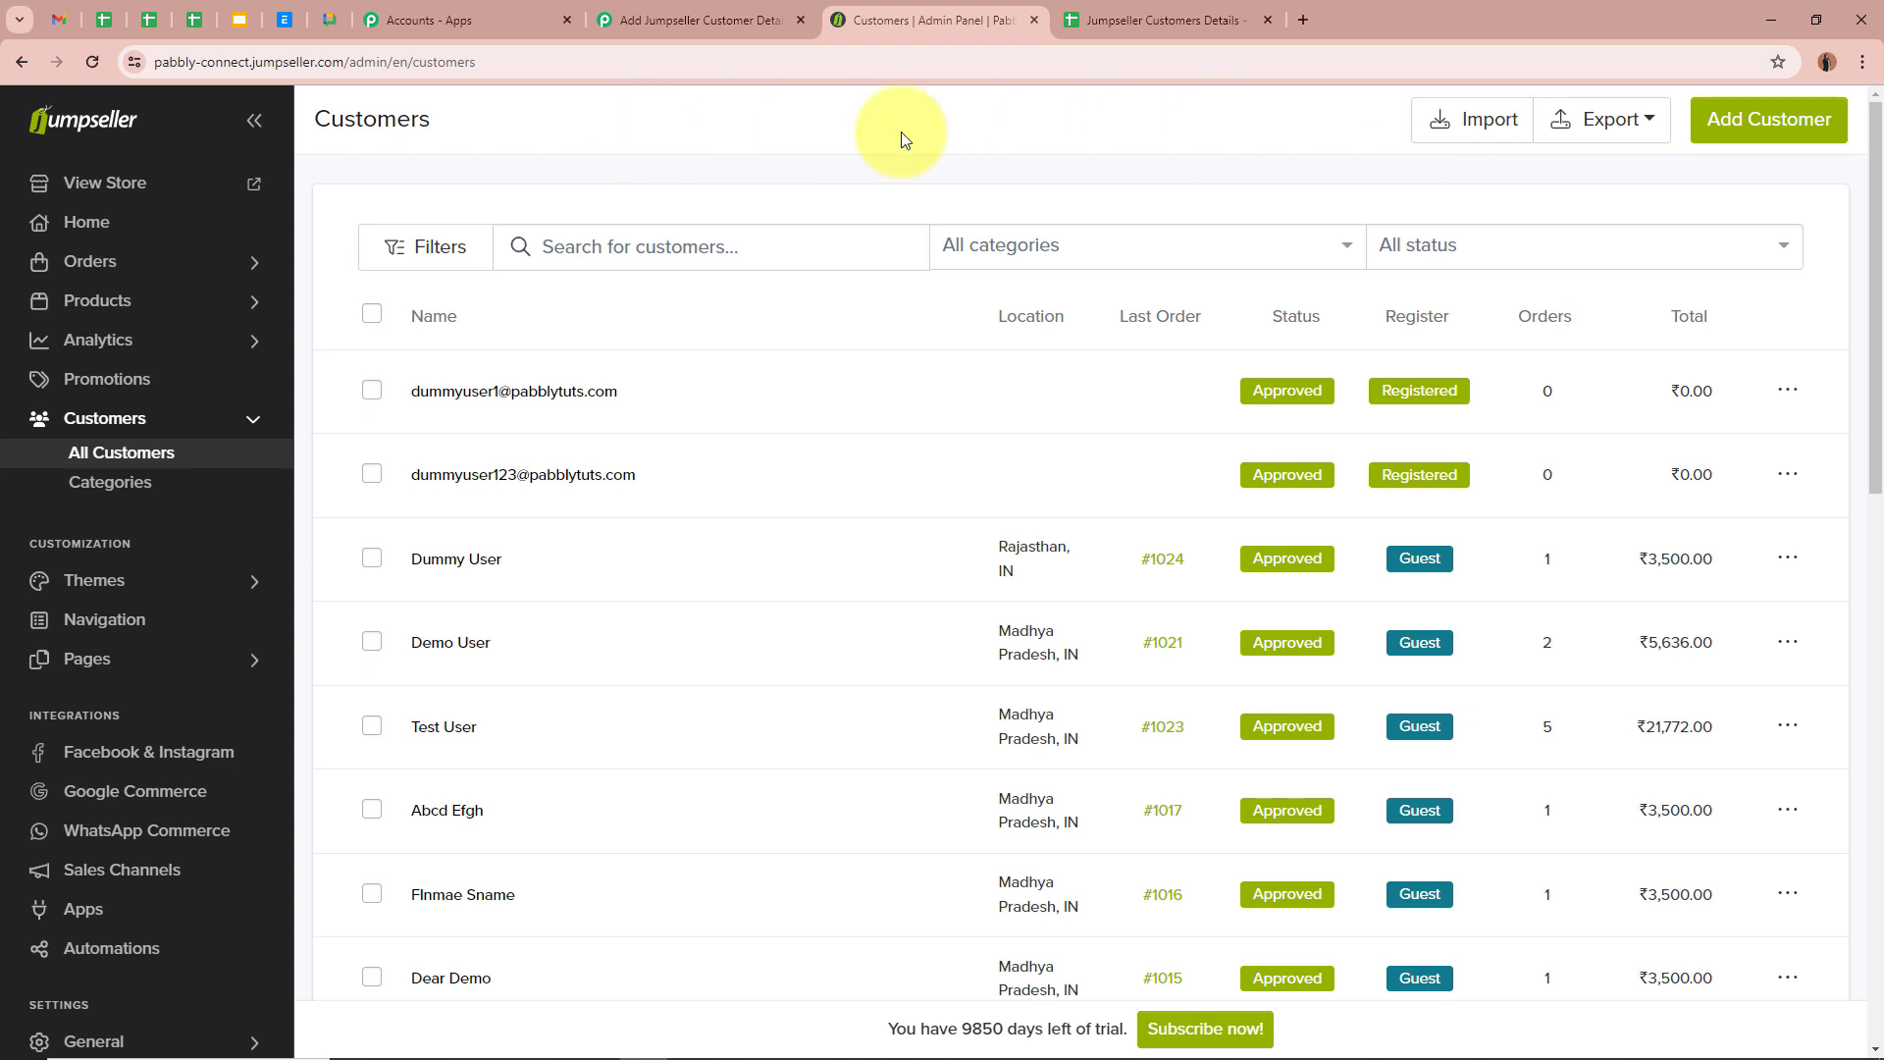
pyautogui.click(1767, 125)
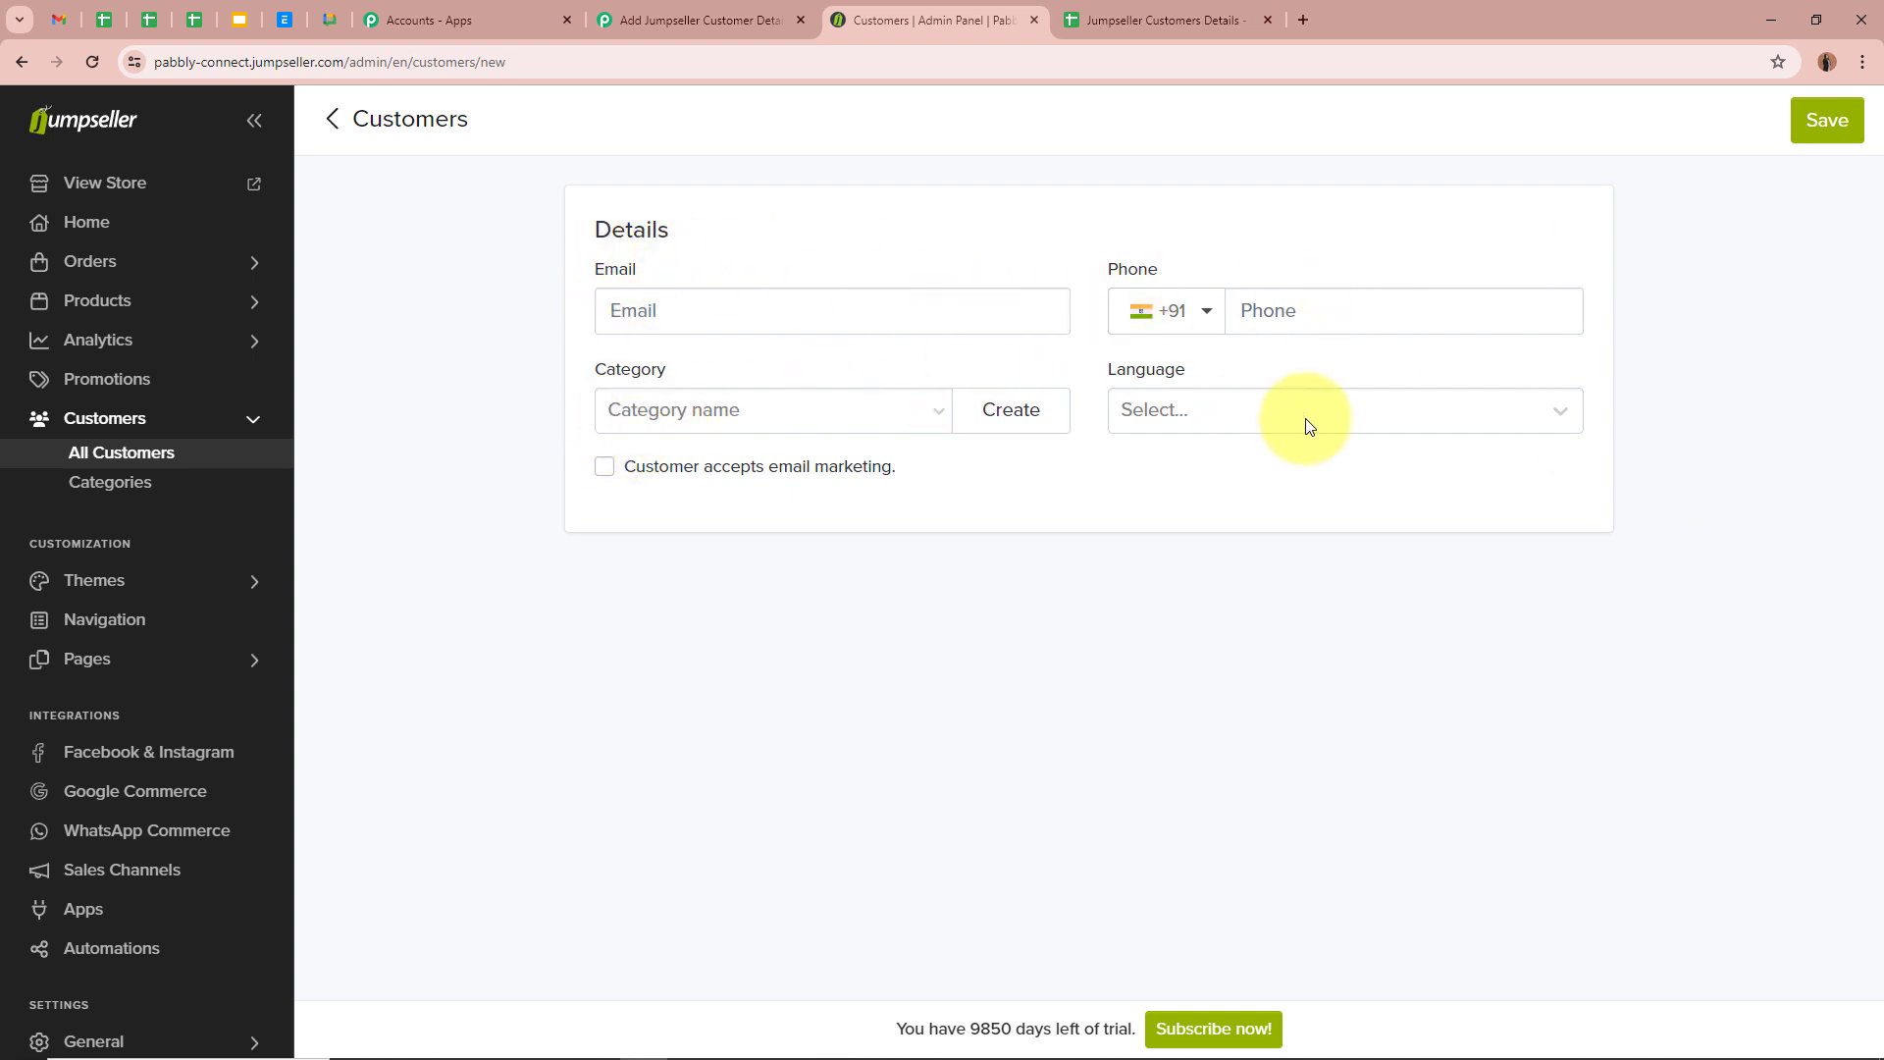
# Fill in the new customer's email address and phone number, and assign the Tester category
pyautogui.click(746, 308)
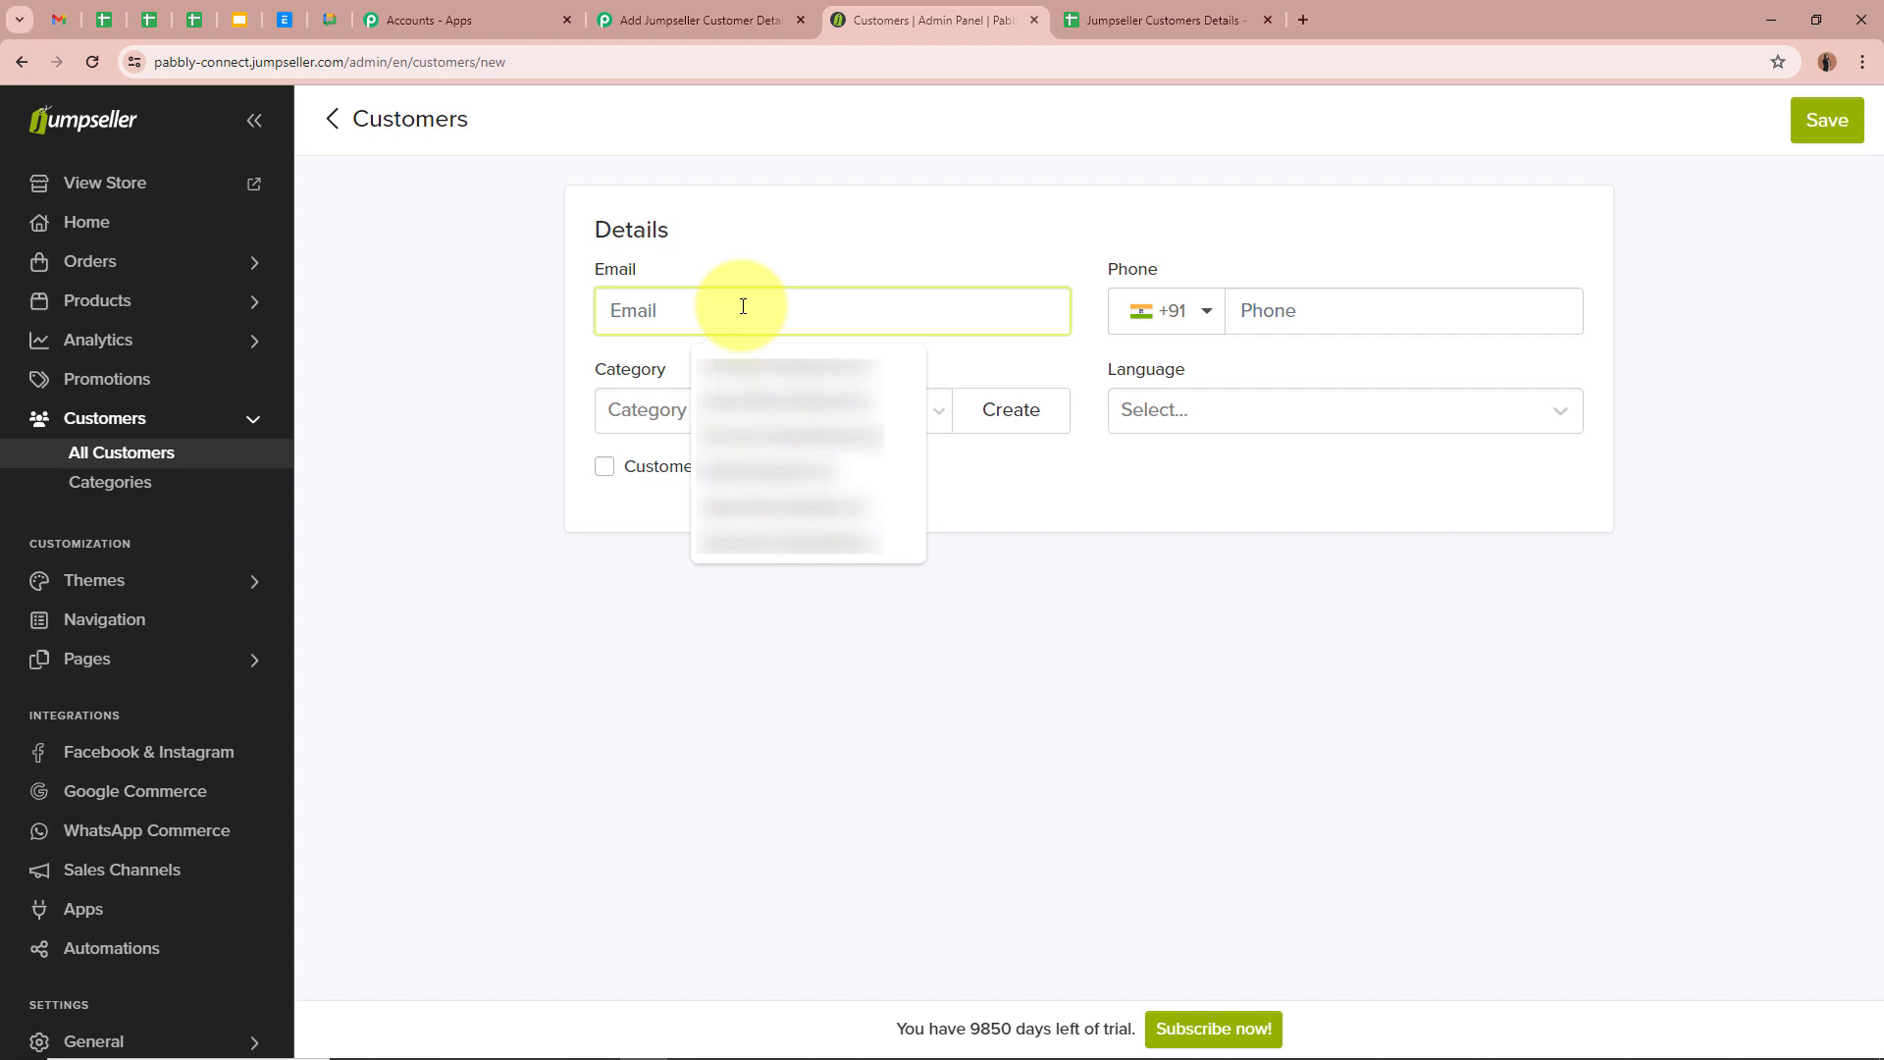
pyautogui.hotkey('ctrl', 'v')
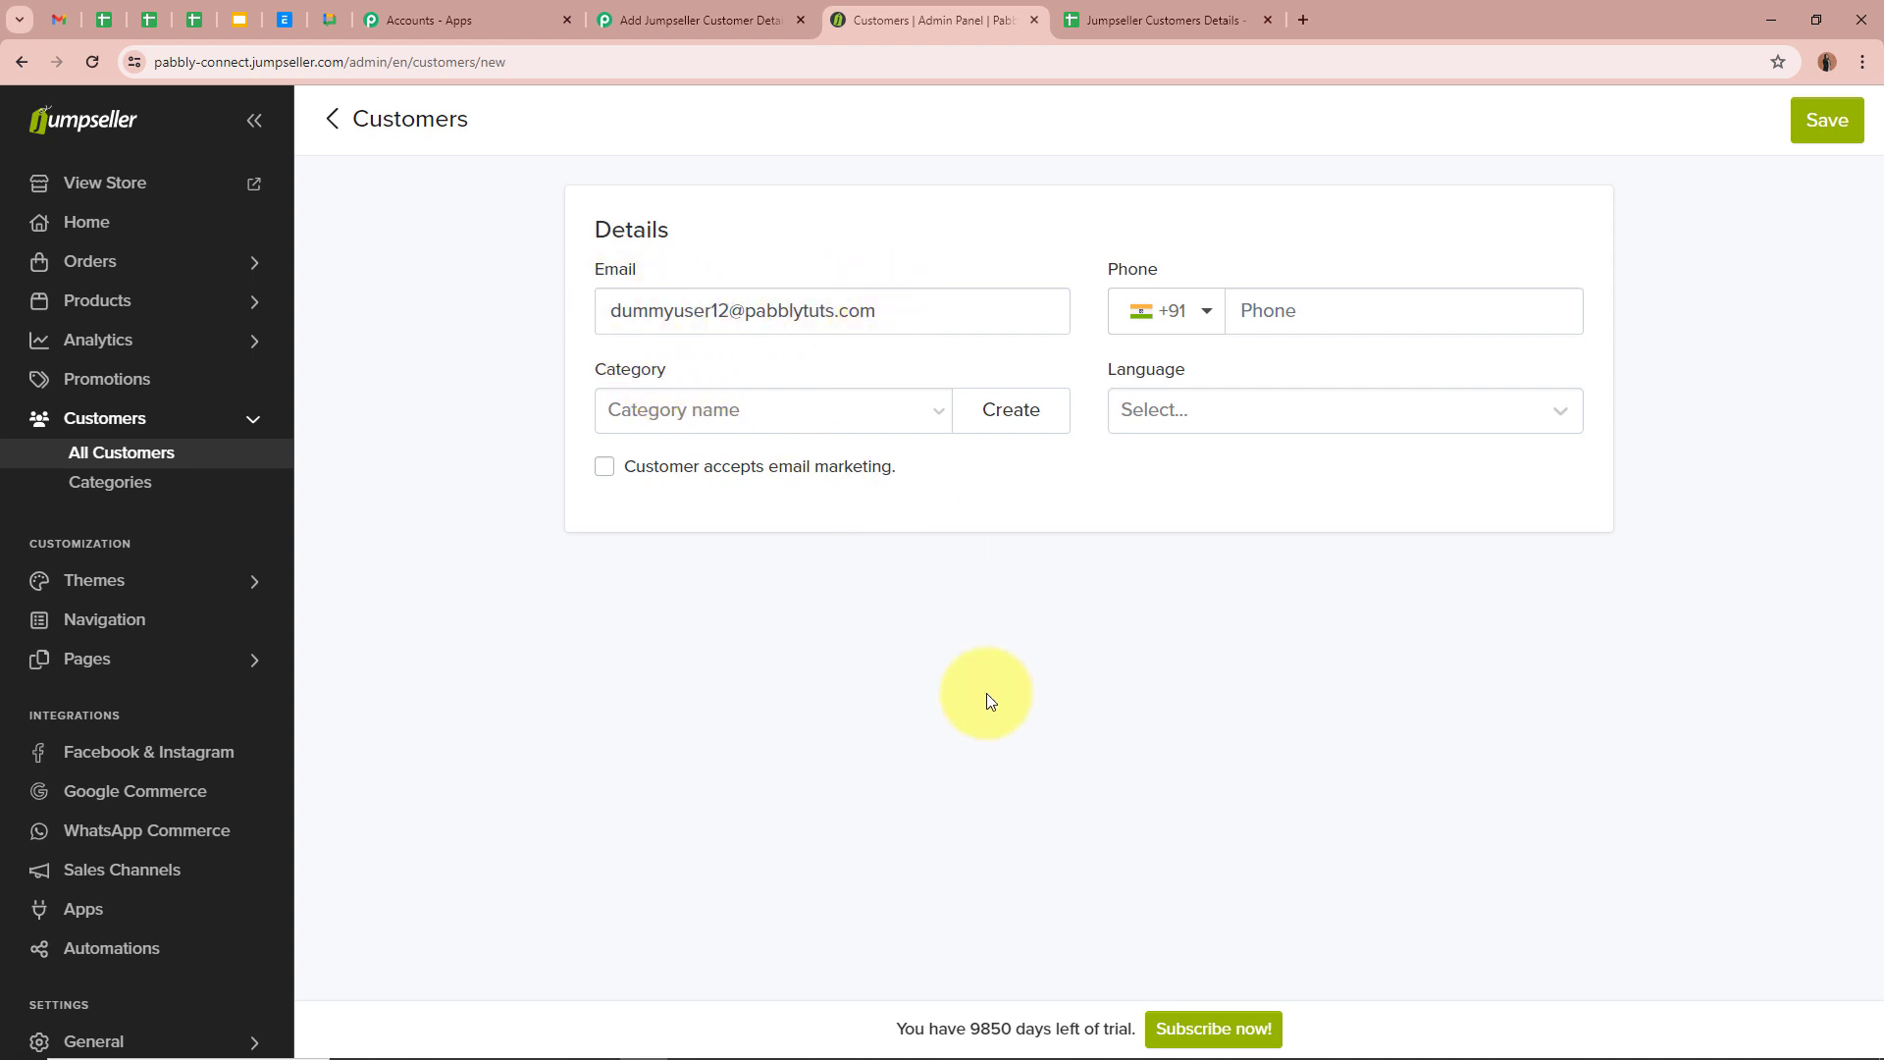
pyautogui.click(1330, 323)
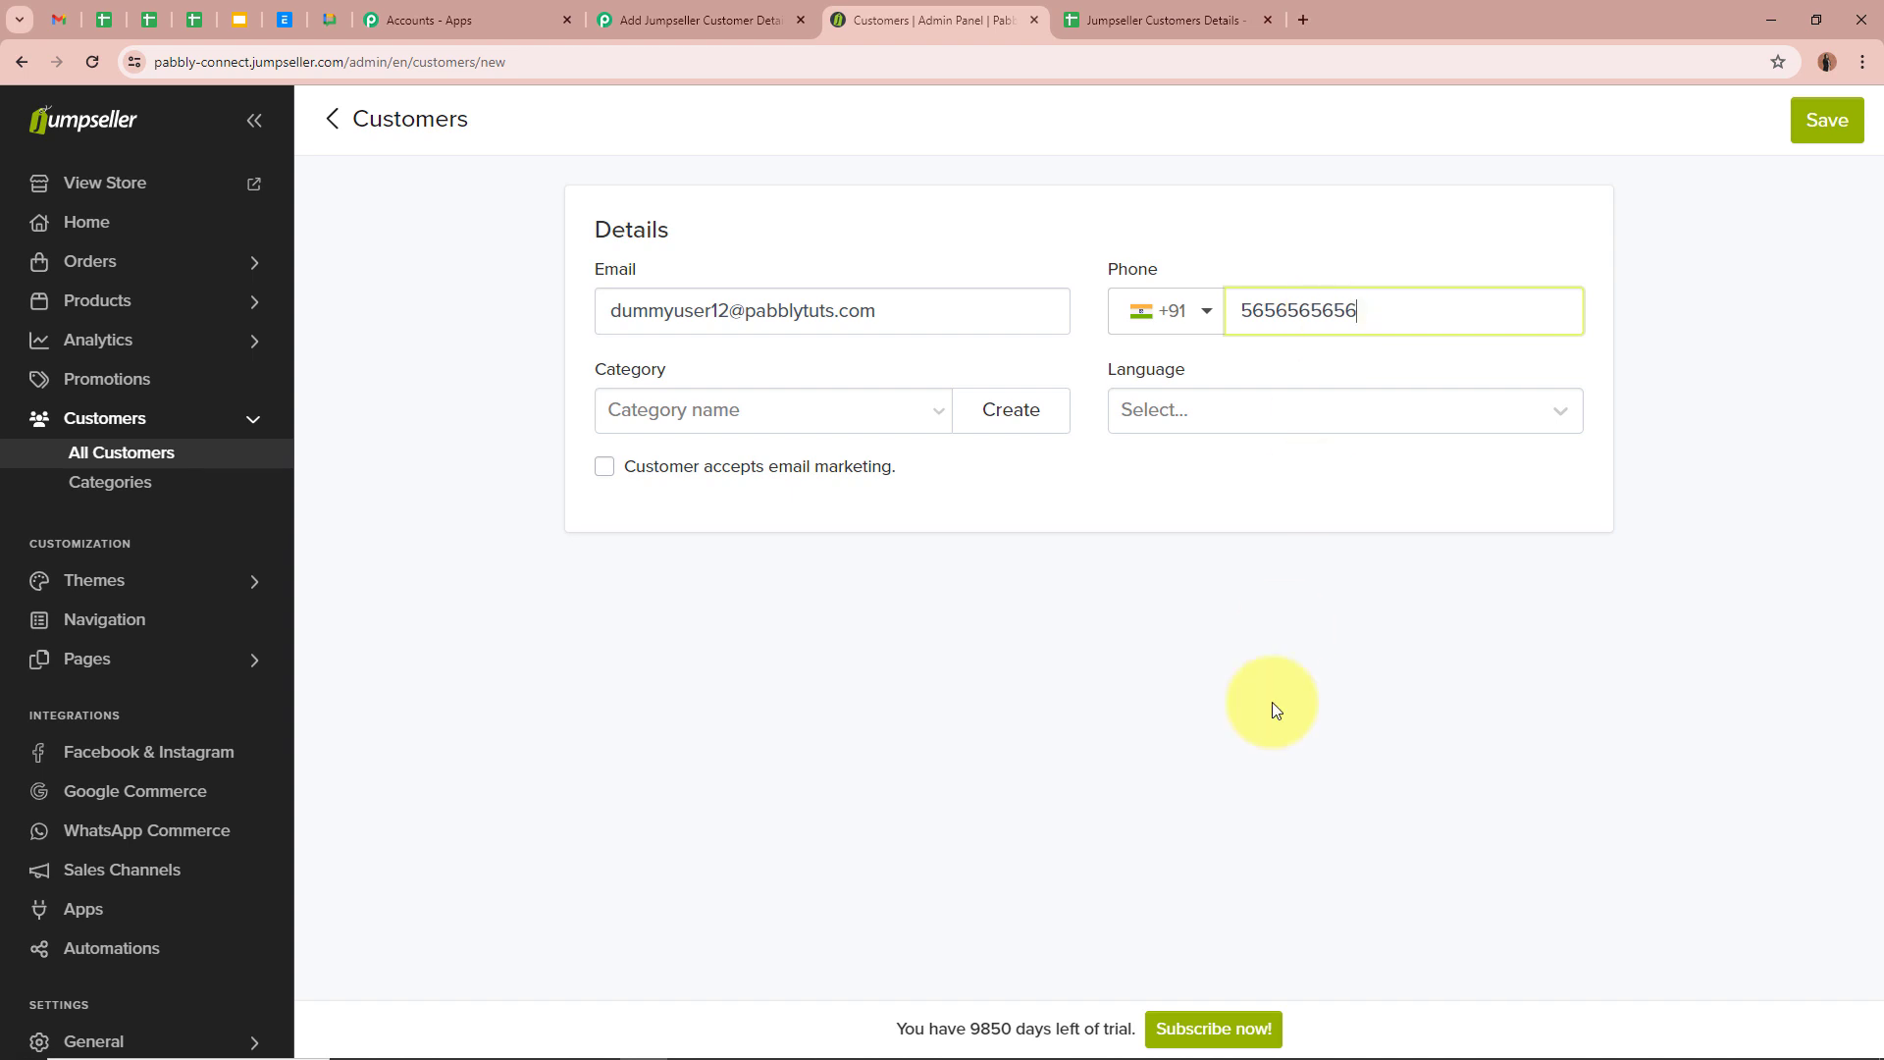
pyautogui.click(1268, 674)
pyautogui.click(928, 417)
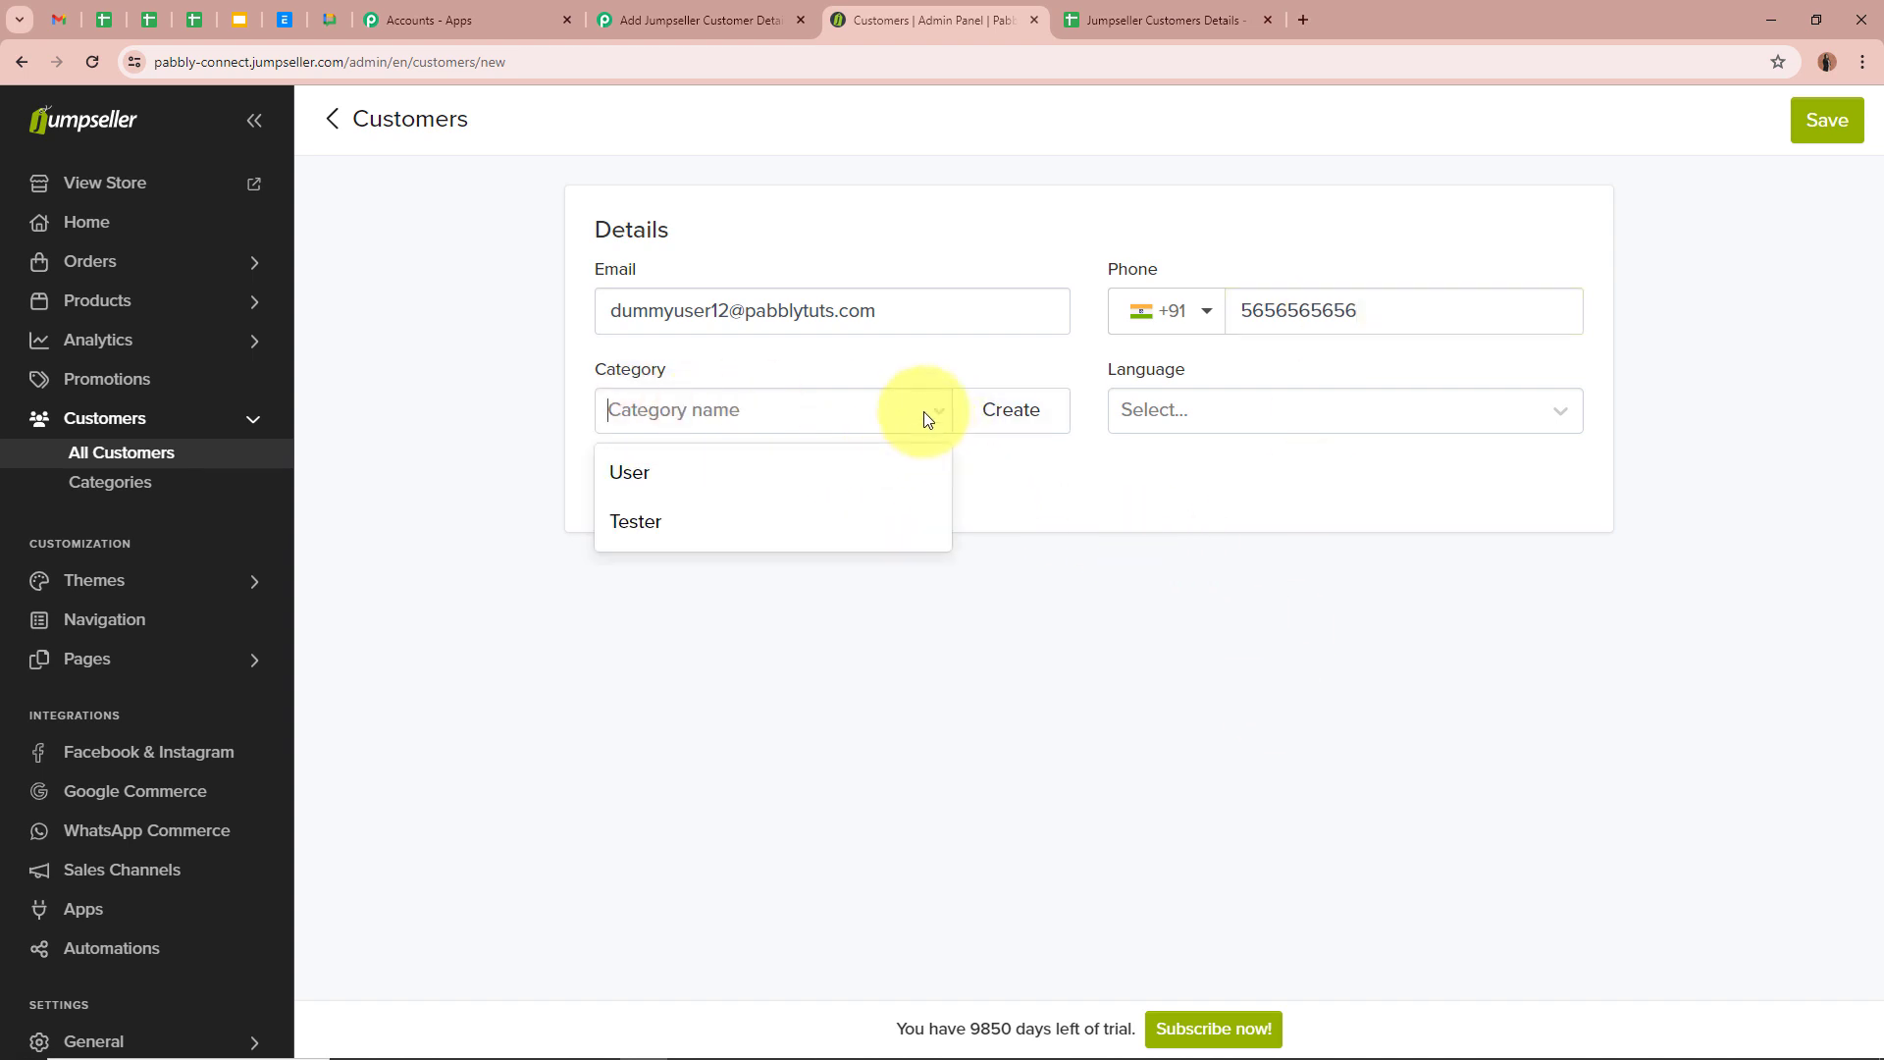
pyautogui.click(774, 532)
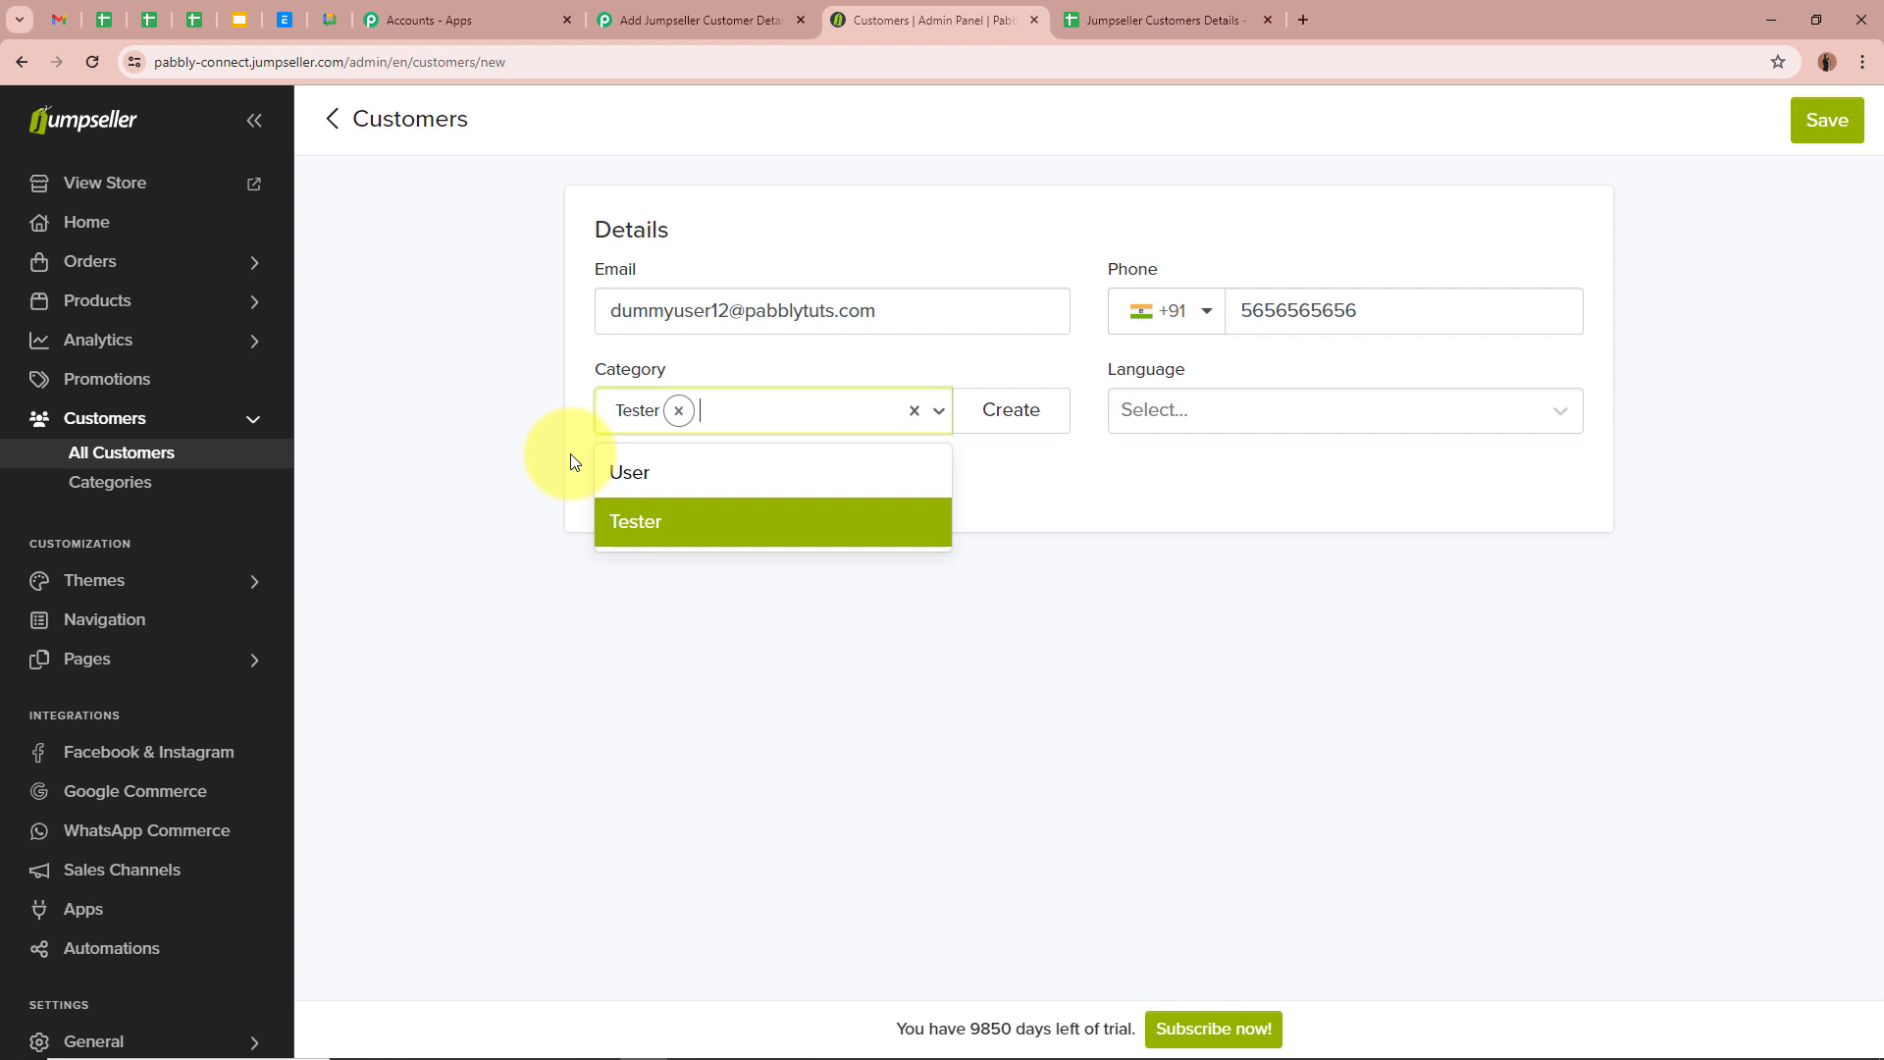
pyautogui.click(464, 395)
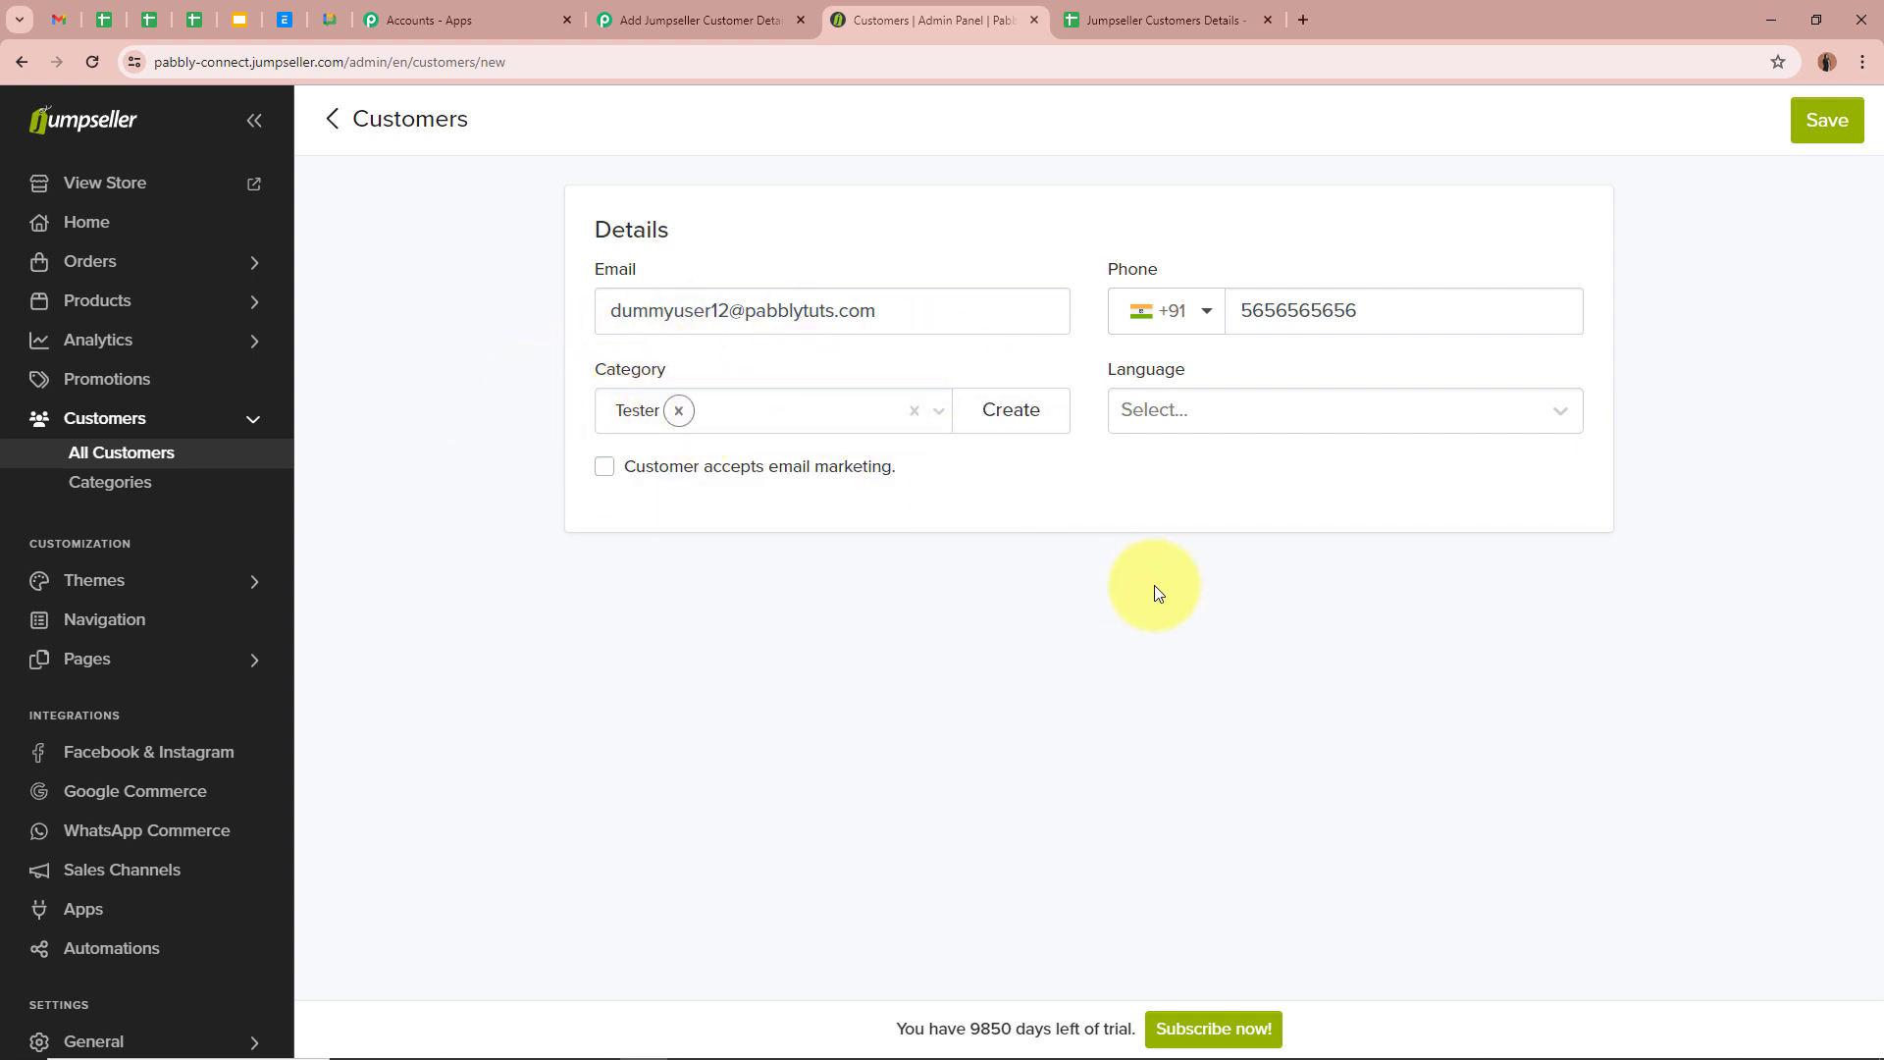
# Set the new customer's language to English and save the customer record
pyautogui.click(1266, 412)
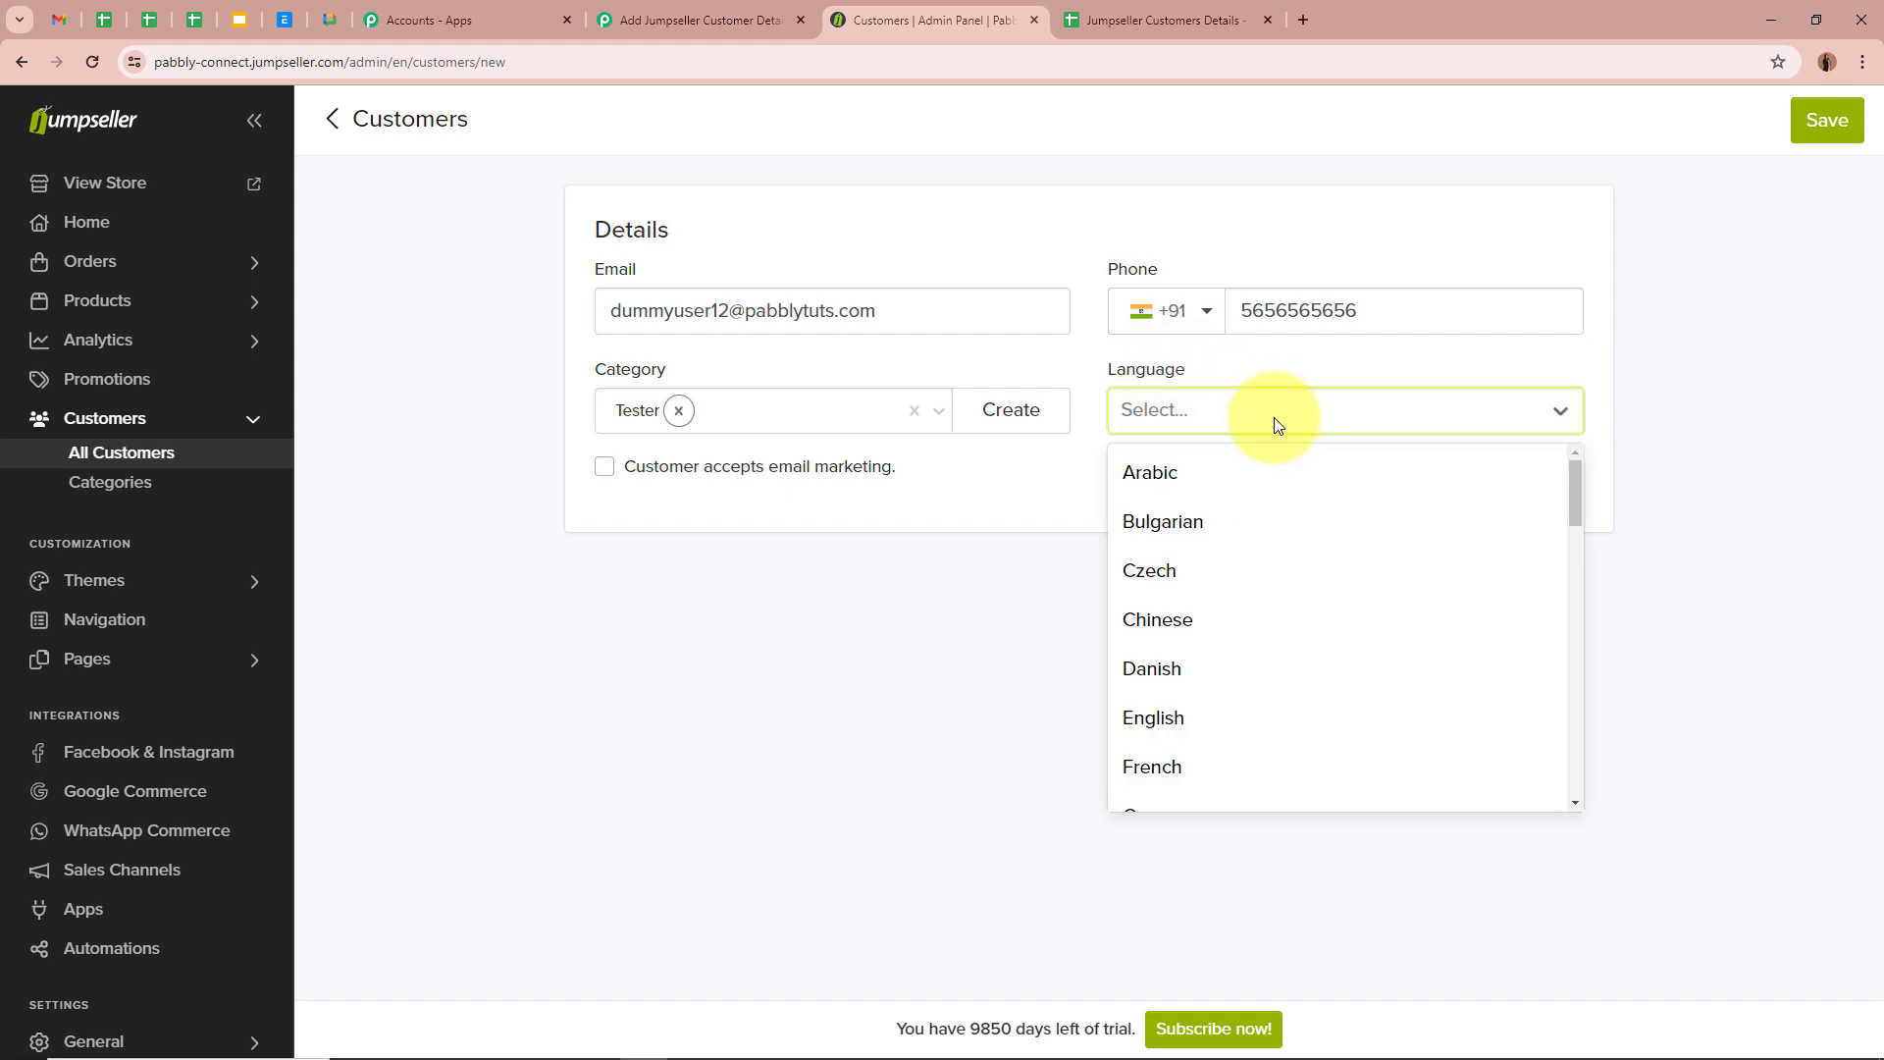
pyautogui.write('eng')
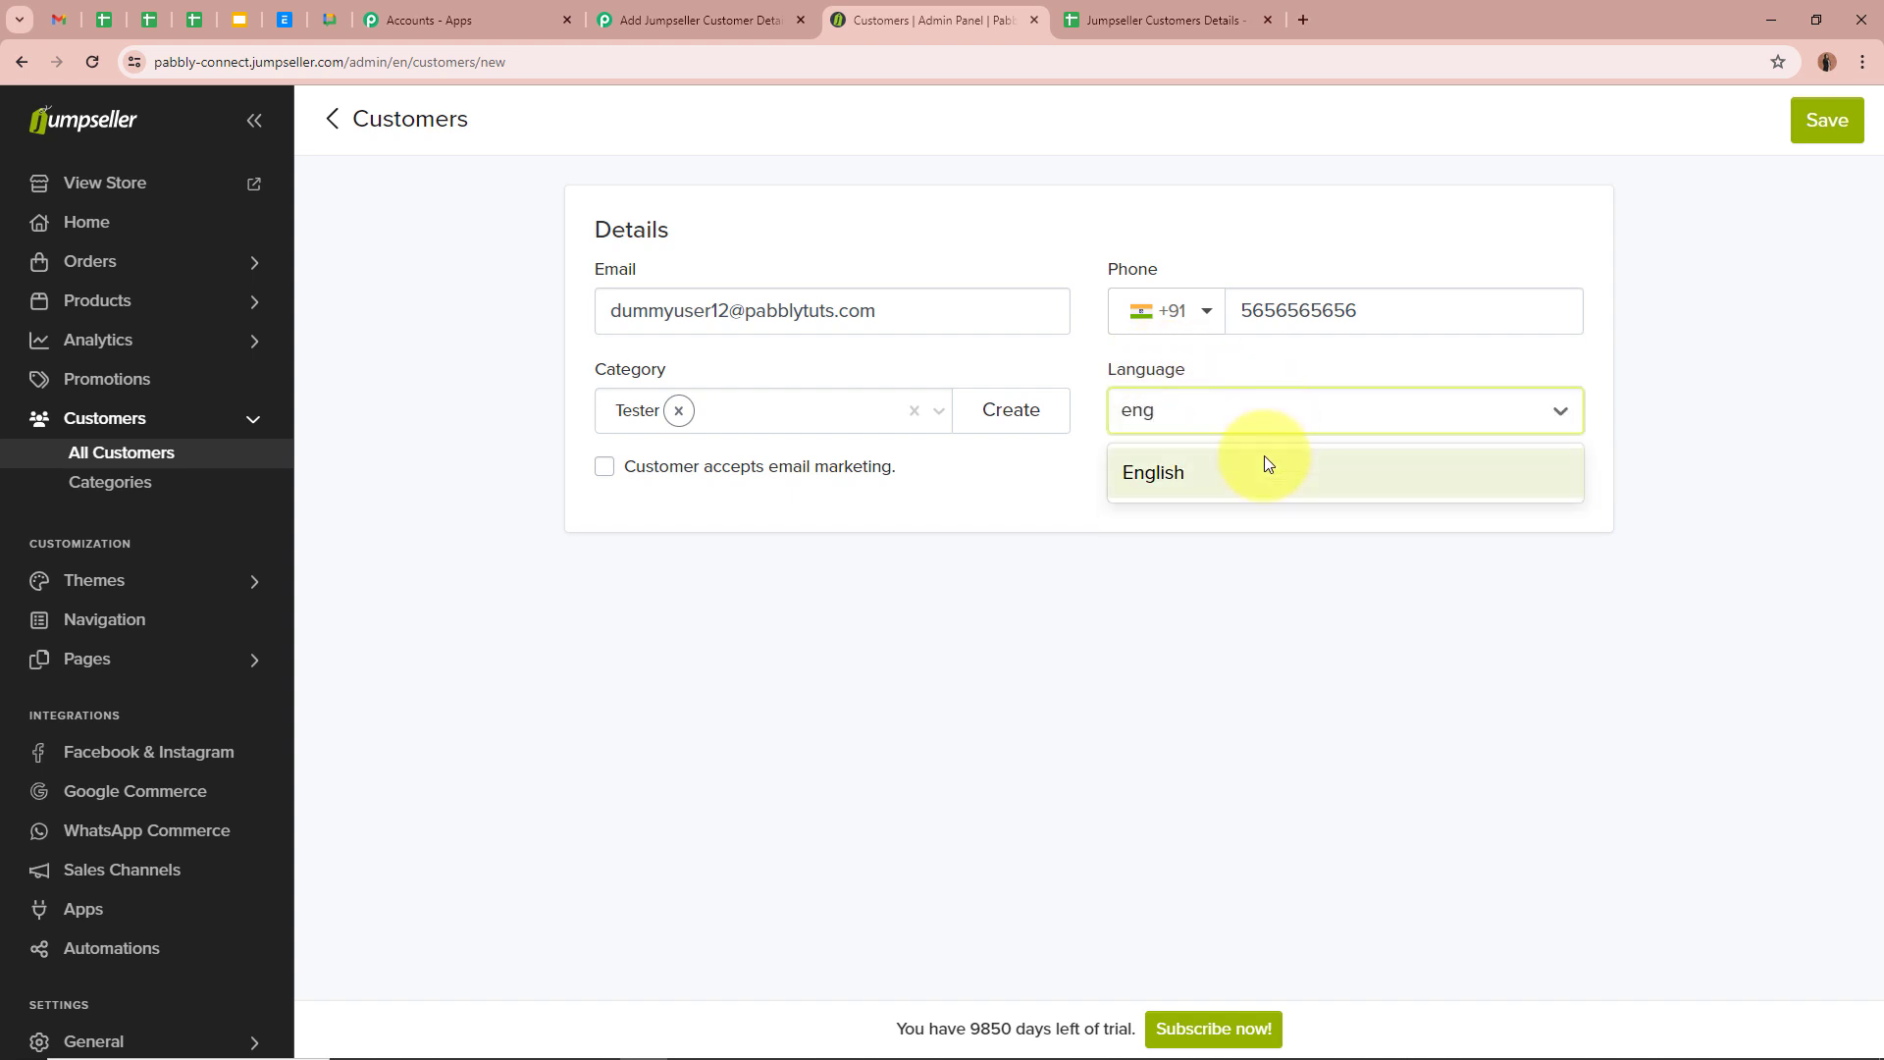
pyautogui.click(1267, 463)
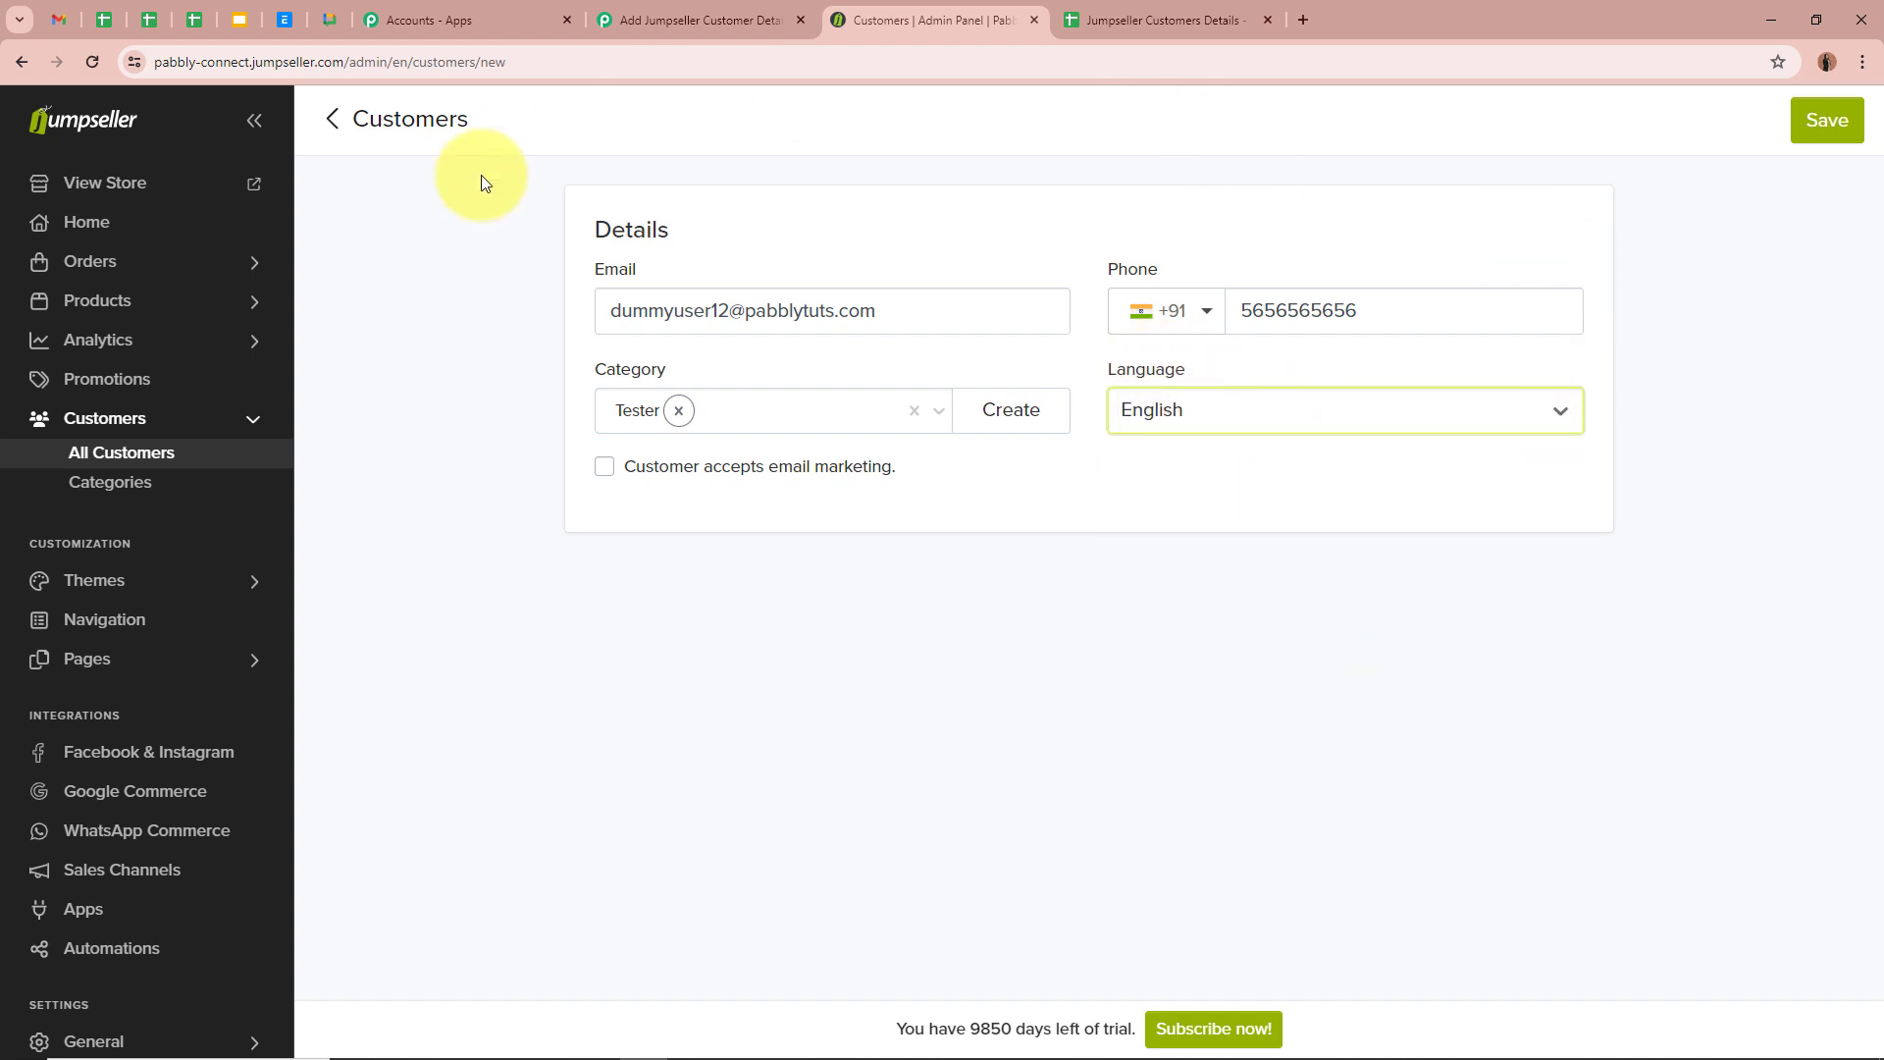
pyautogui.click(1828, 120)
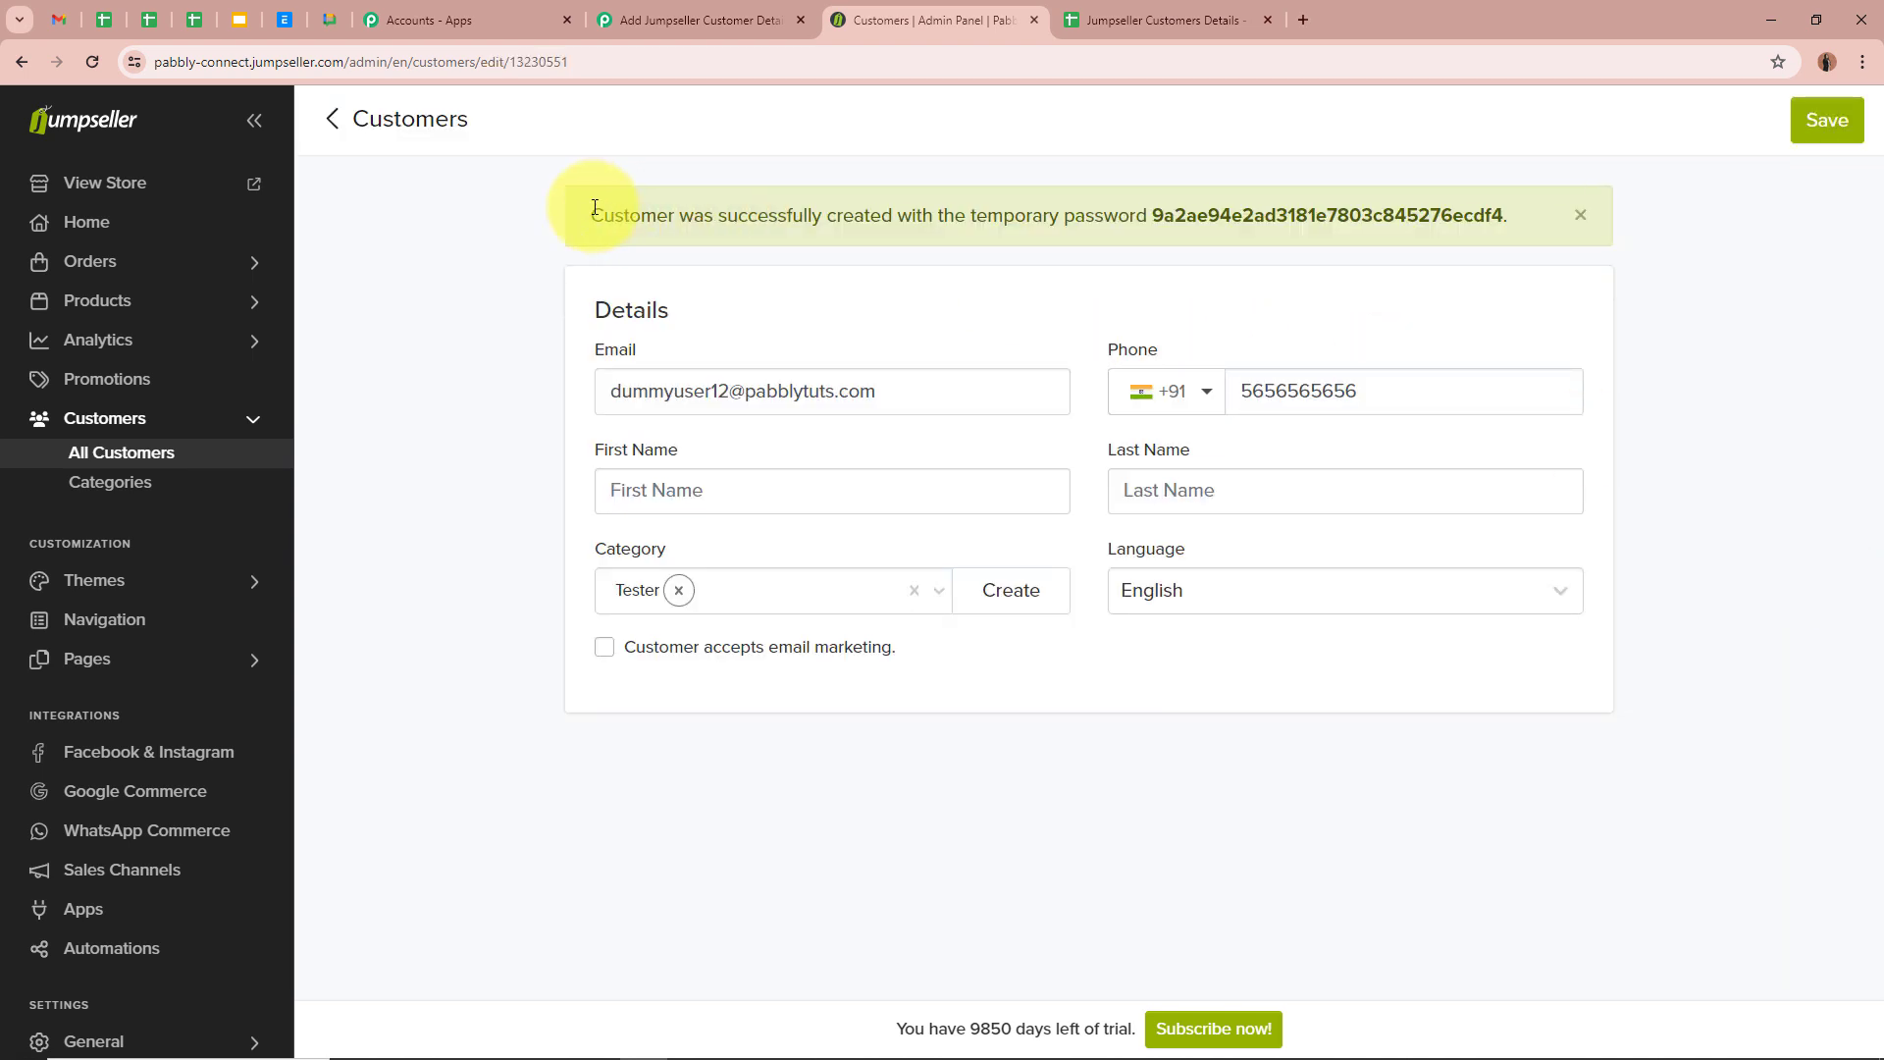
pyautogui.moveTo(603, 215); pyautogui.dragTo(912, 215)
pyautogui.click(468, 415)
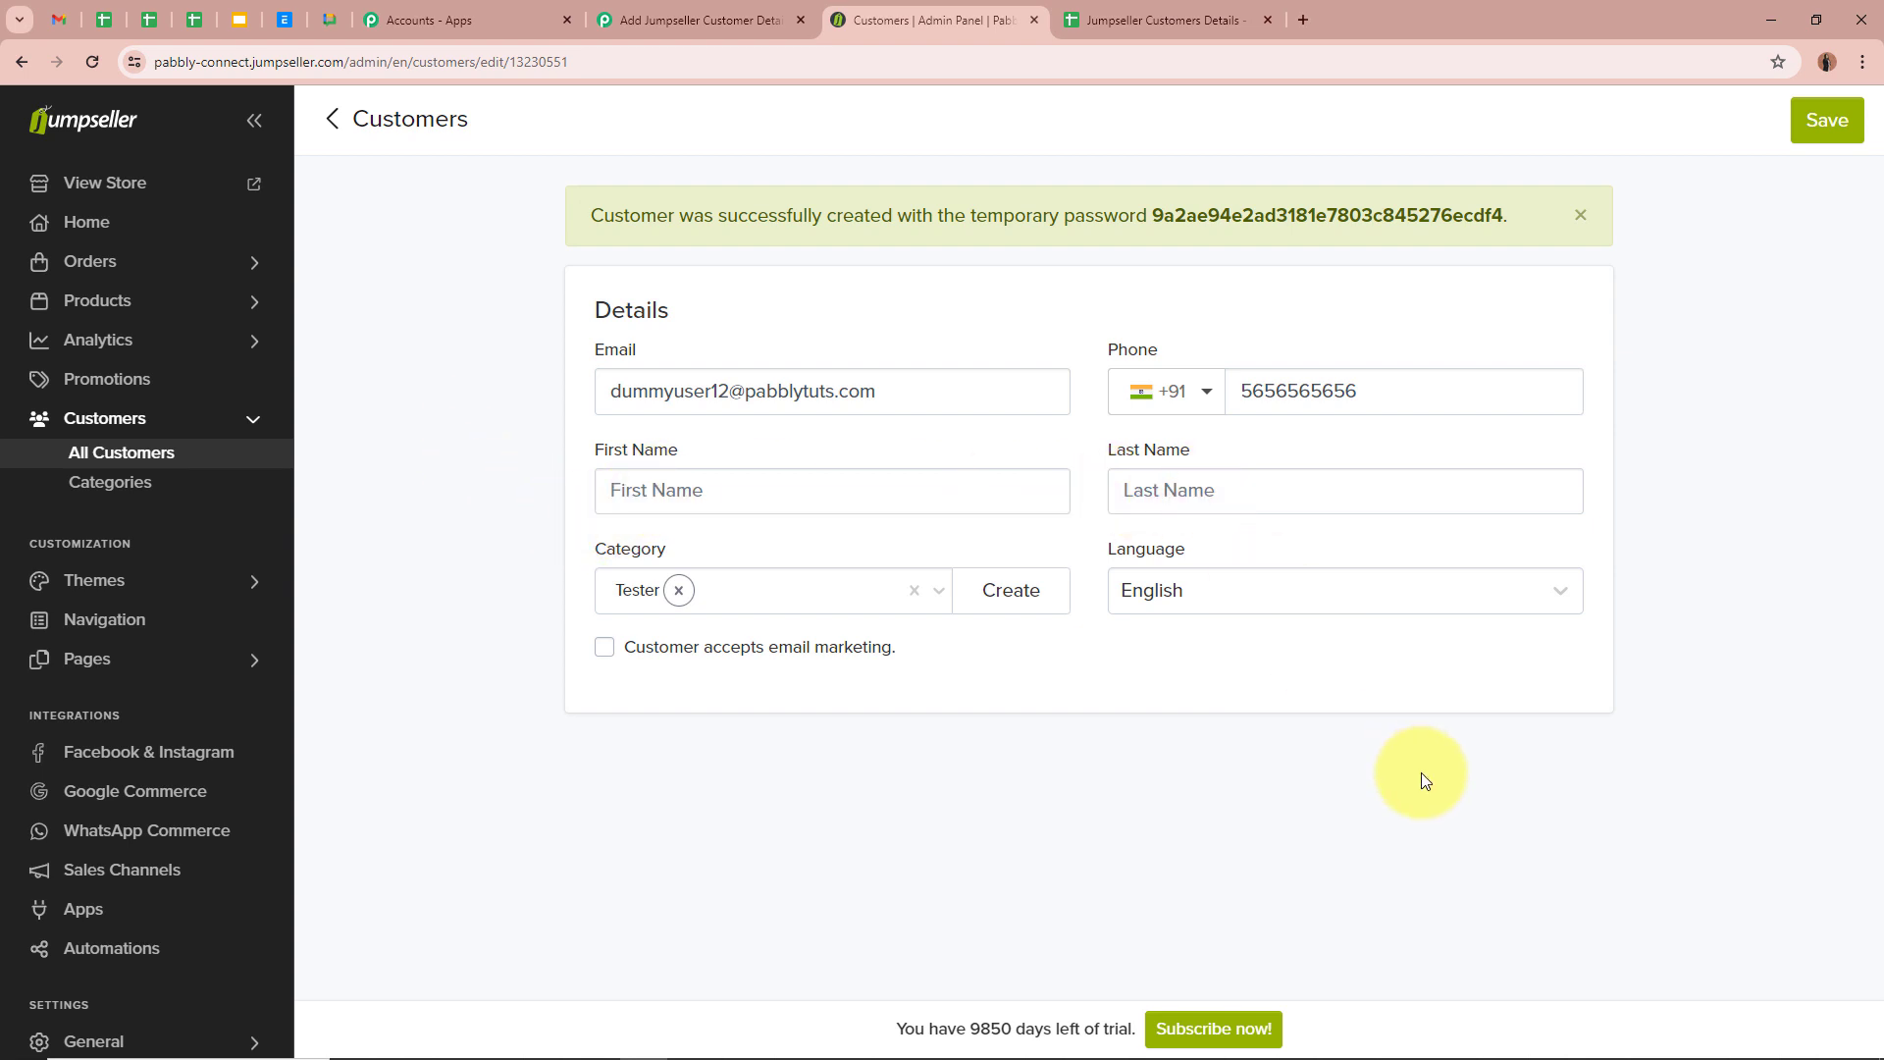
# Switch to the Pabbly Connect workflow and compare the captured webhook response's customer fields with the Jumpseller record
pyautogui.click(746, 10)
pyautogui.scroll(-3, 338, 628)
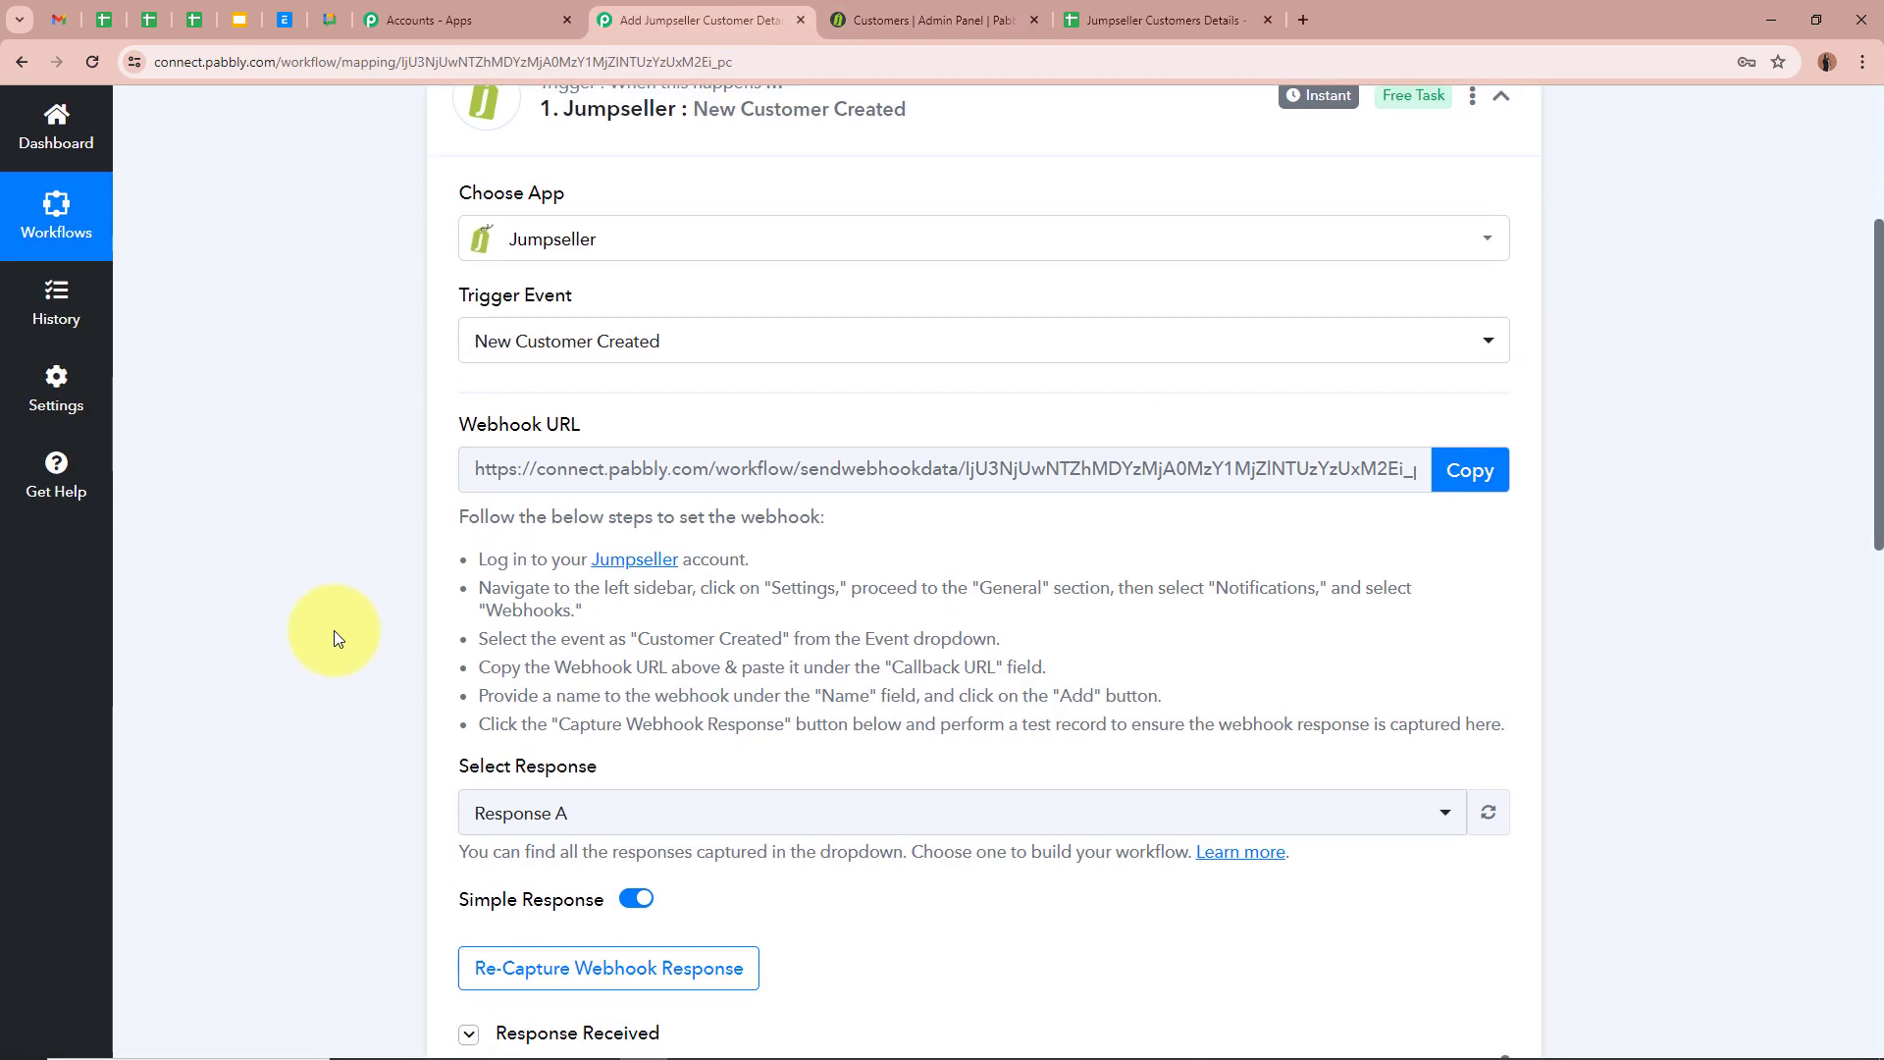
pyautogui.scroll(-7, 329, 630)
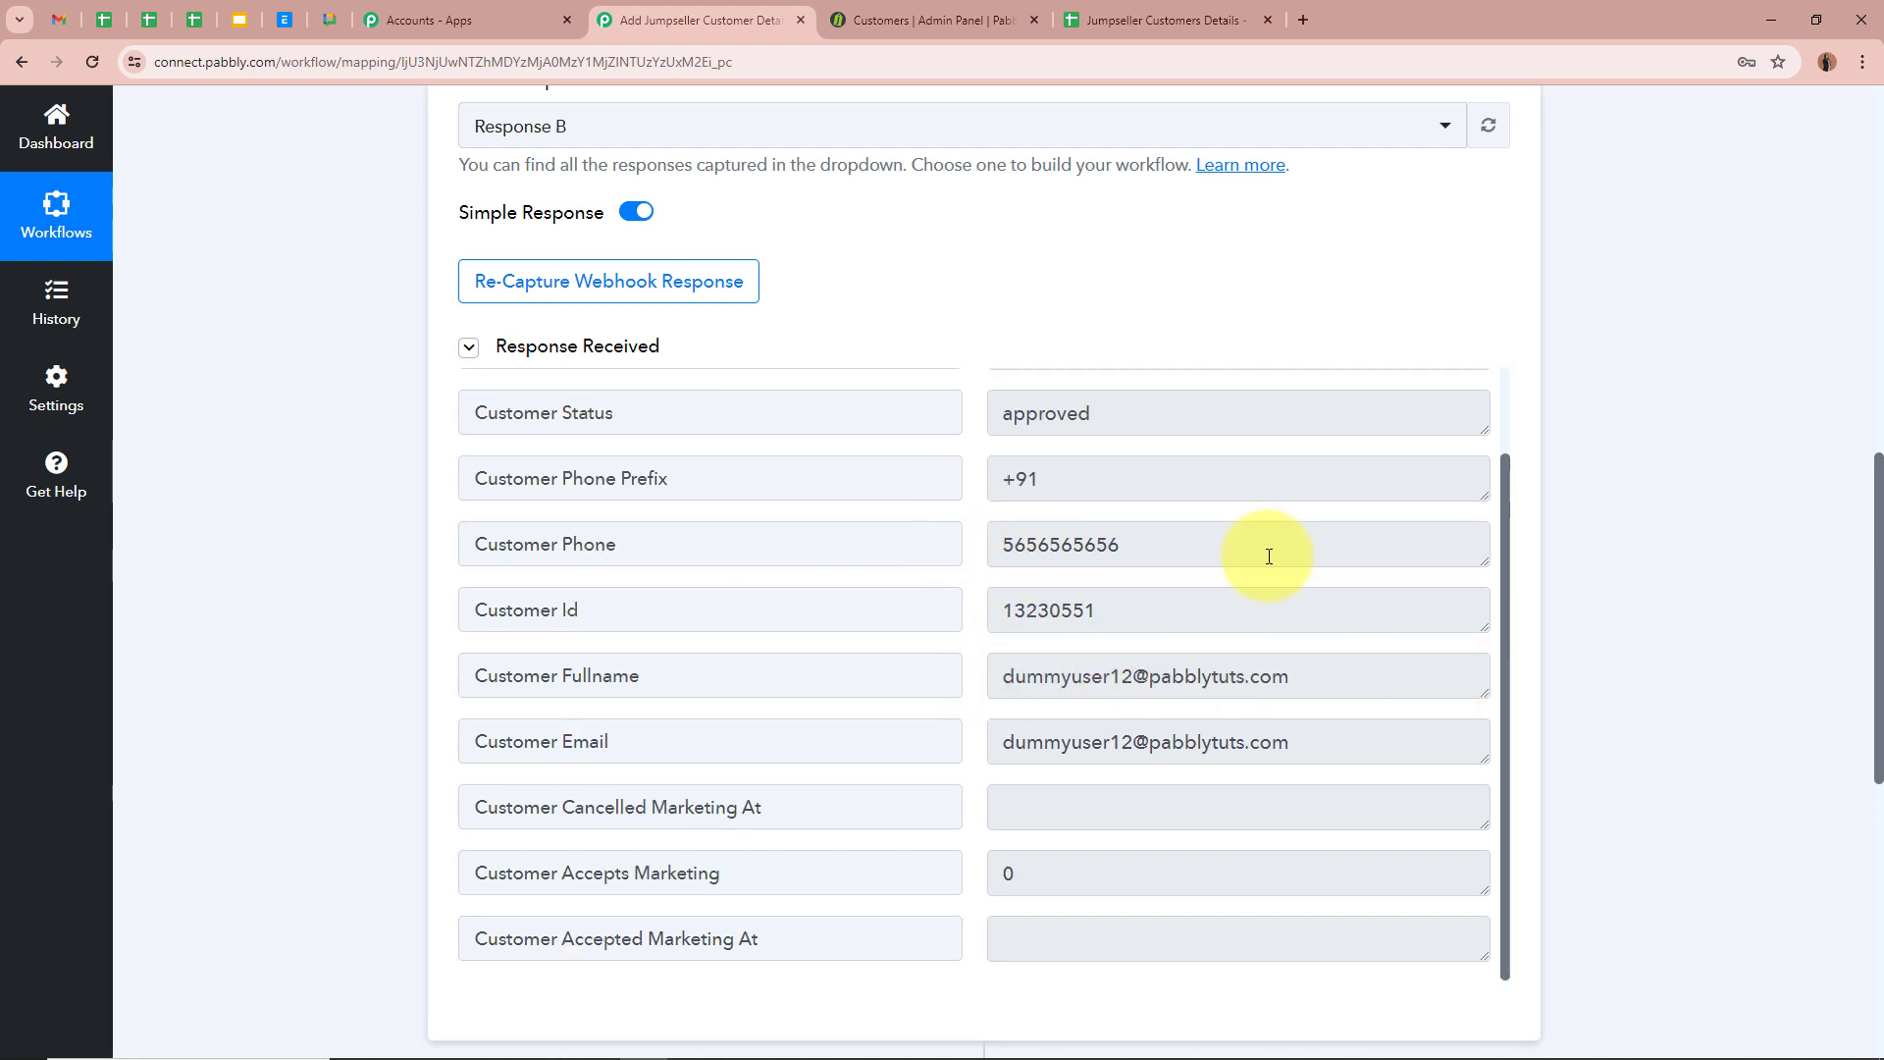
pyautogui.click(972, 20)
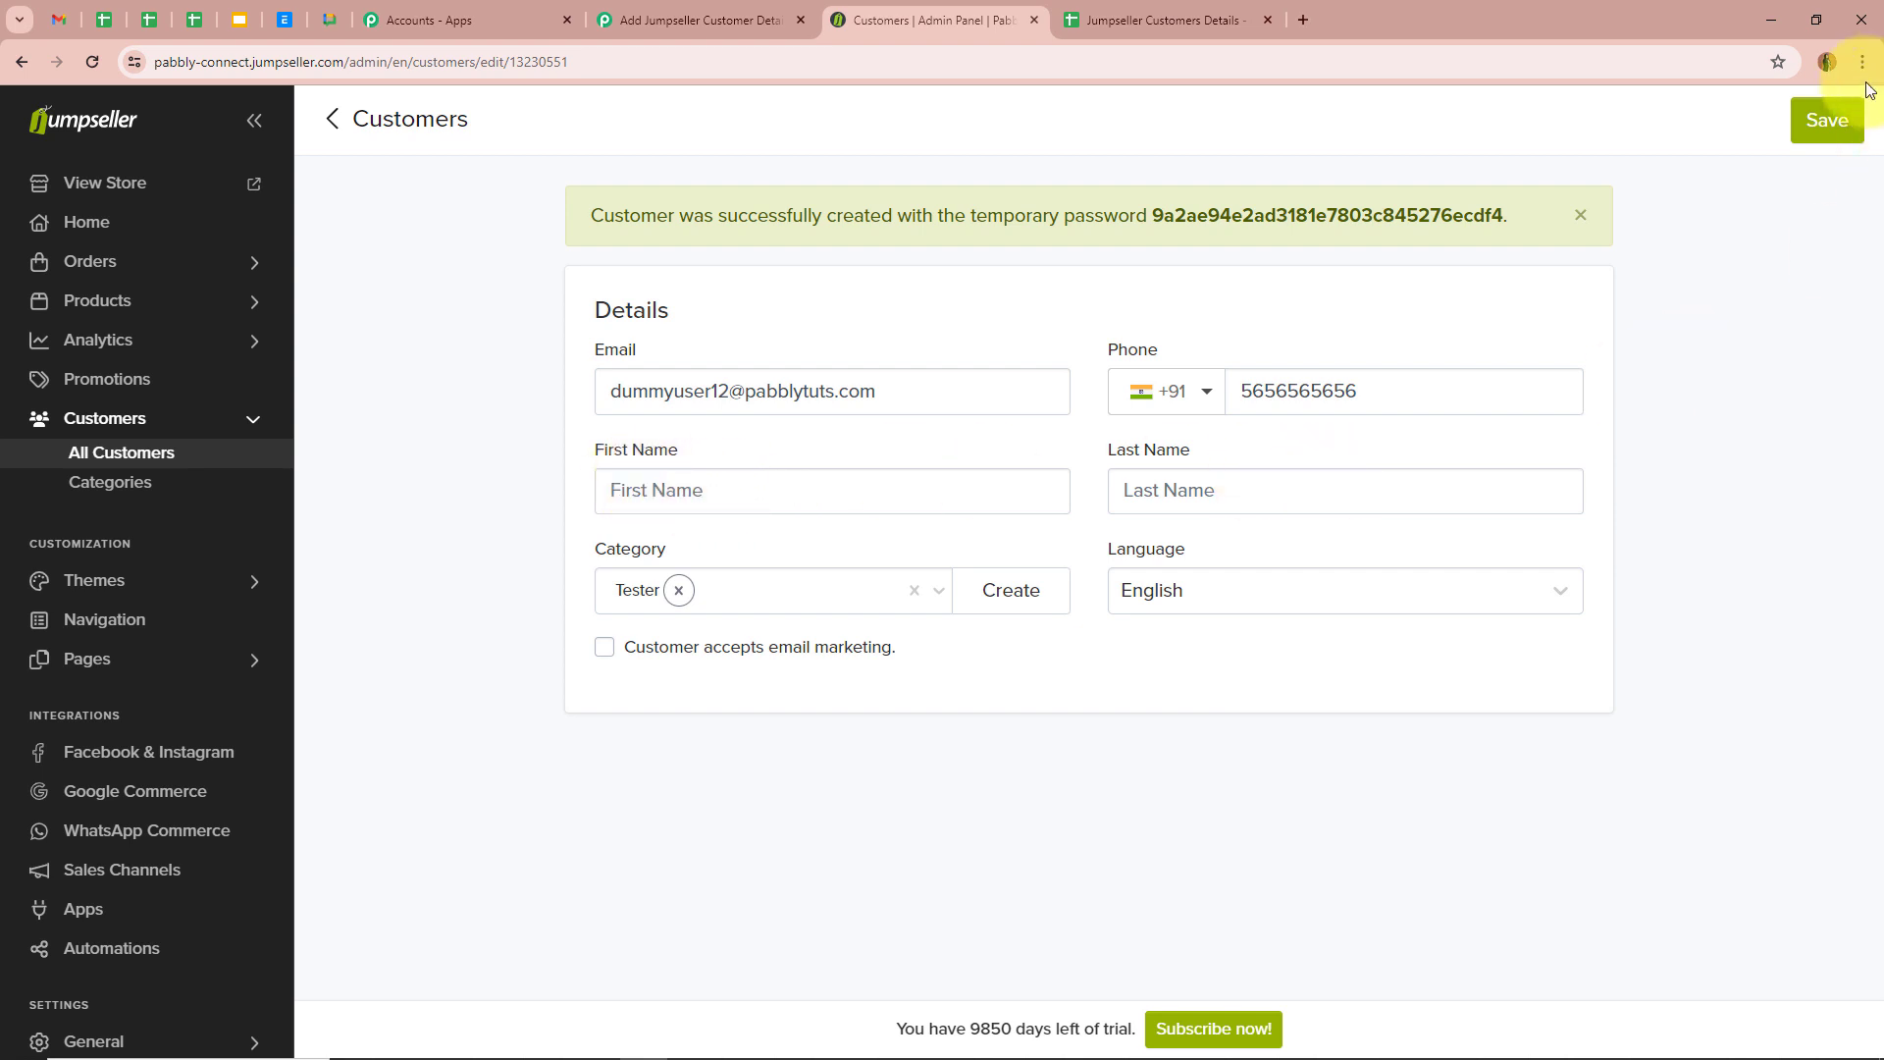
pyautogui.click(722, 19)
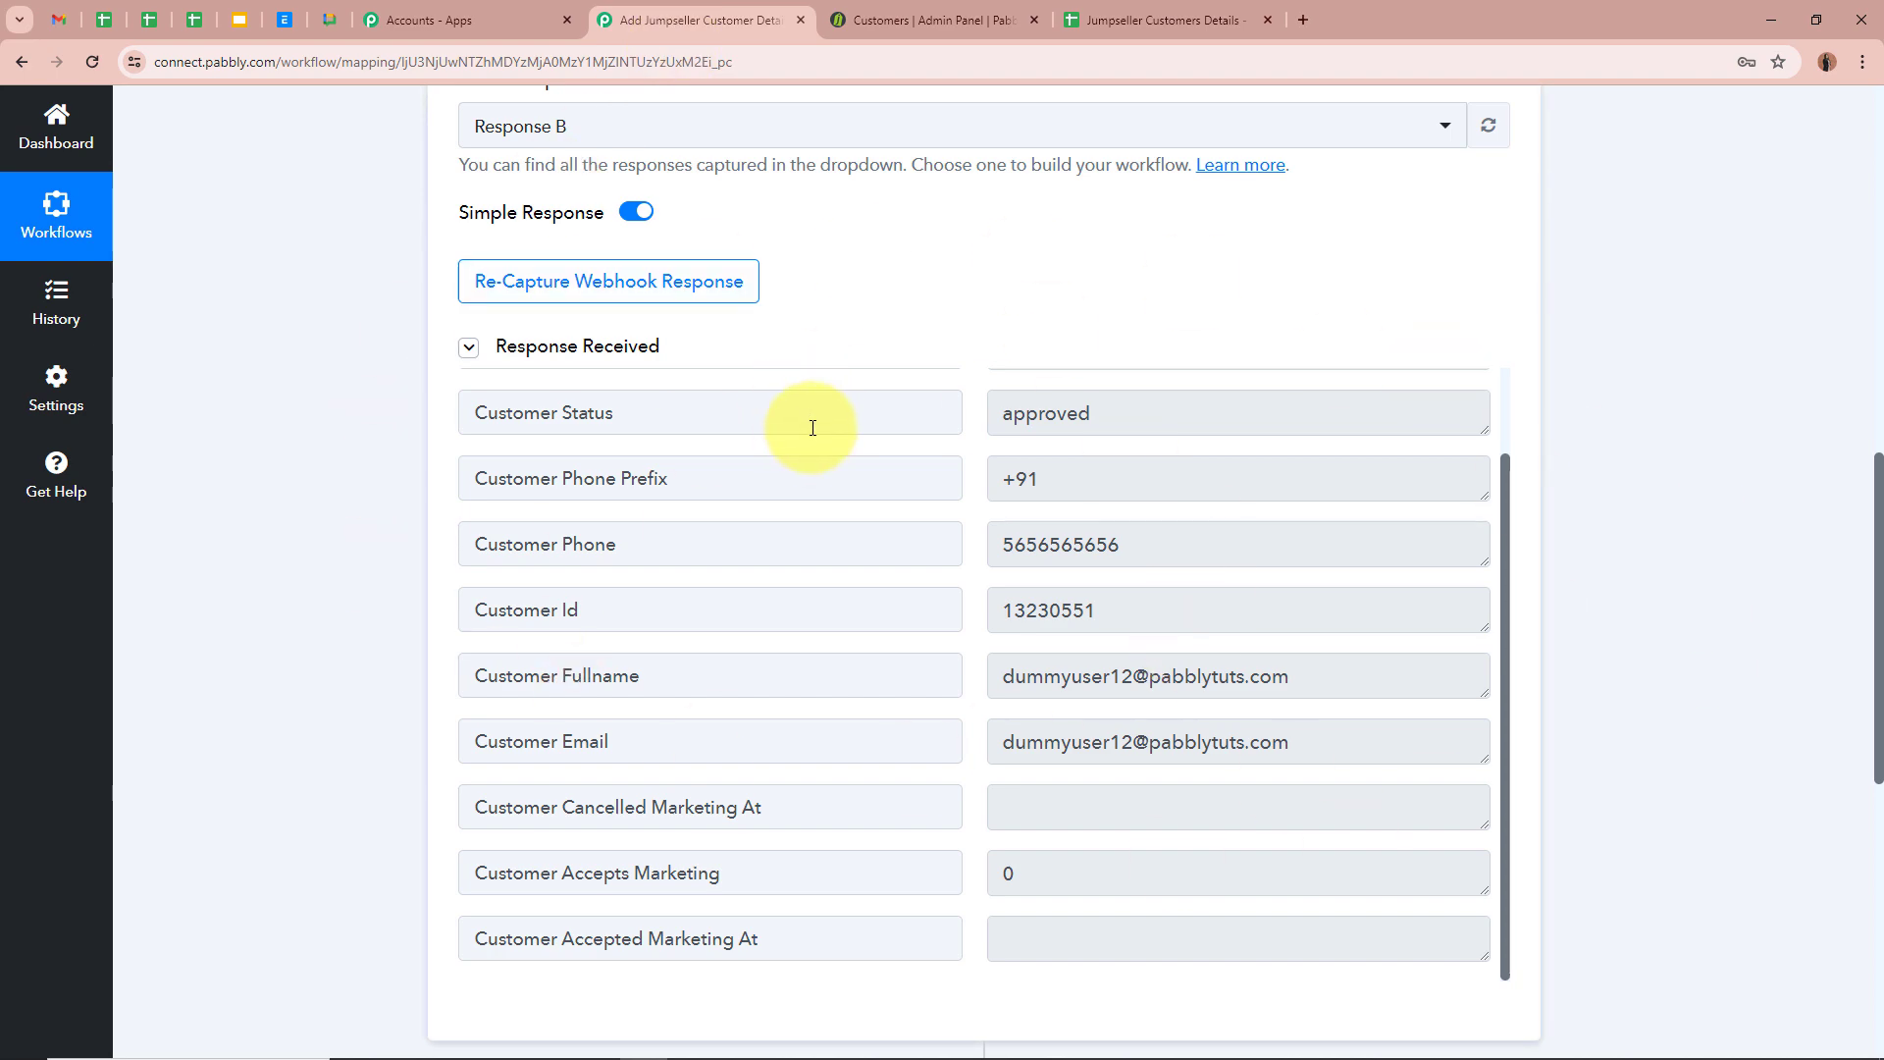
pyautogui.scroll(2, 815, 422)
pyautogui.scroll(5, 1168, 369)
pyautogui.scroll(4, 1168, 353)
# Switch to the Jumpseller customer record, enter the customer's first and last name, and save the update
pyautogui.click(957, 20)
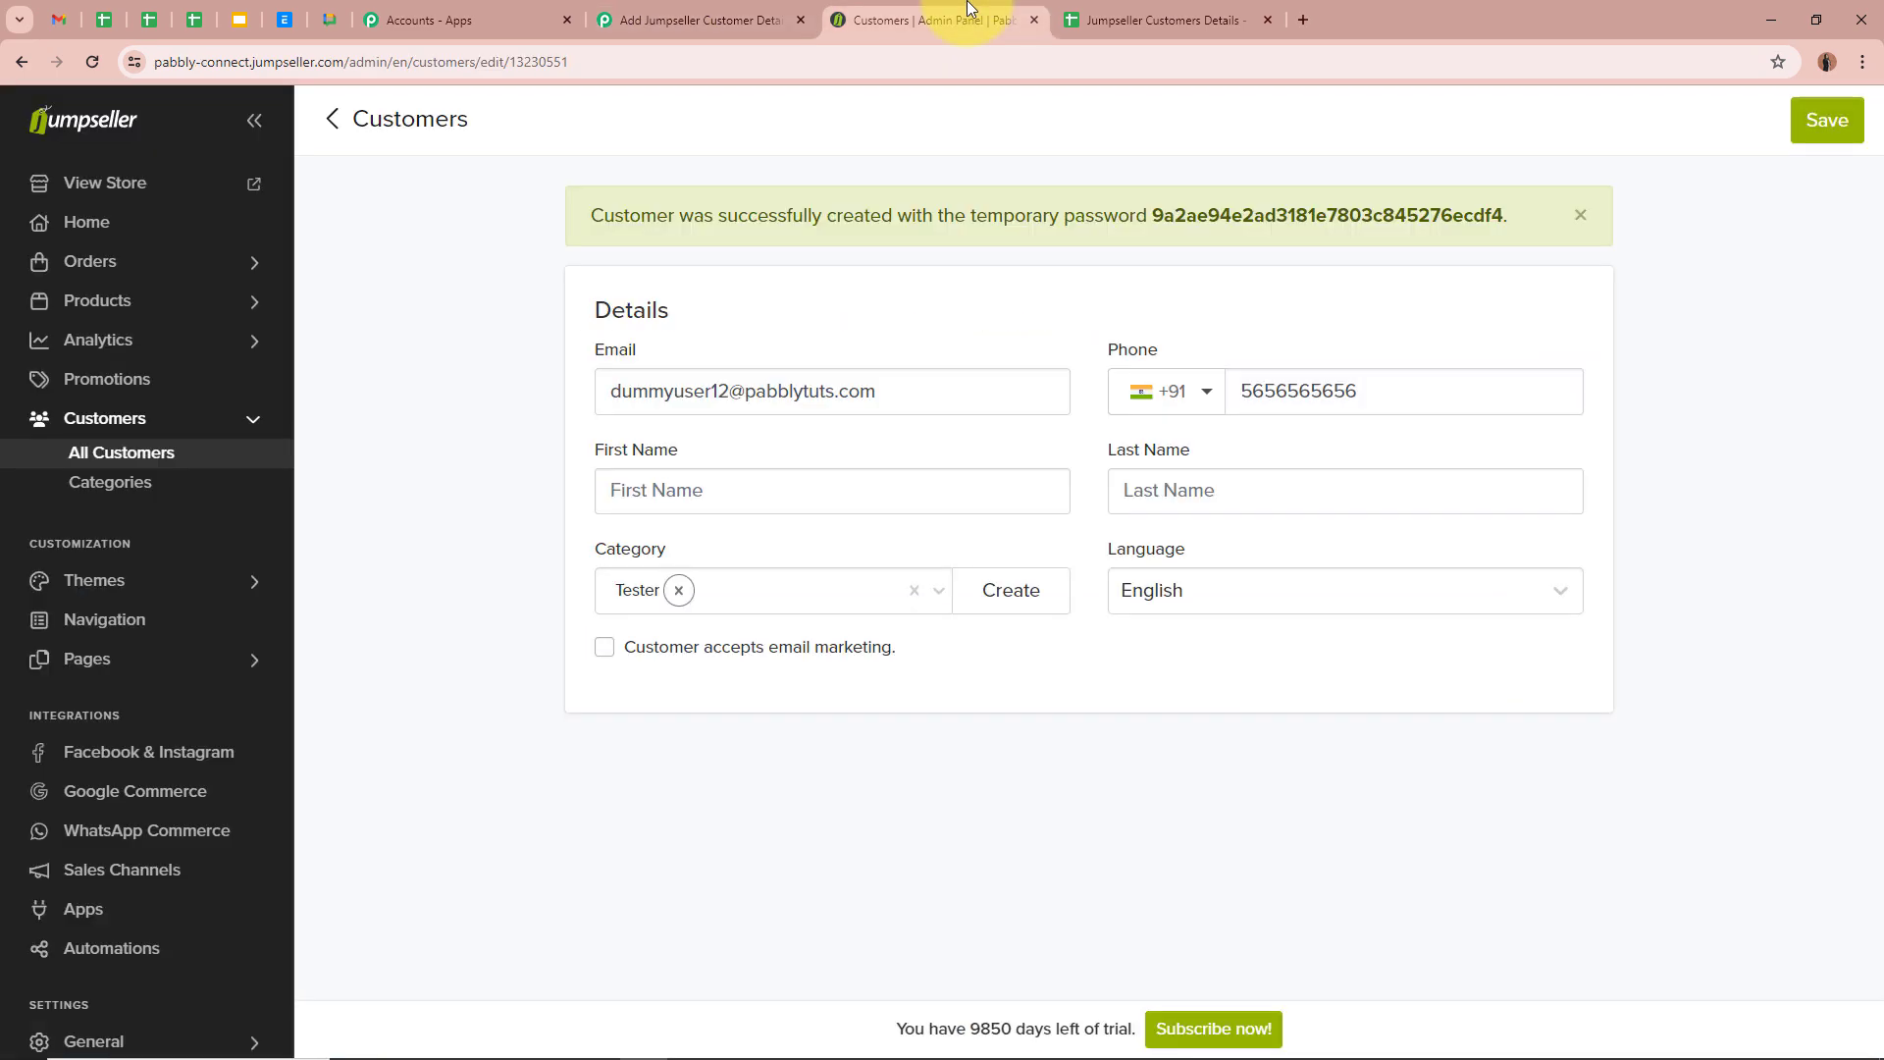
pyautogui.click(801, 498)
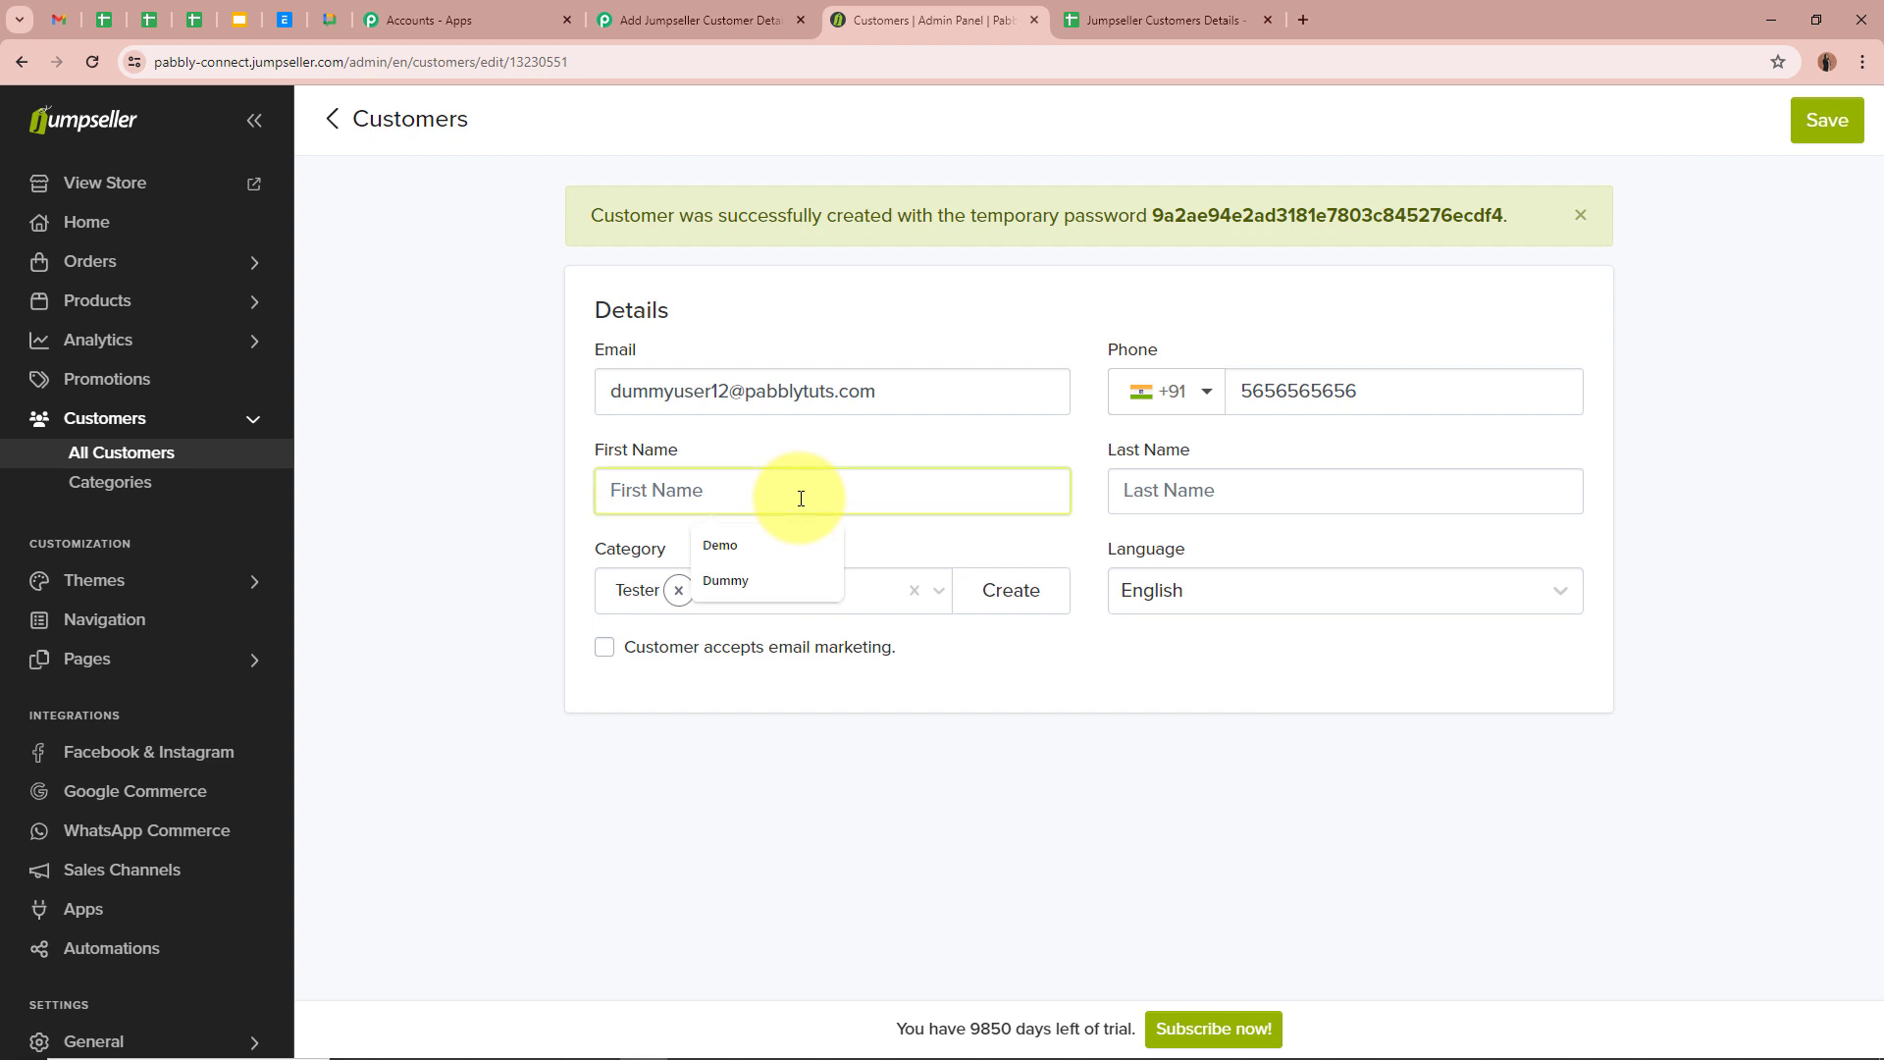
pyautogui.write('Dummy')
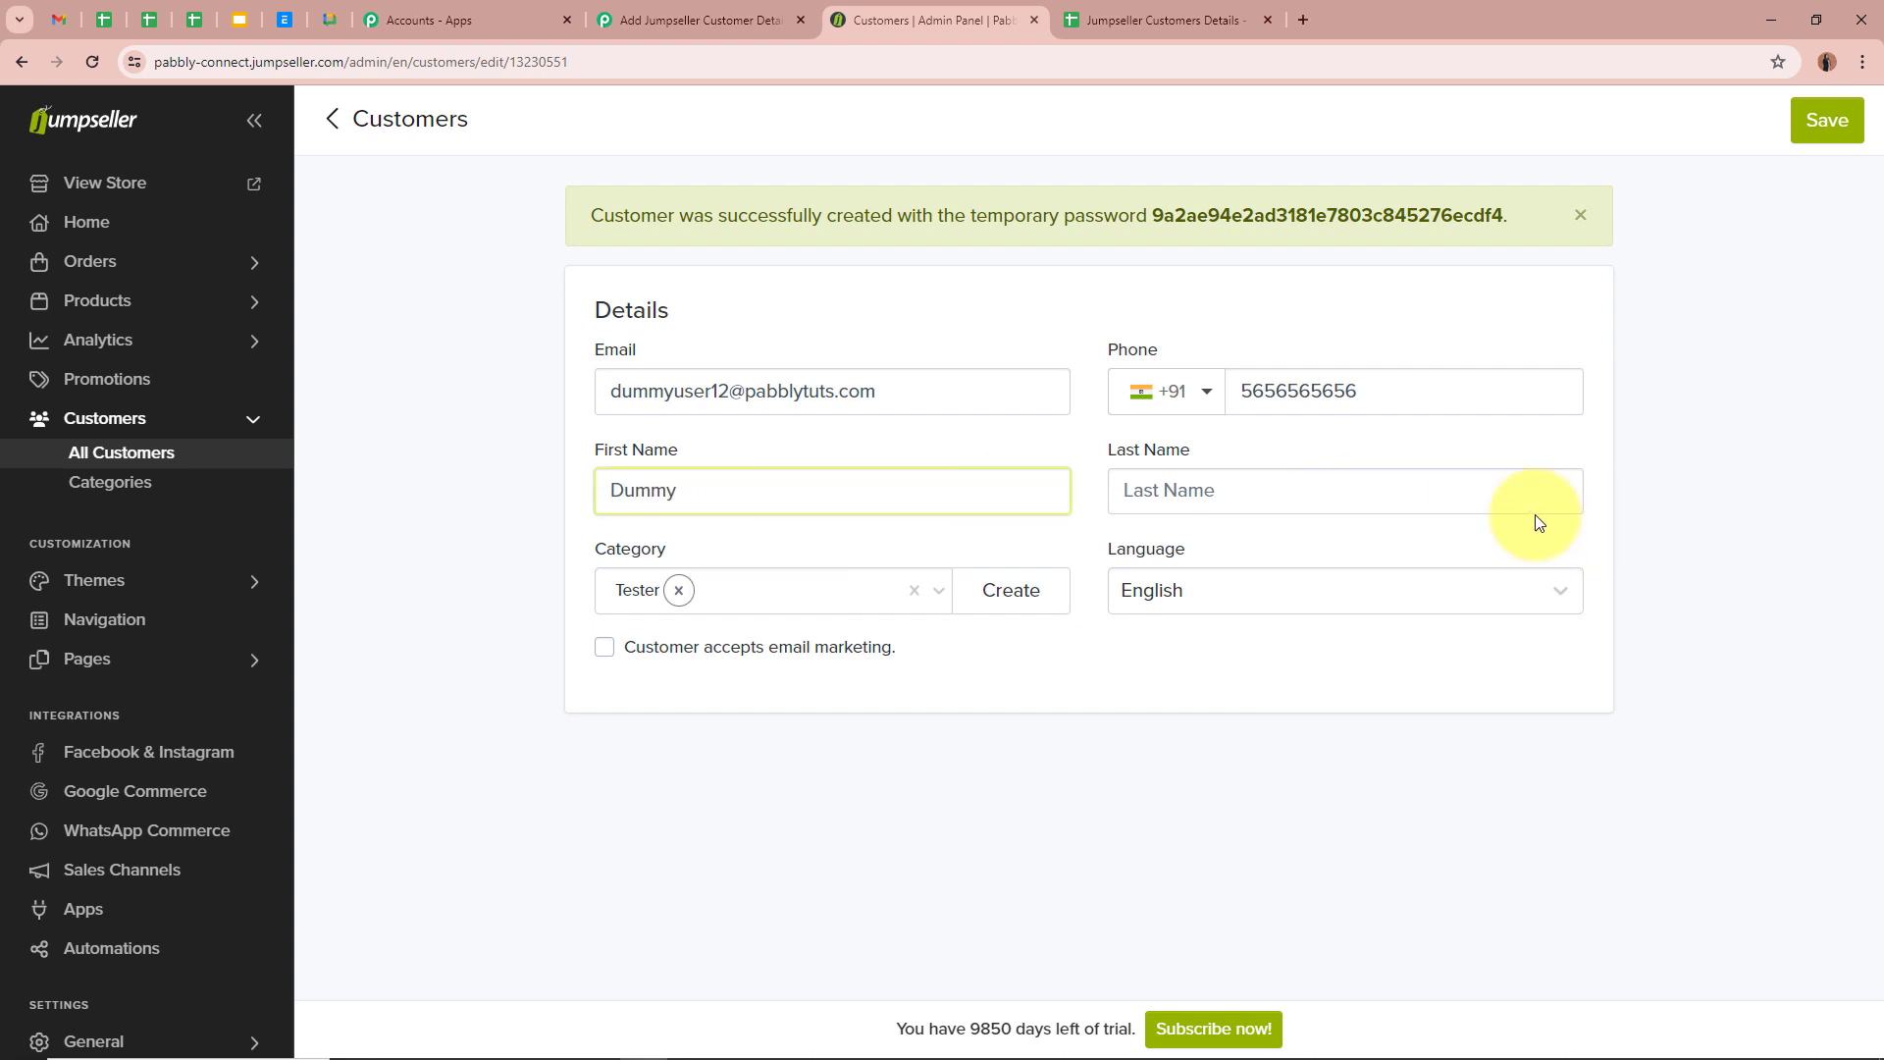
pyautogui.click(1481, 509)
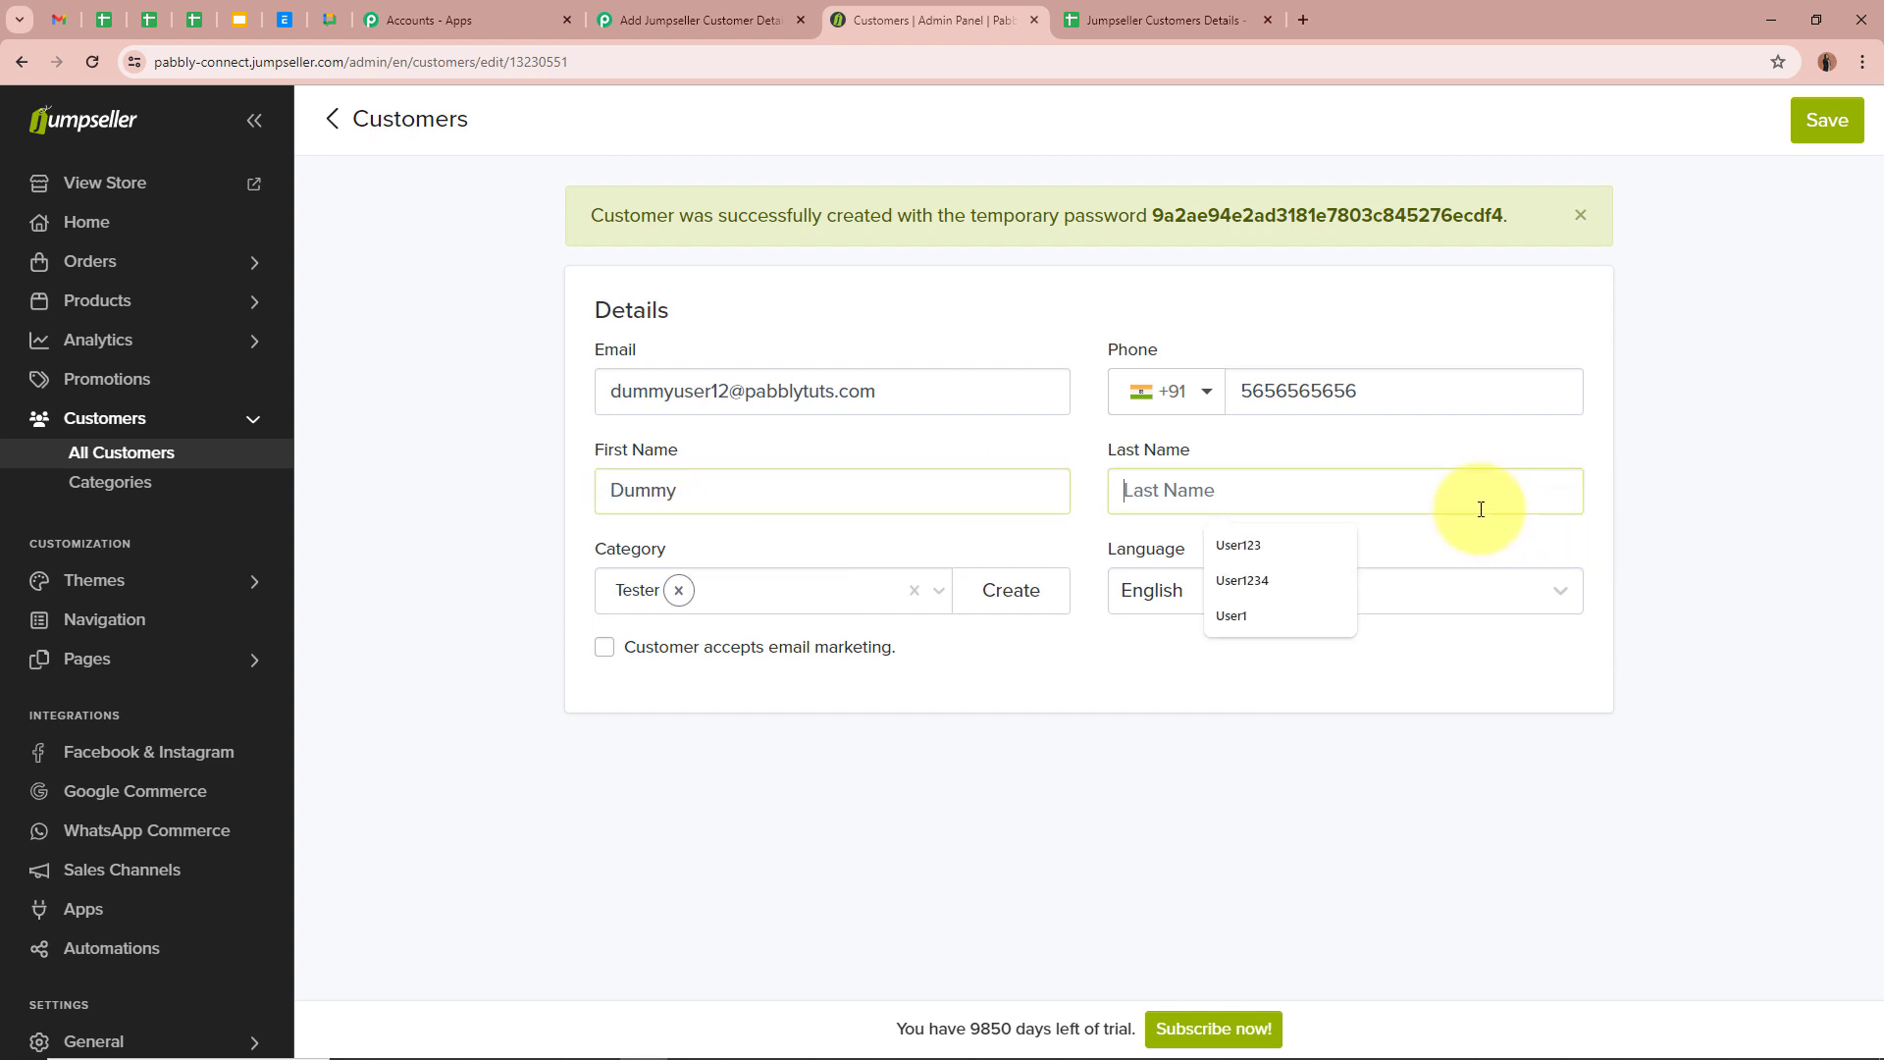
pyautogui.write('User1')
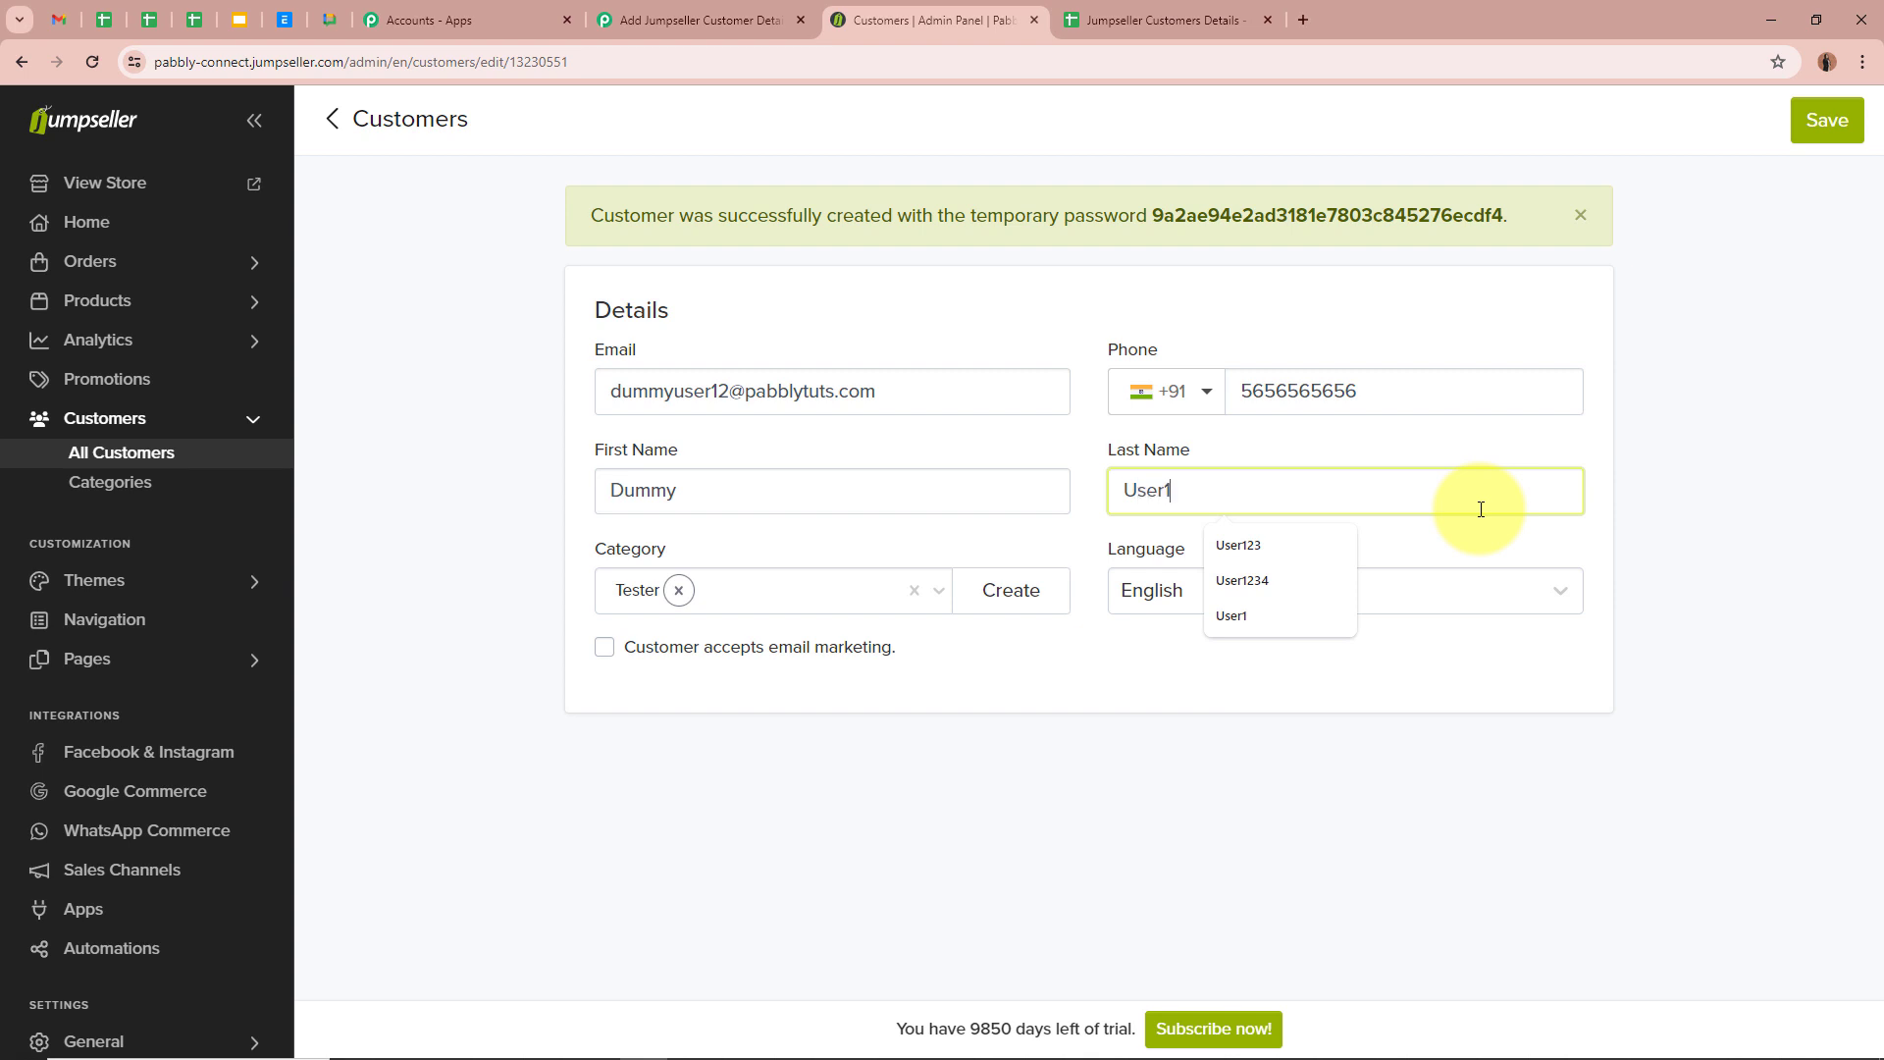
pyautogui.write('2')
pyautogui.click(1107, 482)
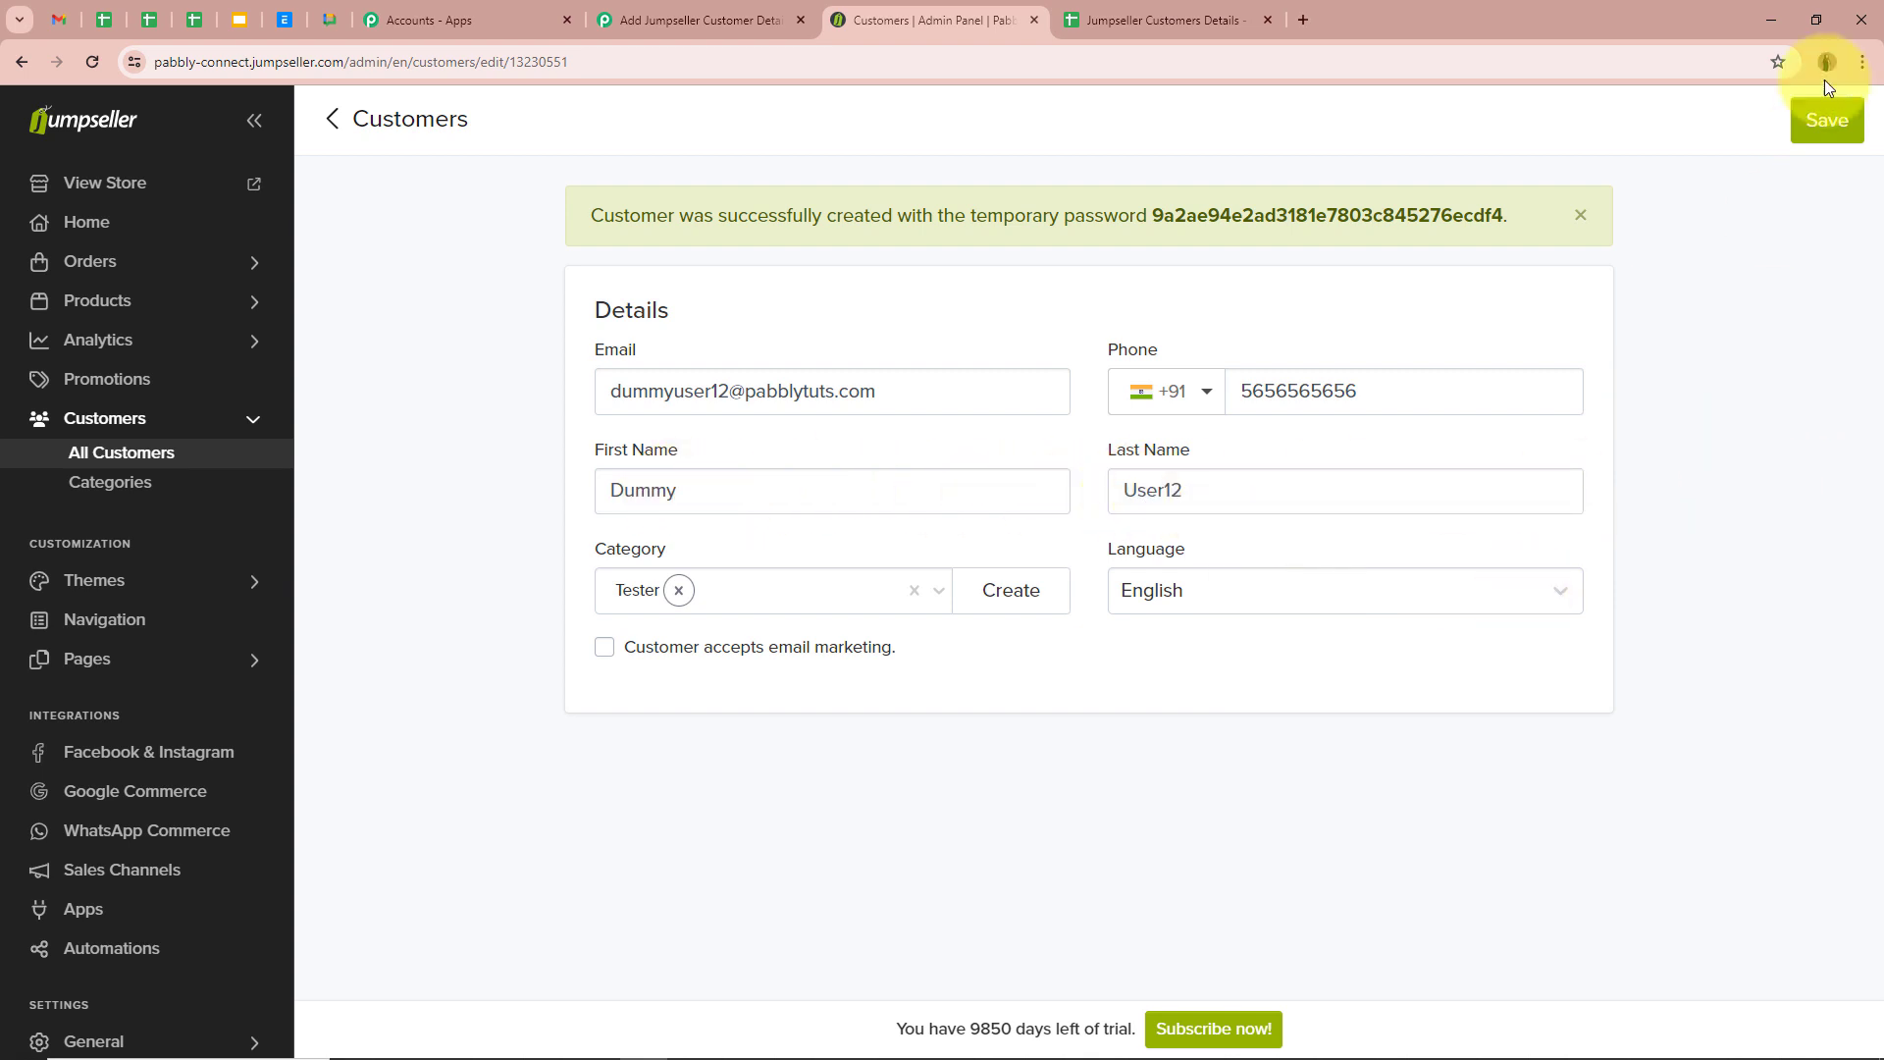
pyautogui.click(1826, 120)
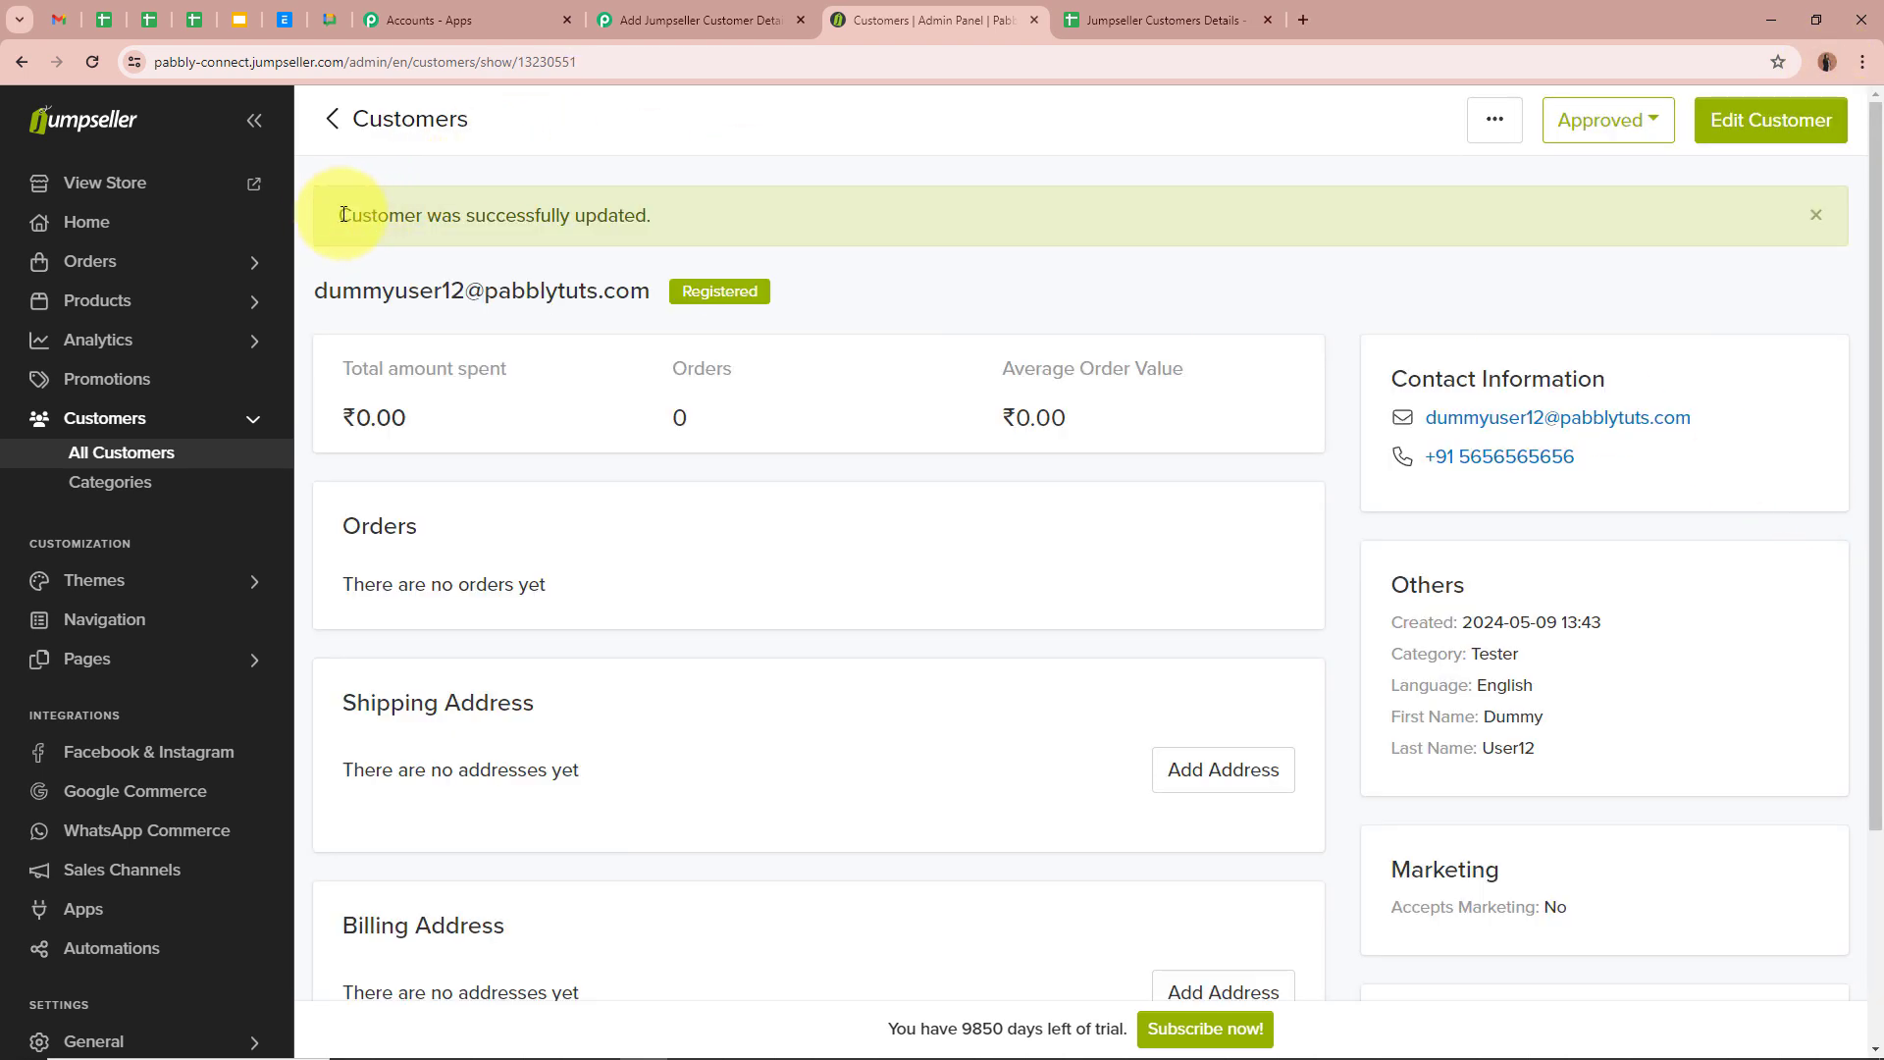
pyautogui.moveTo(333, 212); pyautogui.dragTo(672, 208)
pyautogui.click(1077, 286)
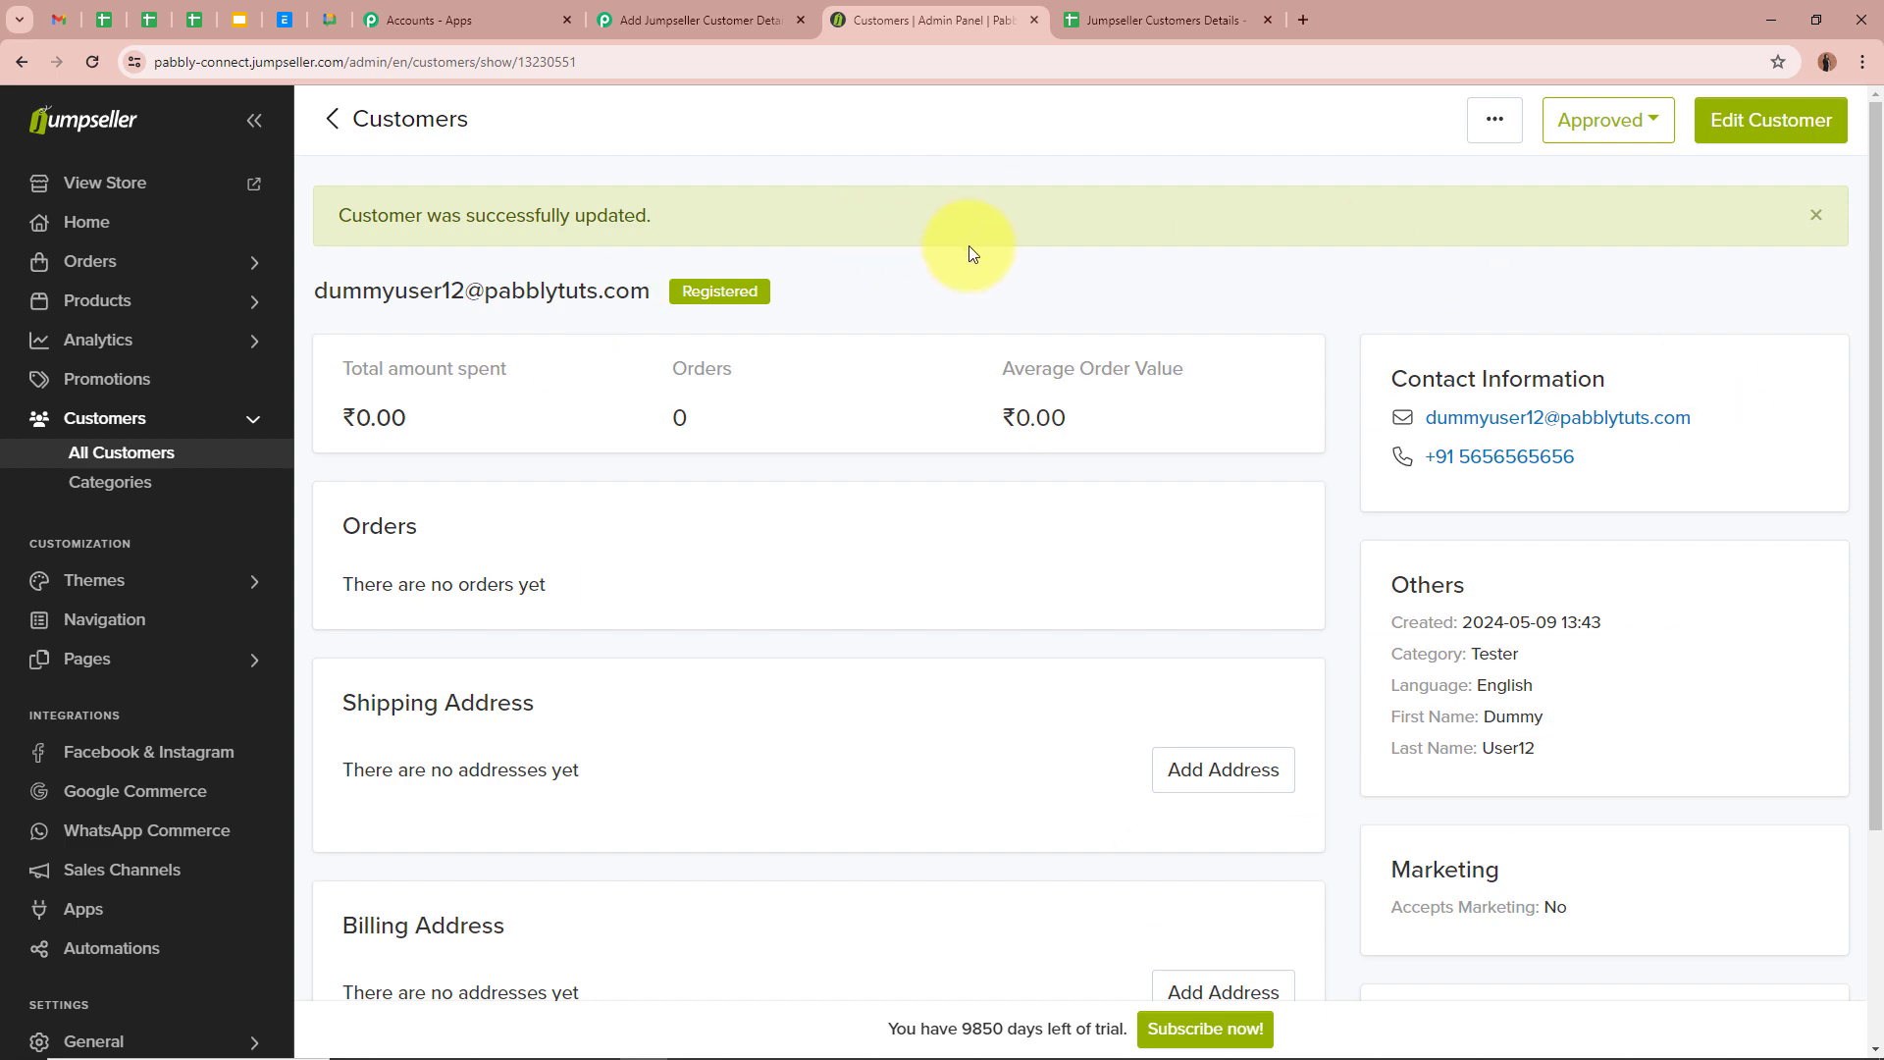
# Switch to the Pabbly Connect workflow, review the captured webhook response's customer fields, and collapse the Jumpseller trigger step
pyautogui.click(746, 22)
pyautogui.scroll(-7, 296, 550)
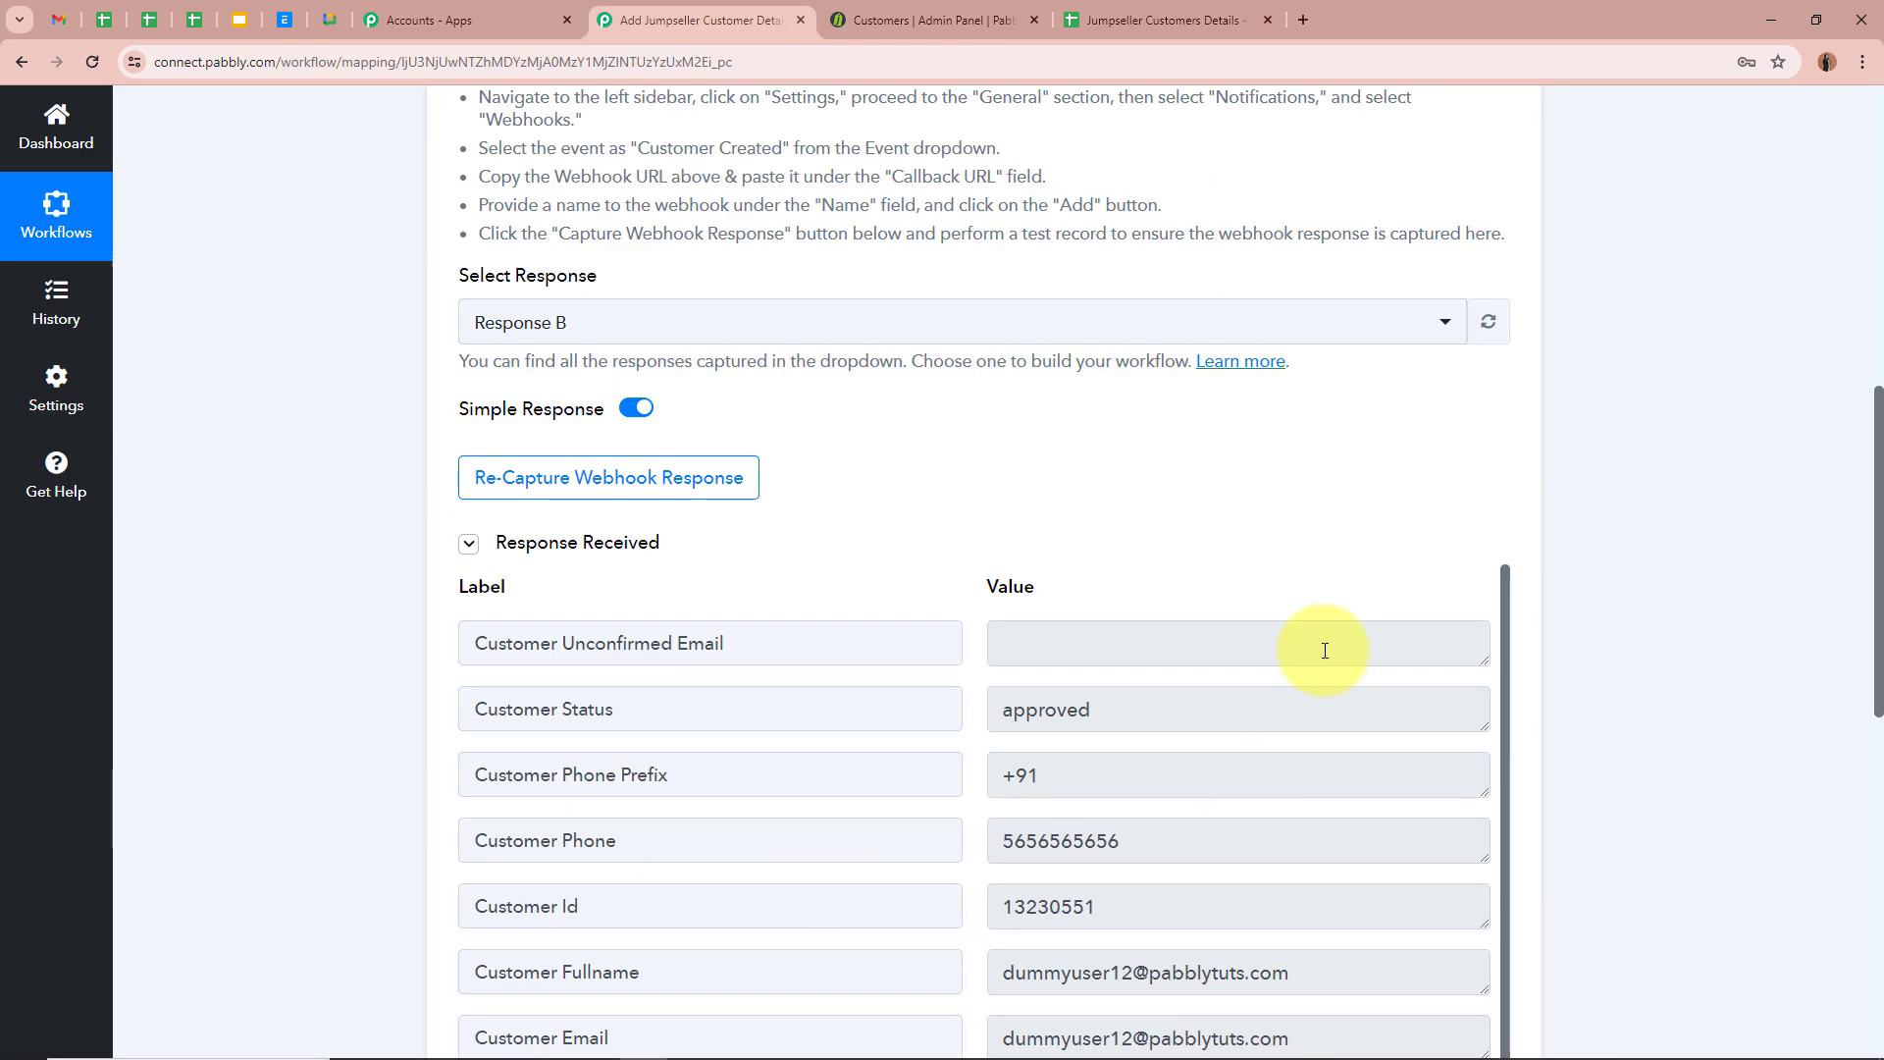
pyautogui.scroll(-3, 1673, 670)
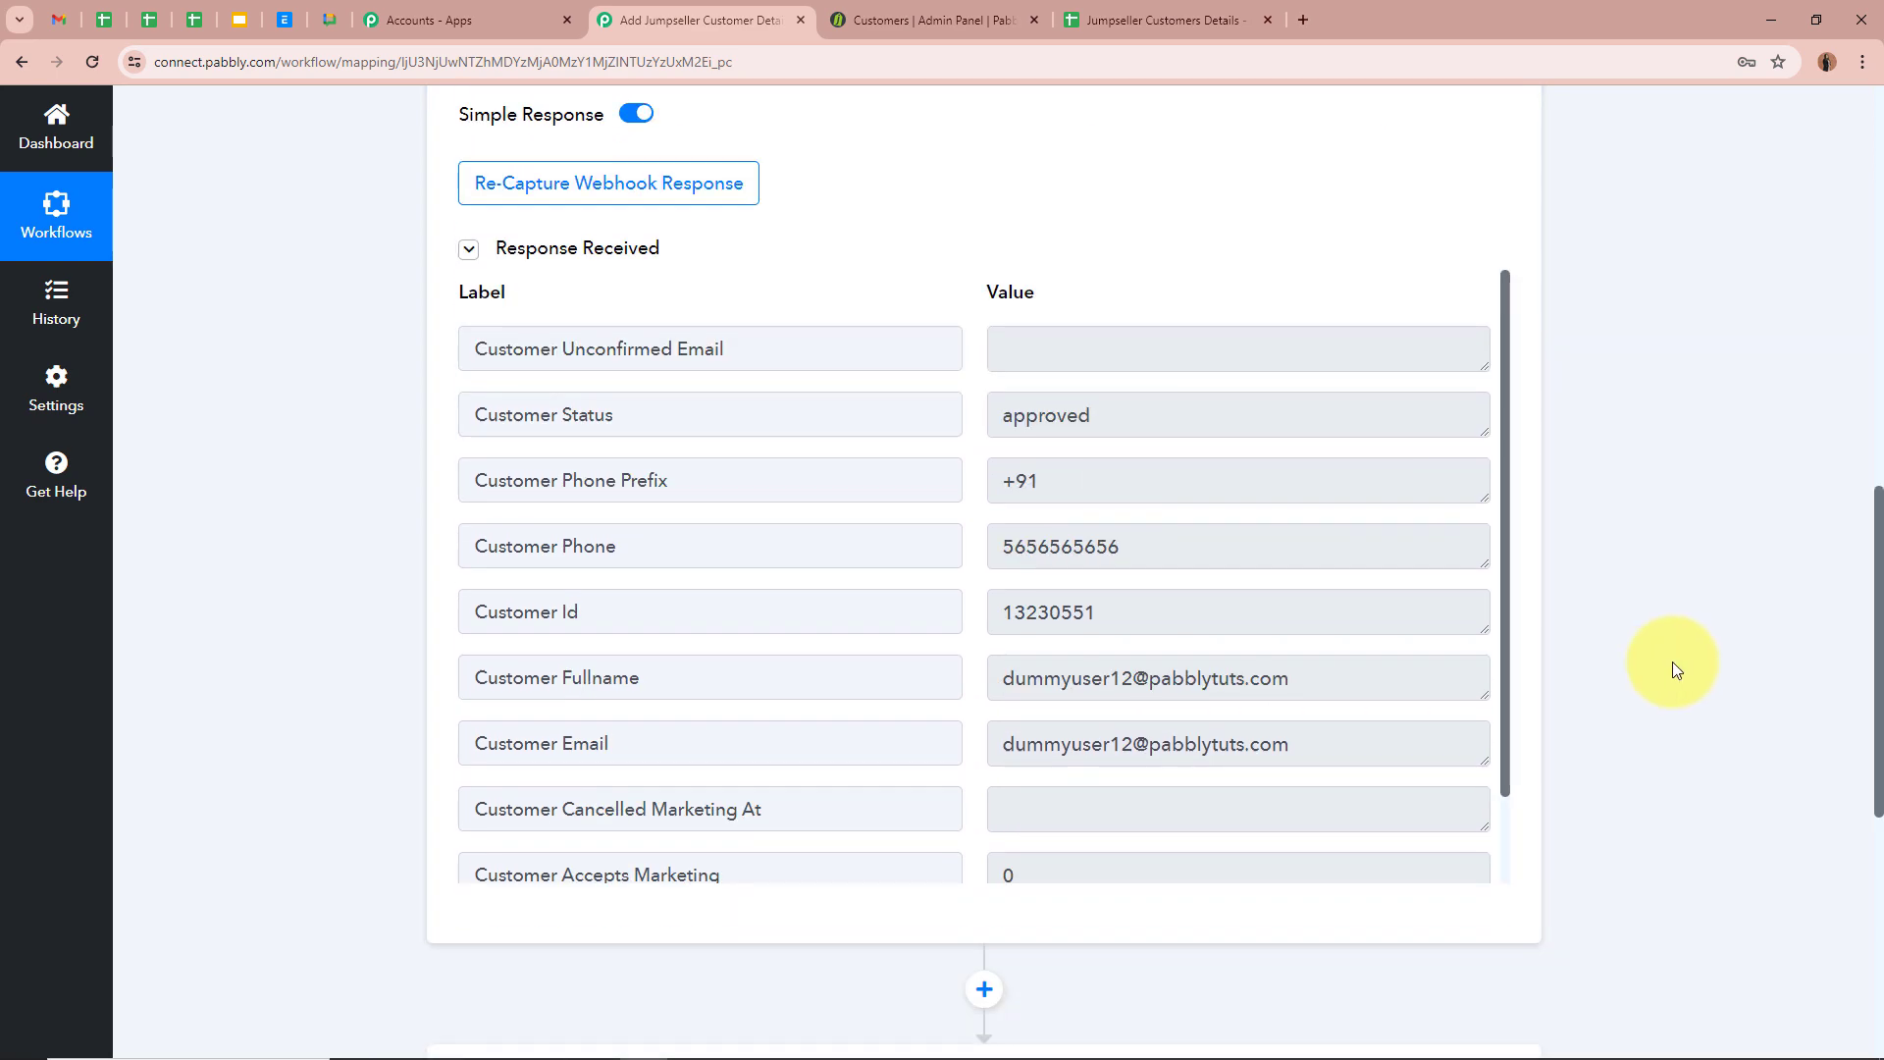
pyautogui.scroll(12, 1675, 669)
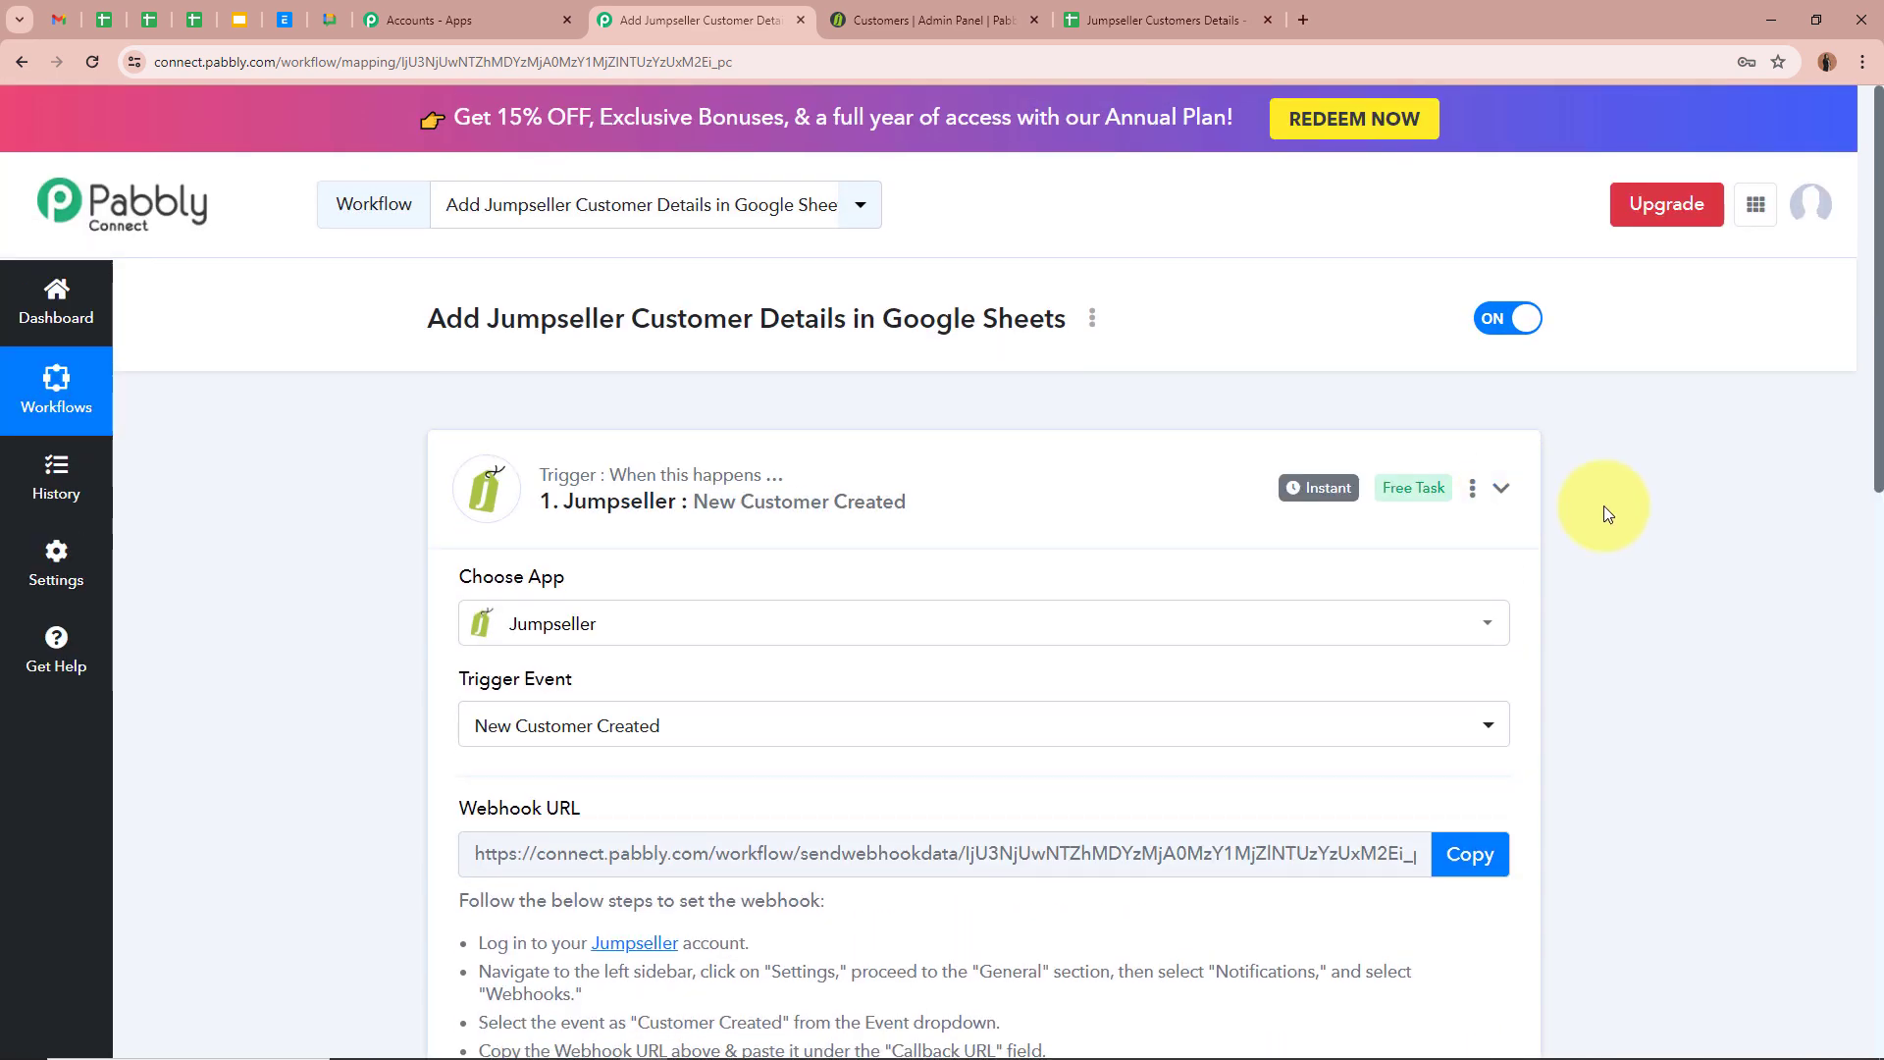
pyautogui.click(1605, 507)
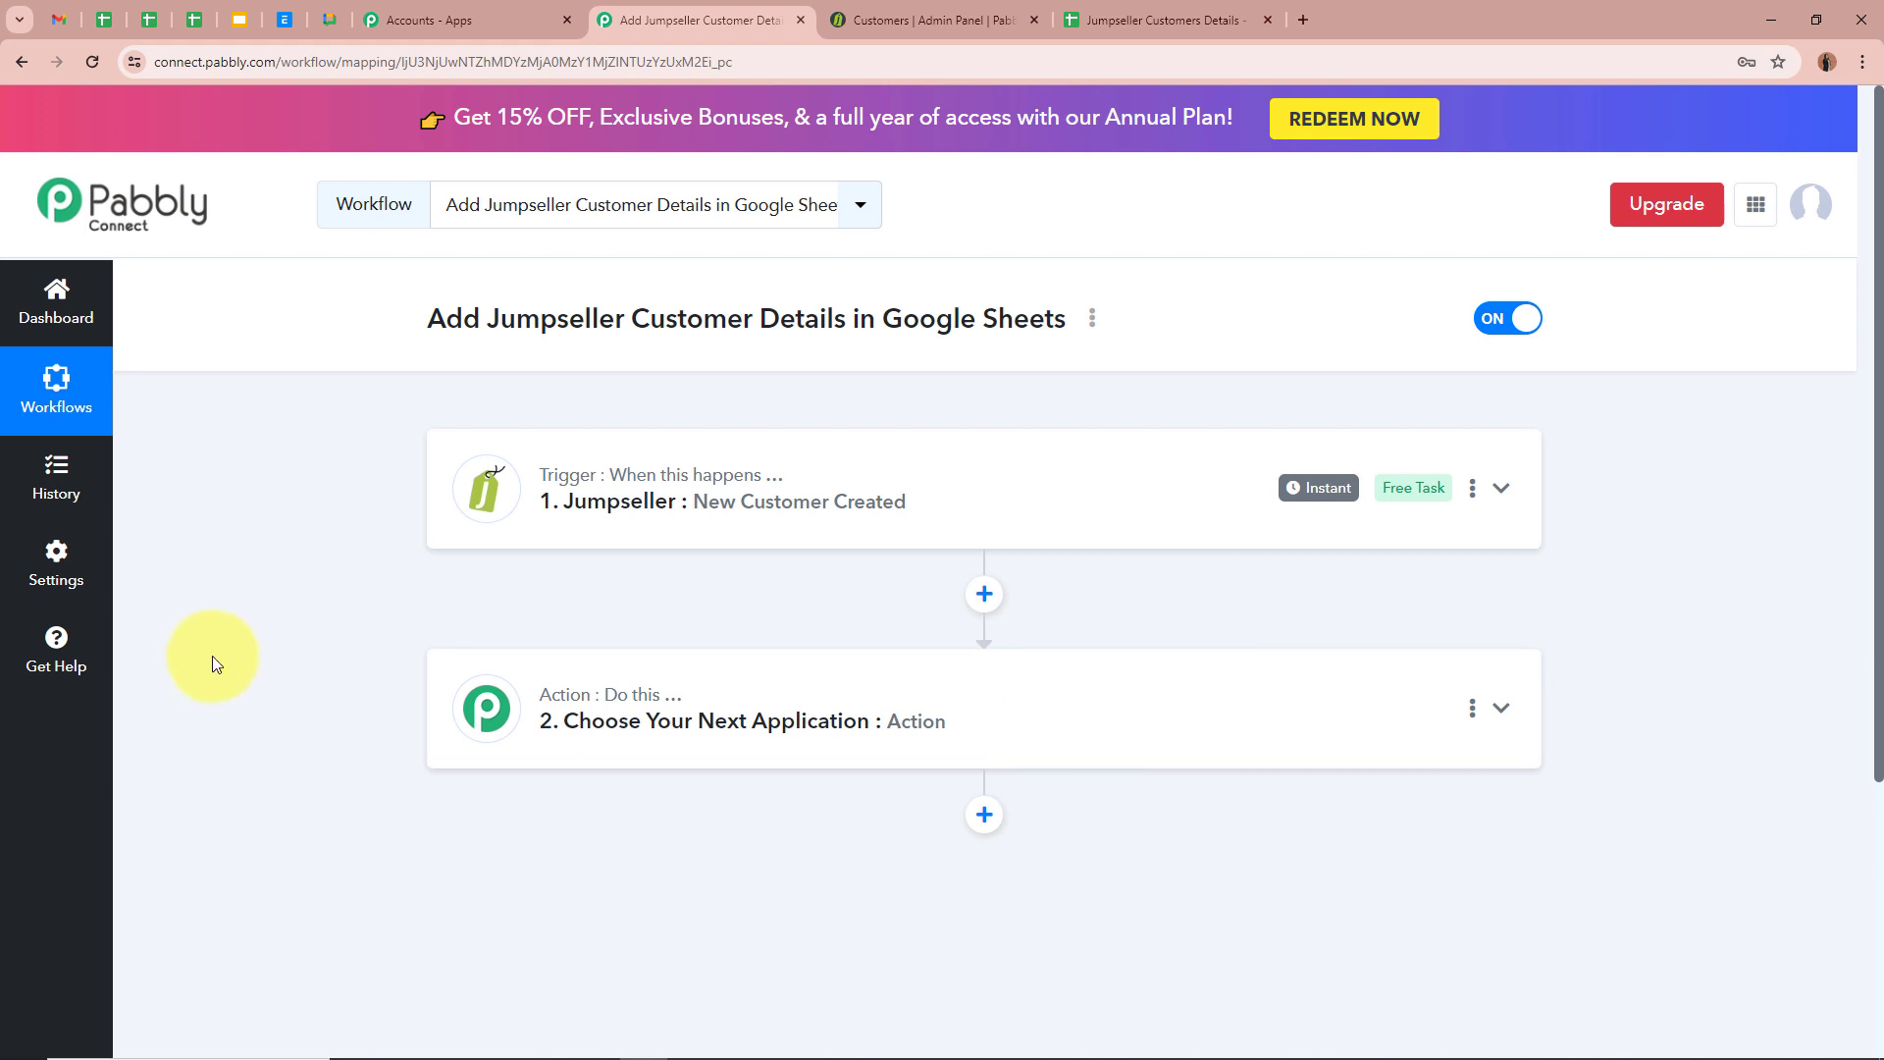
# Set the workflow's second step to the Jumpseller app with the Retrieve Customer by ID action event
pyautogui.click(1501, 721)
pyautogui.scroll(-3, 632, 673)
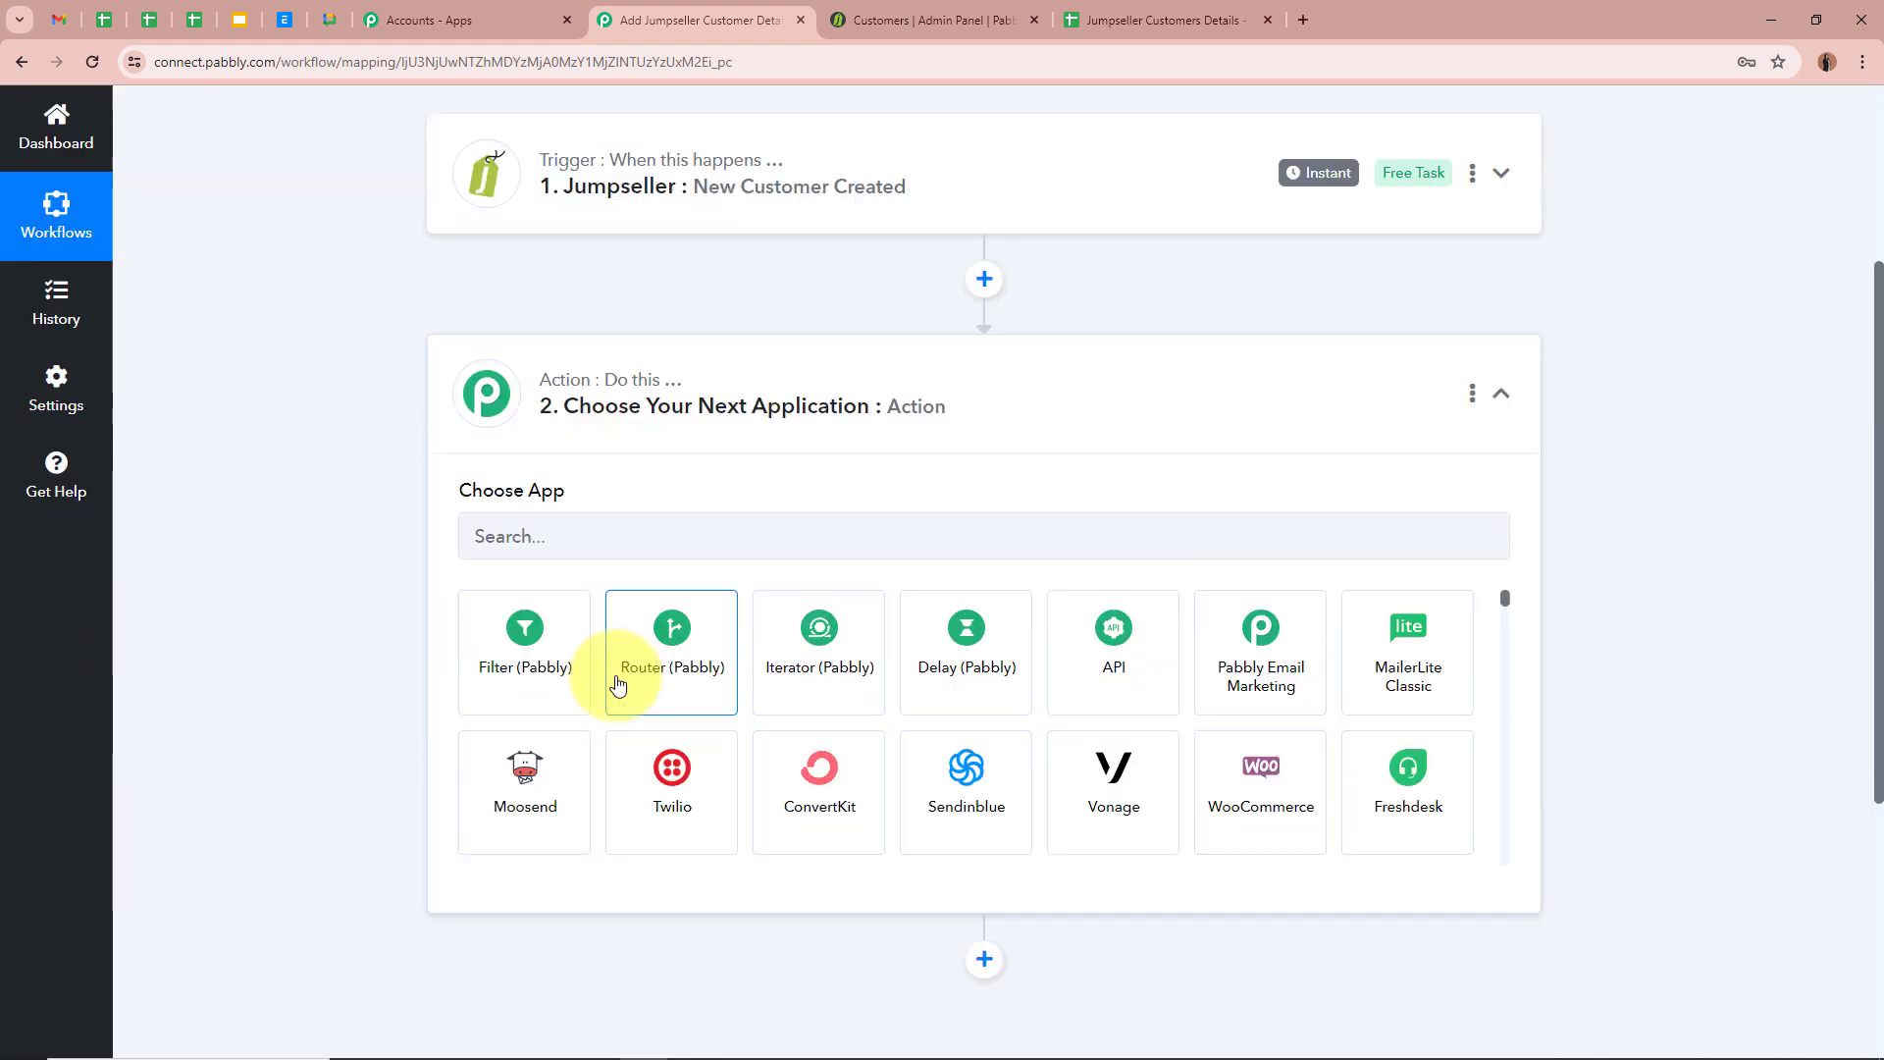
pyautogui.click(662, 520)
pyautogui.write('Jump')
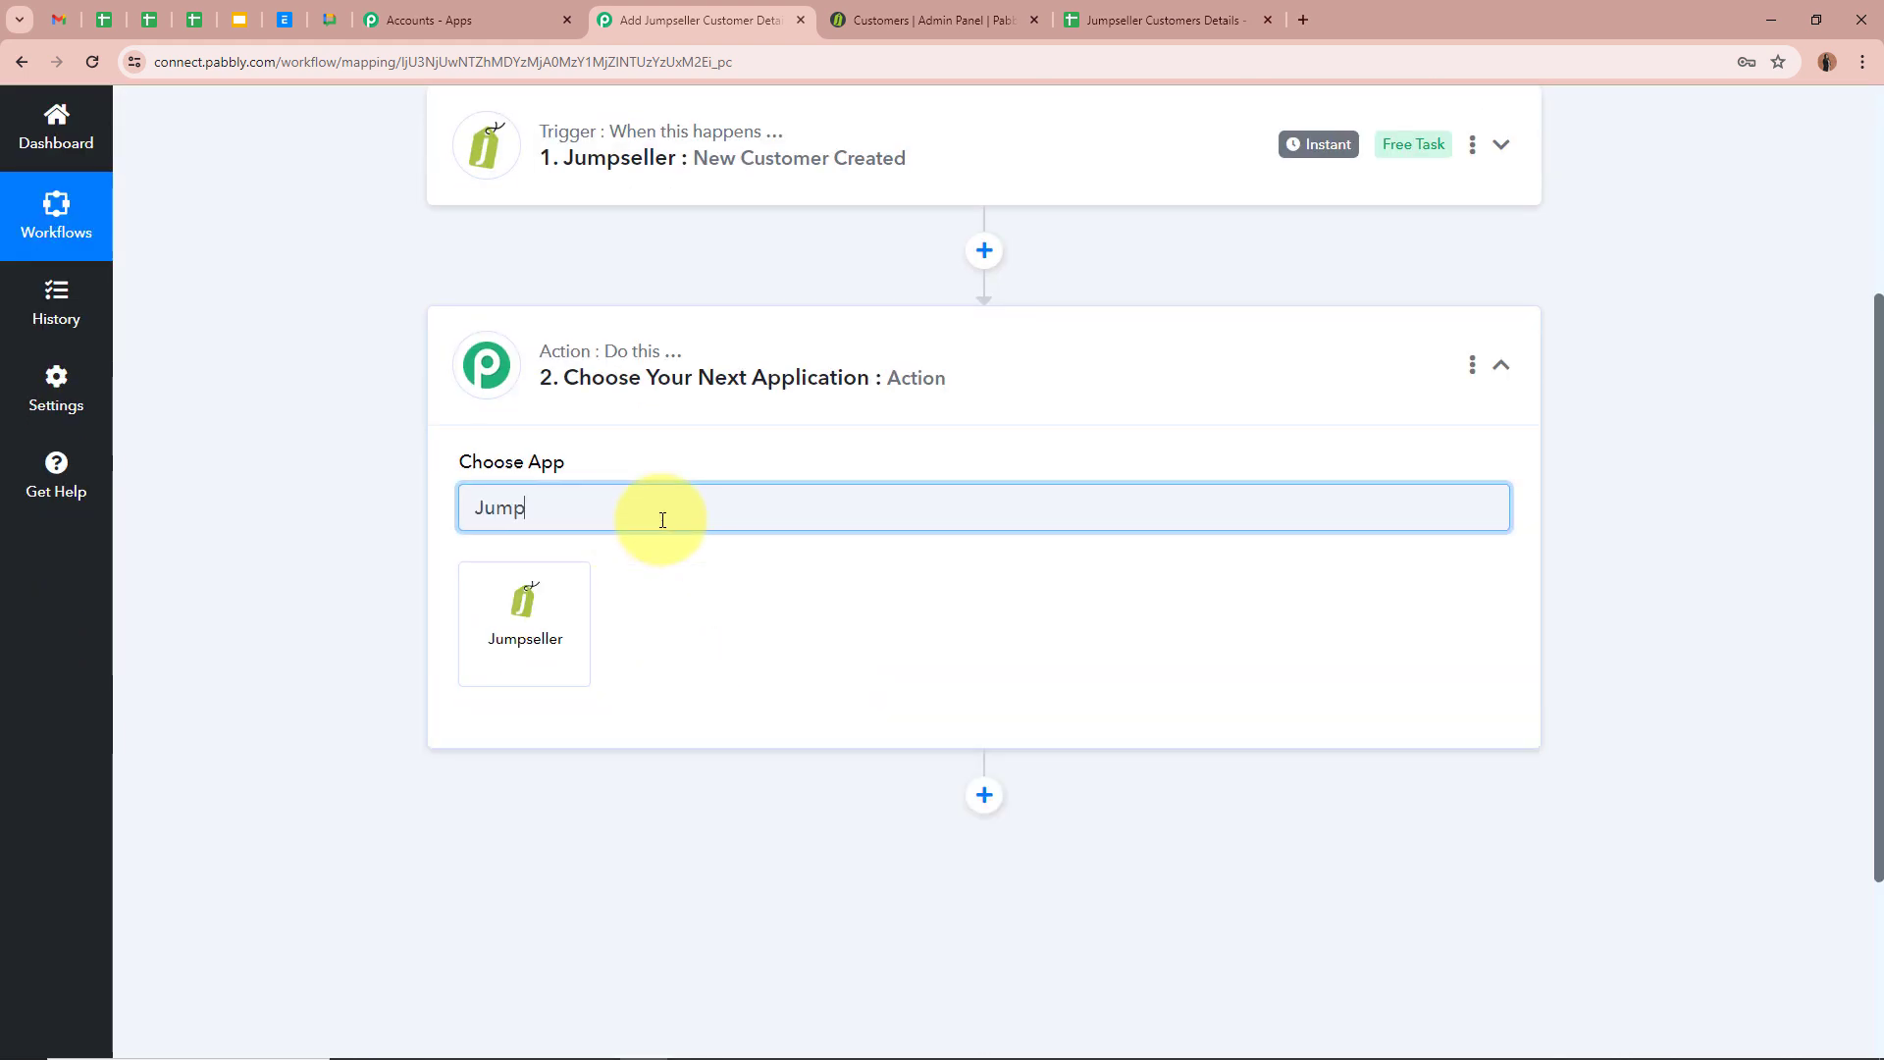
pyautogui.click(524, 613)
pyautogui.click(602, 605)
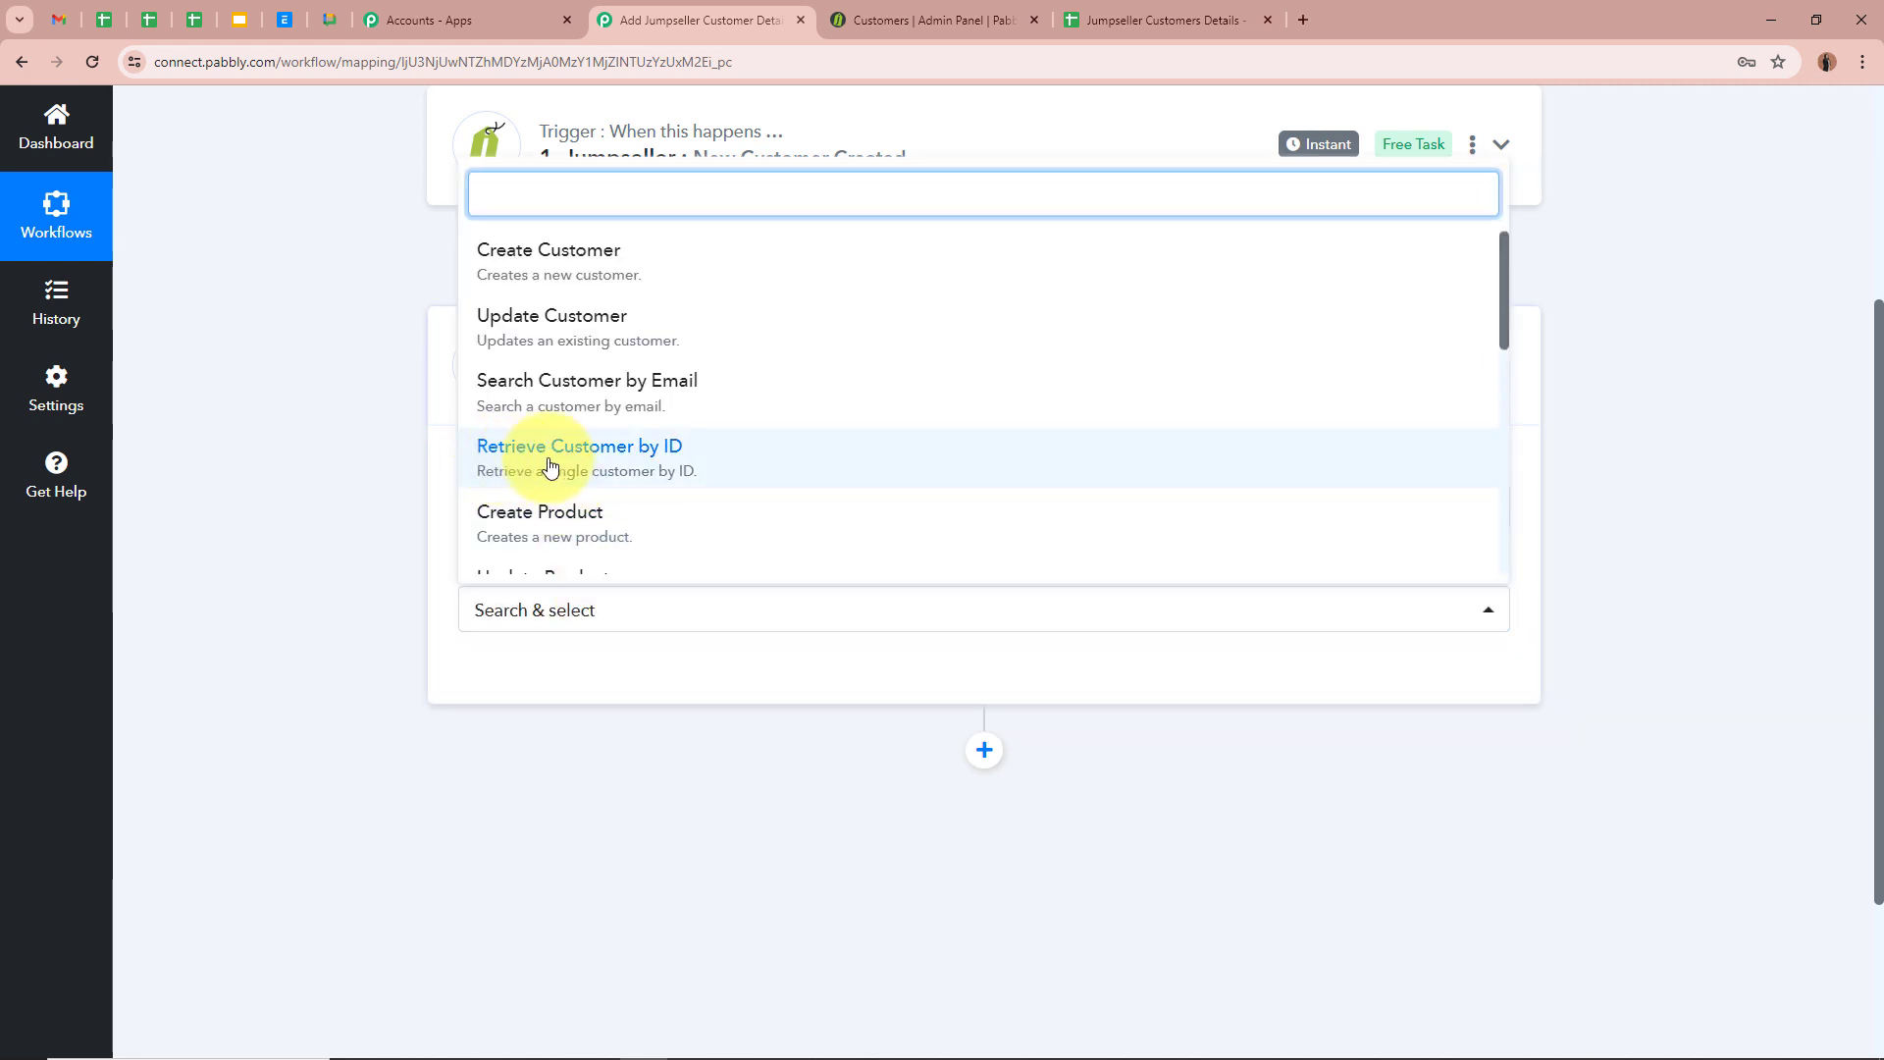
pyautogui.click(716, 467)
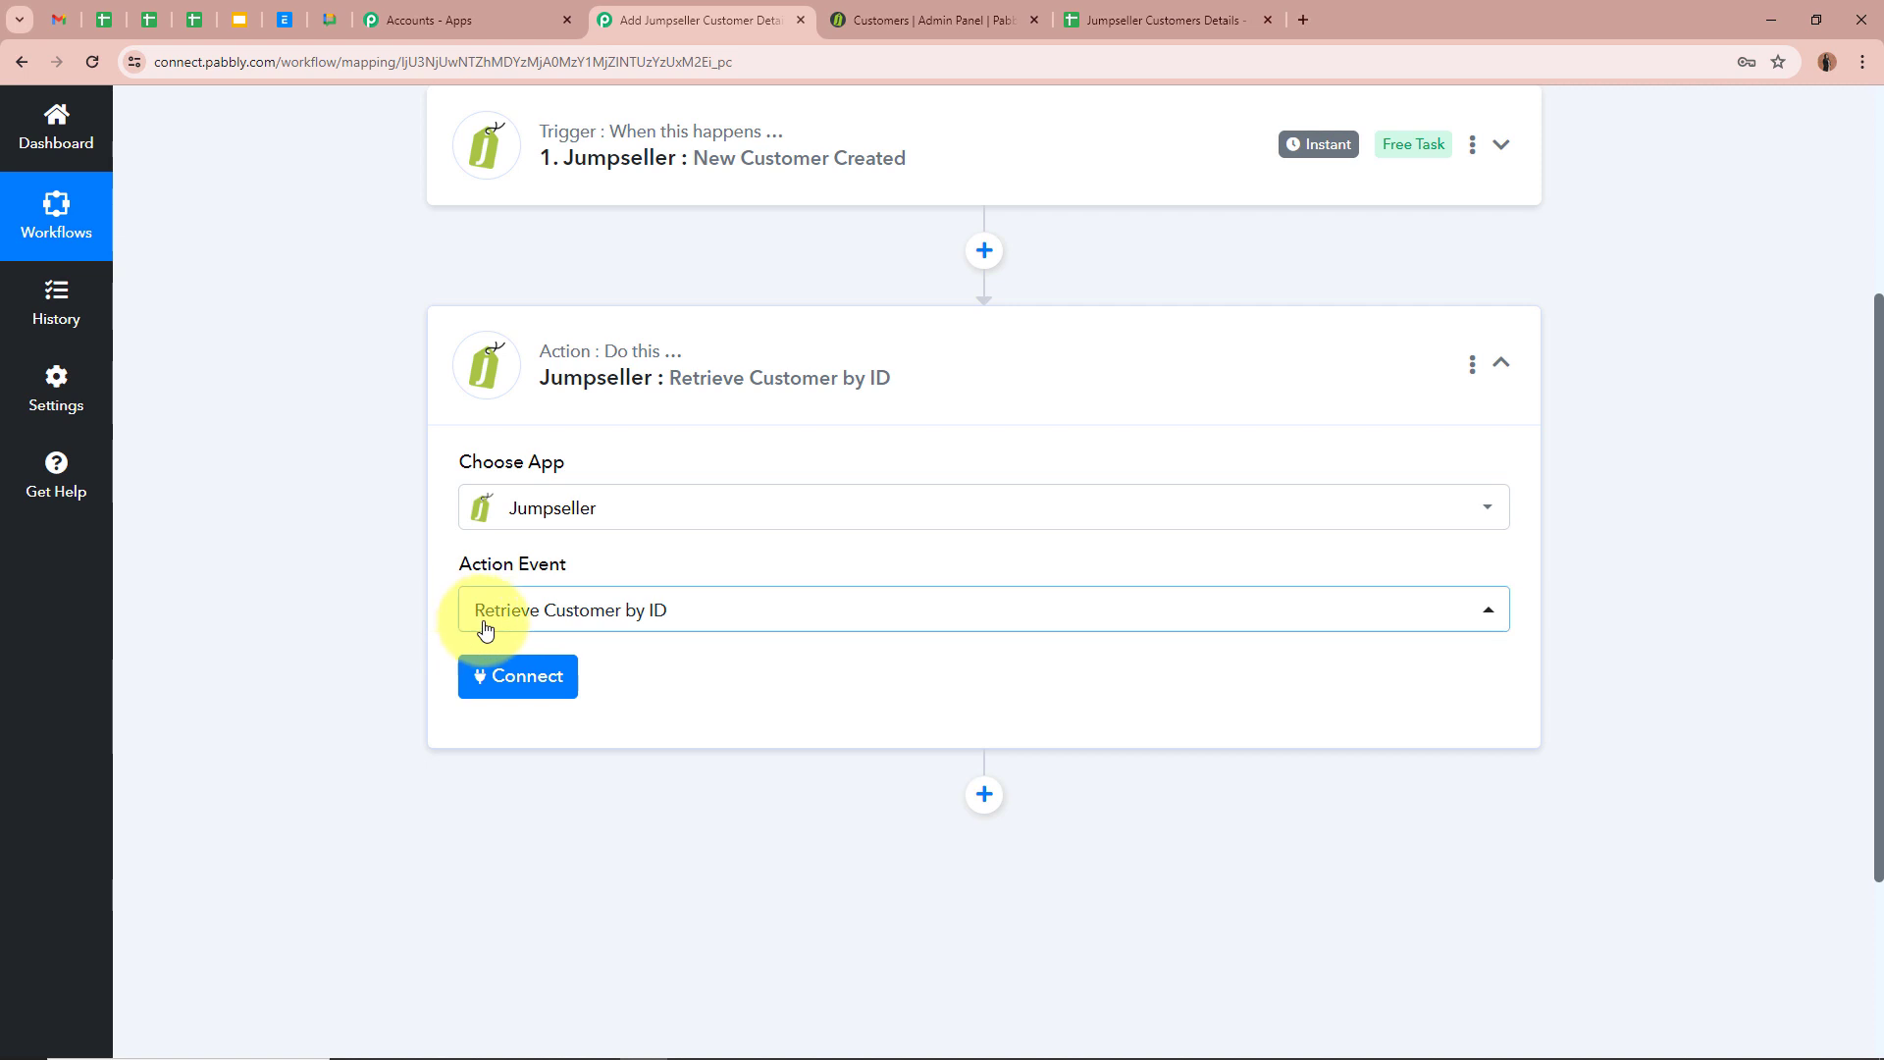
# Connect the Retrieve Customer by ID action to Jumpseller through a new connection named Jumpseller #2 and authorize it
pyautogui.scroll(-1, 353, 622)
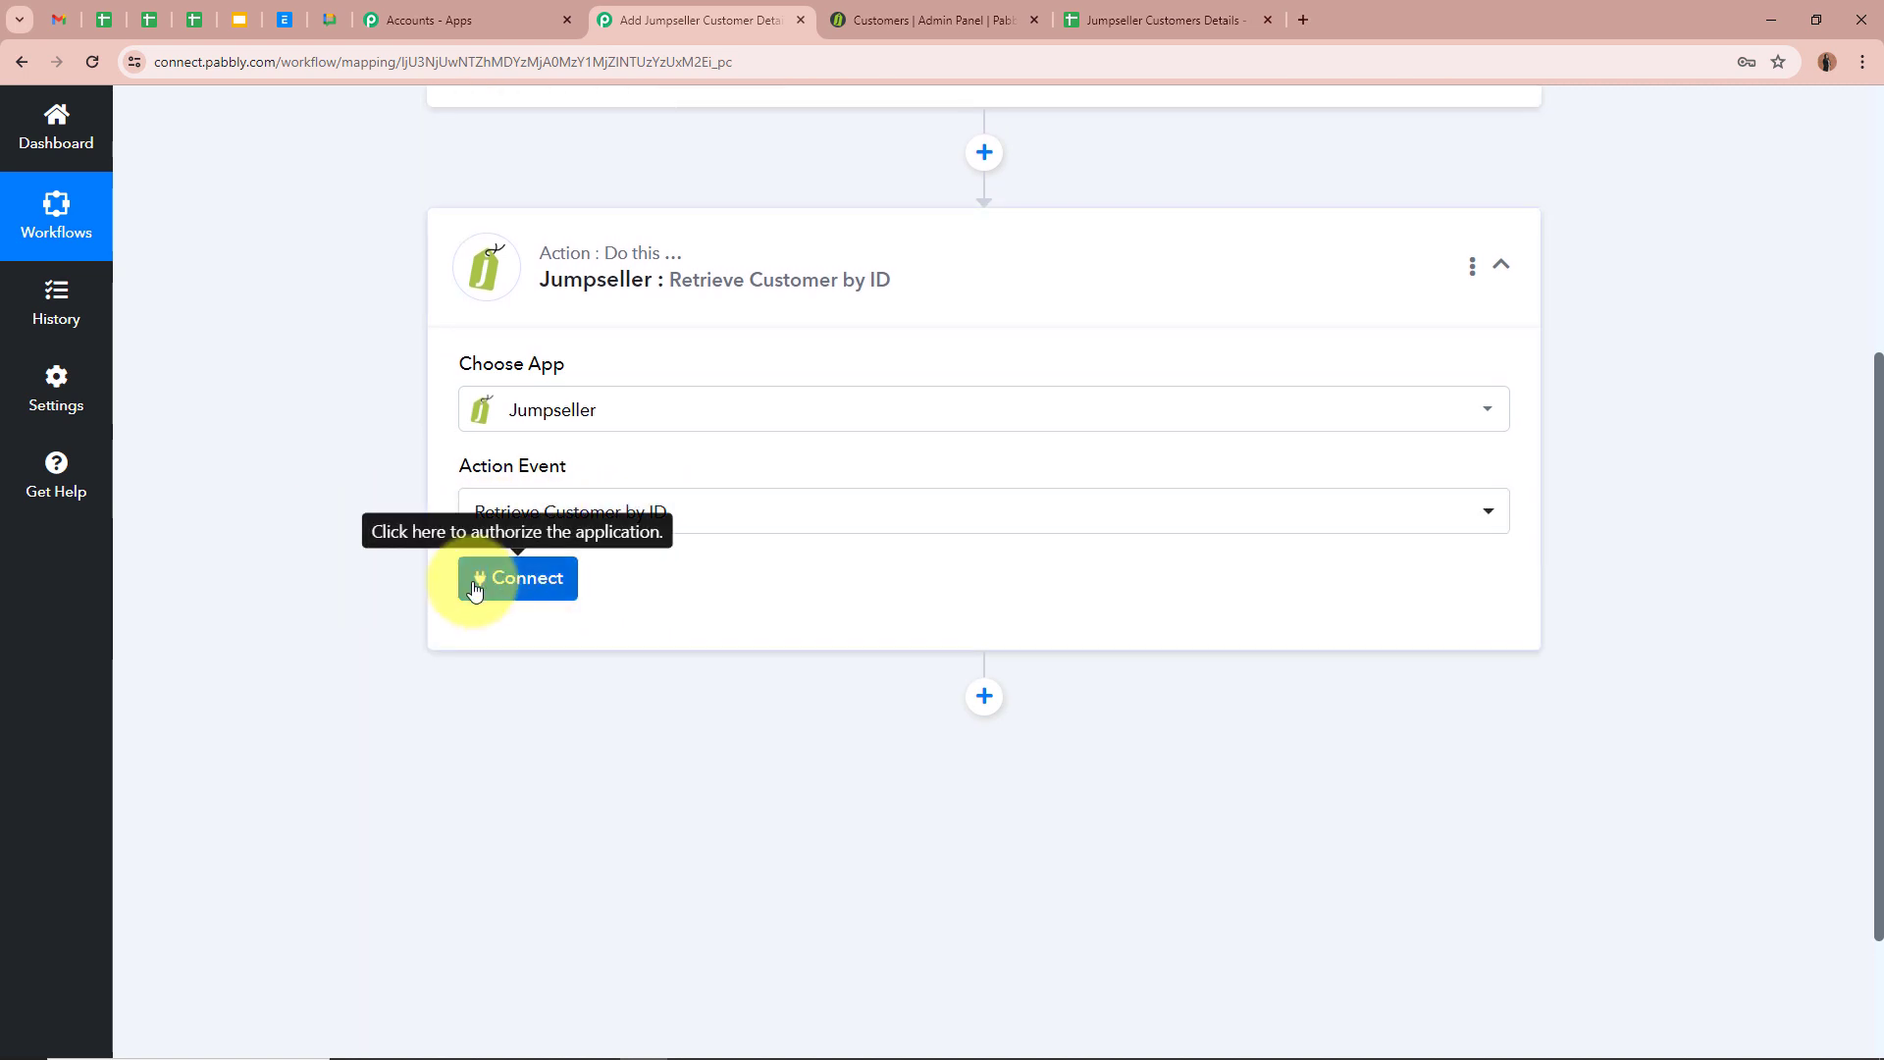
pyautogui.click(474, 587)
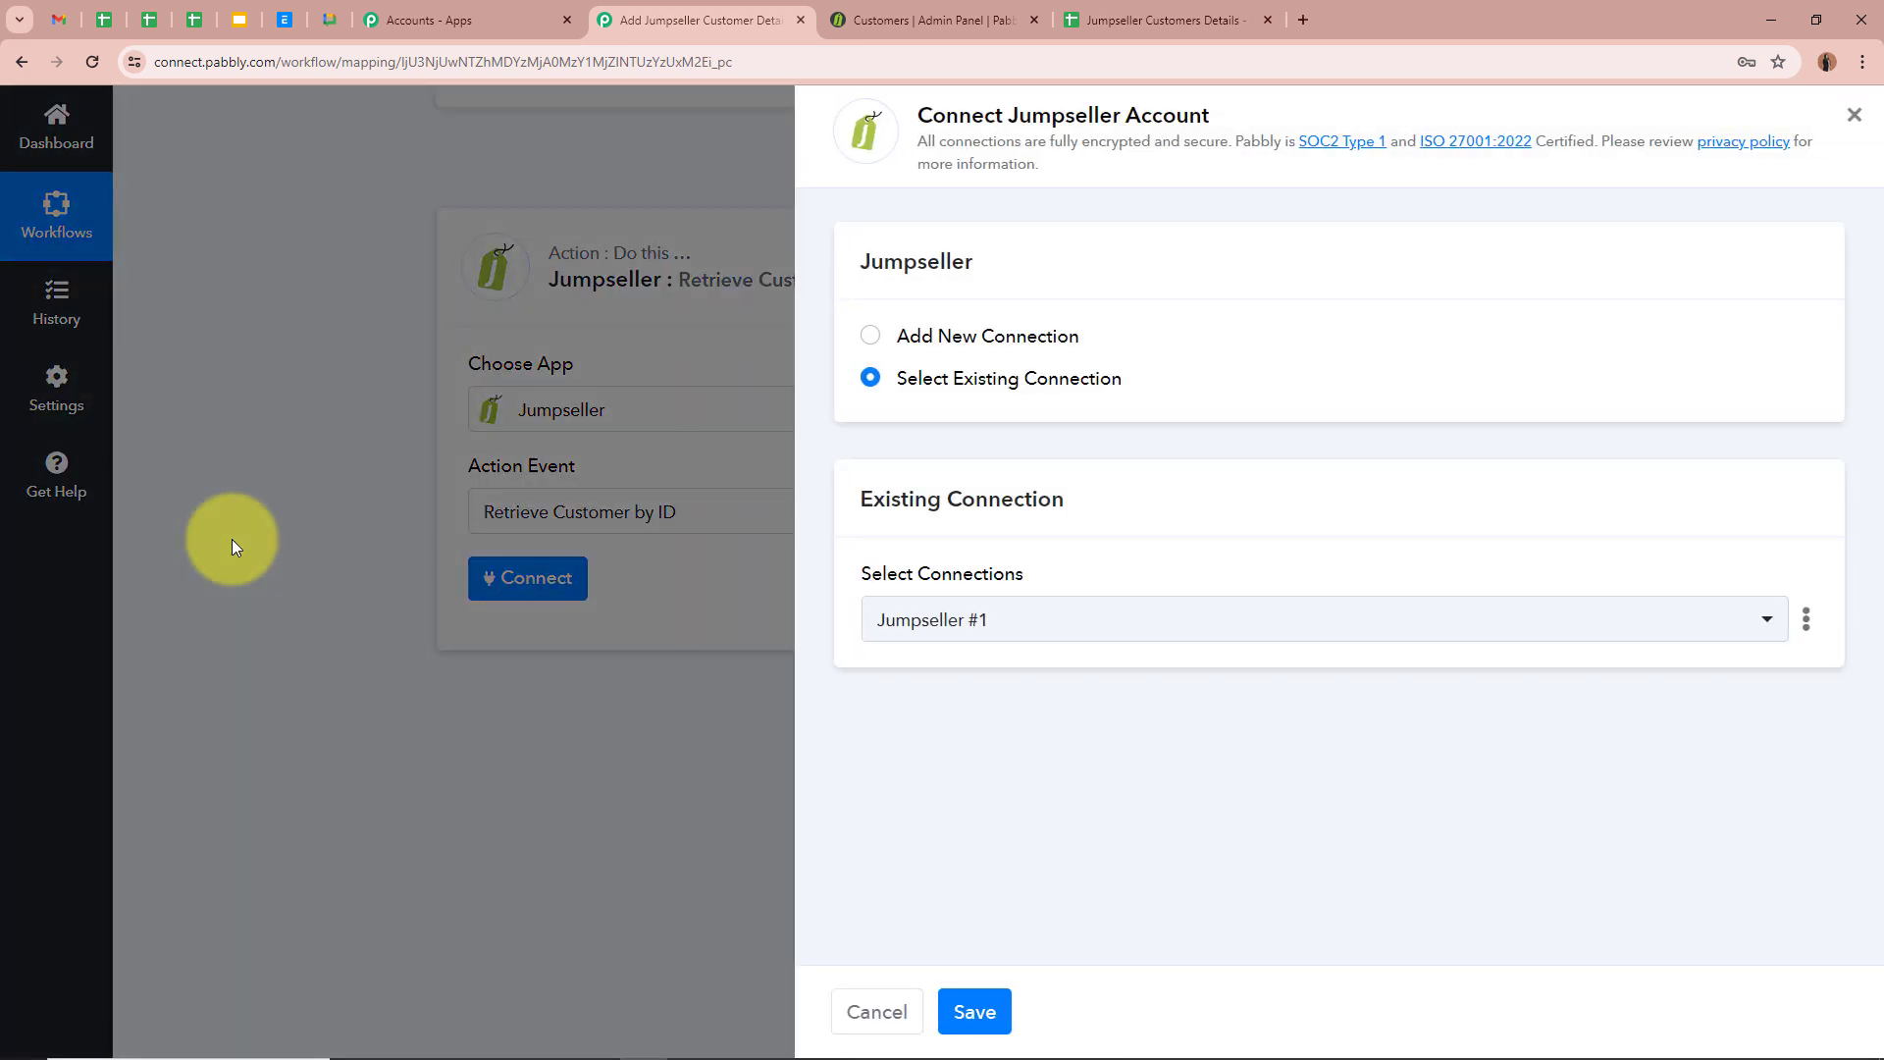
pyautogui.click(870, 336)
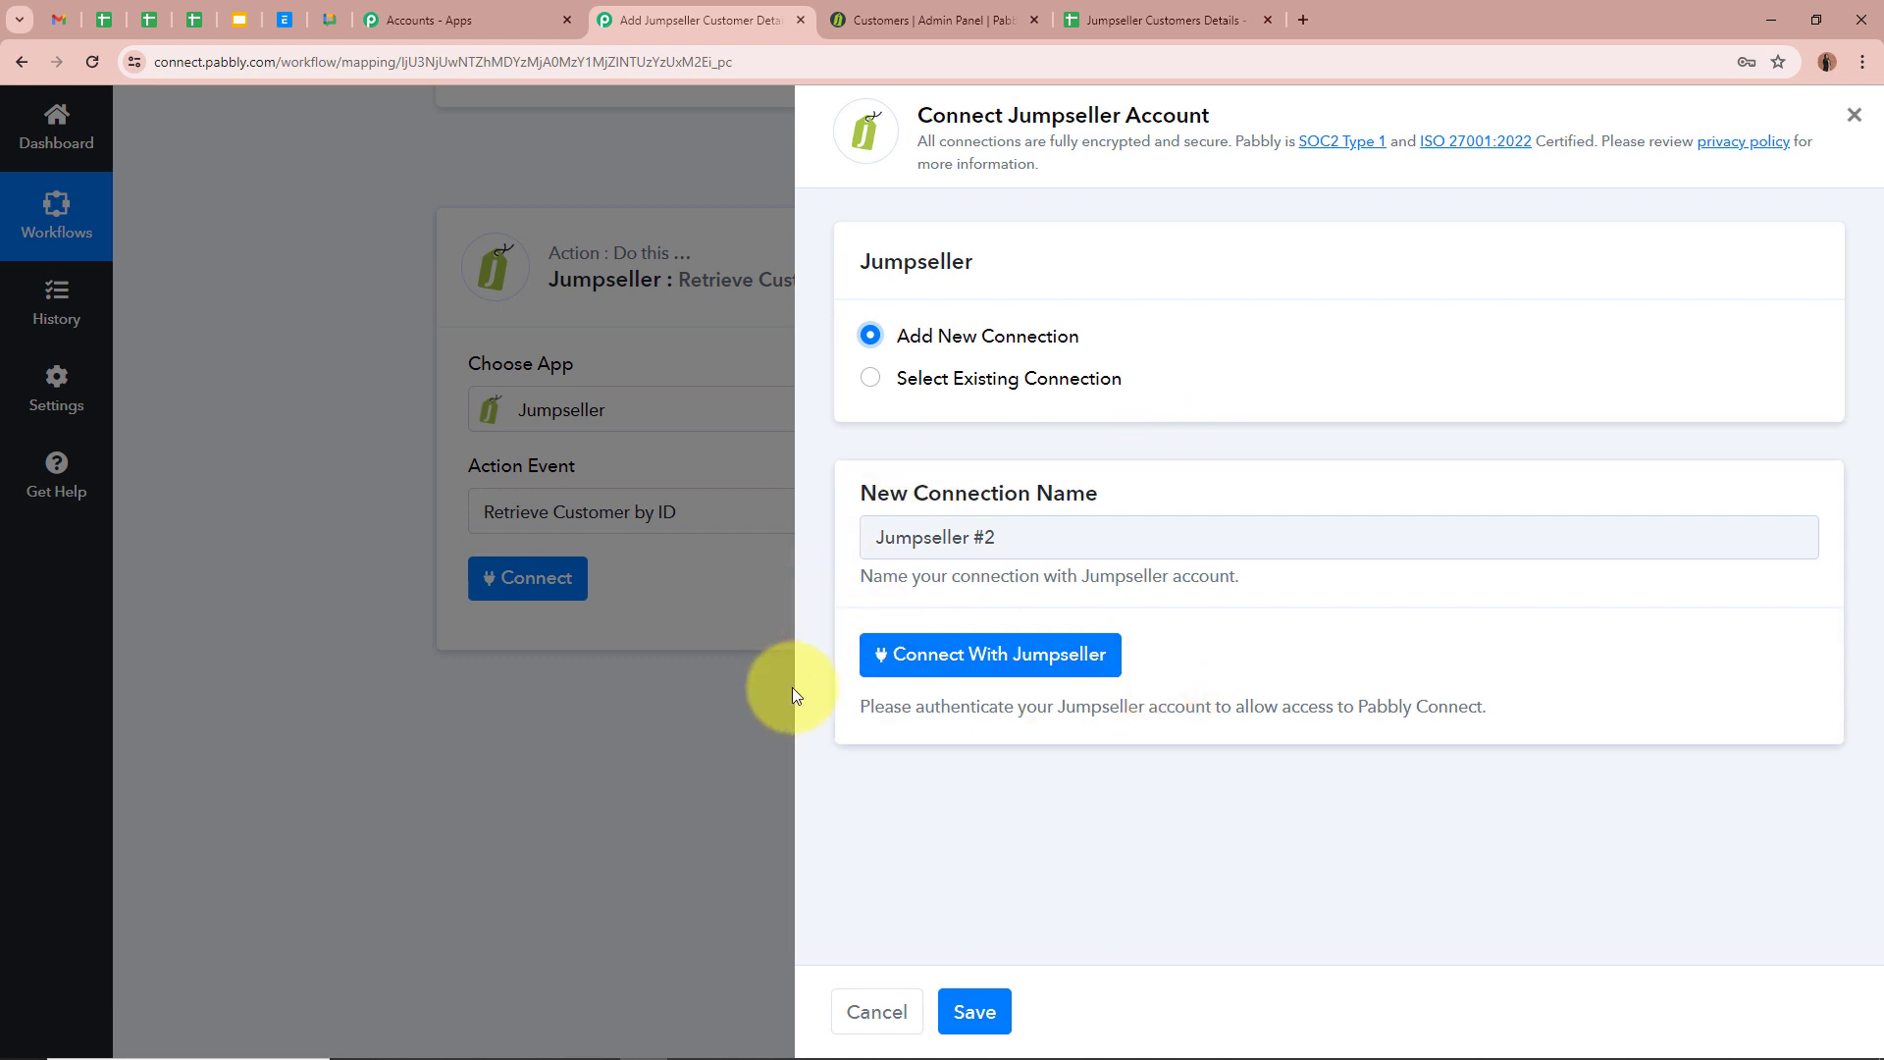
pyautogui.click(1051, 655)
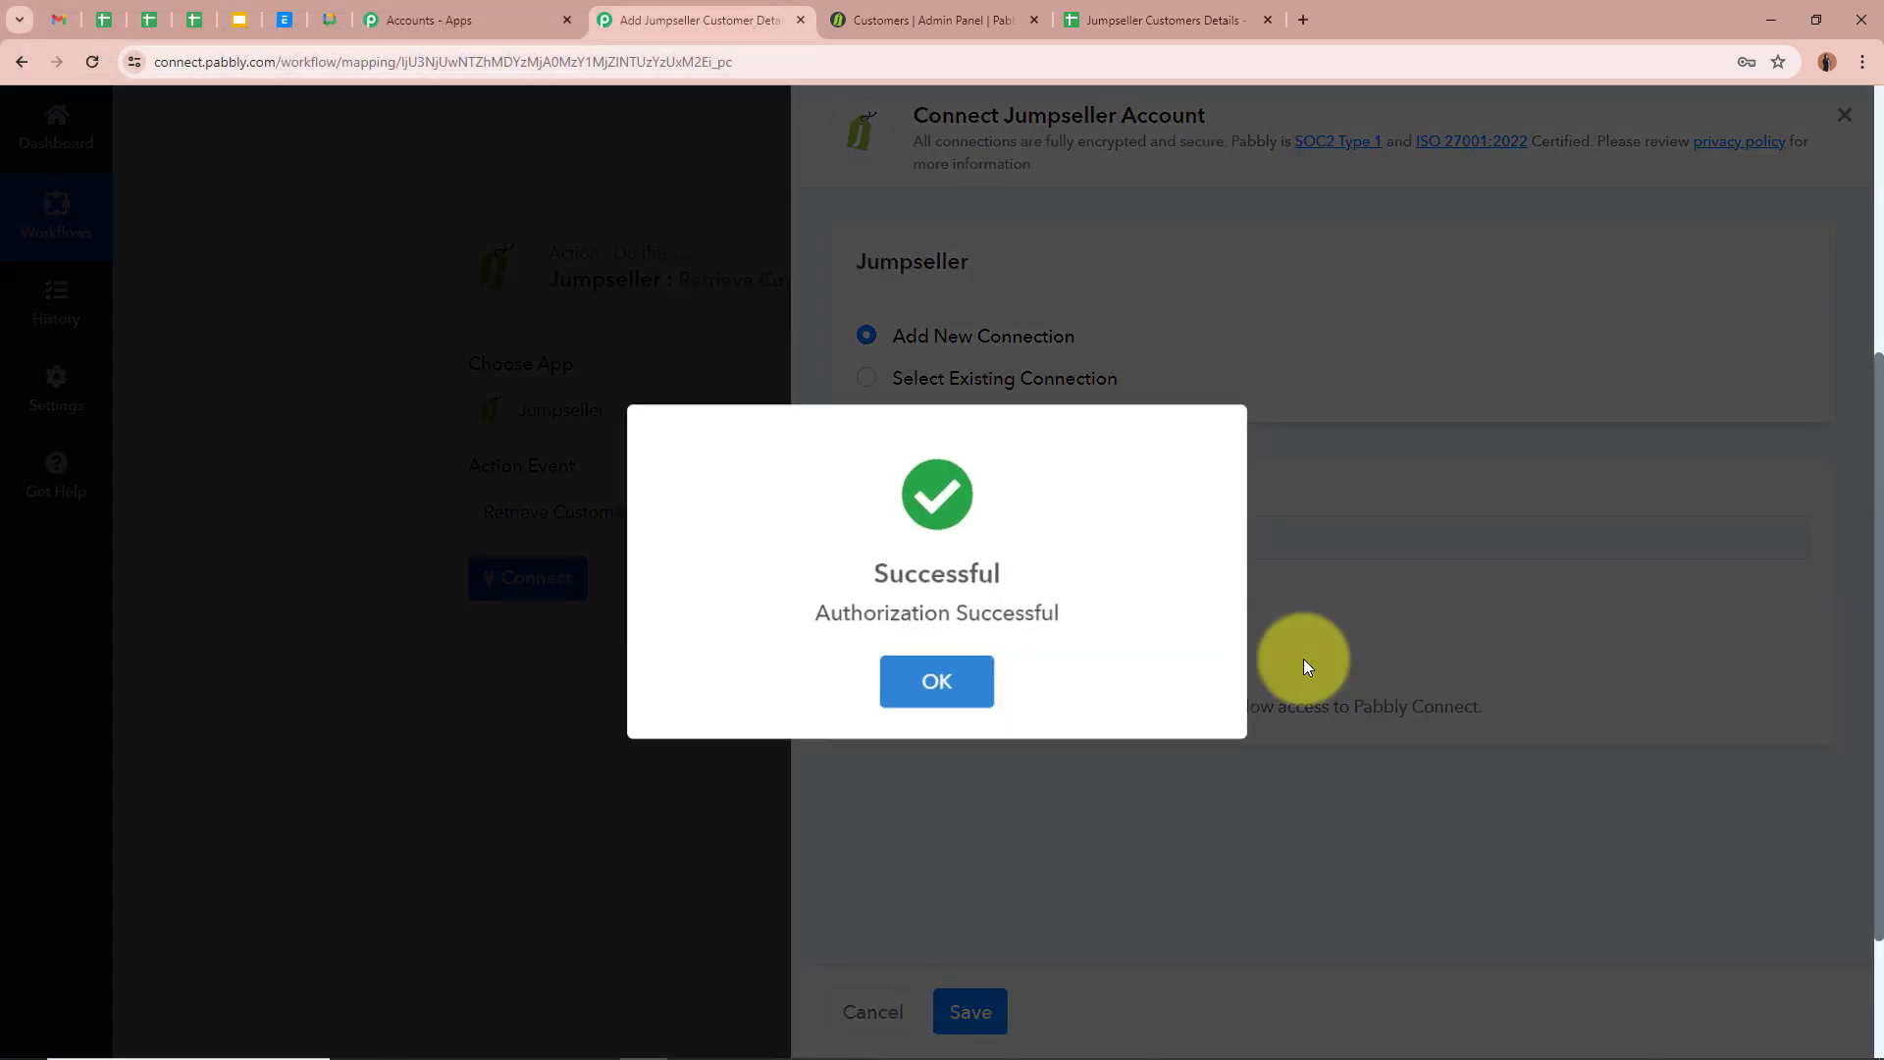
pyautogui.click(937, 682)
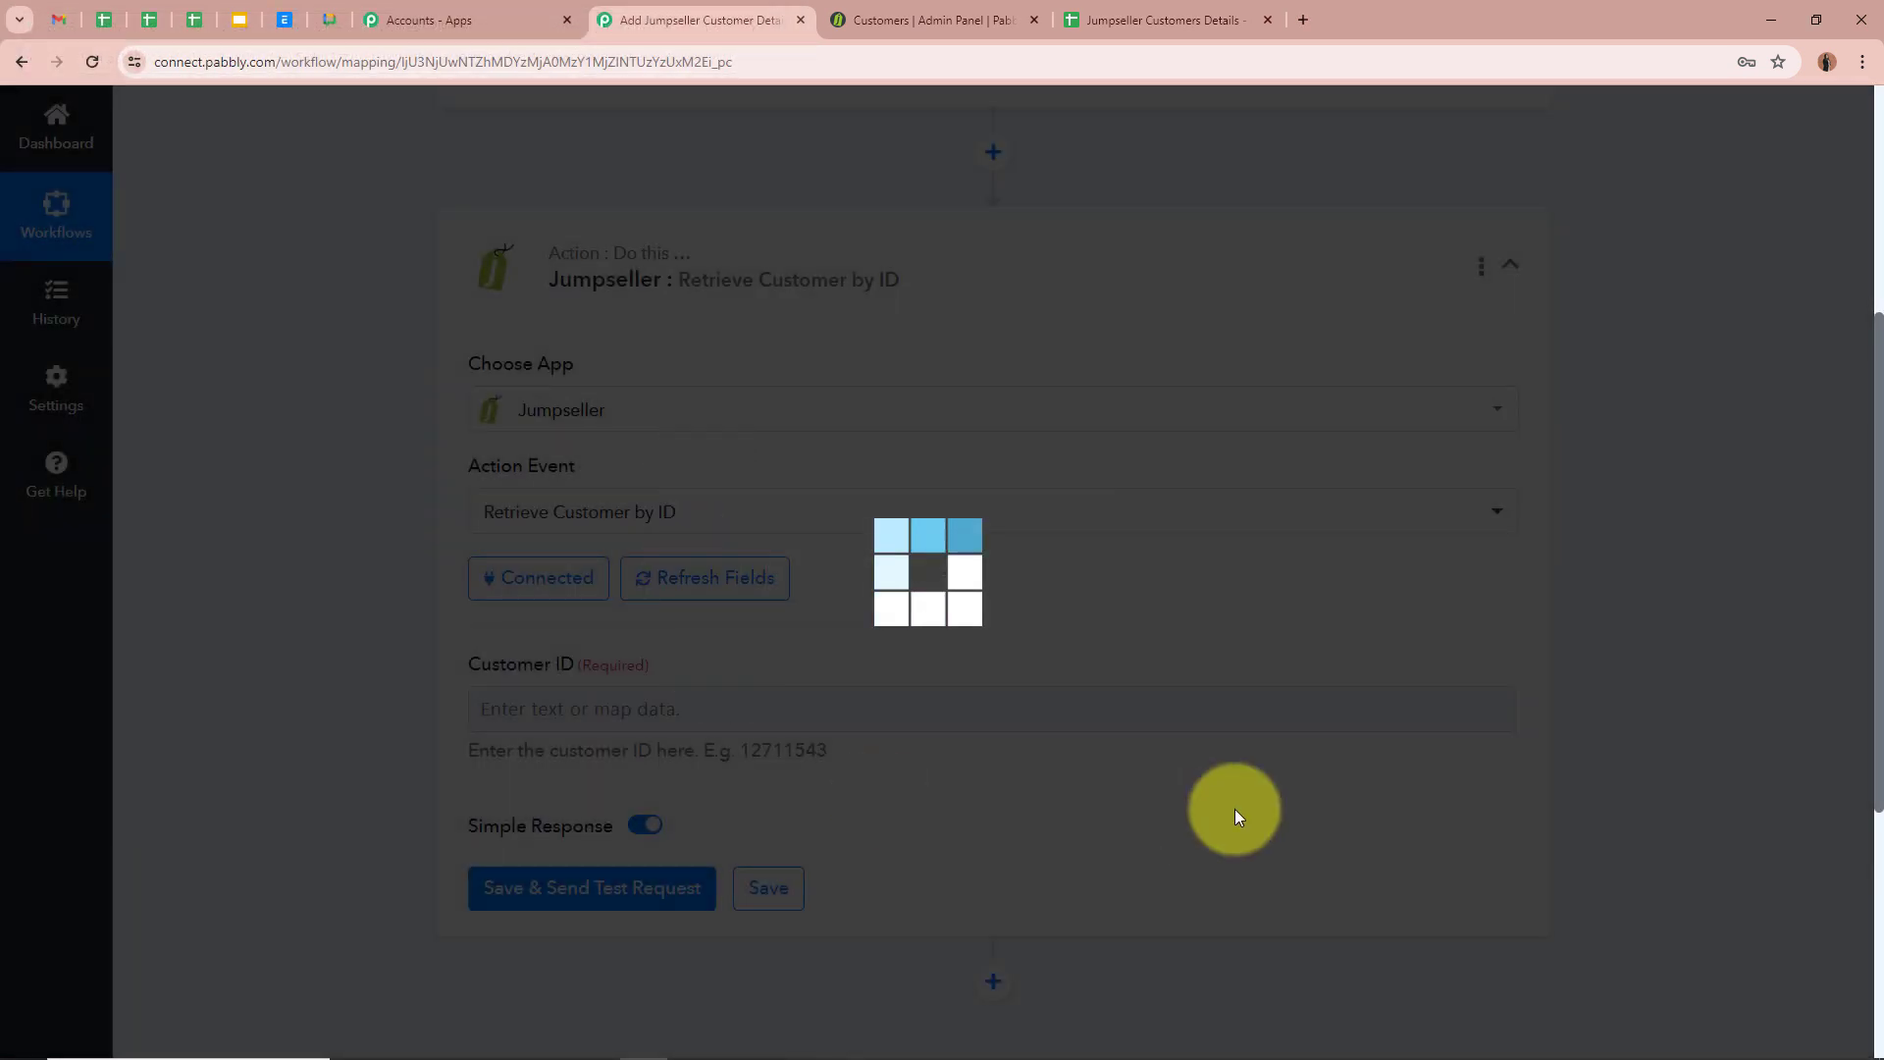
# Map the action's Customer ID field to the Customer Id value from the New Customer Created trigger
pyautogui.scroll(-3, 316, 597)
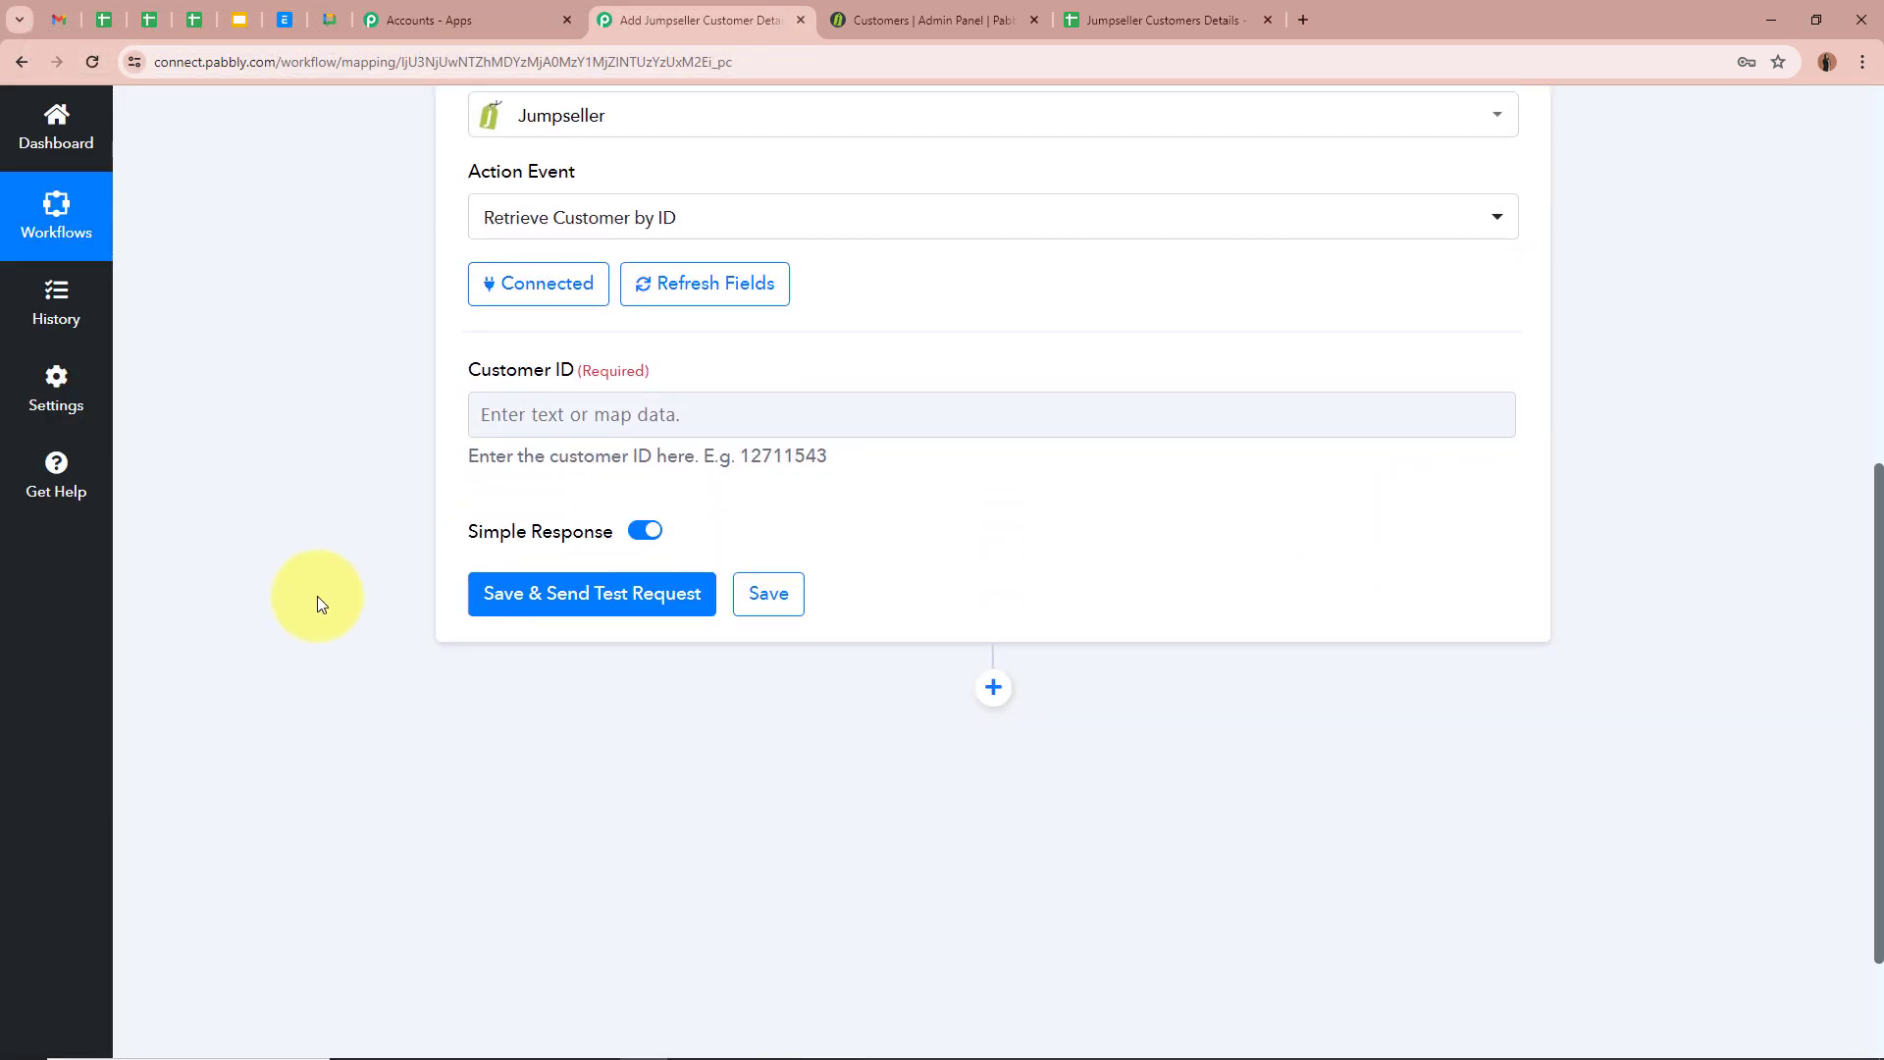
pyautogui.scroll(1, 316, 597)
pyautogui.scroll(-1, 393, 442)
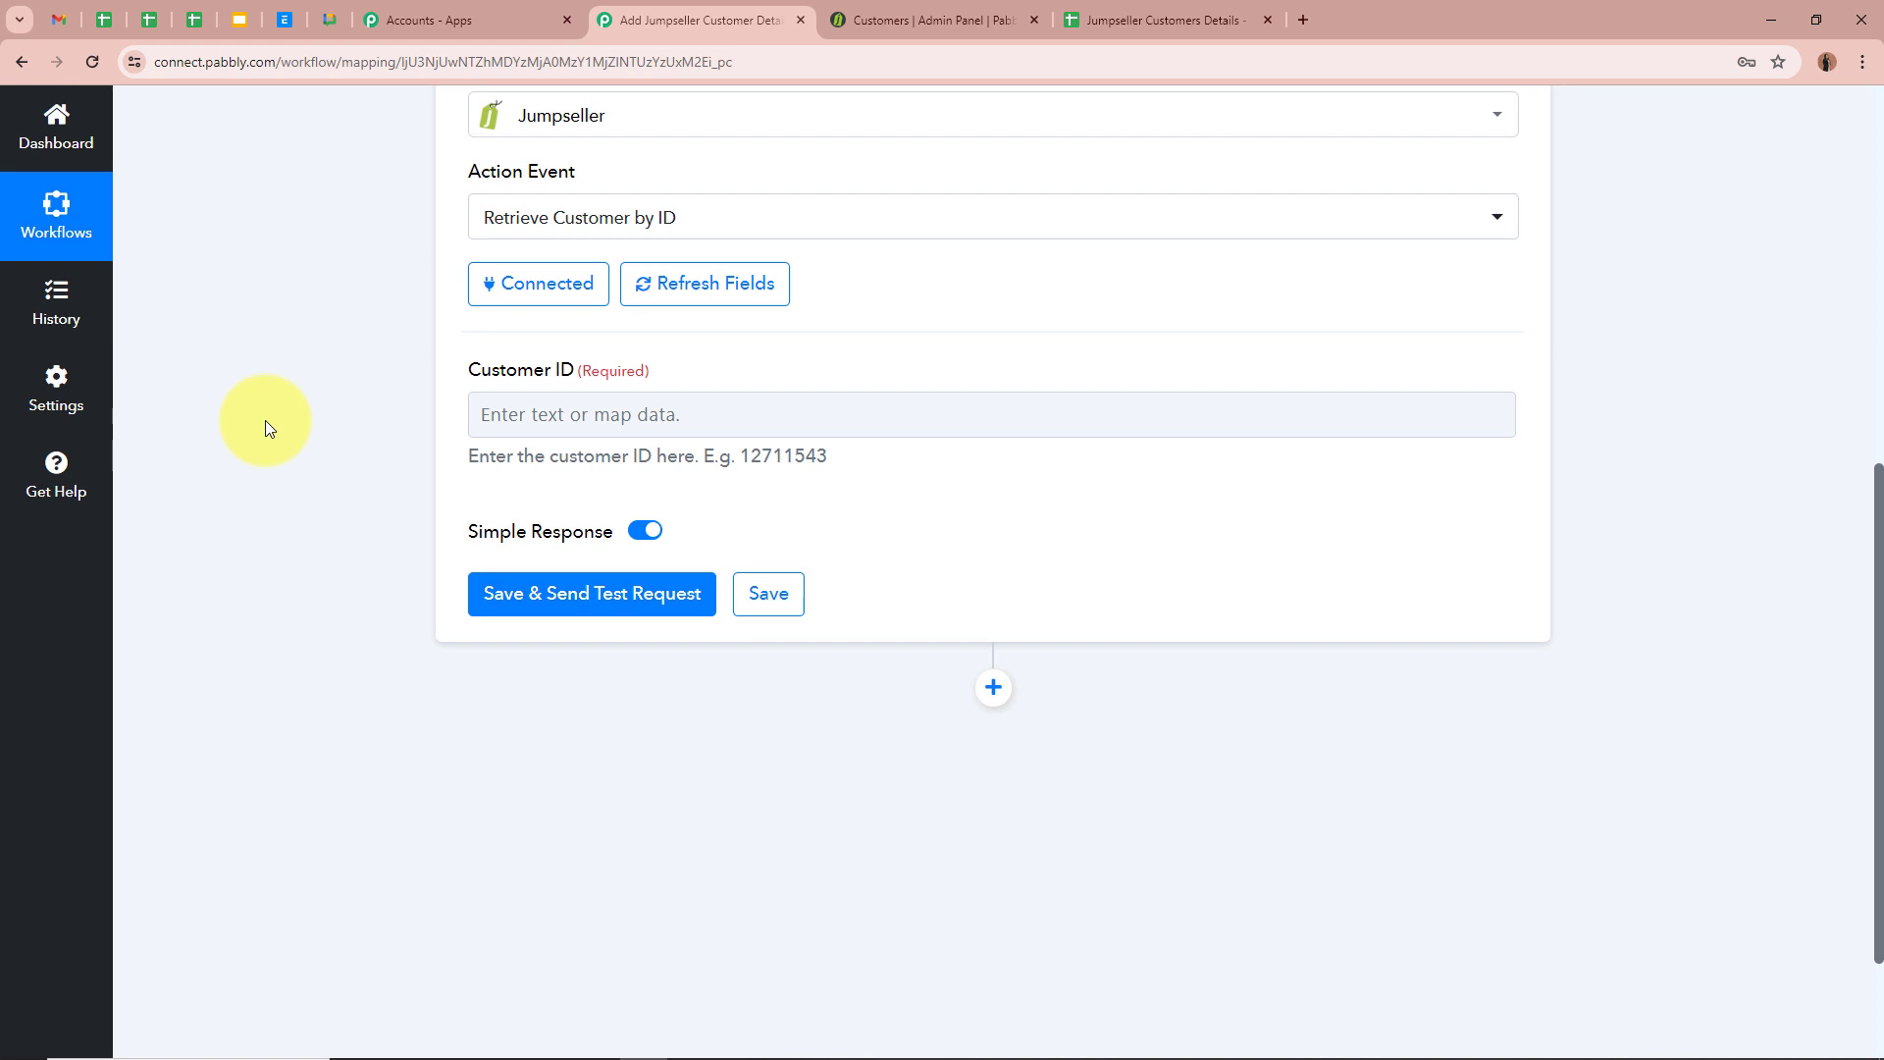
pyautogui.click(530, 417)
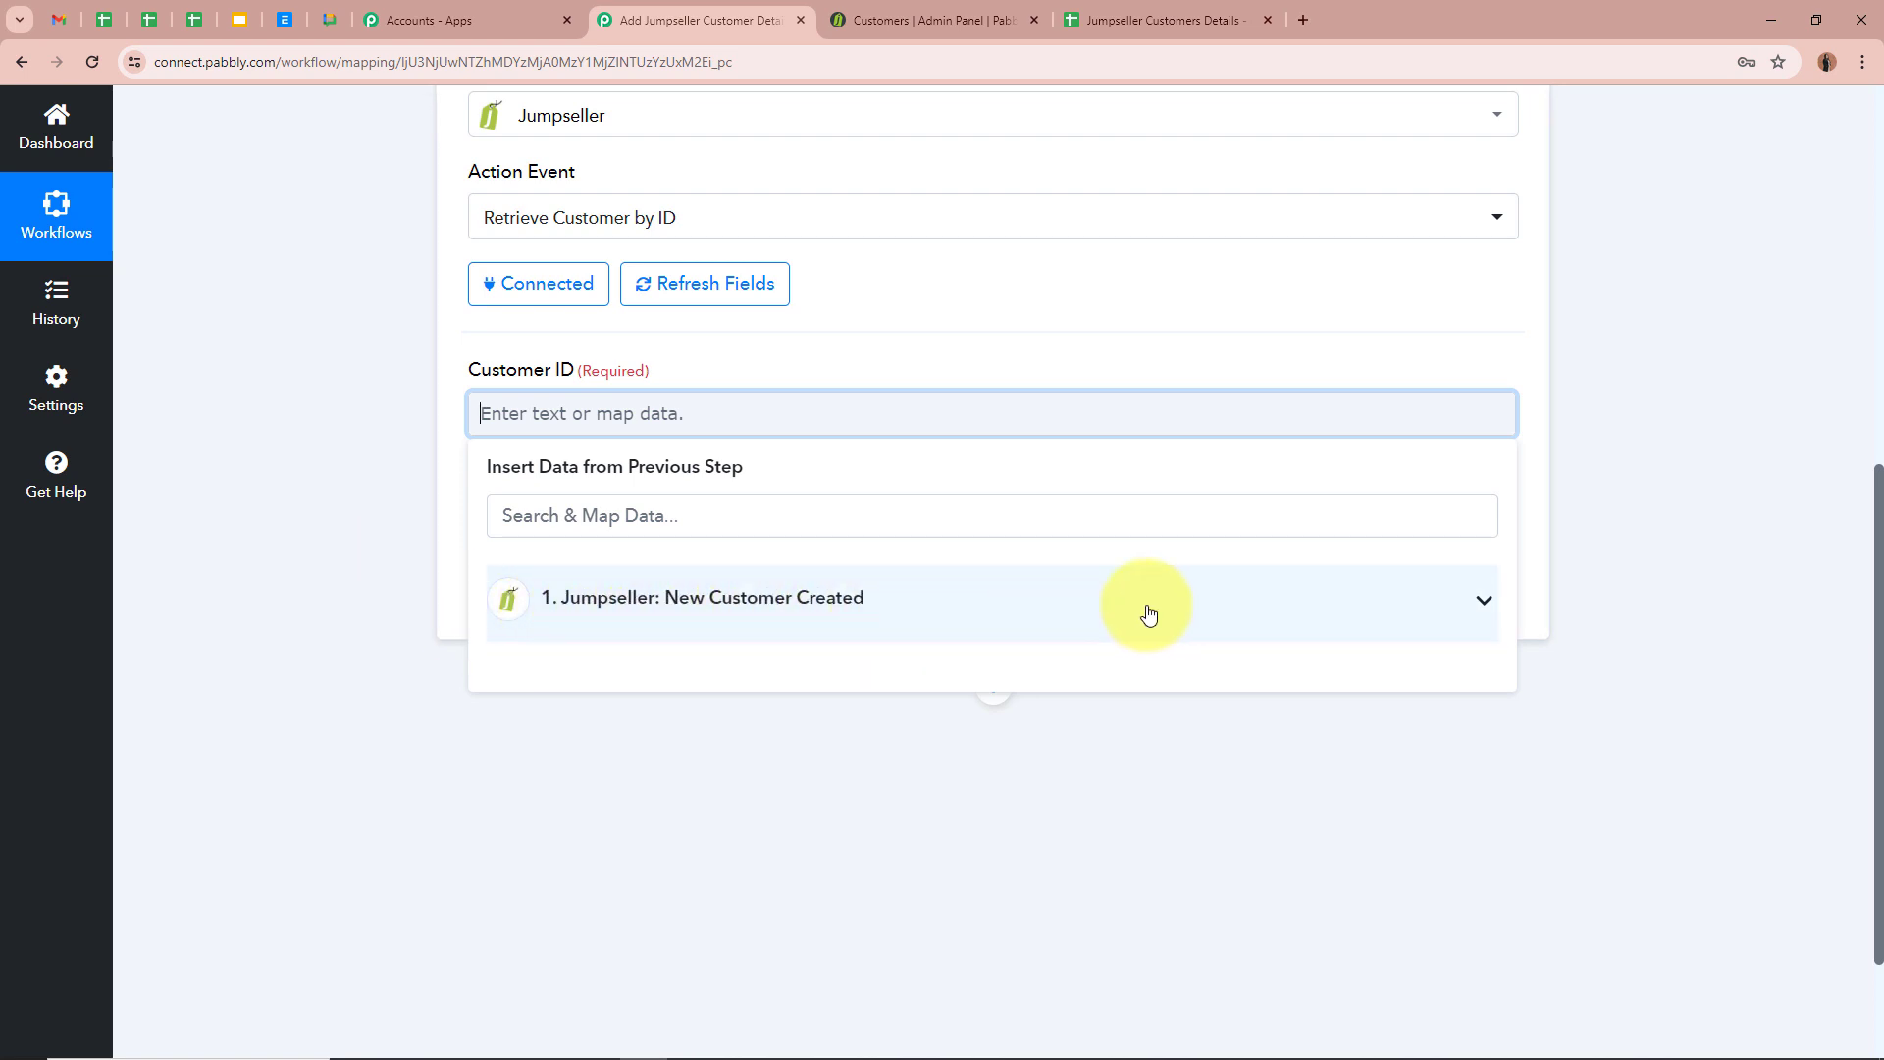
pyautogui.click(1481, 601)
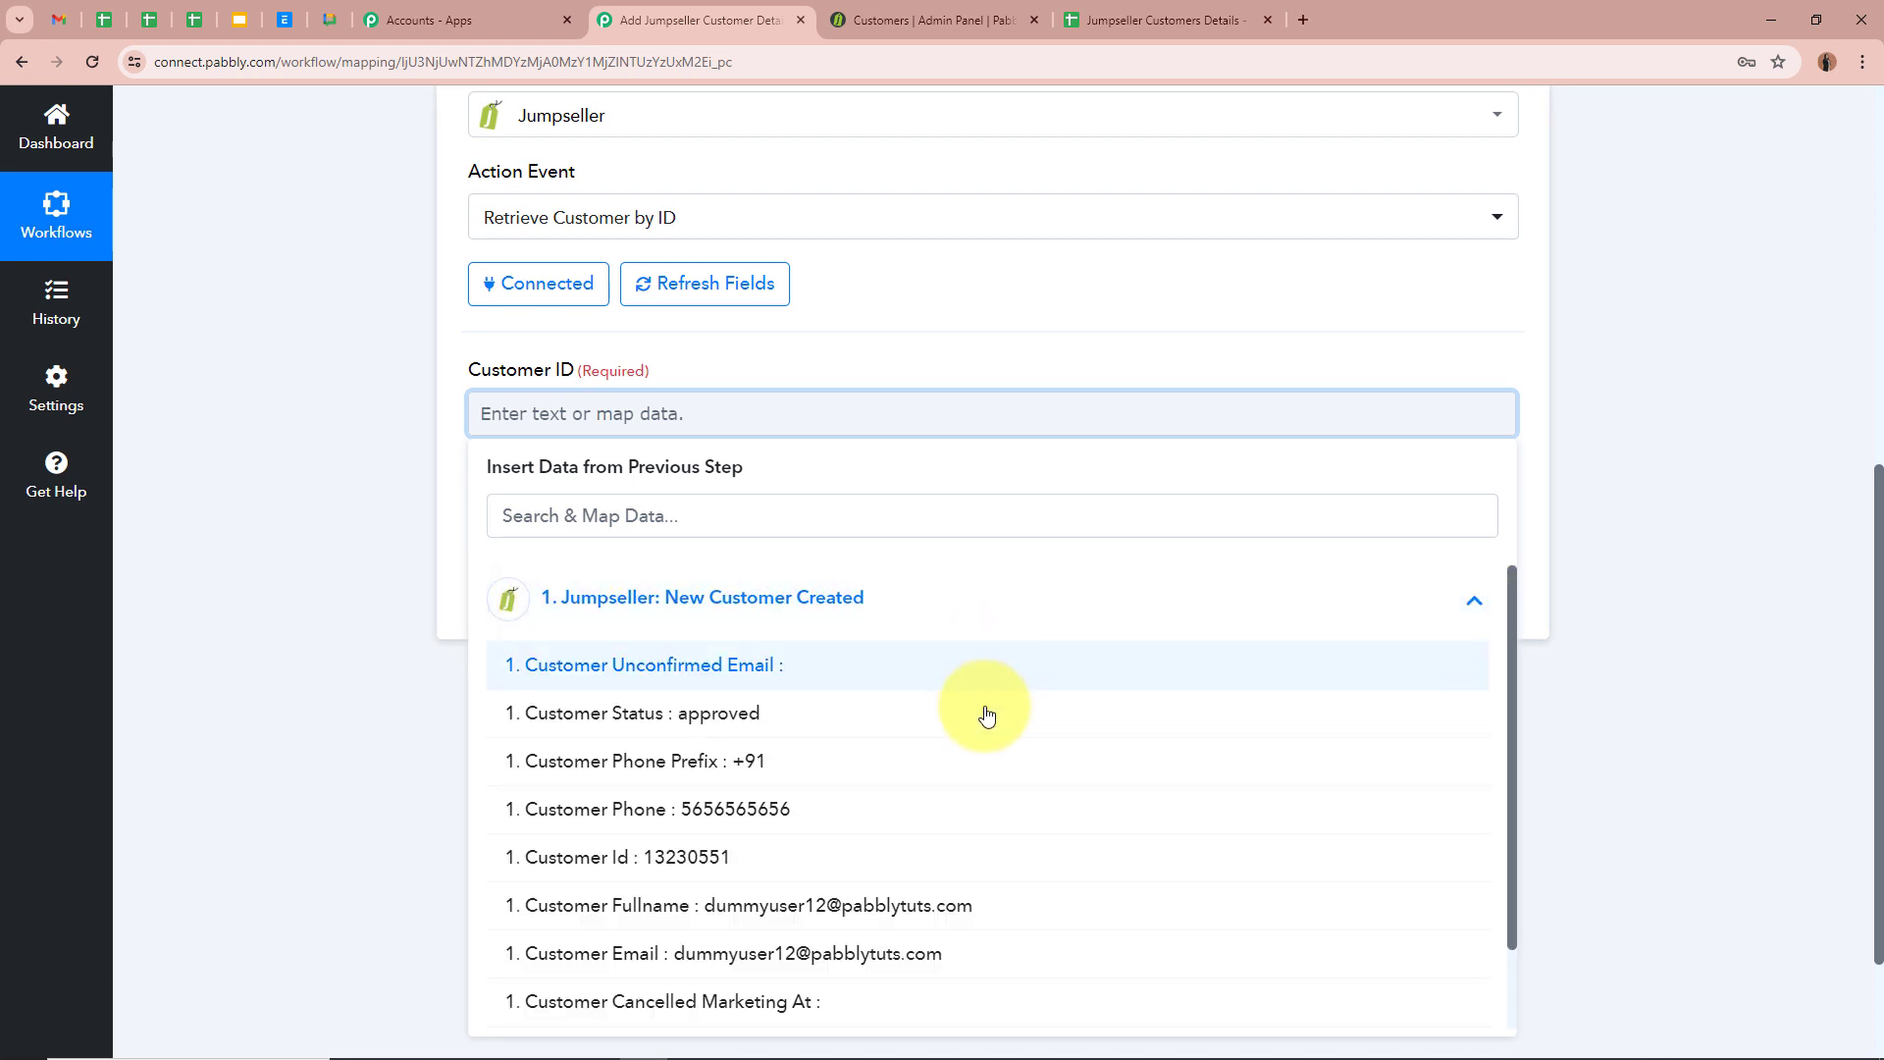
pyautogui.scroll(-1, 954, 938)
pyautogui.scroll(1, 954, 938)
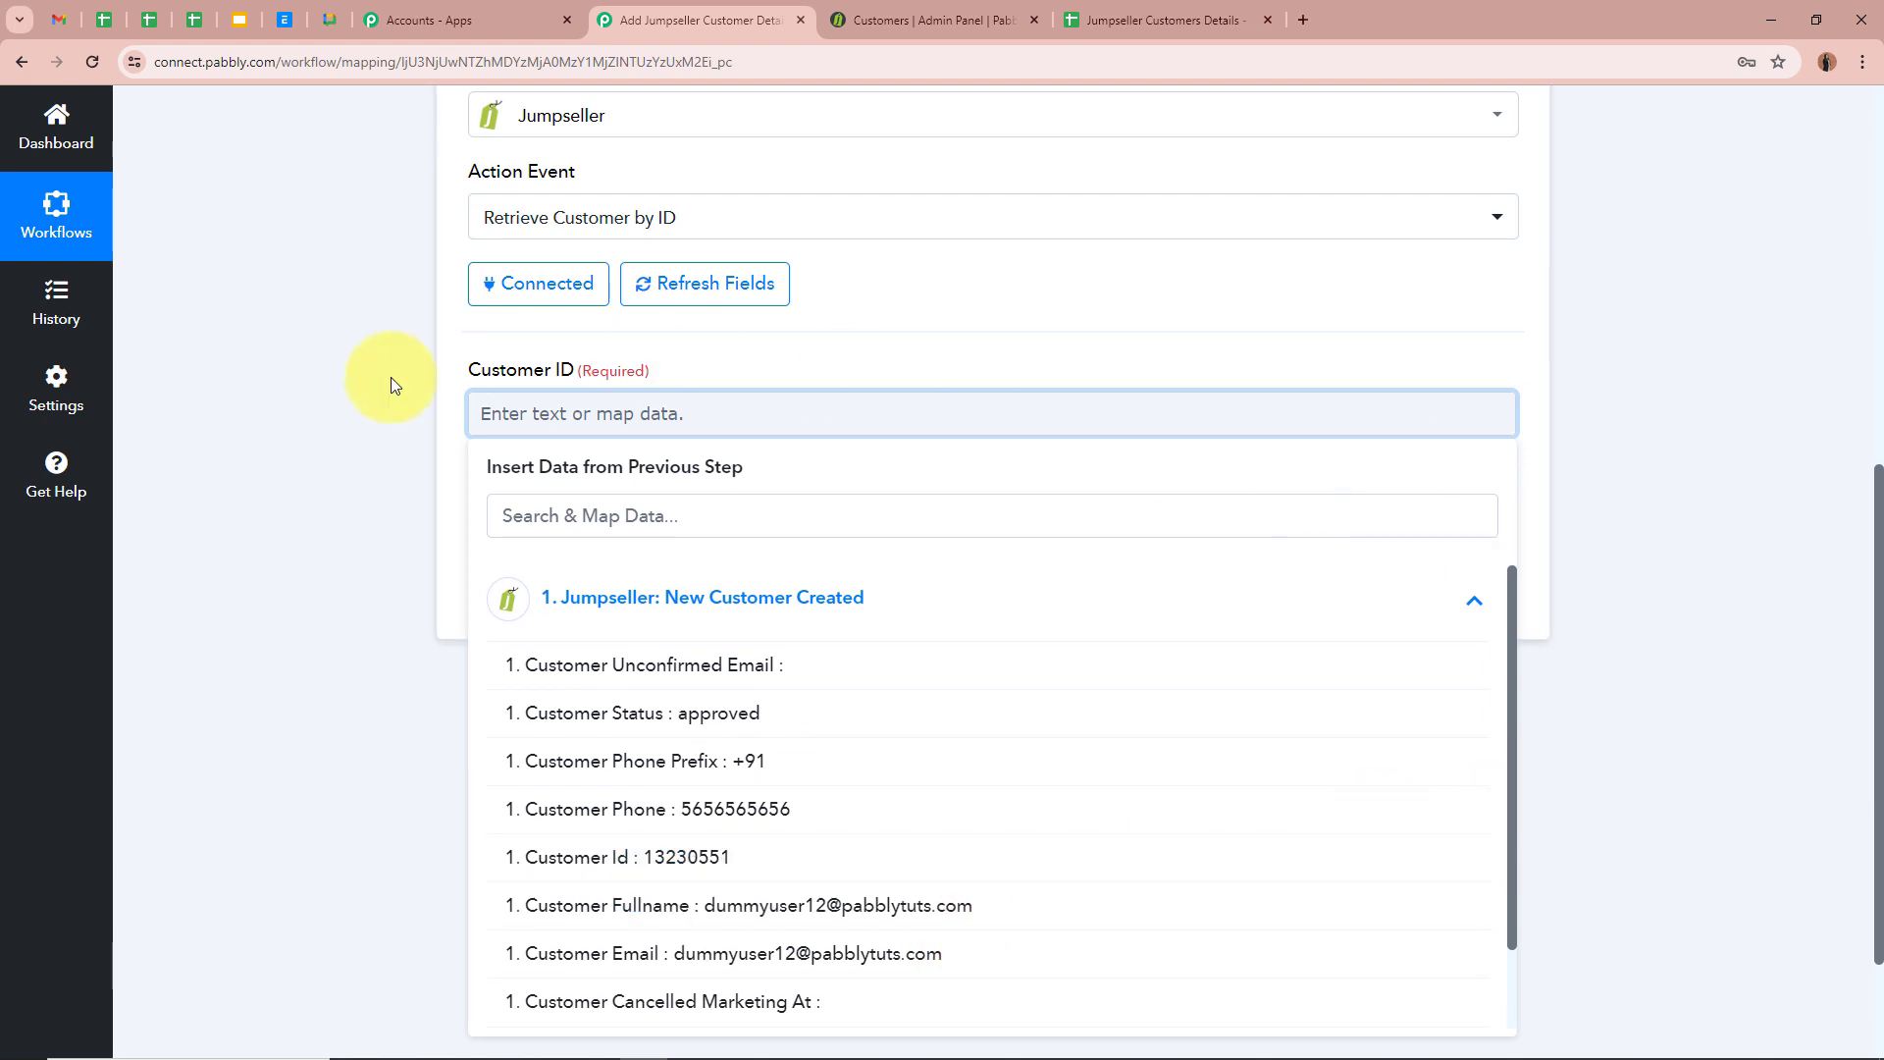
pyautogui.click(577, 860)
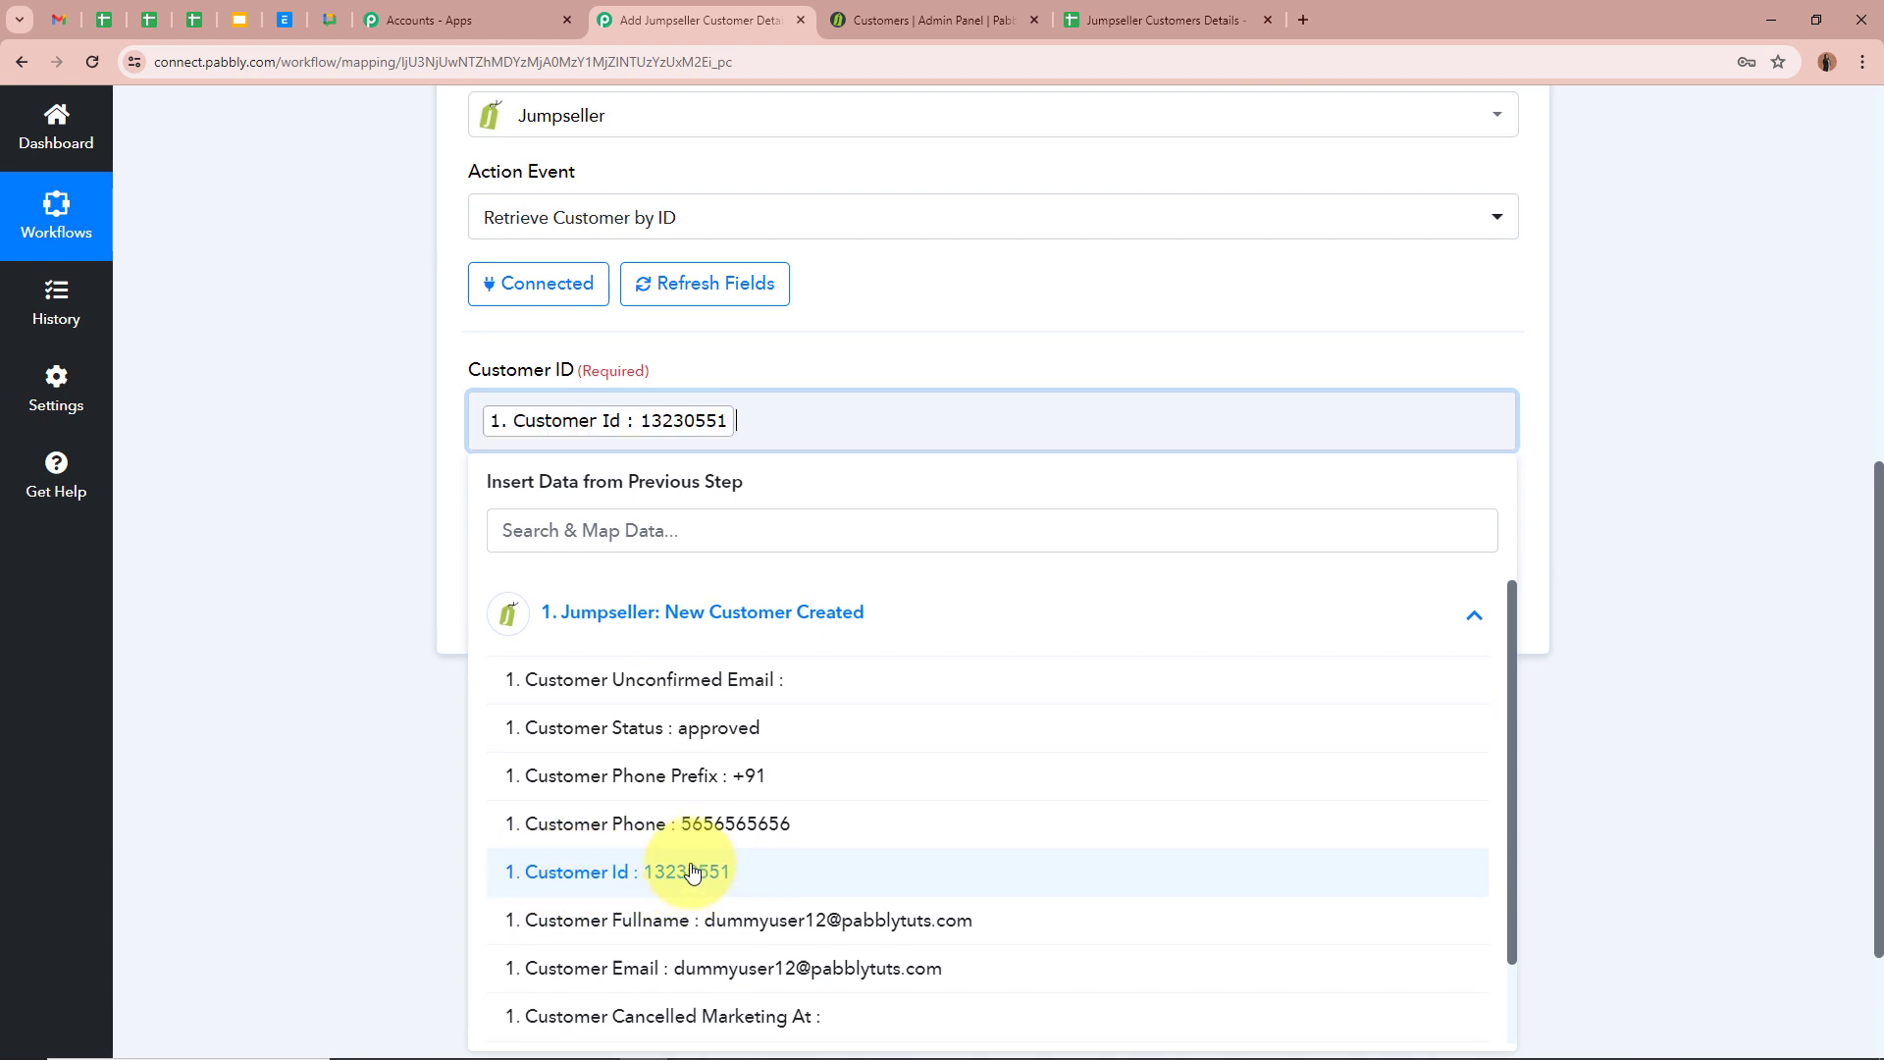
pyautogui.click(439, 573)
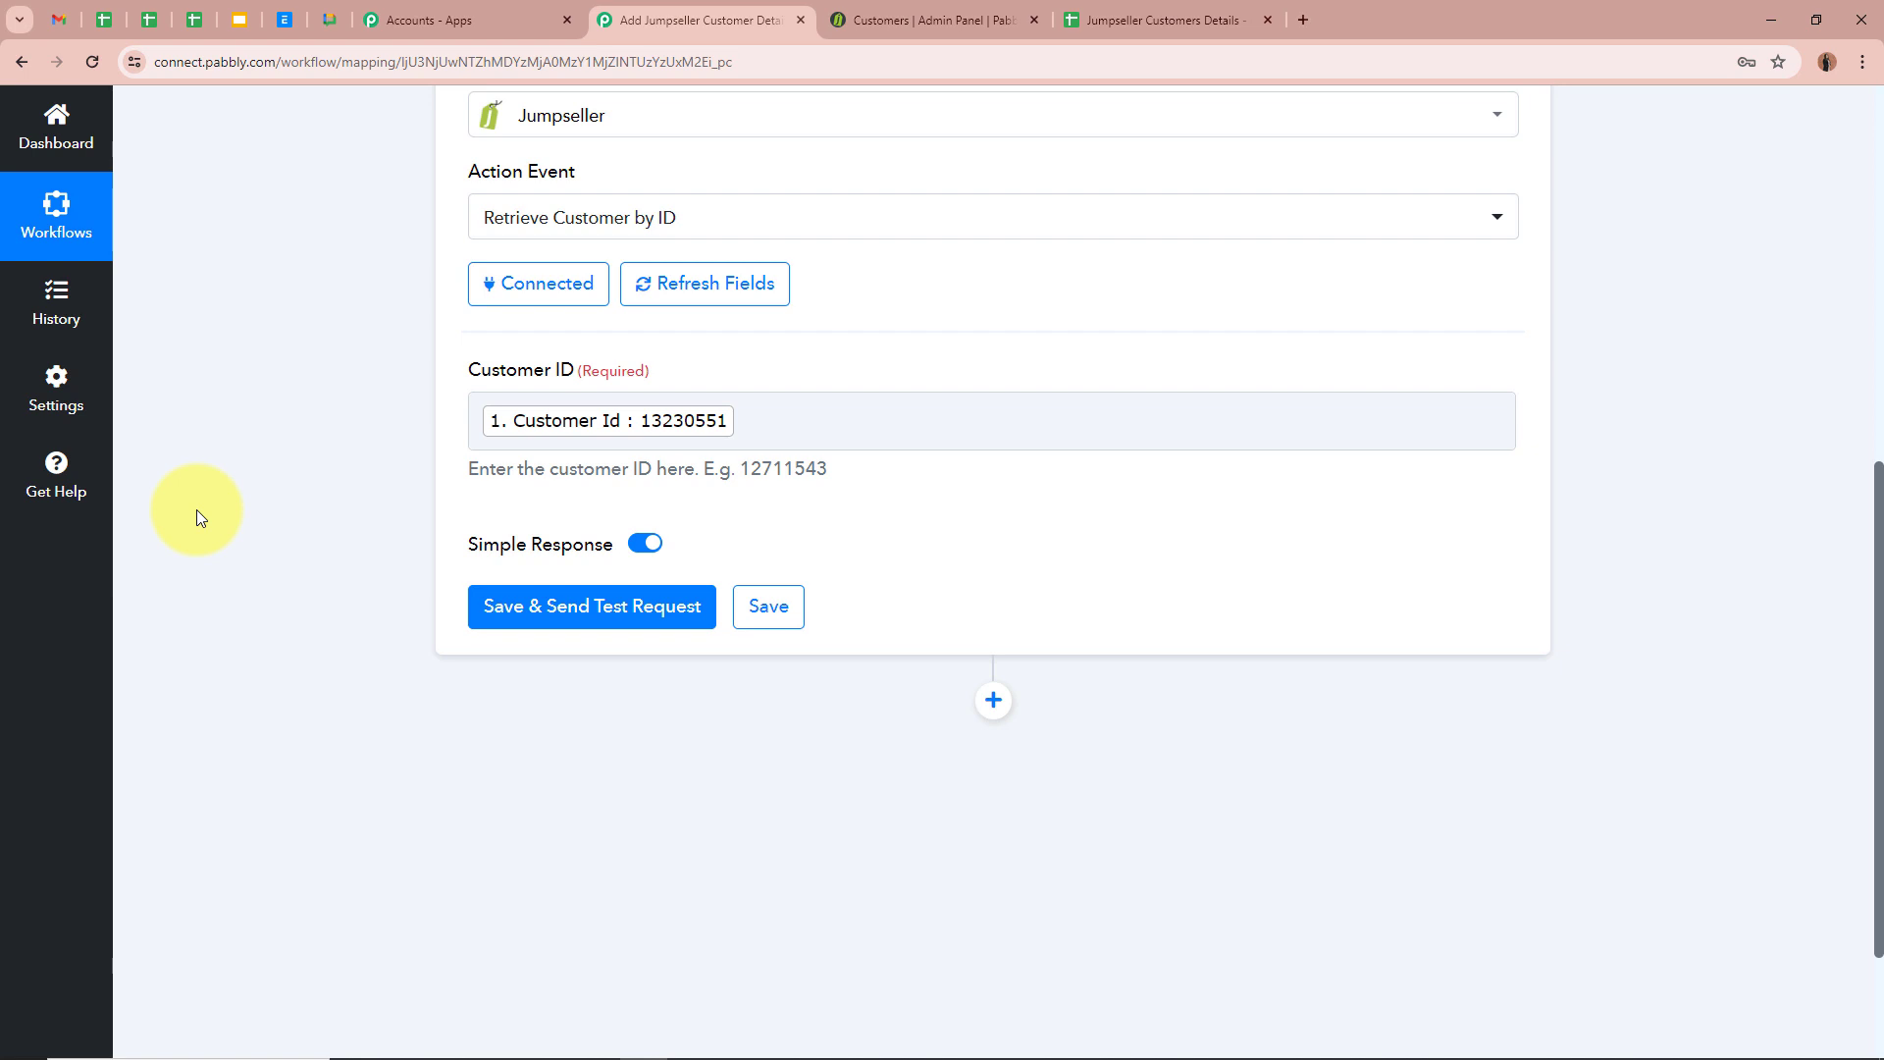
# Save the Retrieve Customer by ID action with a test request, and examine the returned response for the customer's first and last name
pyautogui.scroll(7, 323, 532)
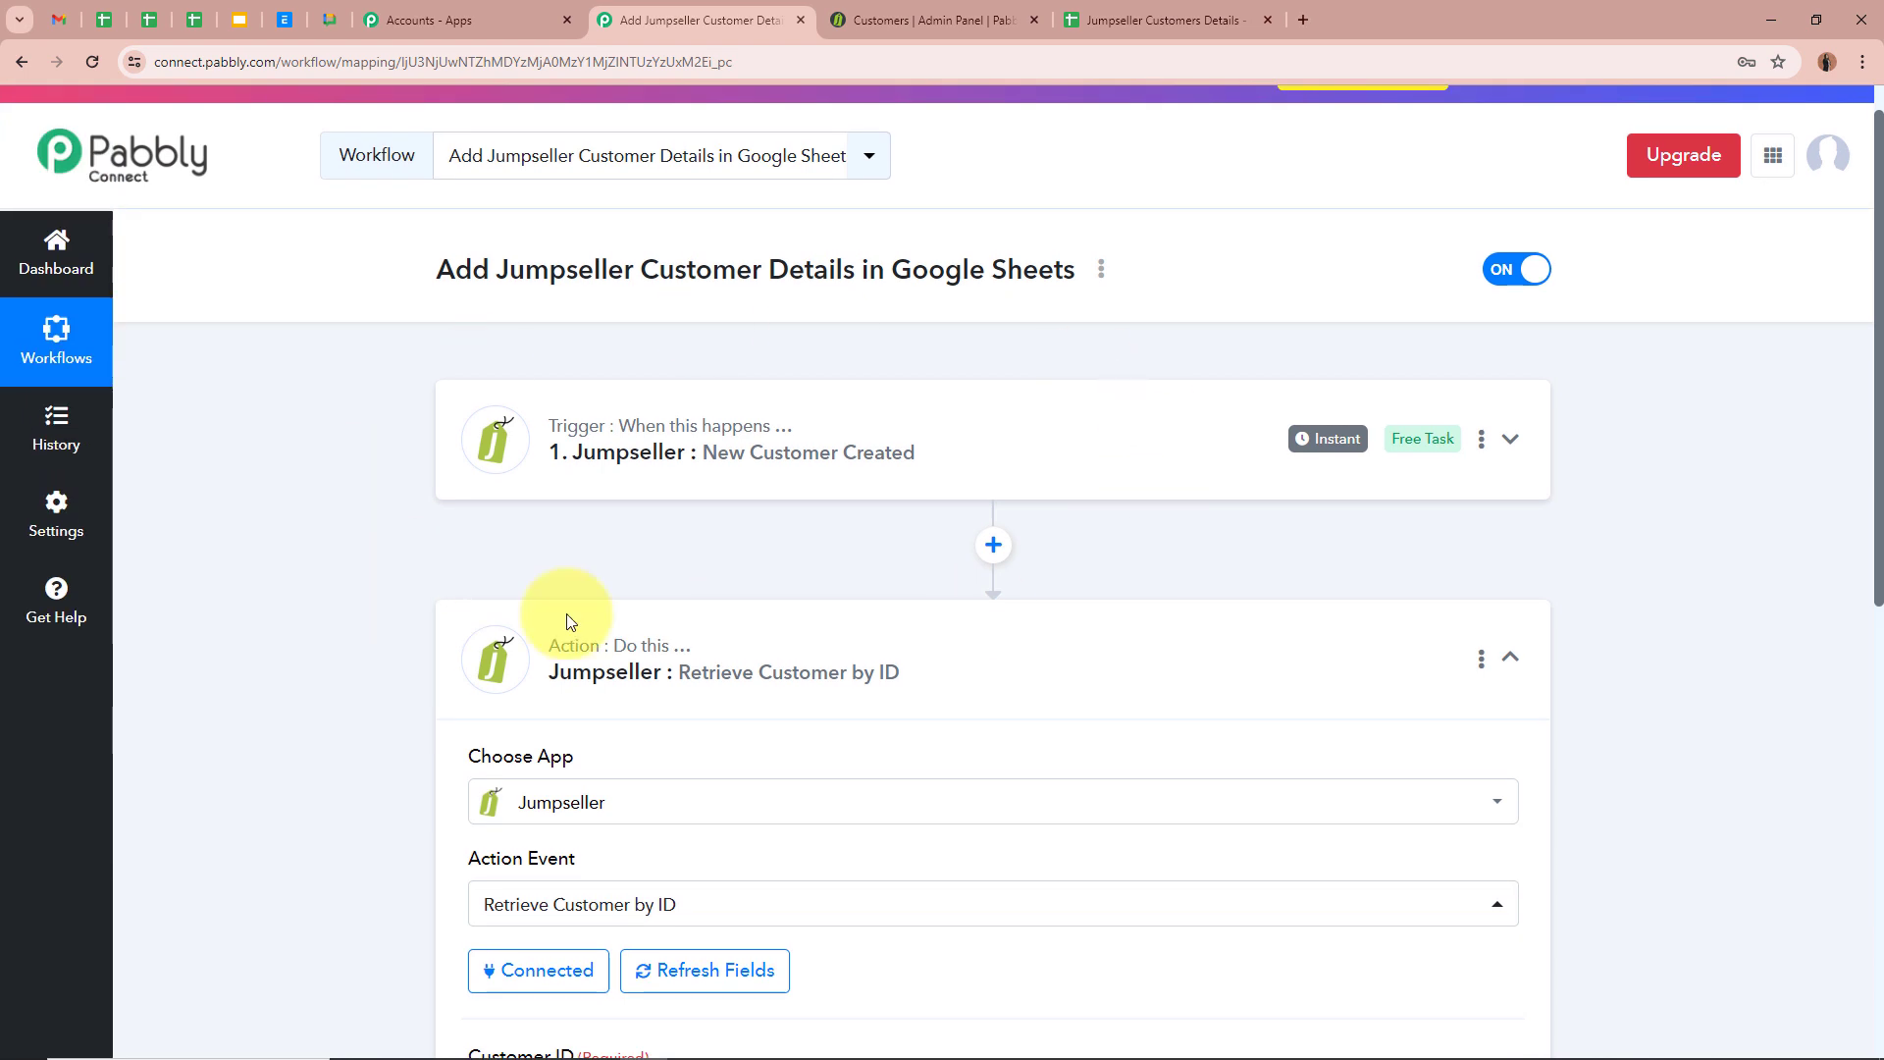
pyautogui.moveTo(655, 424)
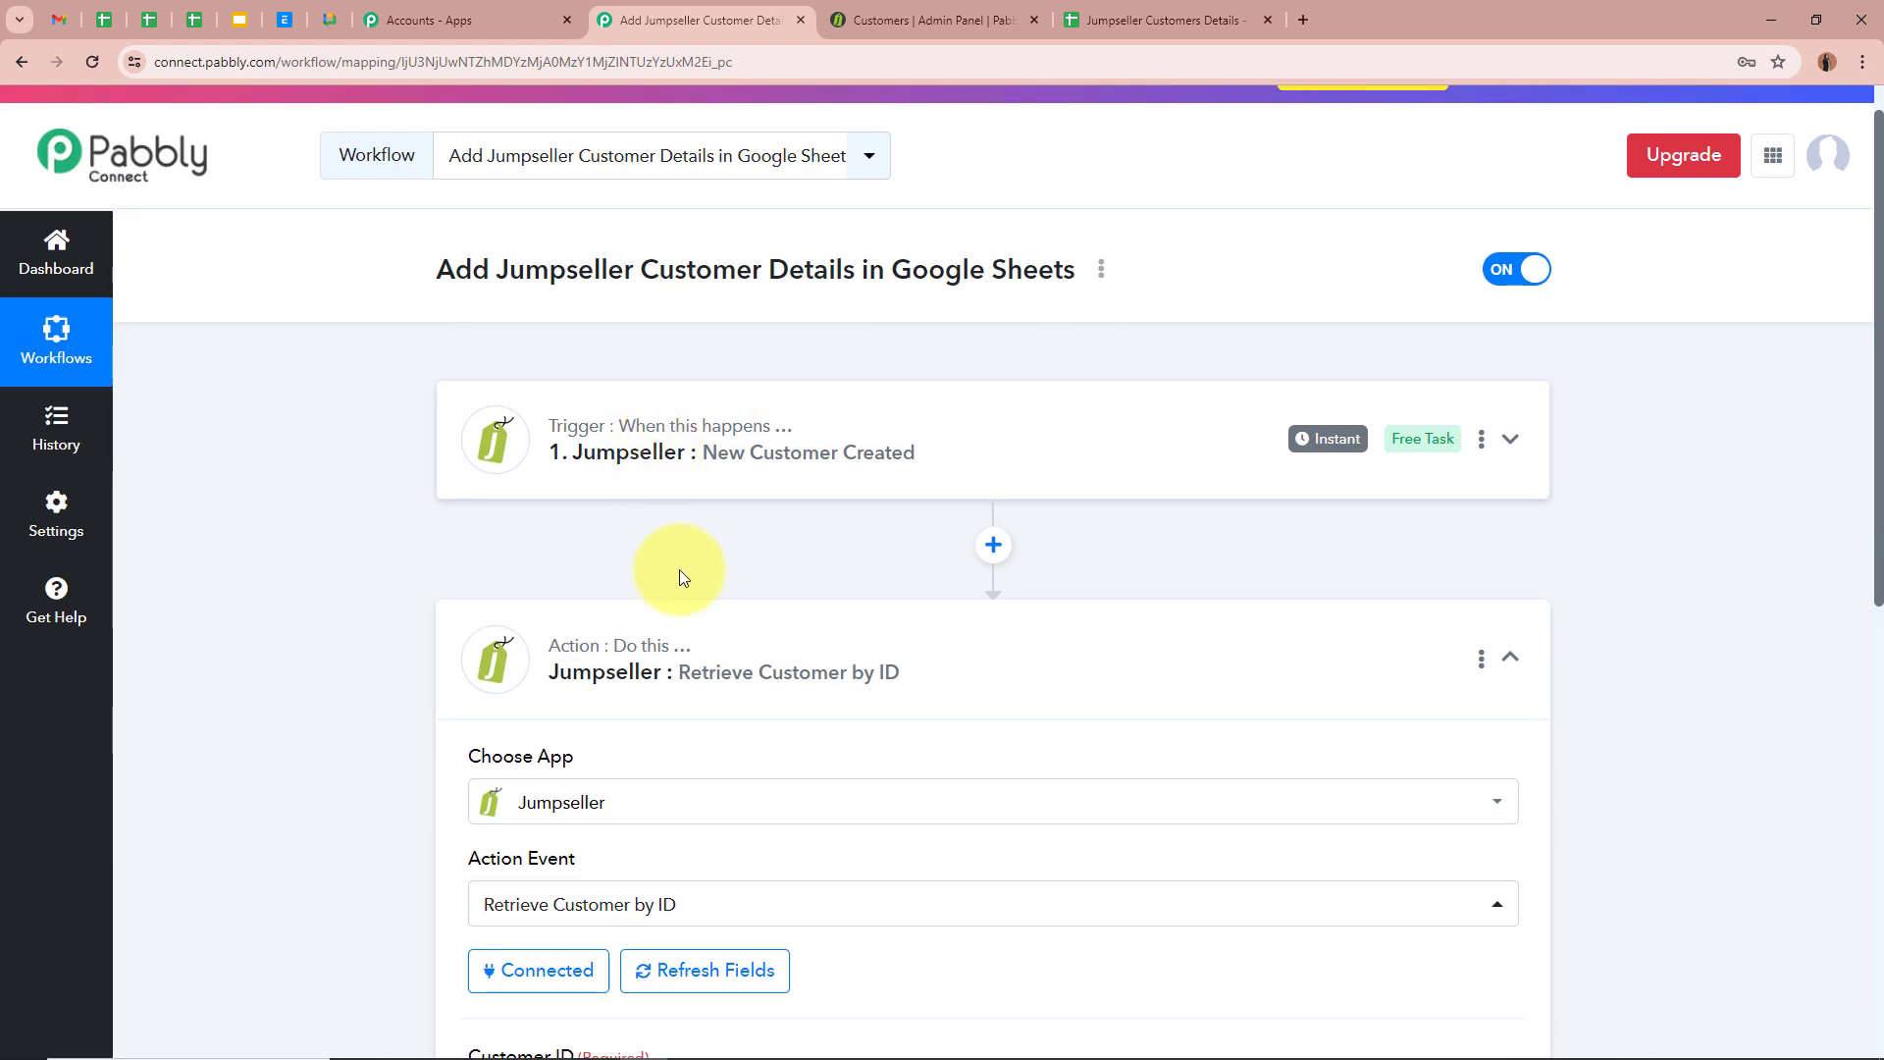
pyautogui.scroll(-7, 675, 573)
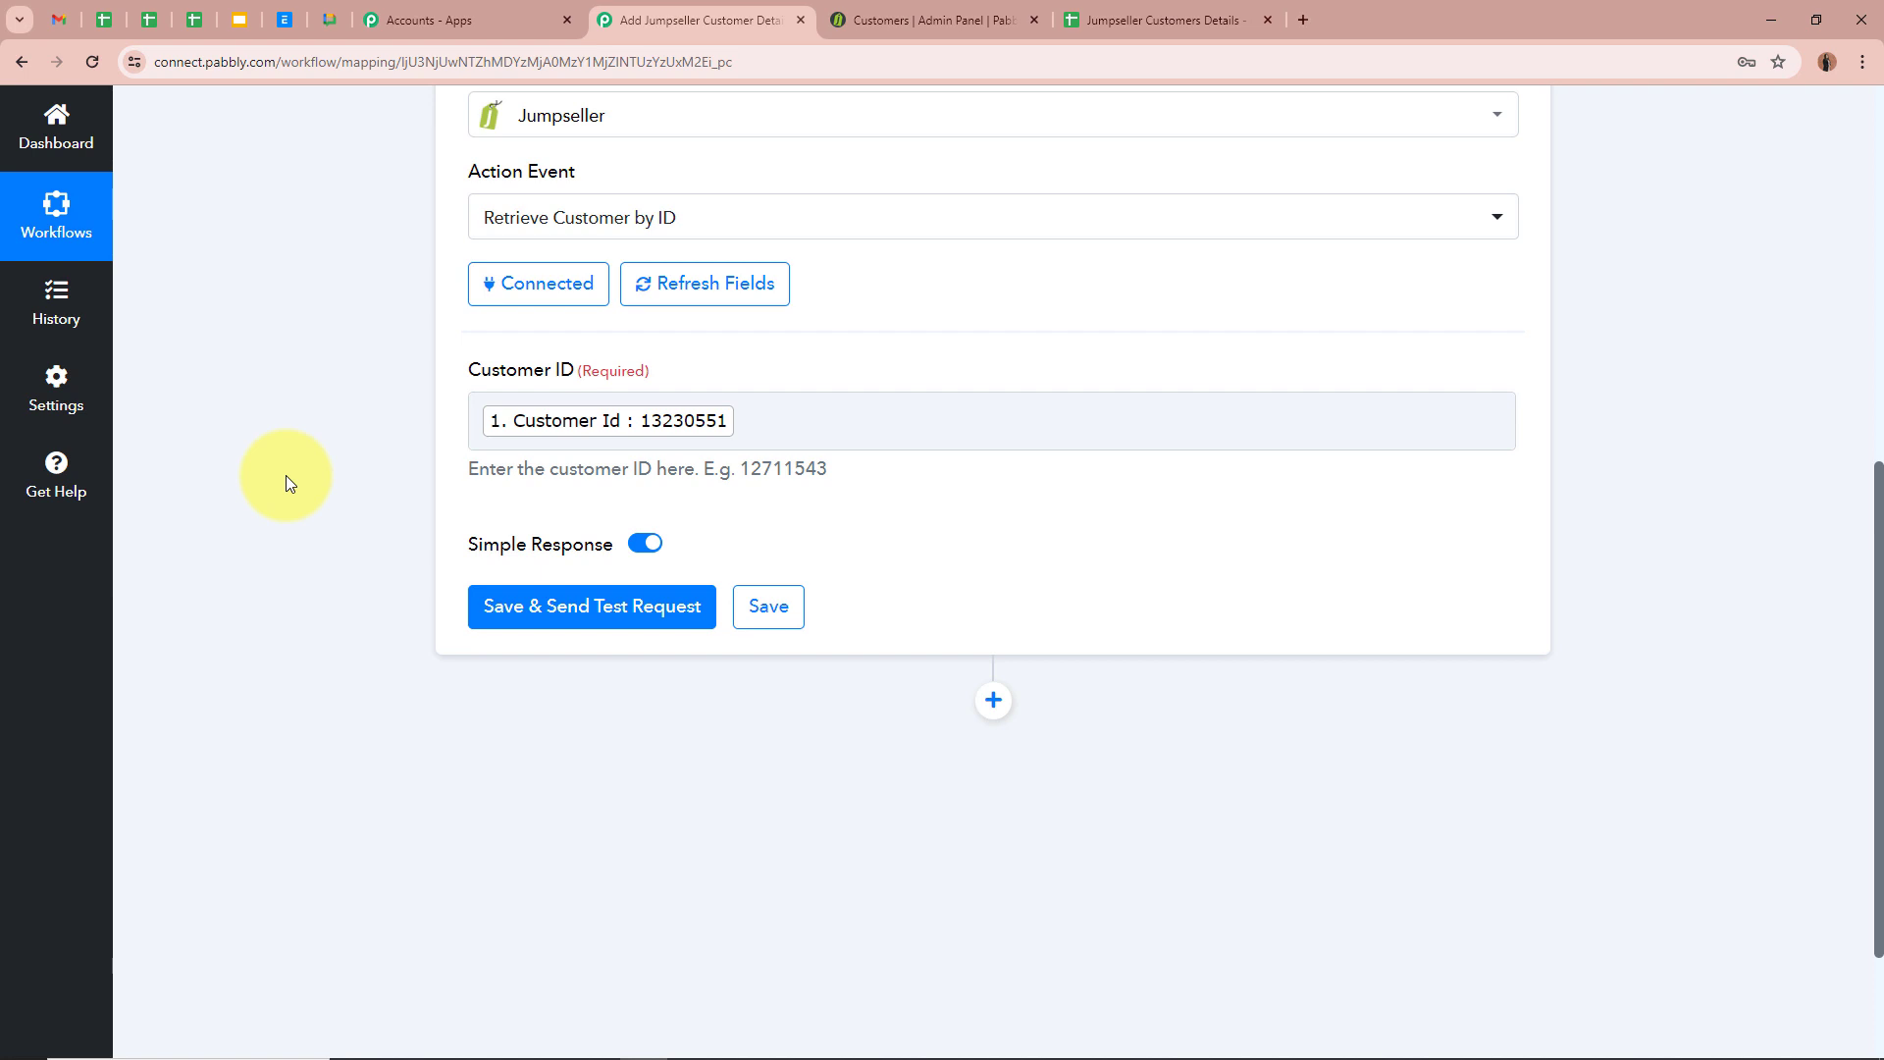
pyautogui.click(697, 628)
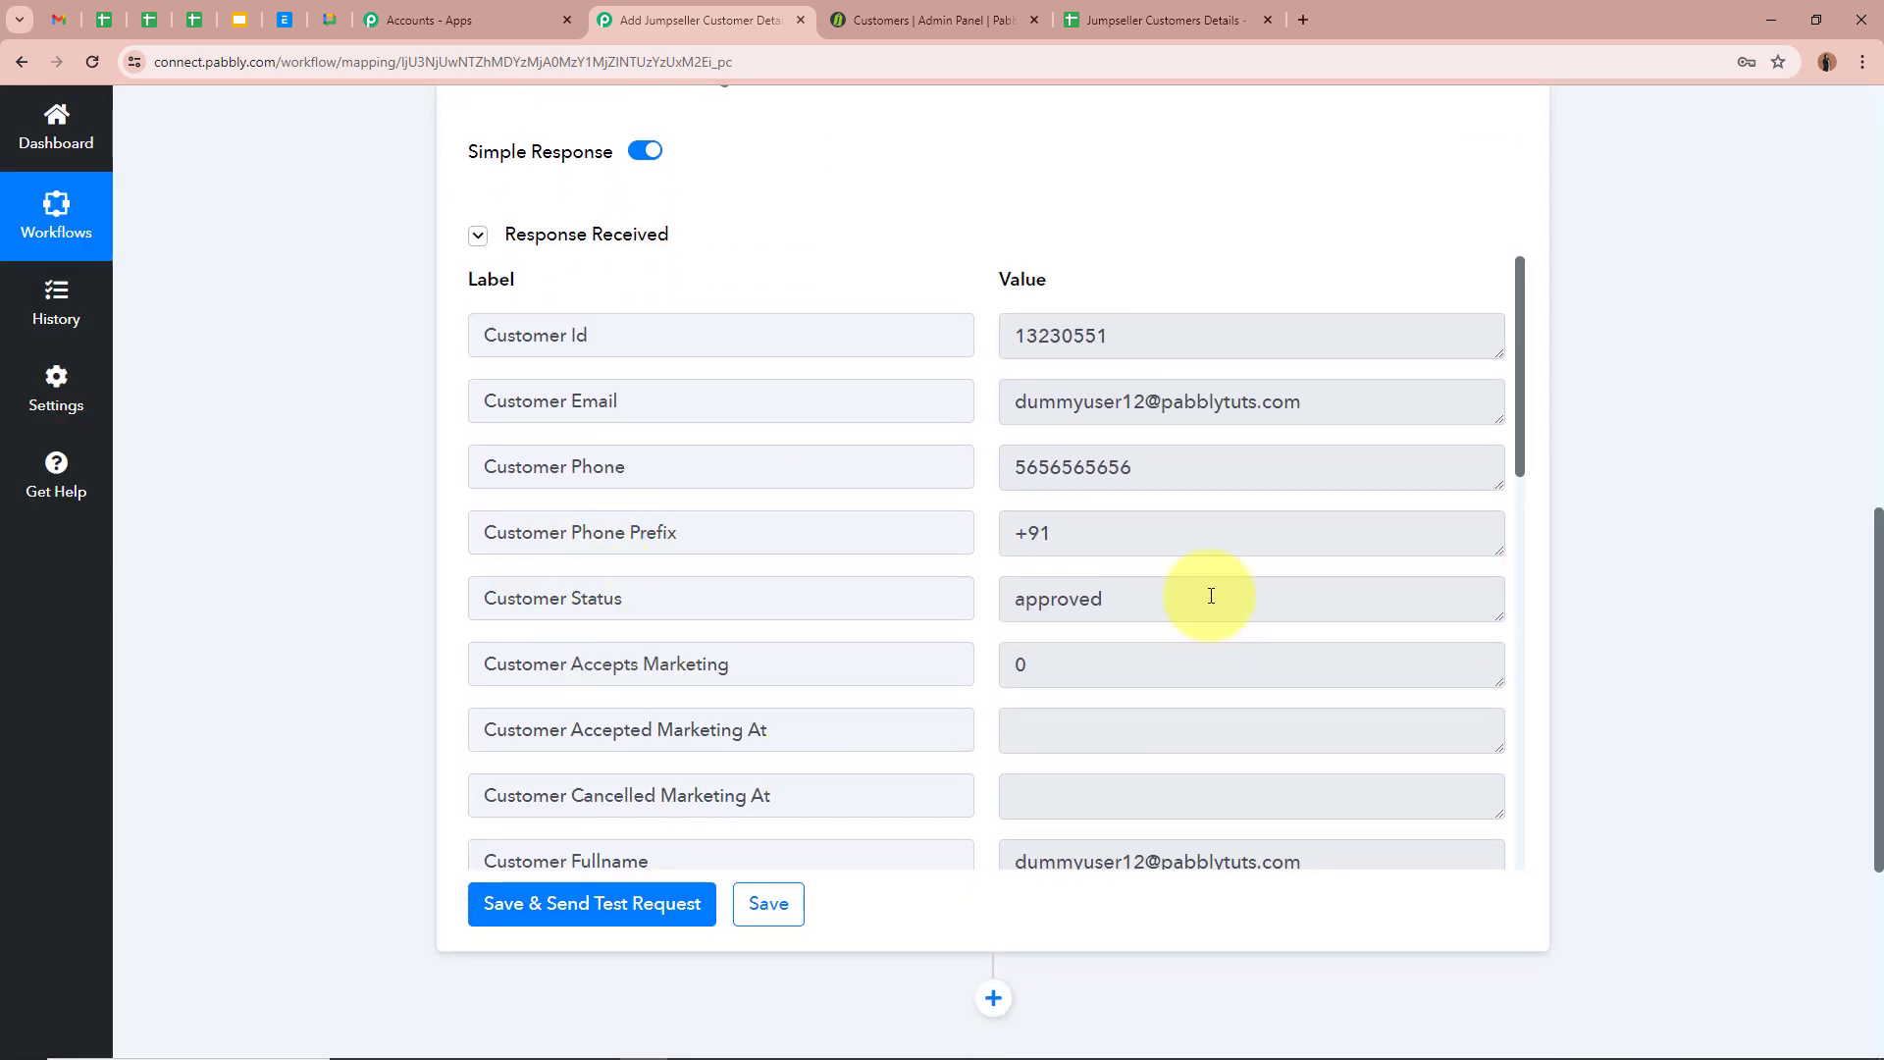
pyautogui.scroll(-7, 1212, 596)
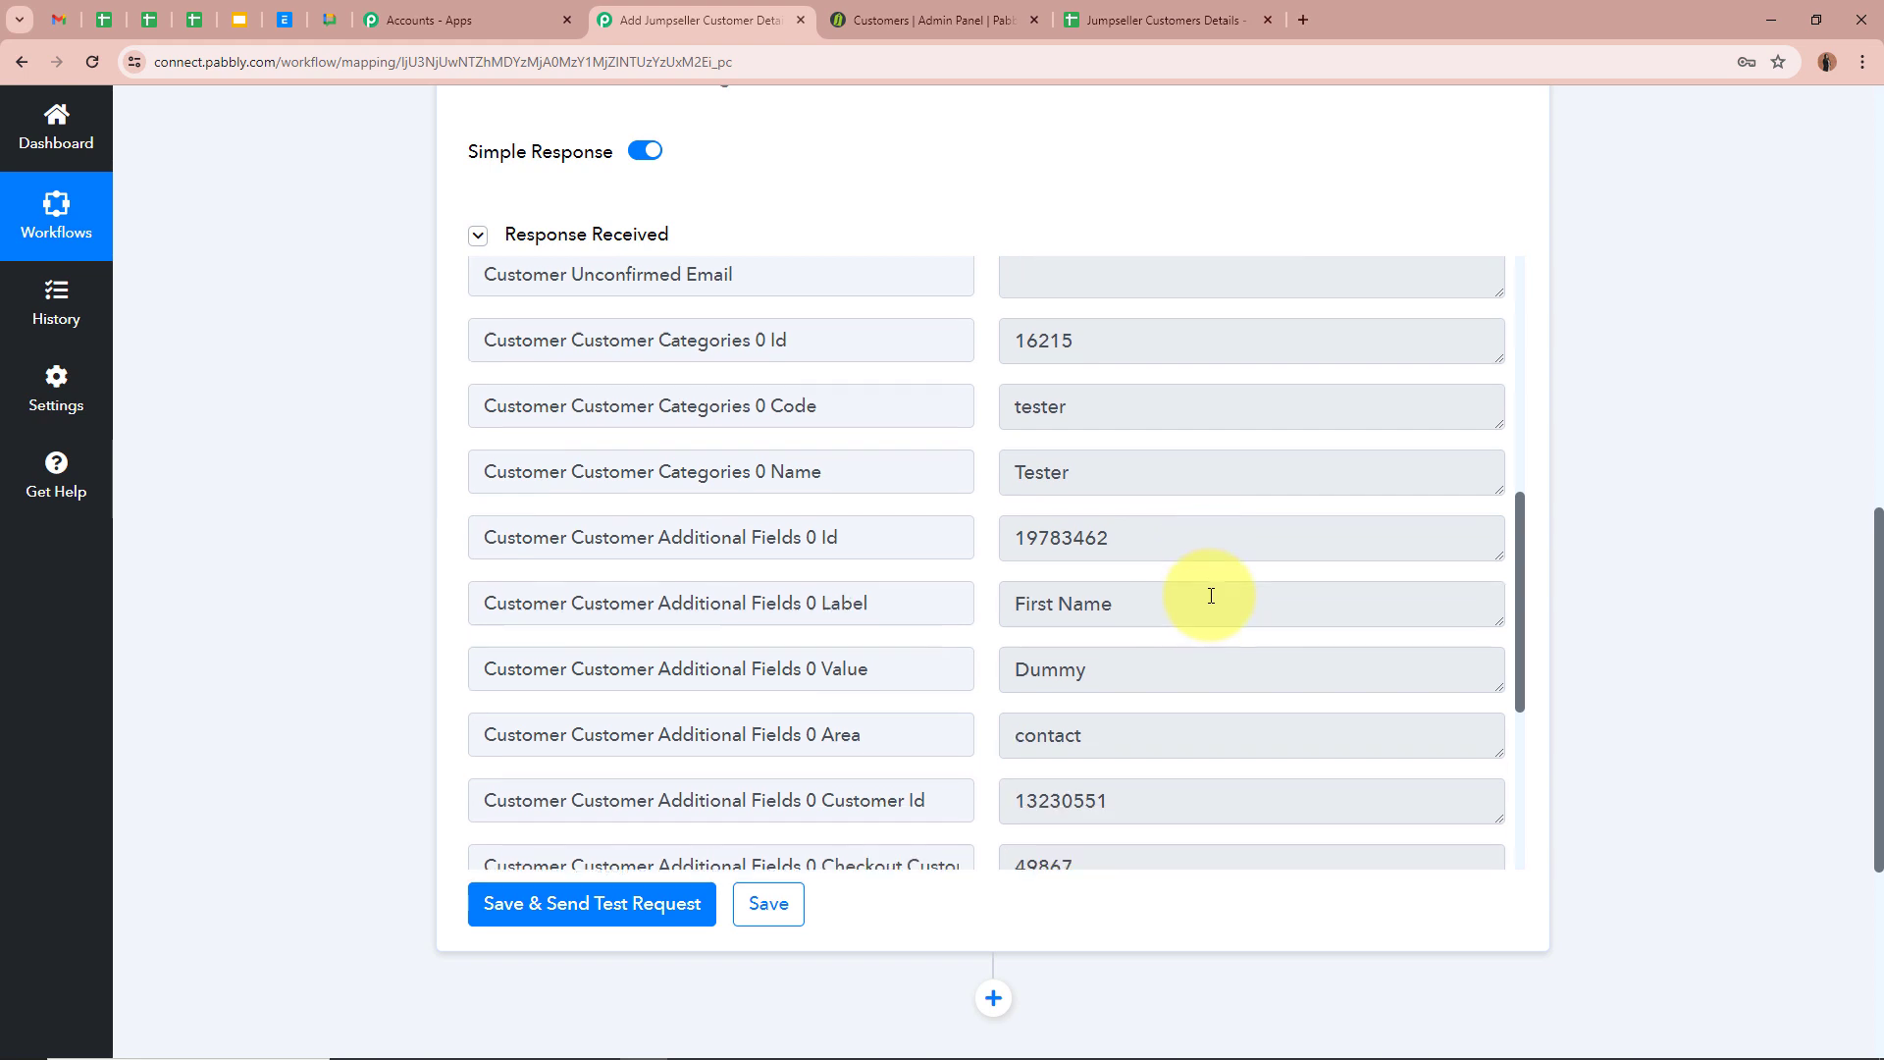
pyautogui.scroll(-1, 1209, 595)
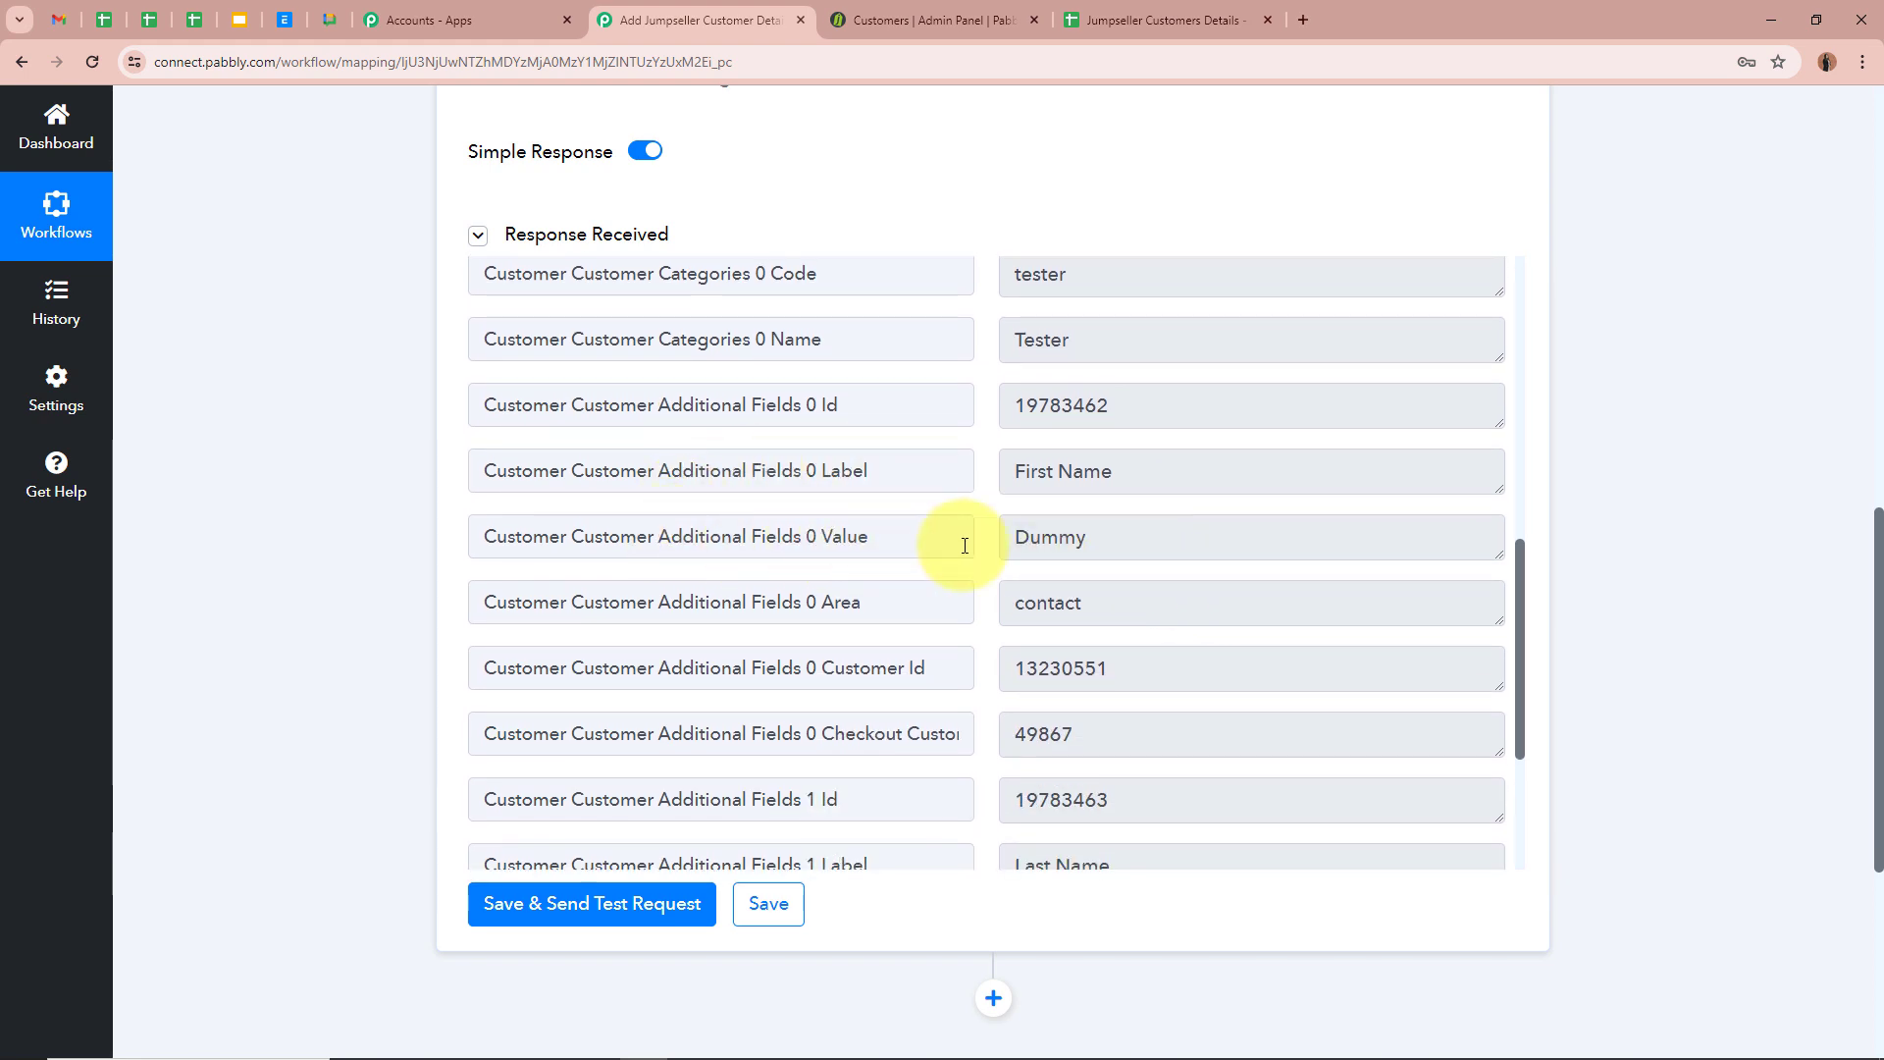
pyautogui.scroll(-1, 1086, 545)
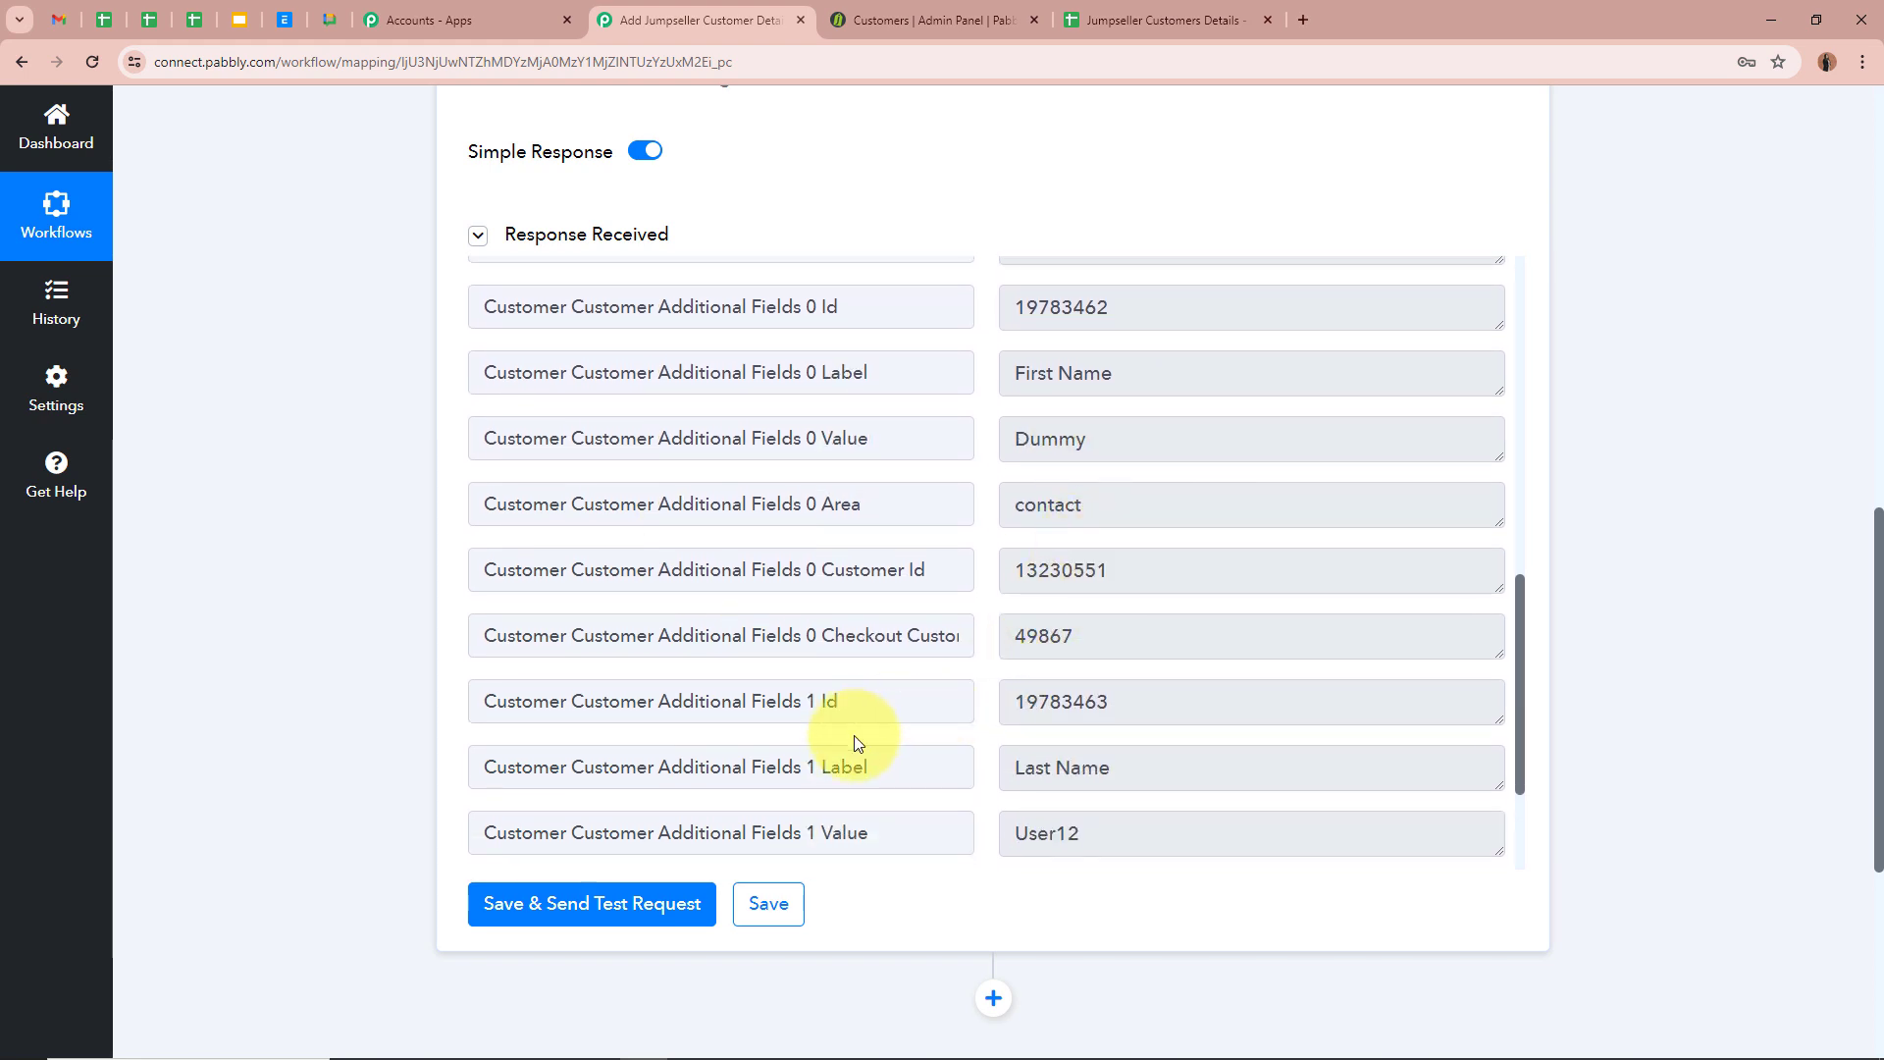
pyautogui.scroll(-2, 1088, 841)
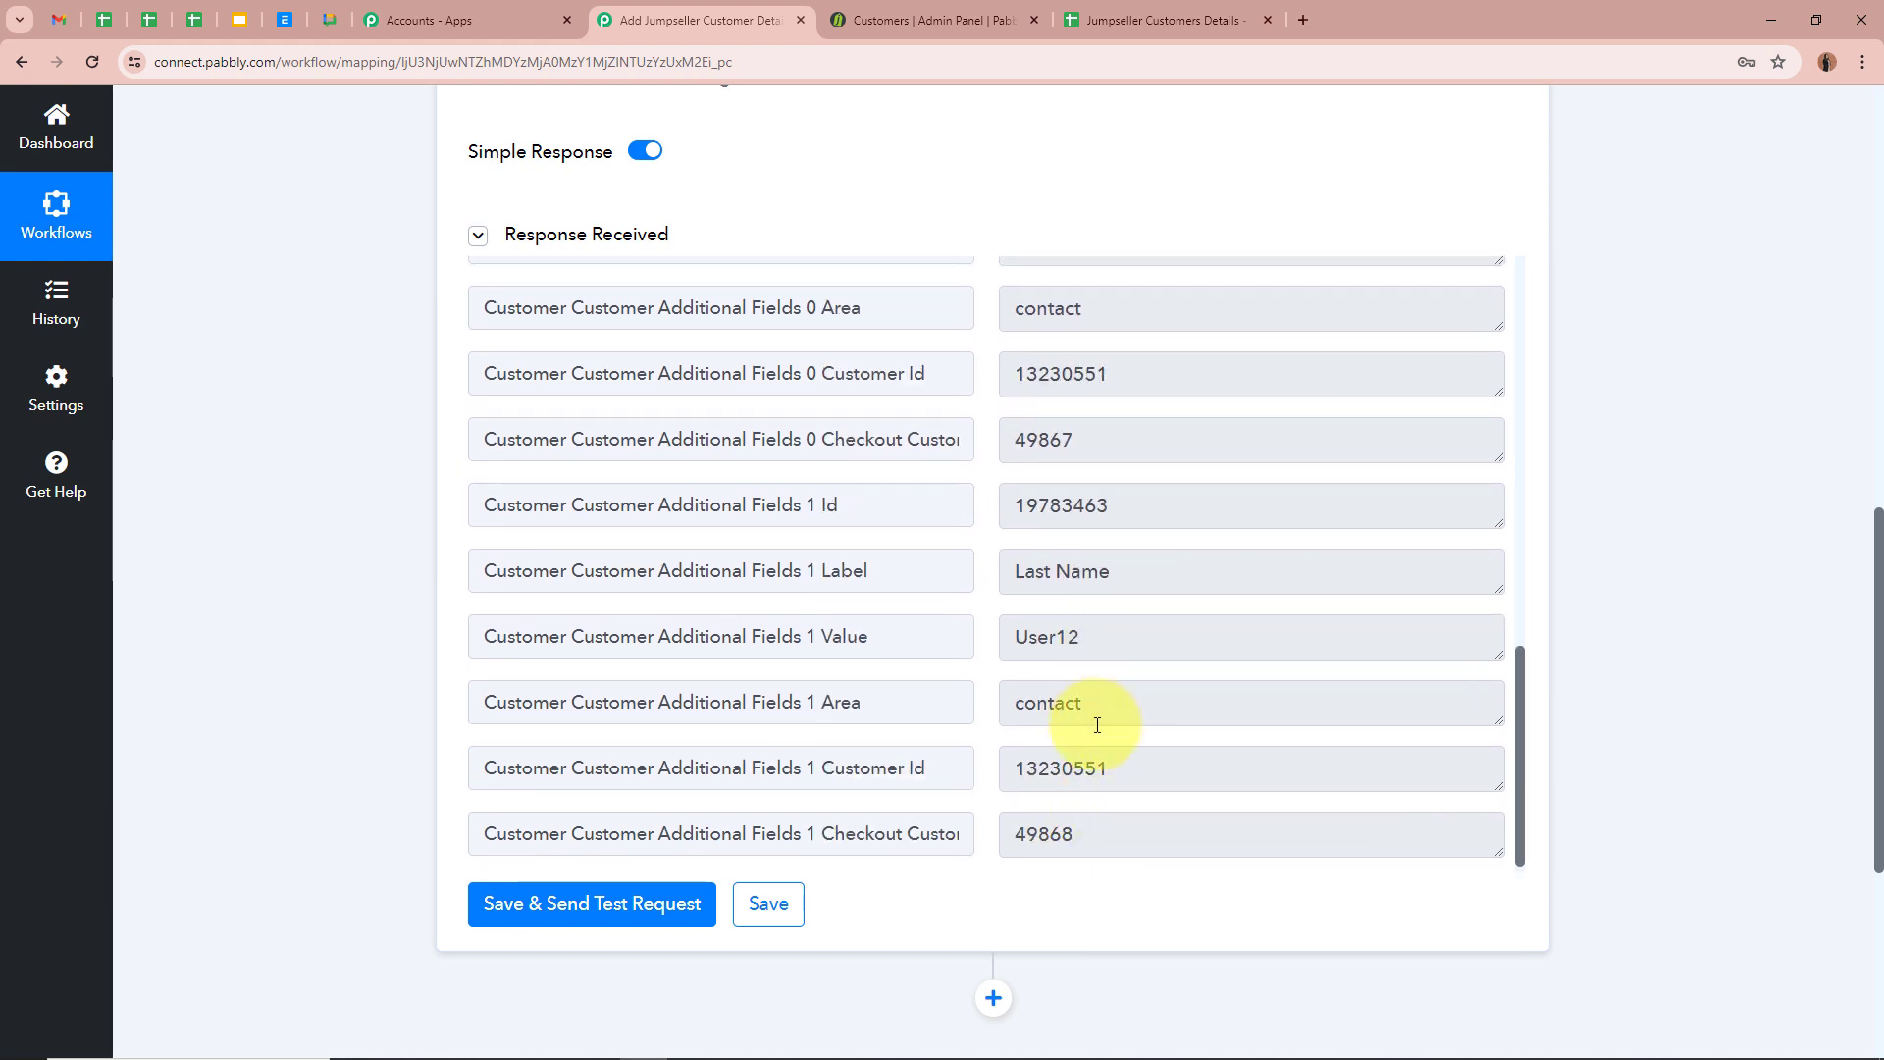
pyautogui.scroll(16, 1247, 804)
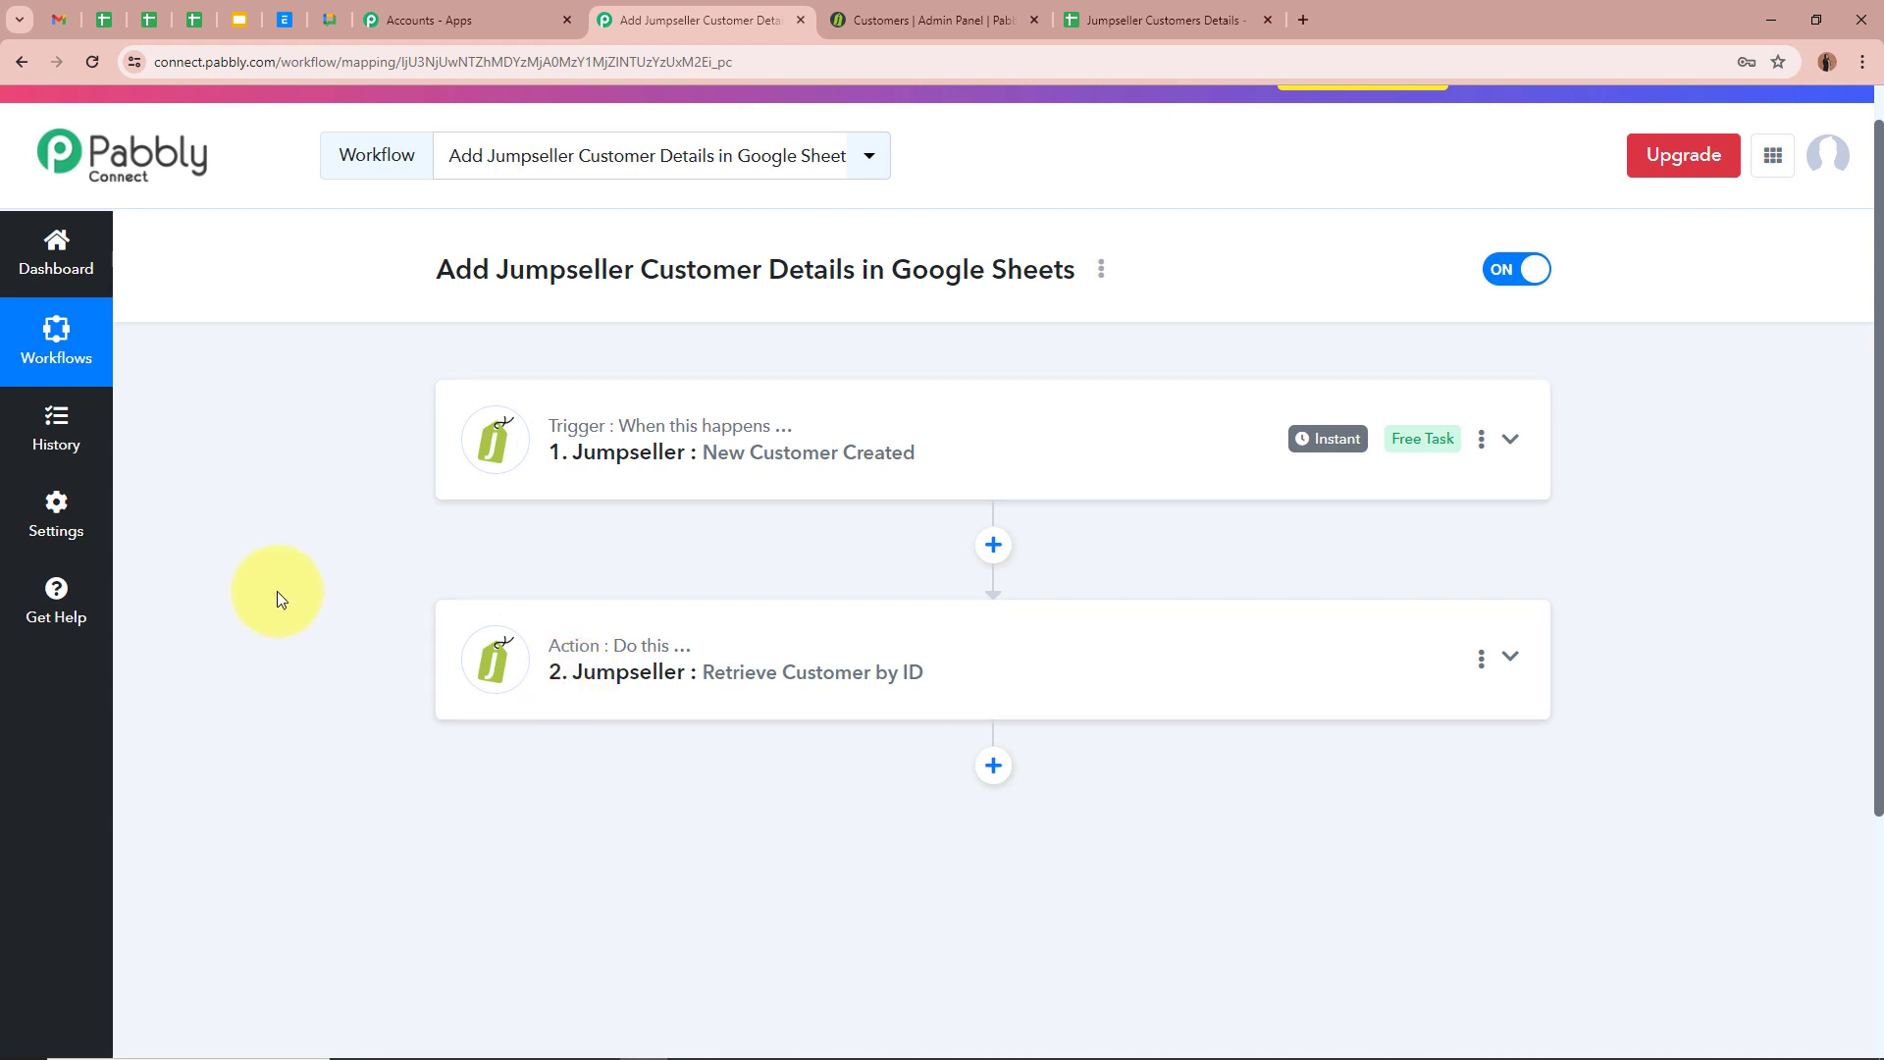
# Check the columns of the Jumpseller Customers Details spreadsheet, and add a third workflow step using the Google Sheets app
pyautogui.click(1089, 20)
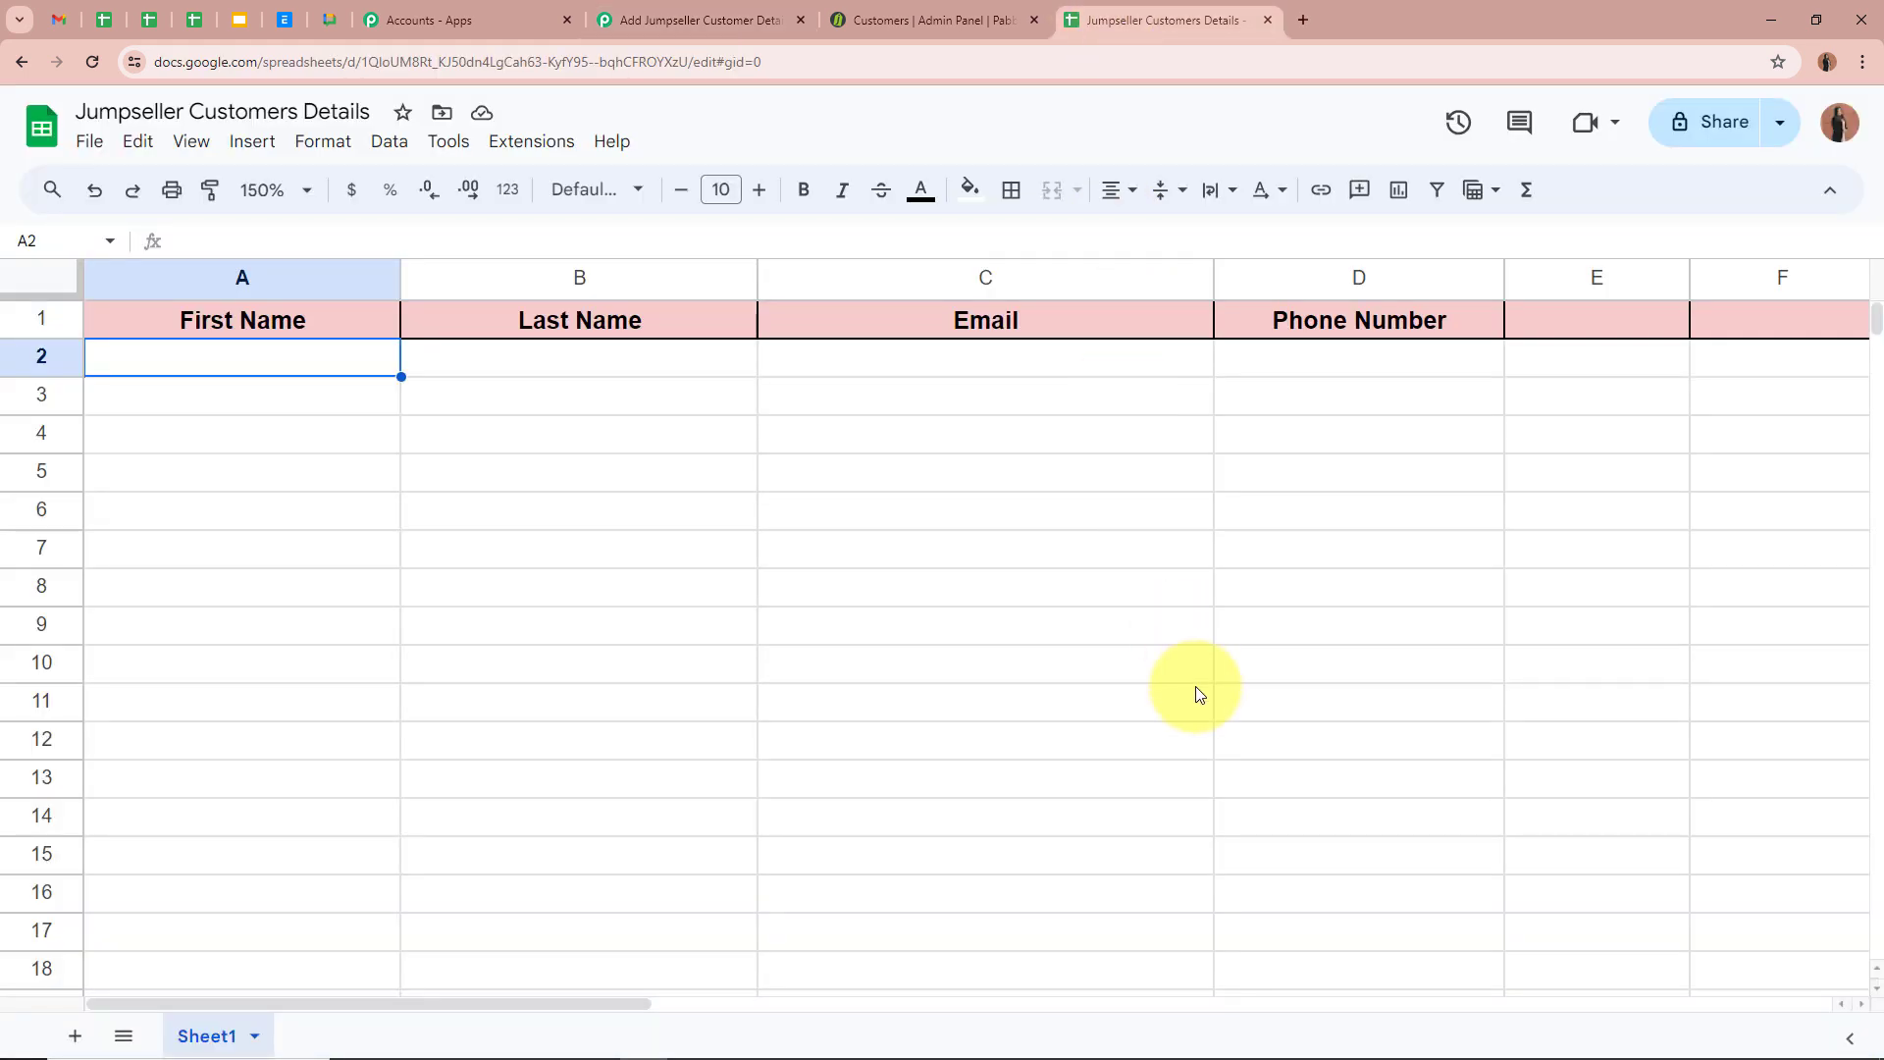
pyautogui.click(675, 20)
pyautogui.scroll(-3, 332, 577)
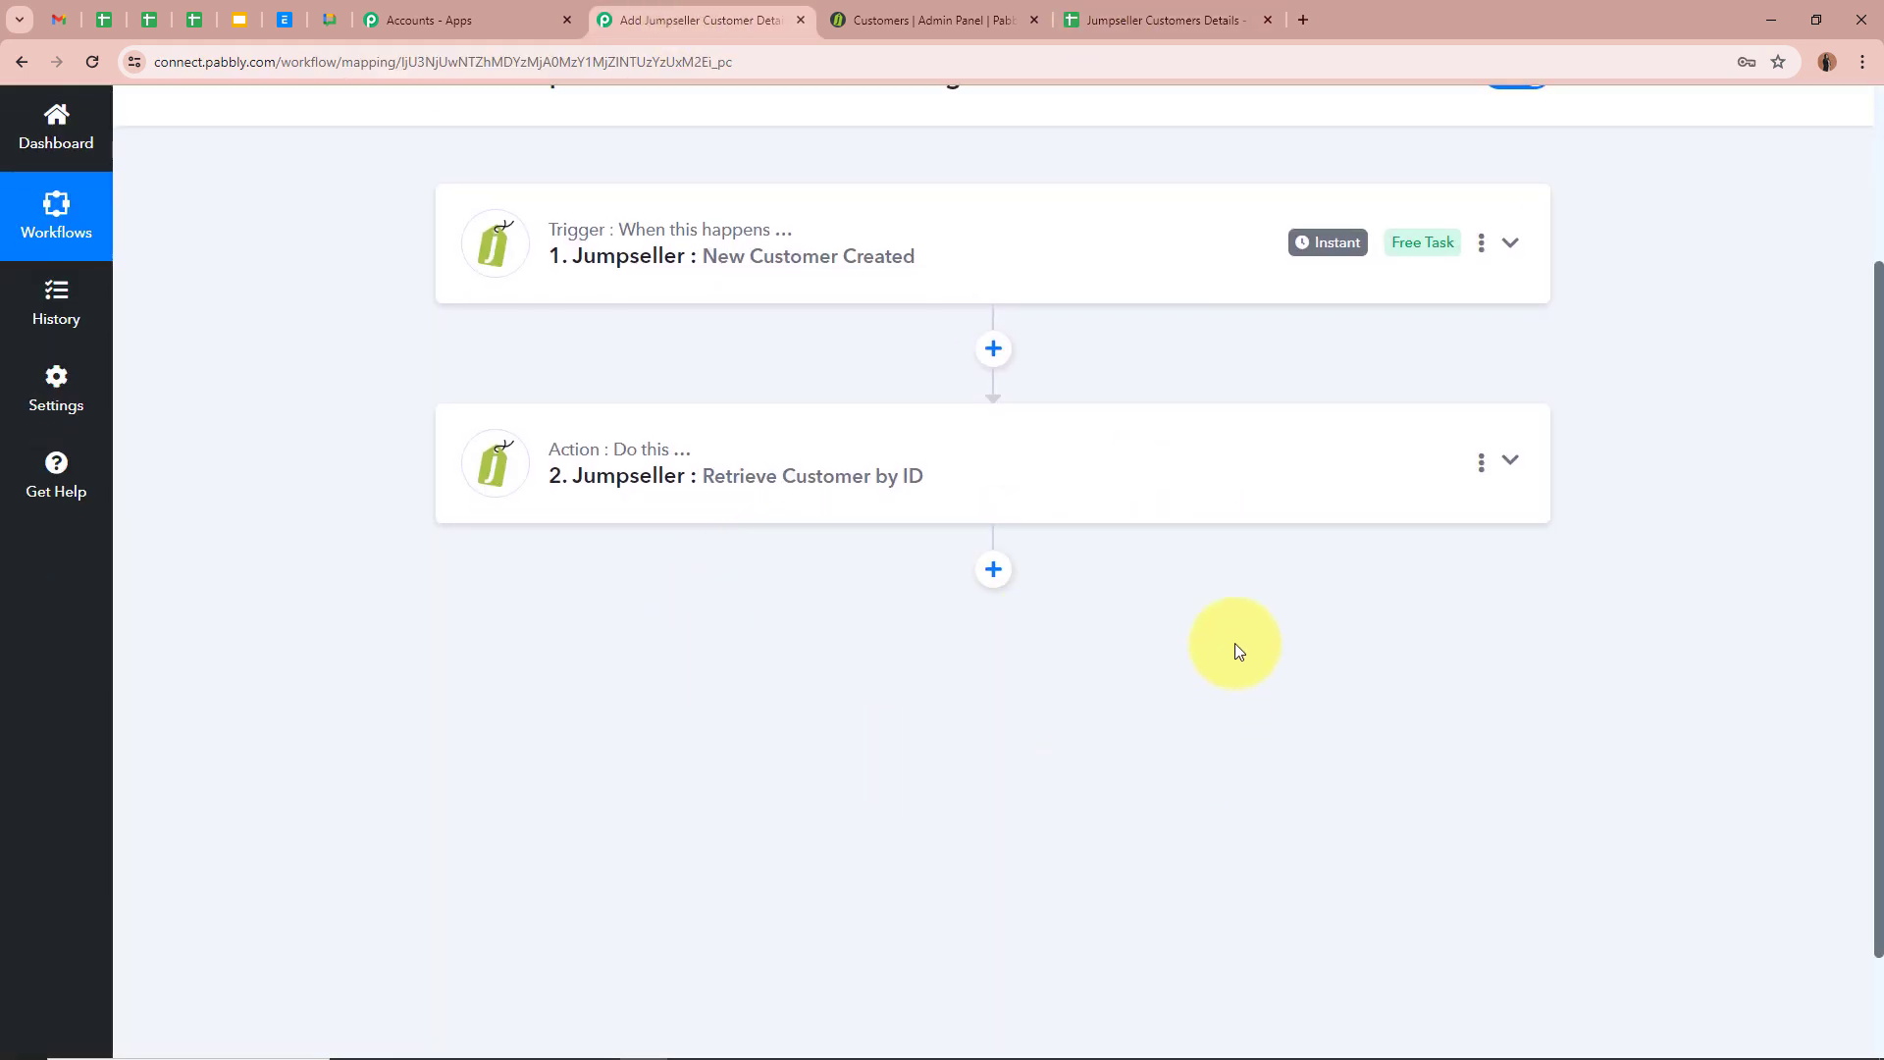
pyautogui.click(993, 569)
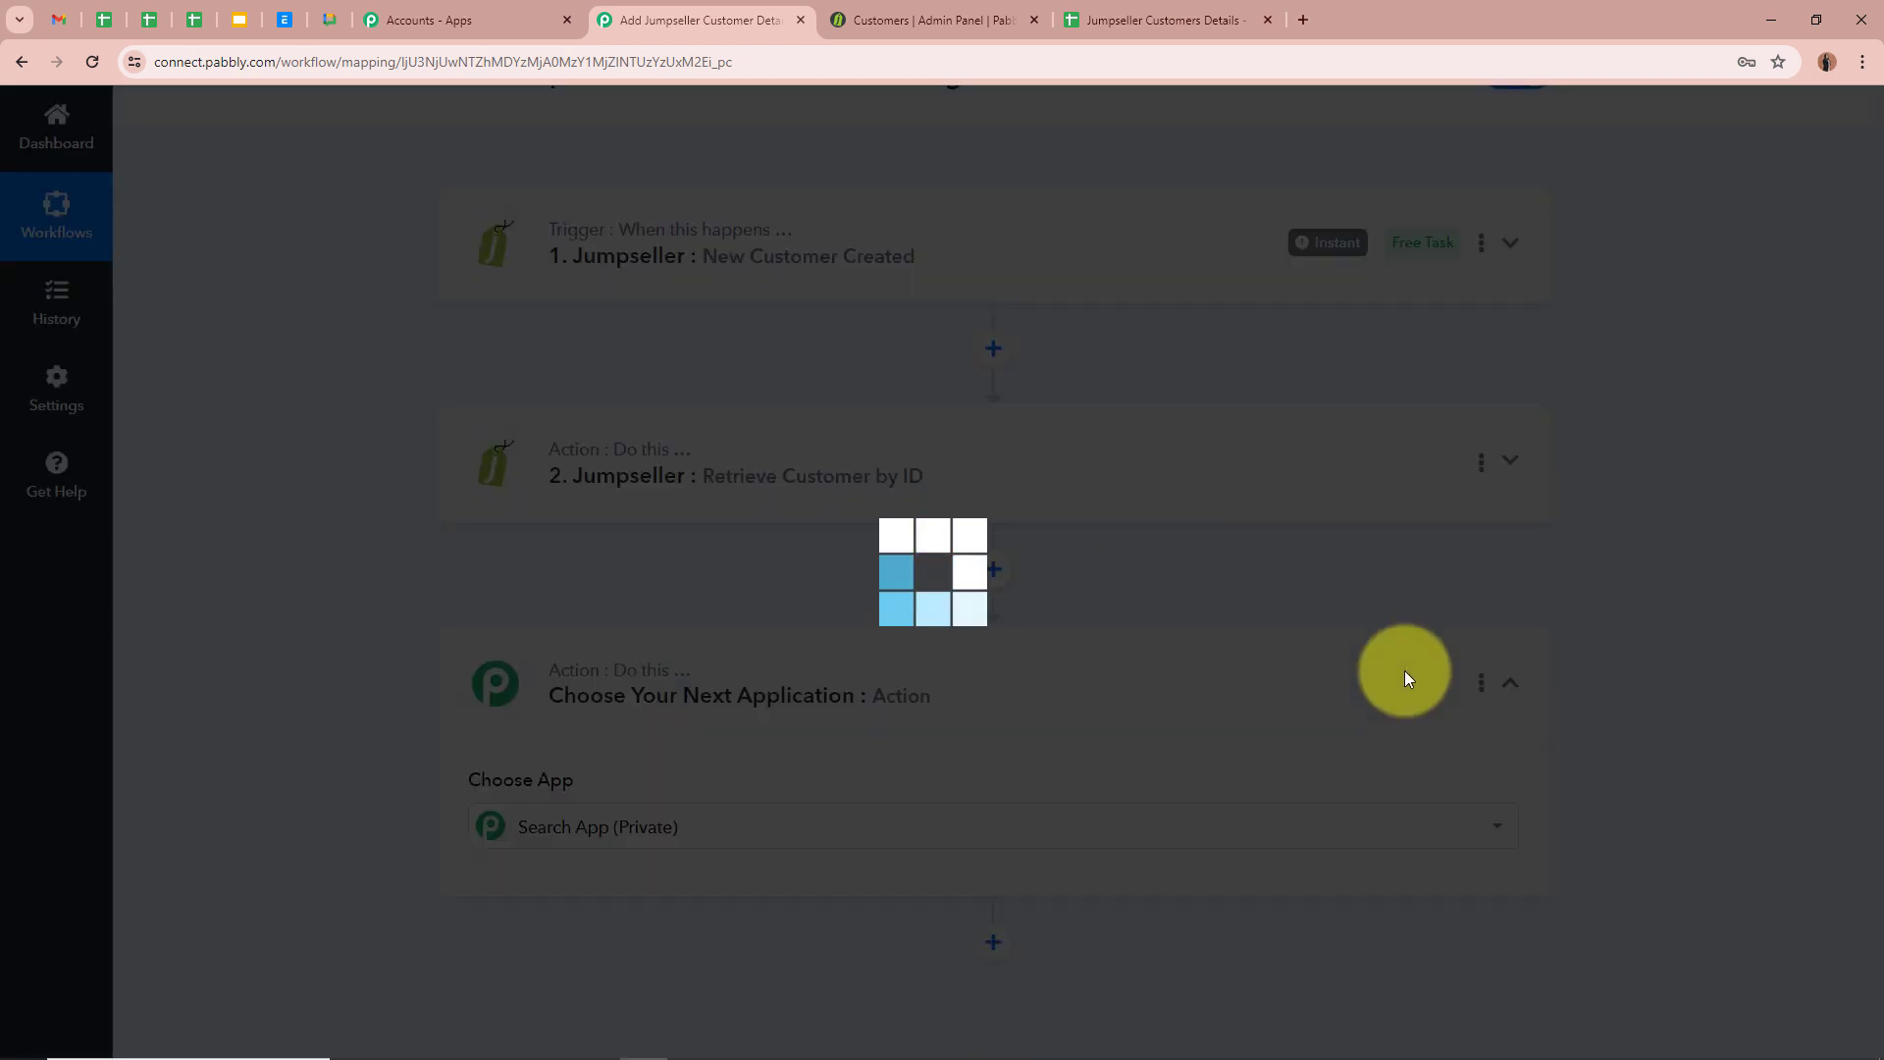
pyautogui.write('Goo')
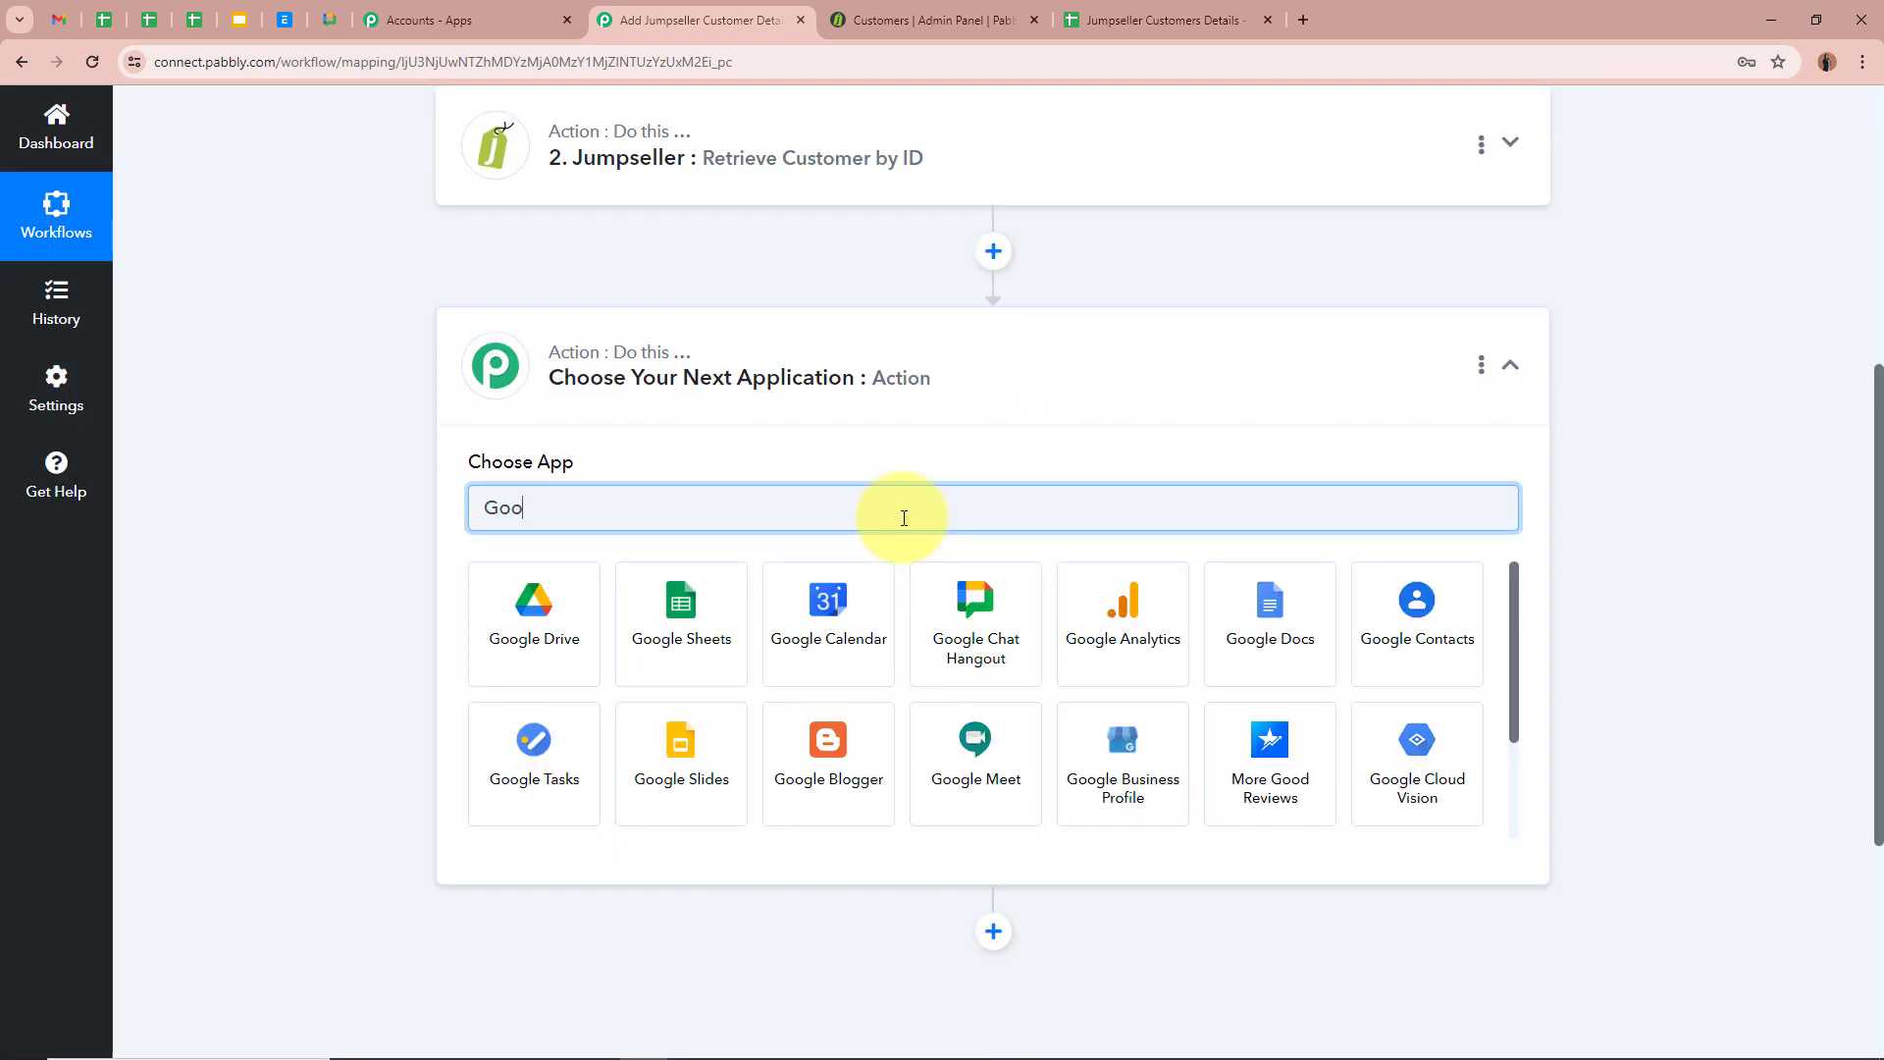
pyautogui.write('gle Sh')
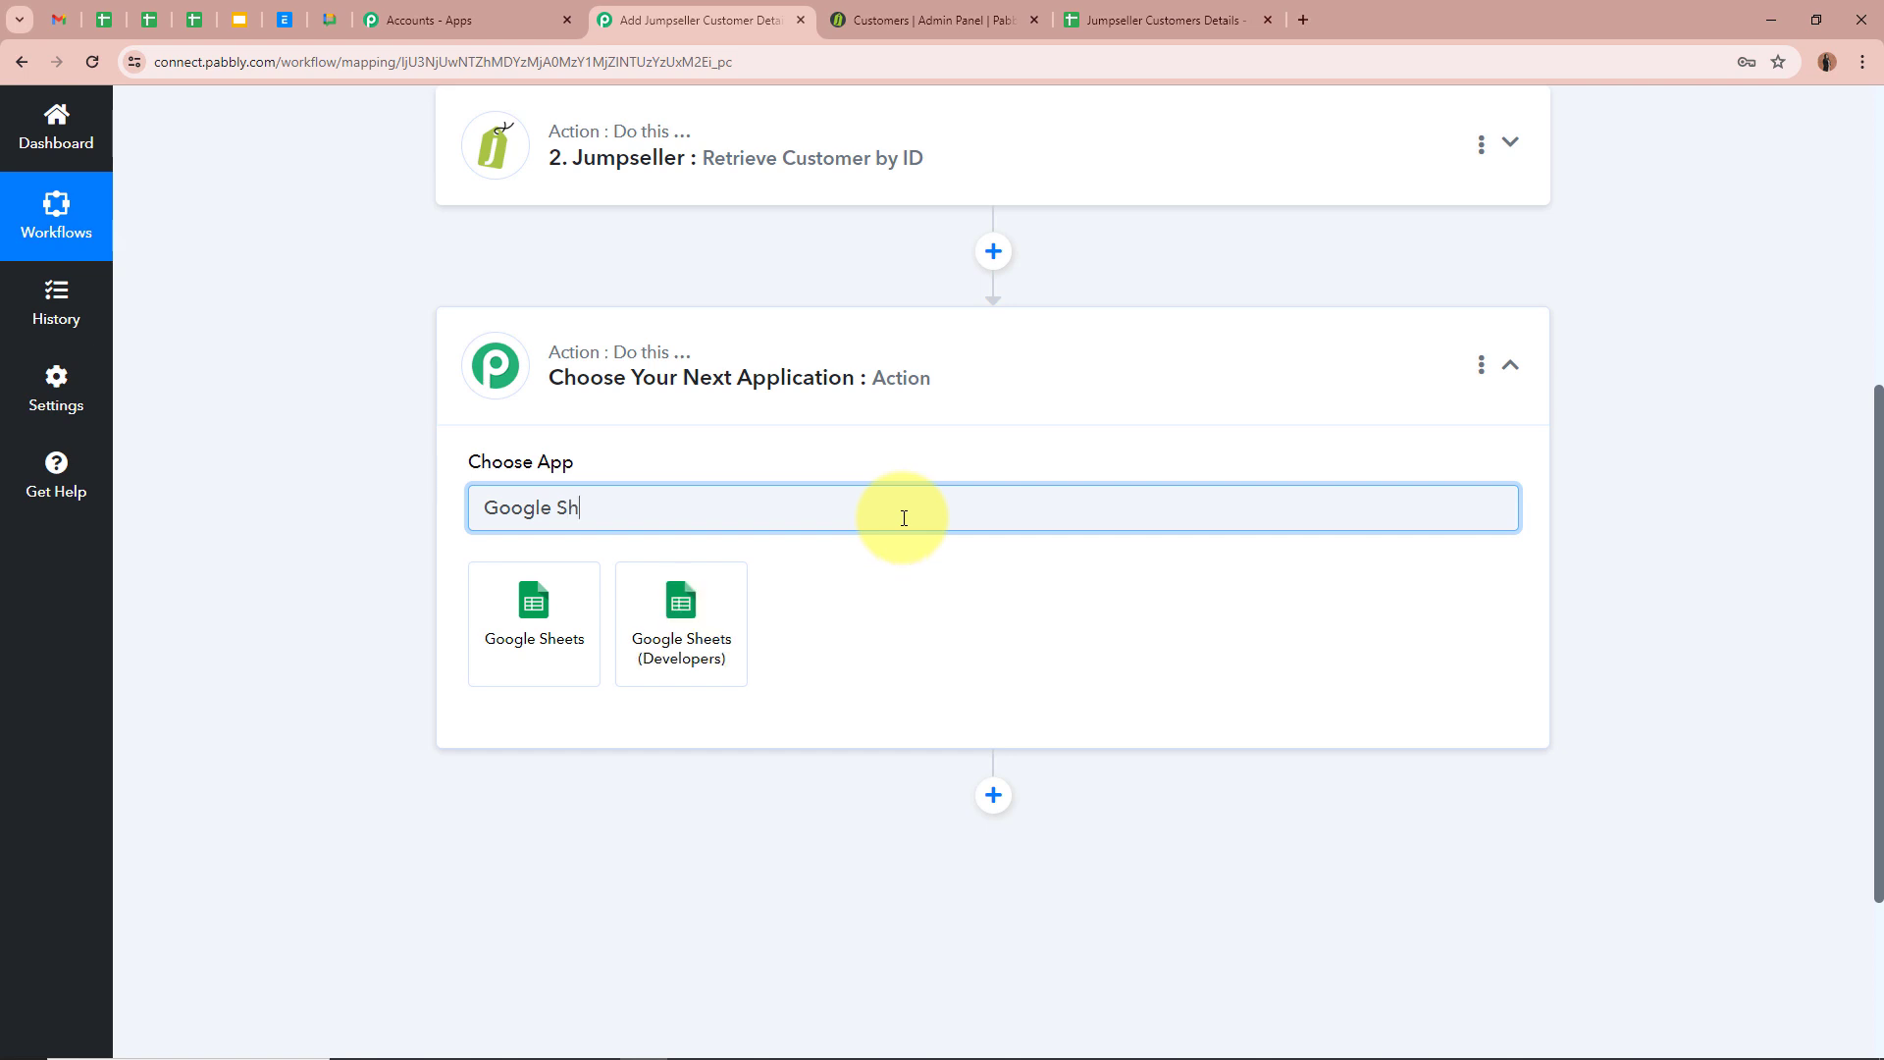
pyautogui.click(579, 633)
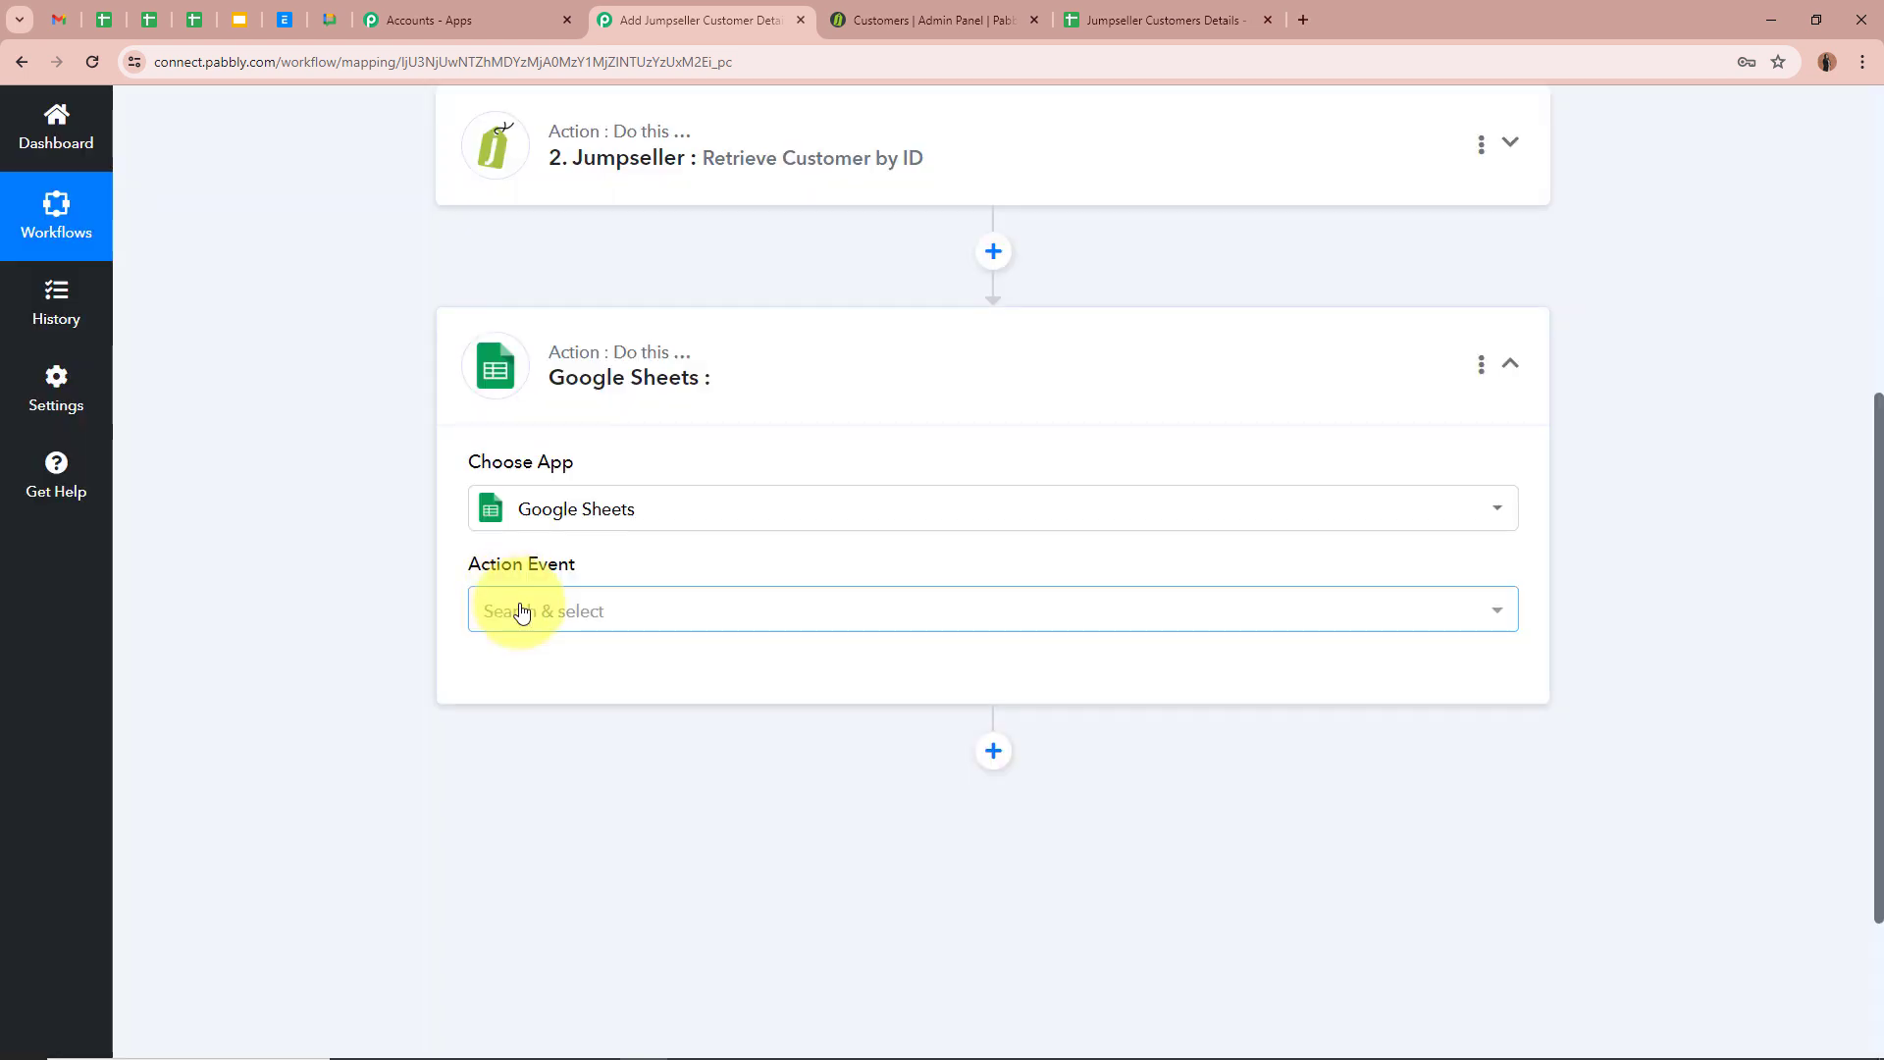
# Set the Google Sheets action event to Add New Row and authorize it through a new connection named Google Sheets #38
pyautogui.click(517, 612)
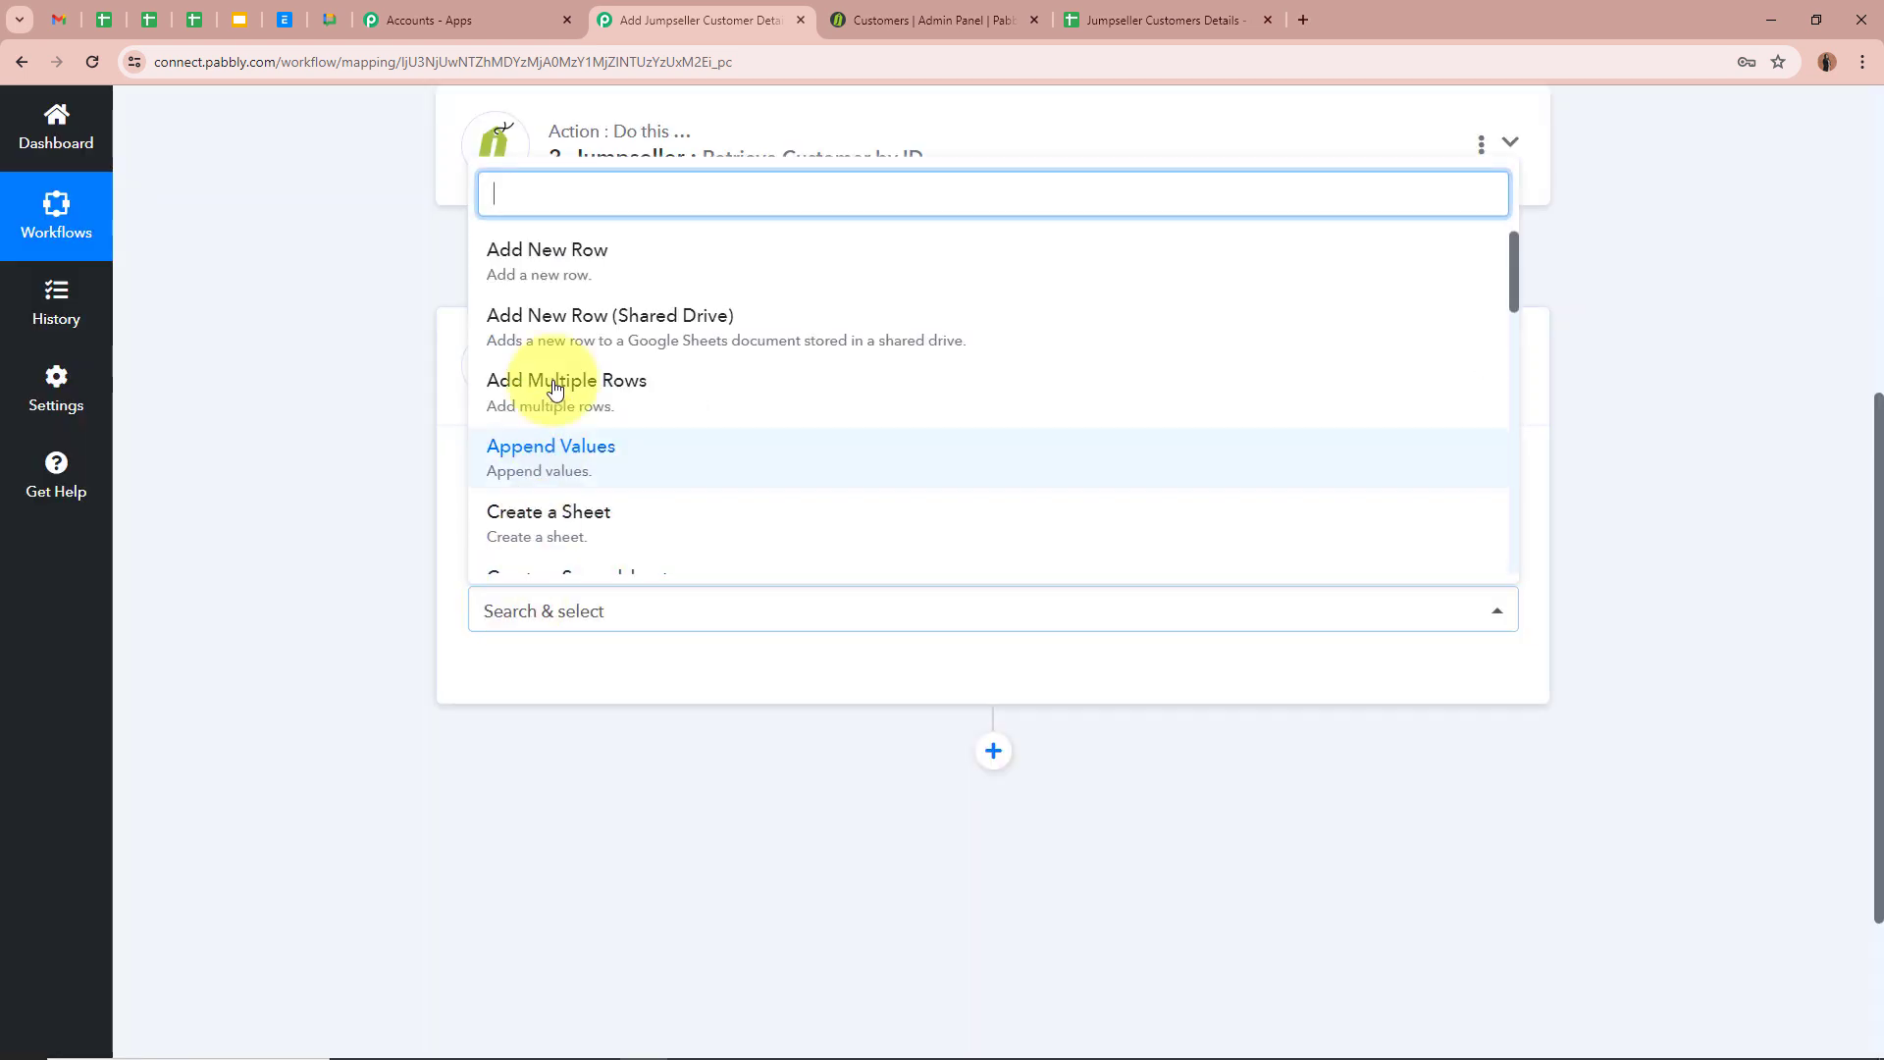
pyautogui.click(574, 275)
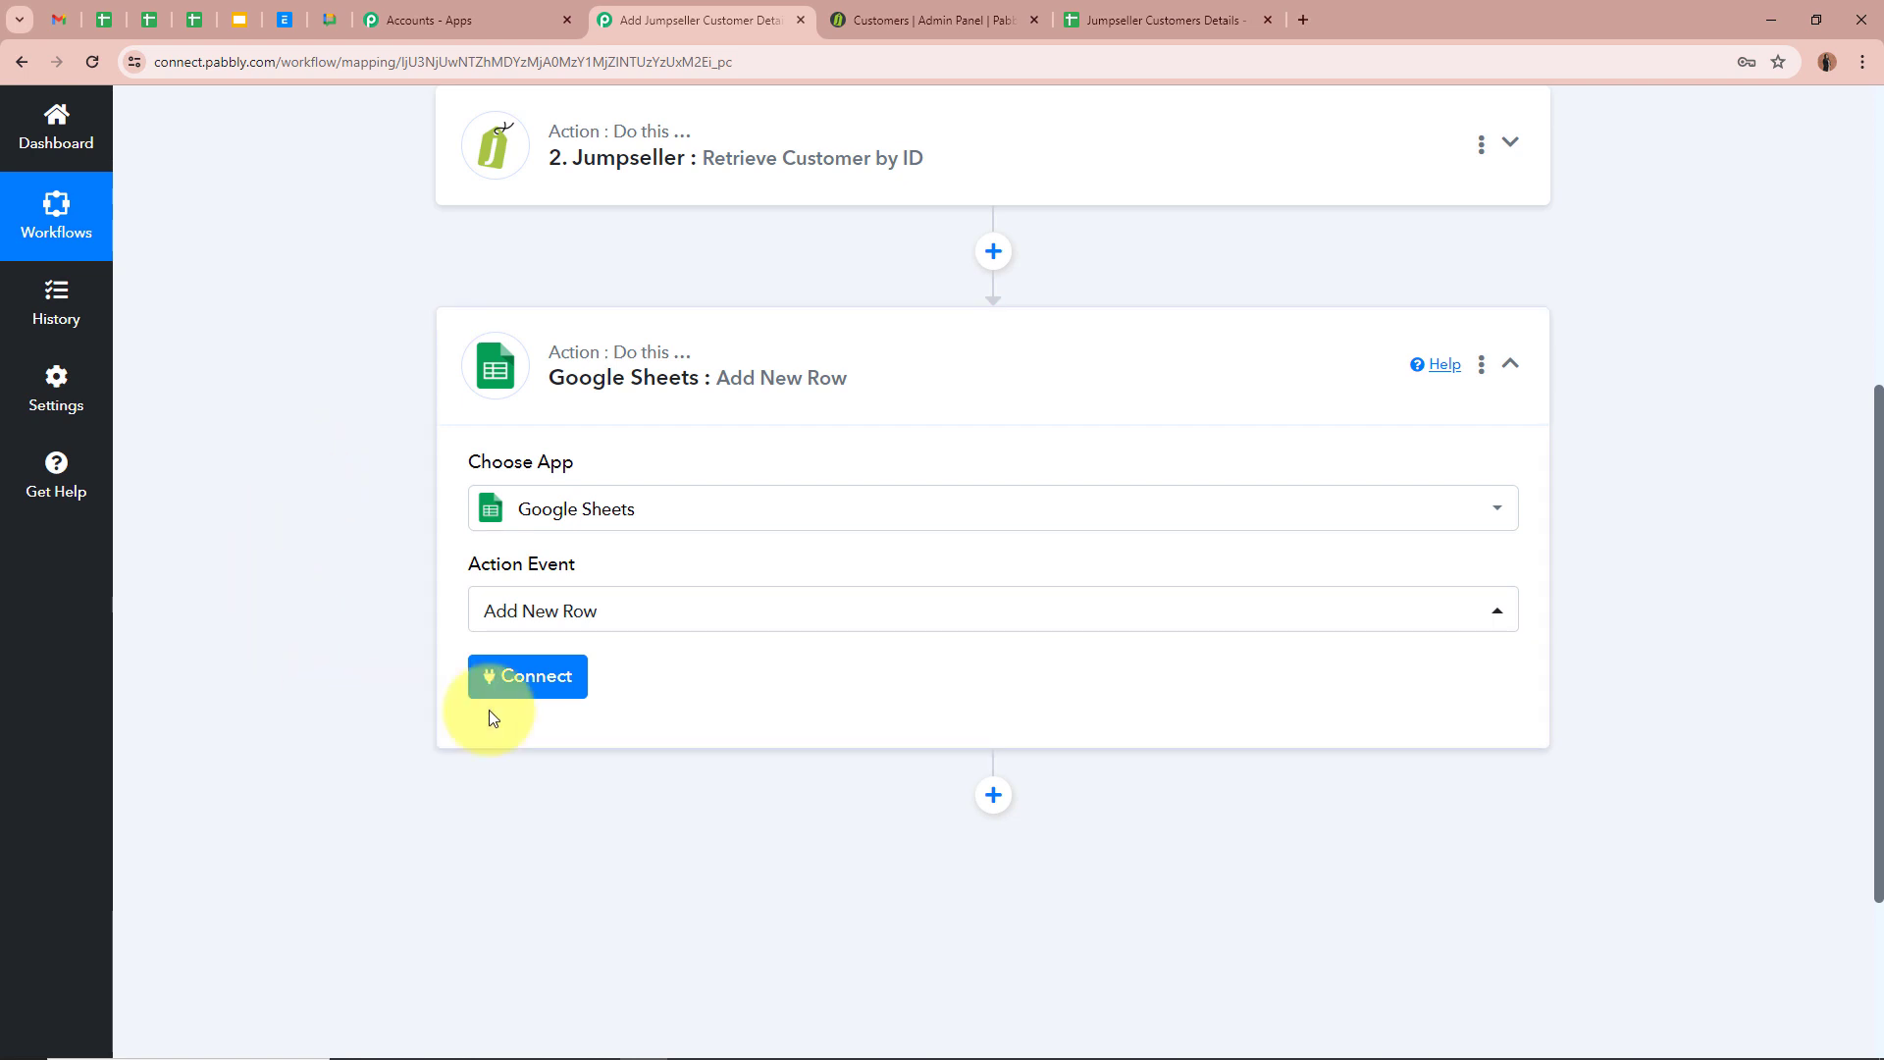
pyautogui.click(527, 676)
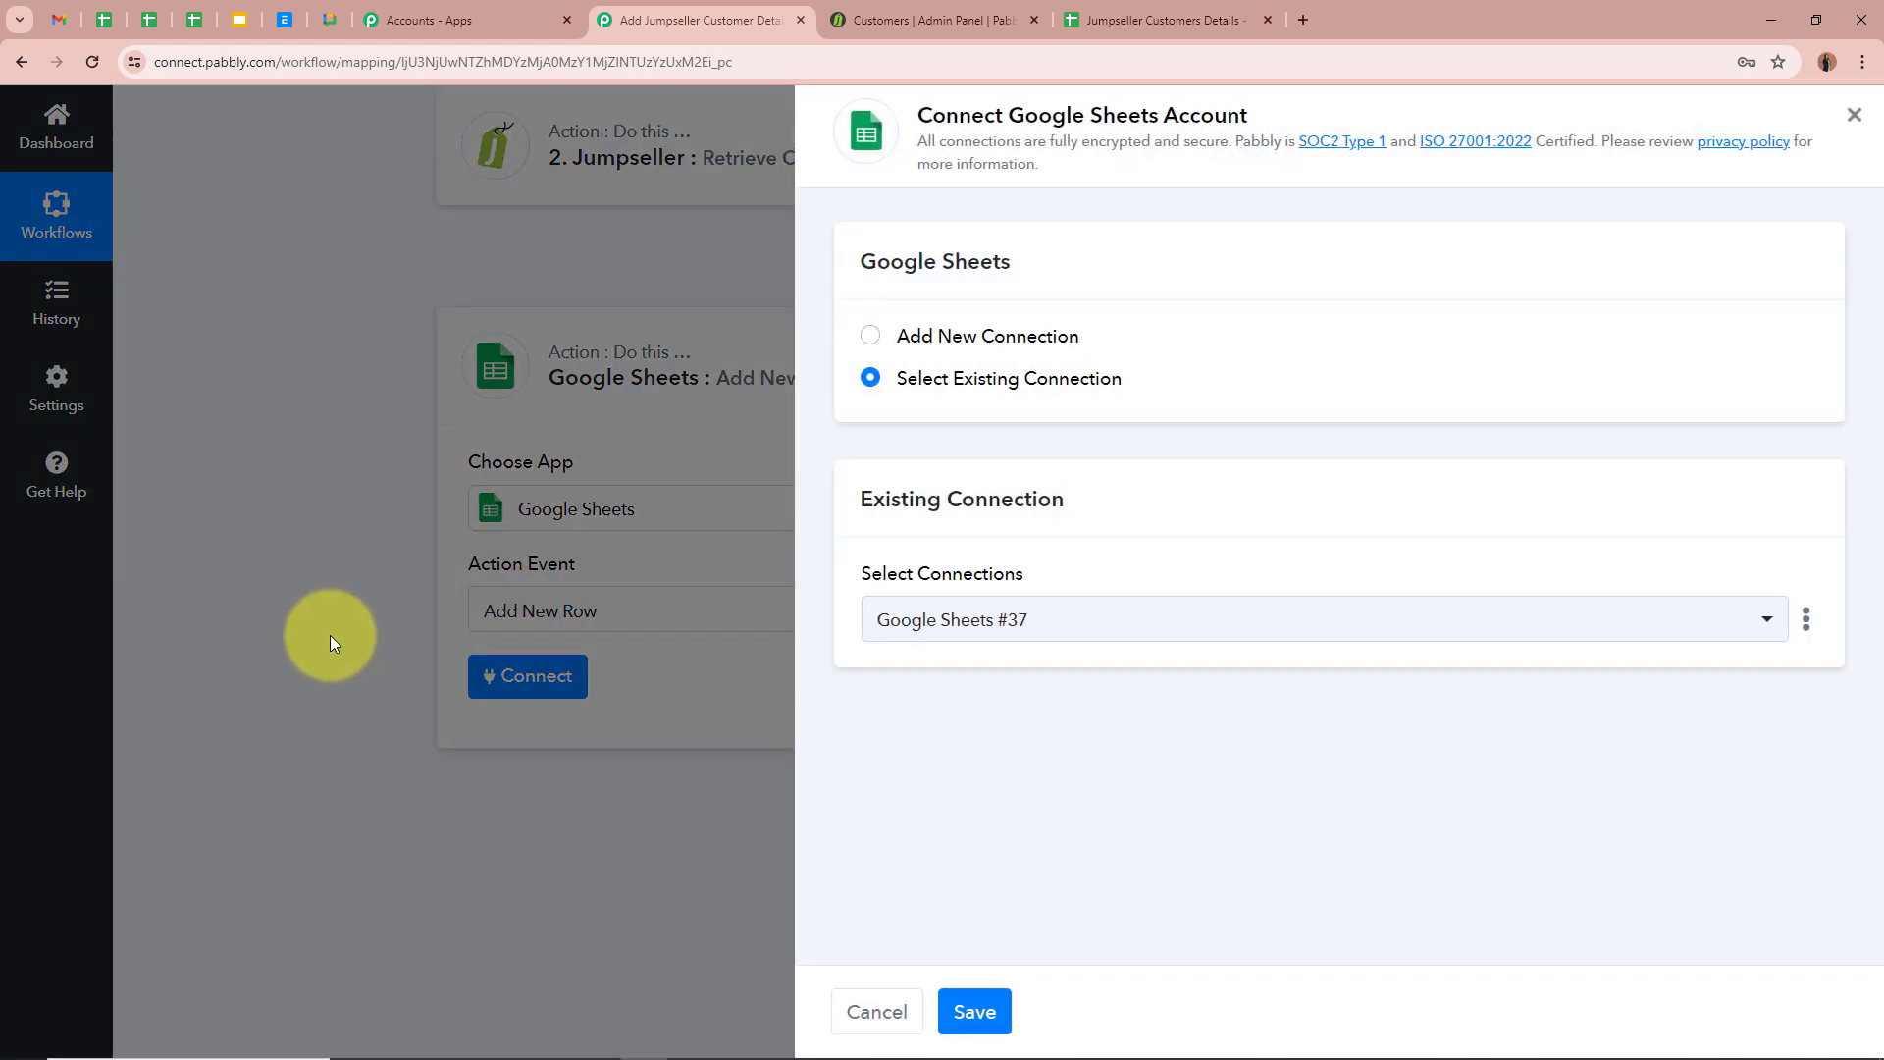
pyautogui.click(872, 338)
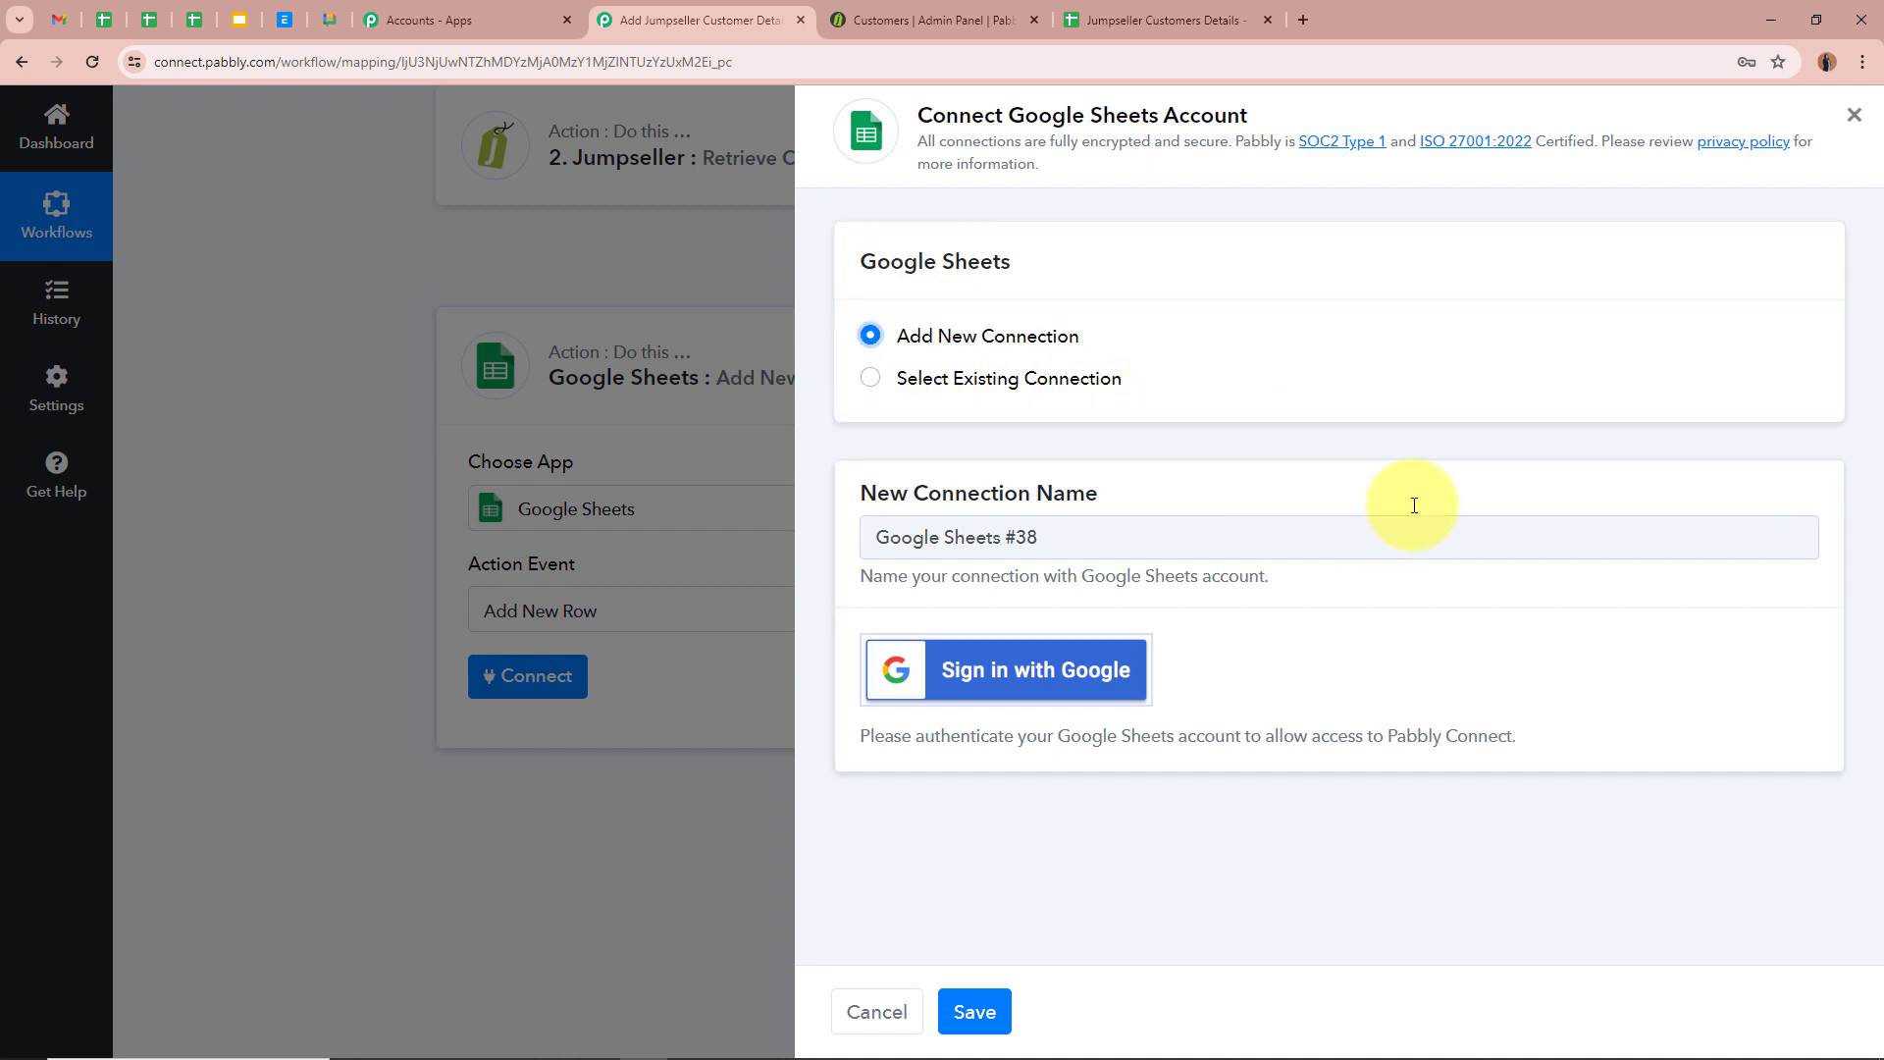
pyautogui.click(974, 676)
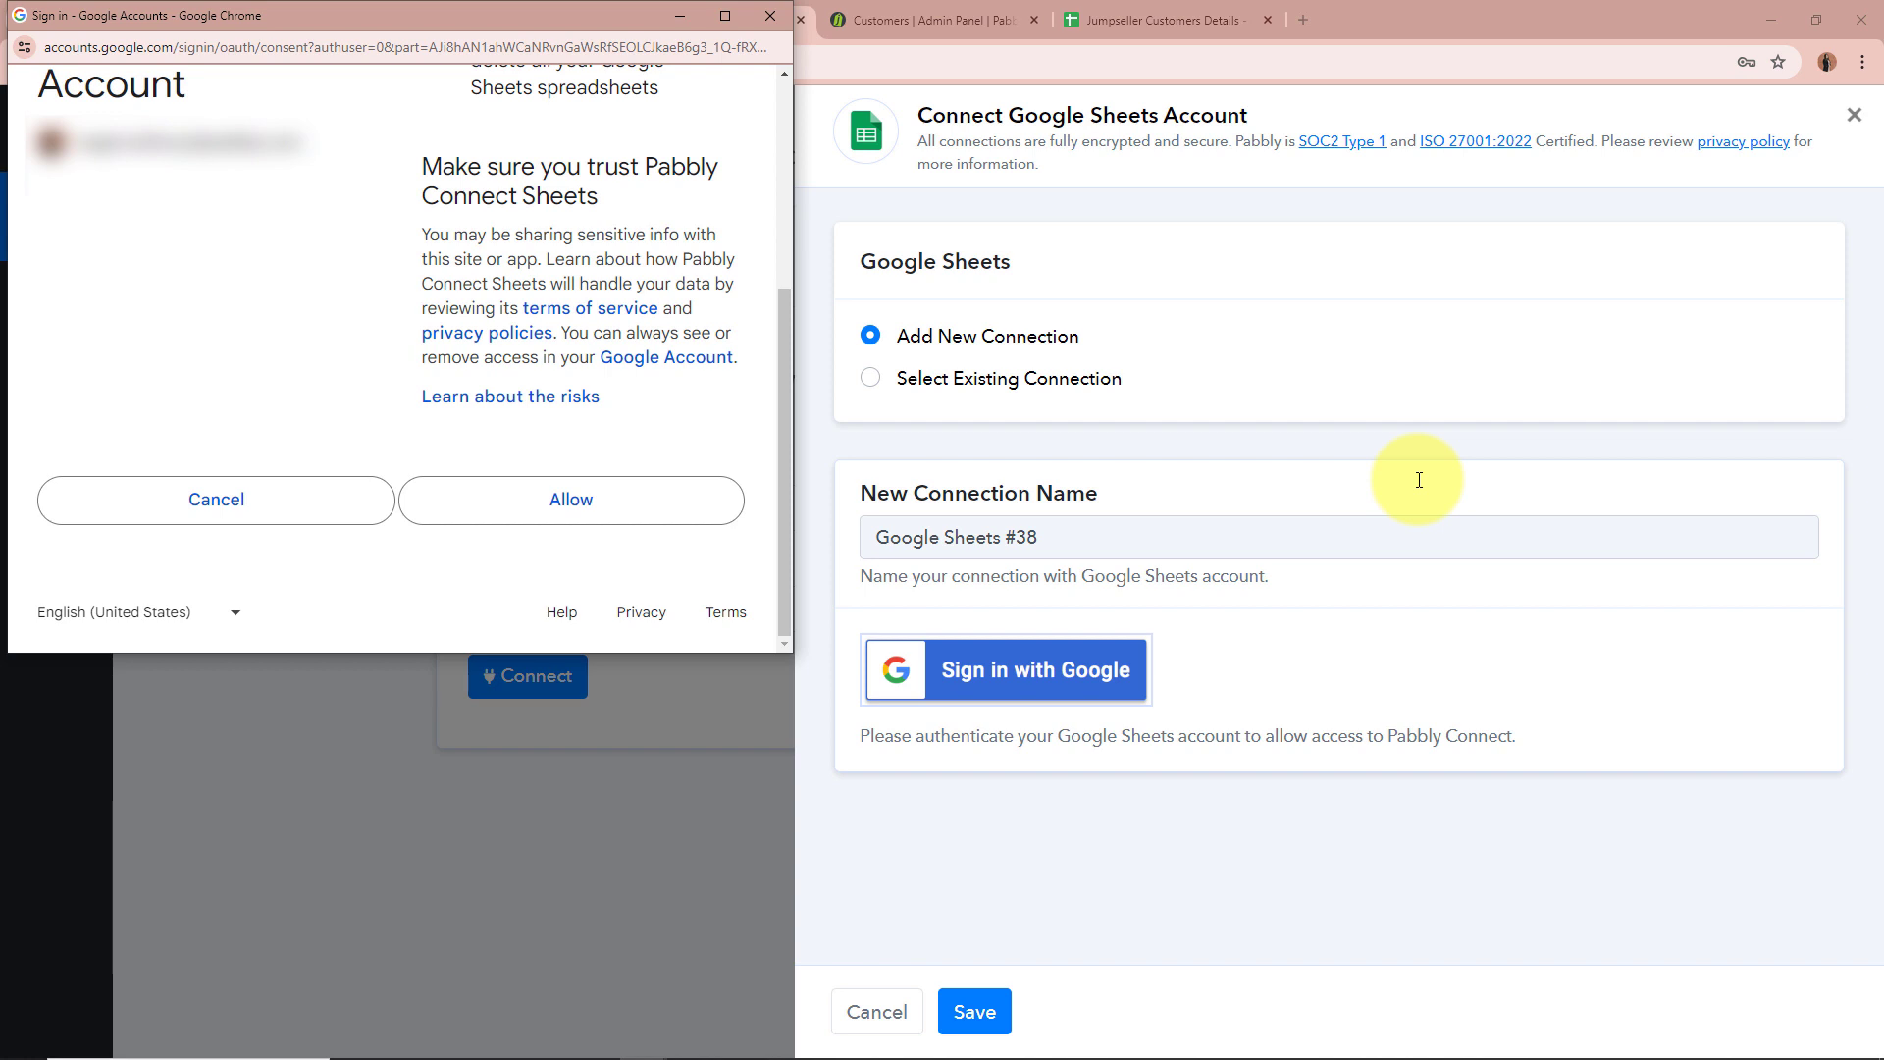
pyautogui.click(565, 502)
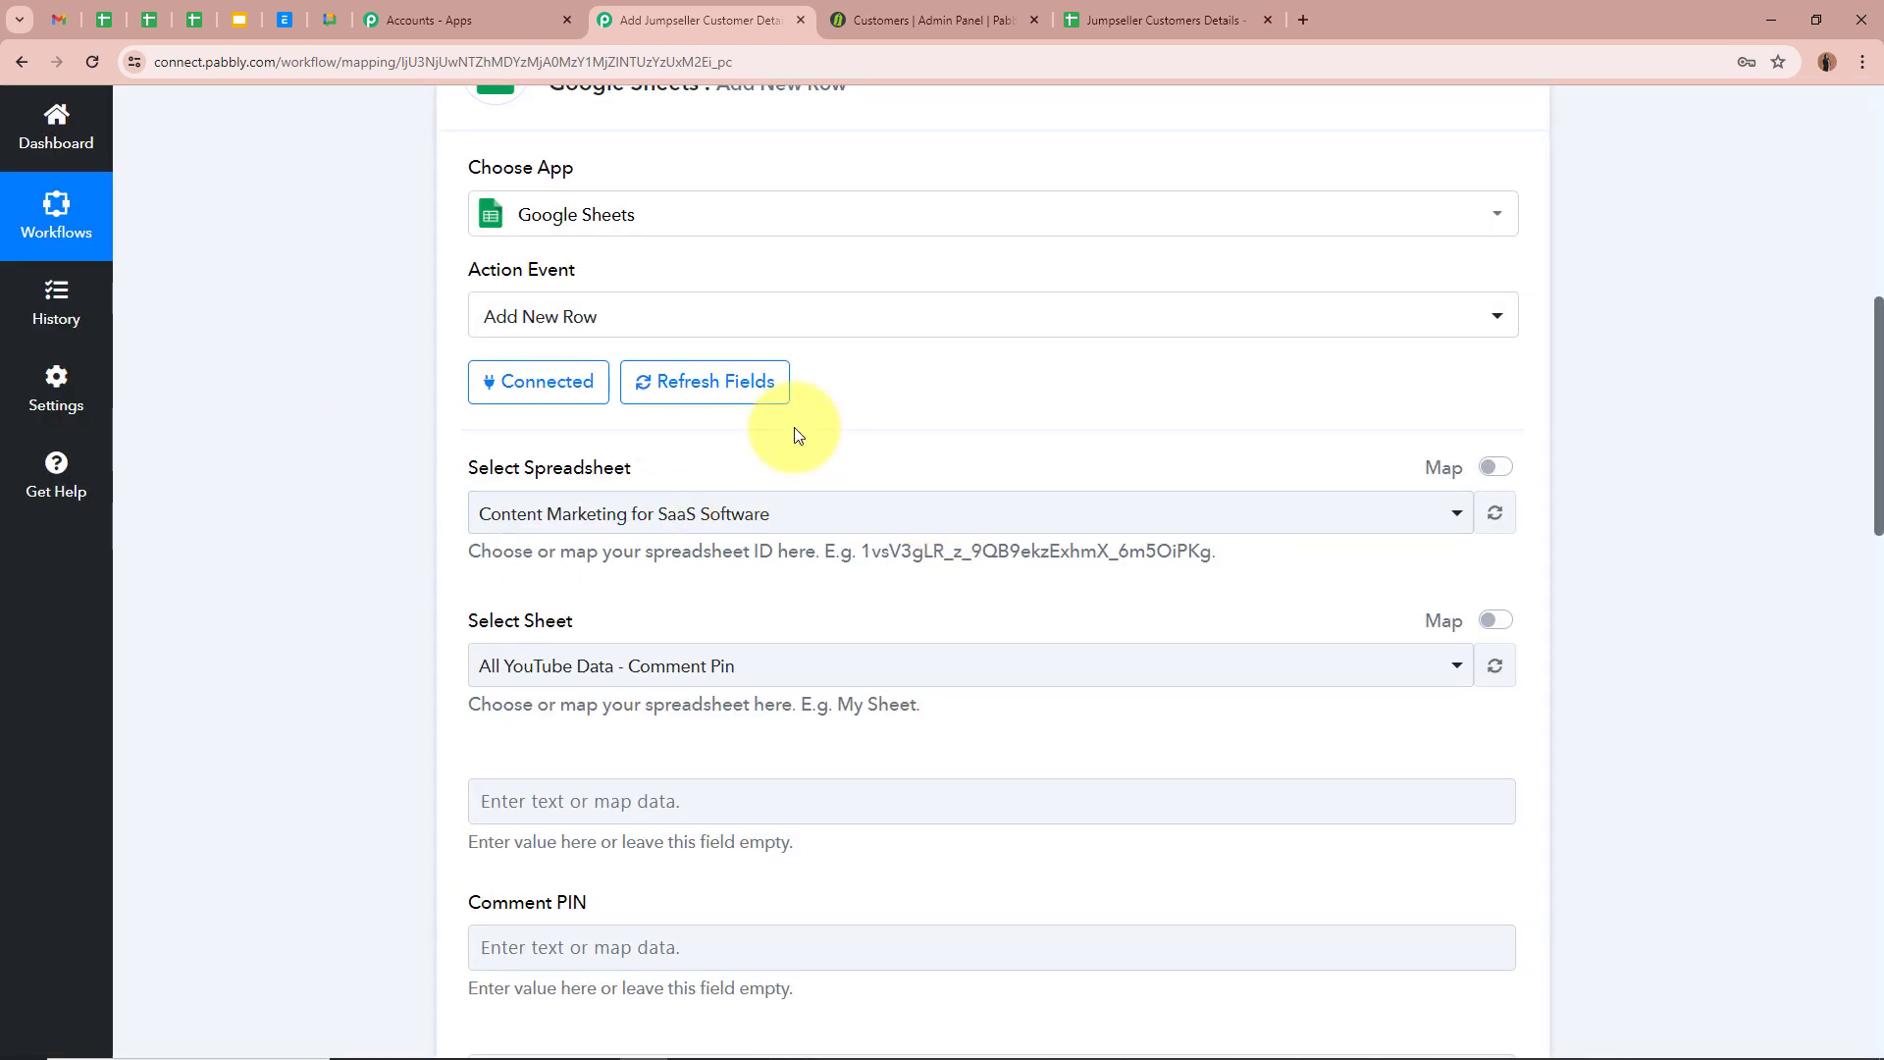
# Check the spreadsheet's title in its browser tab, and choose Jumpseller Customers Details as the spreadsheet for the Add New Row action
pyautogui.click(1158, 20)
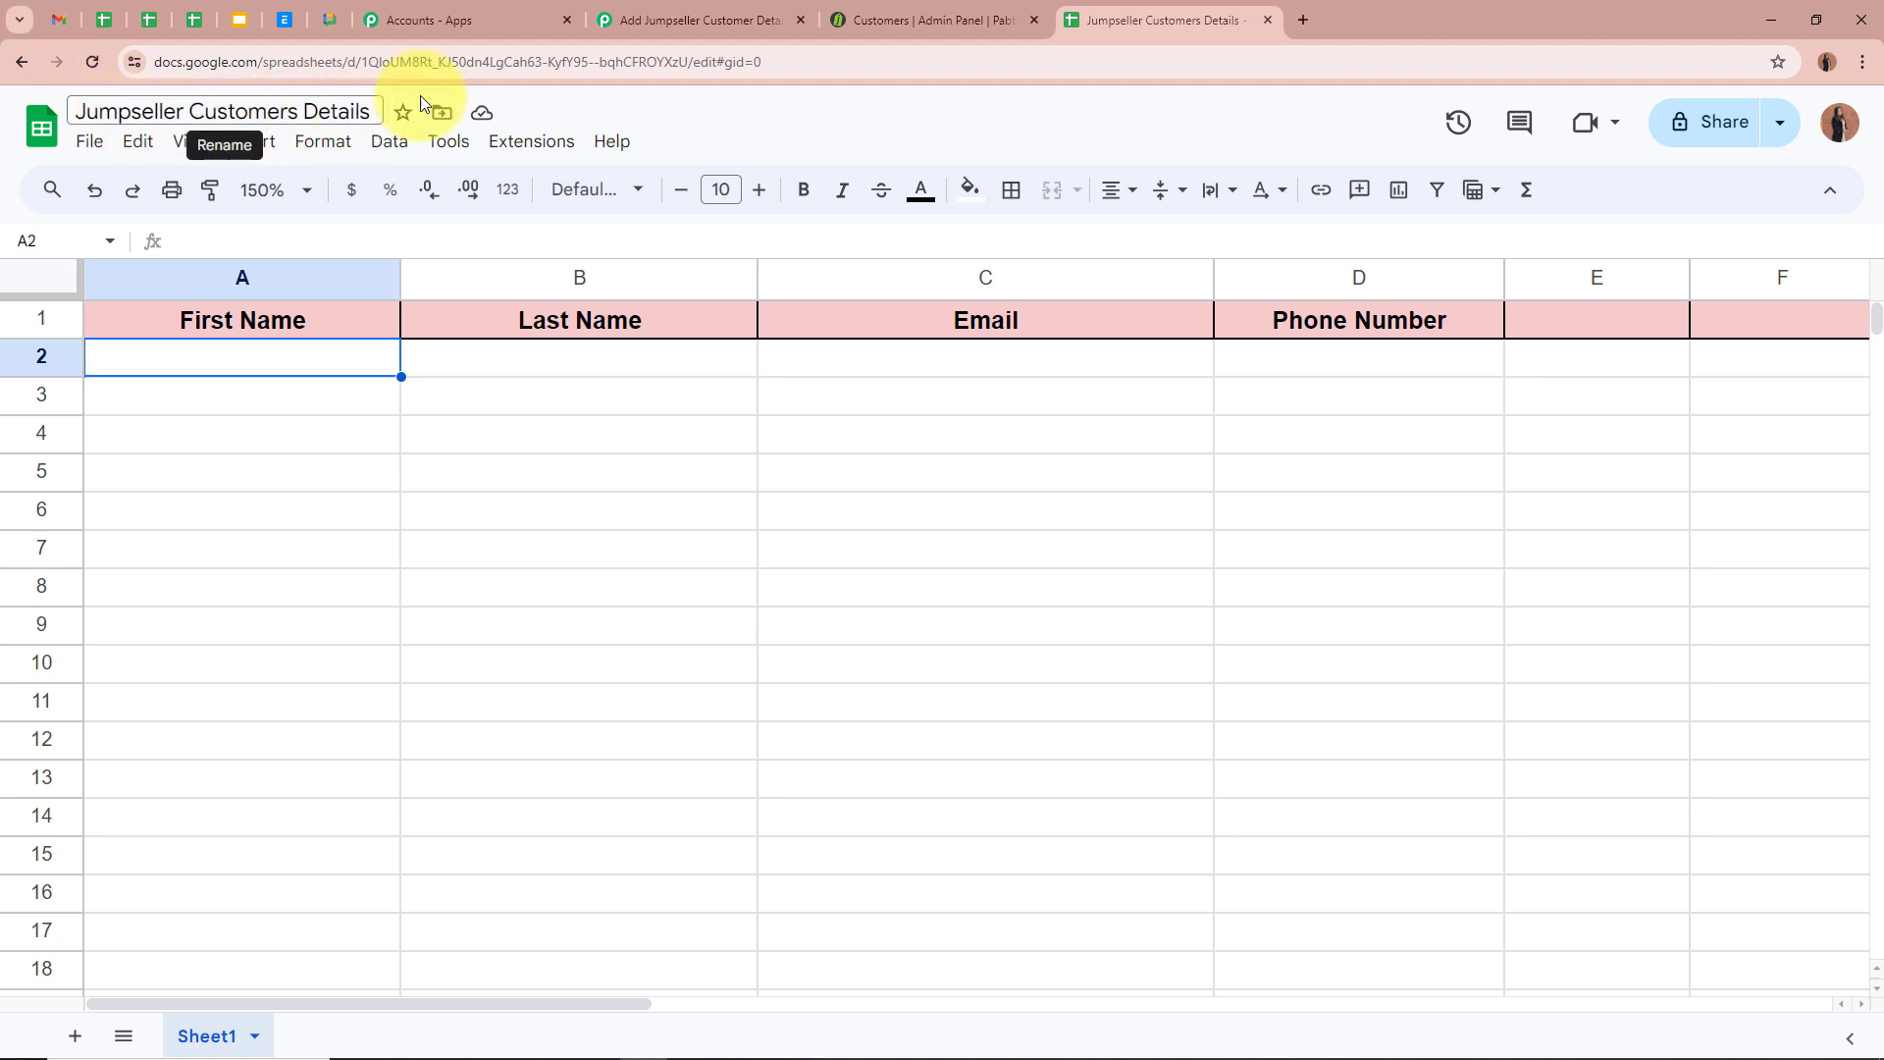
pyautogui.click(653, 19)
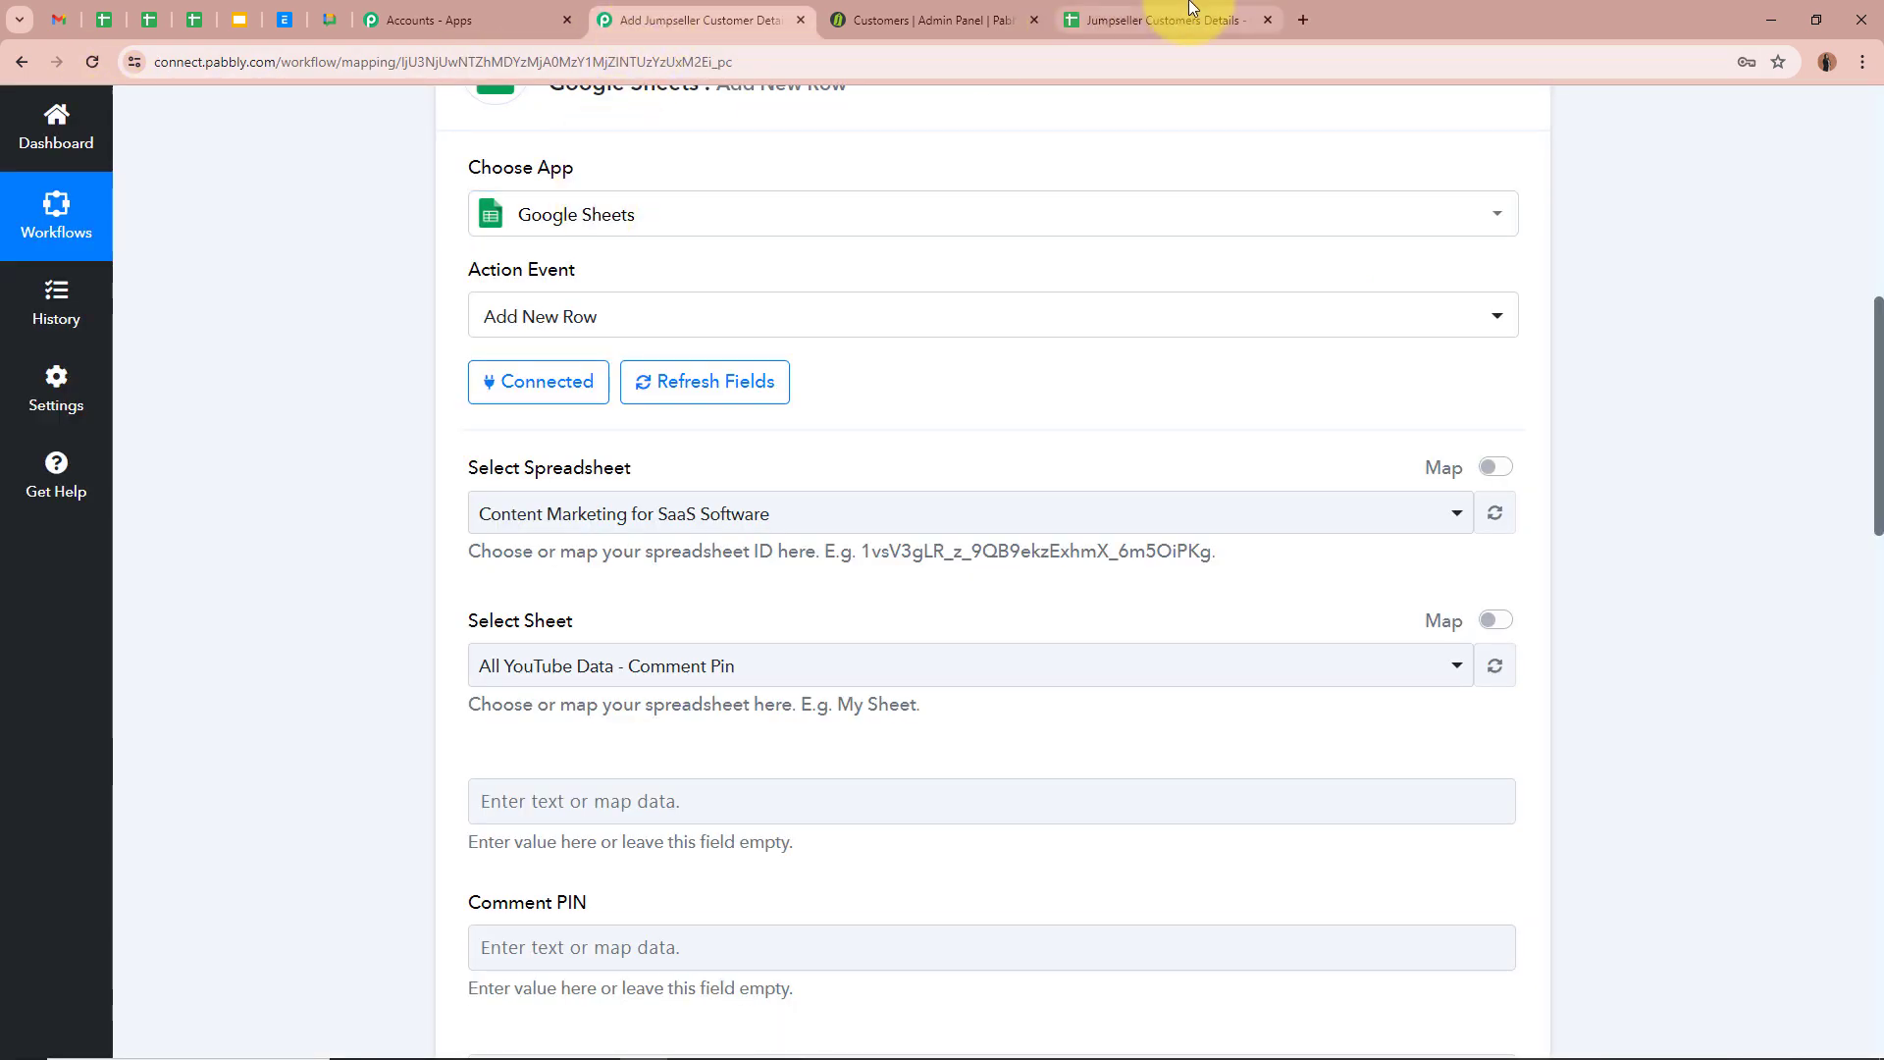
pyautogui.click(1164, 19)
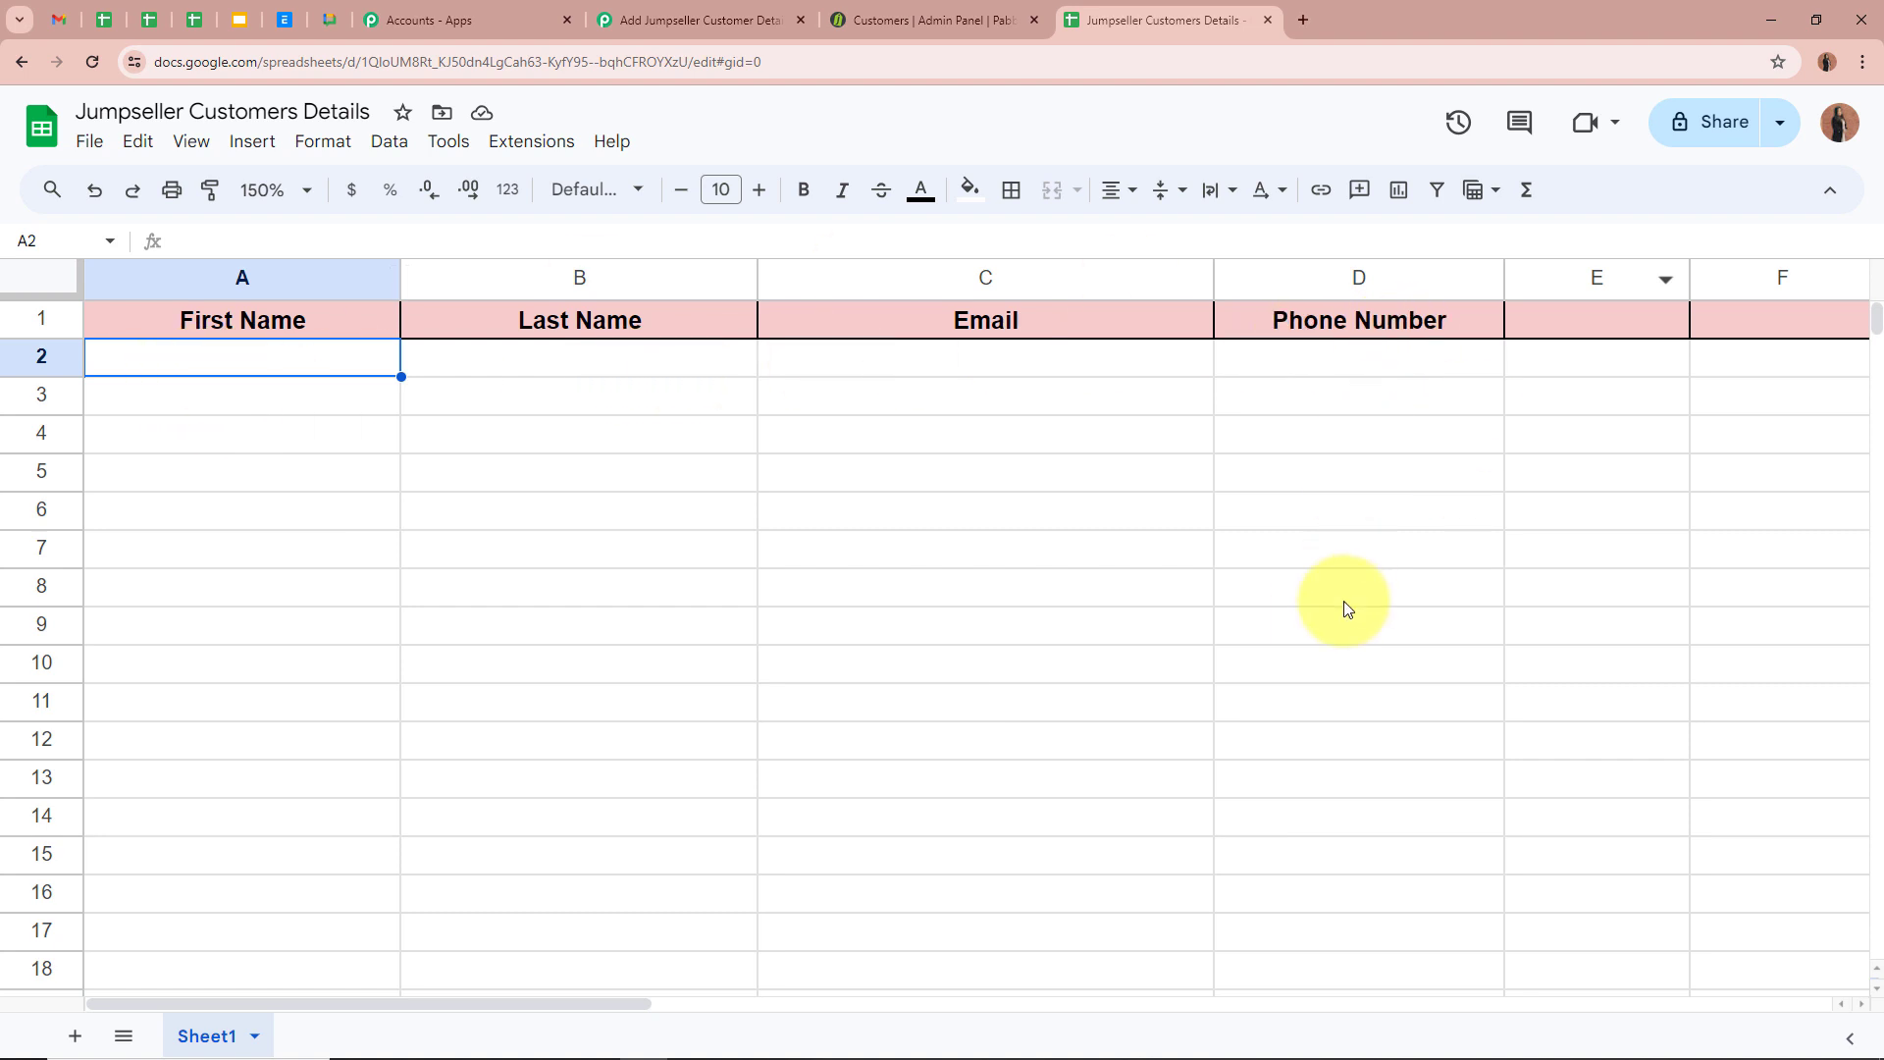
pyautogui.click(726, 20)
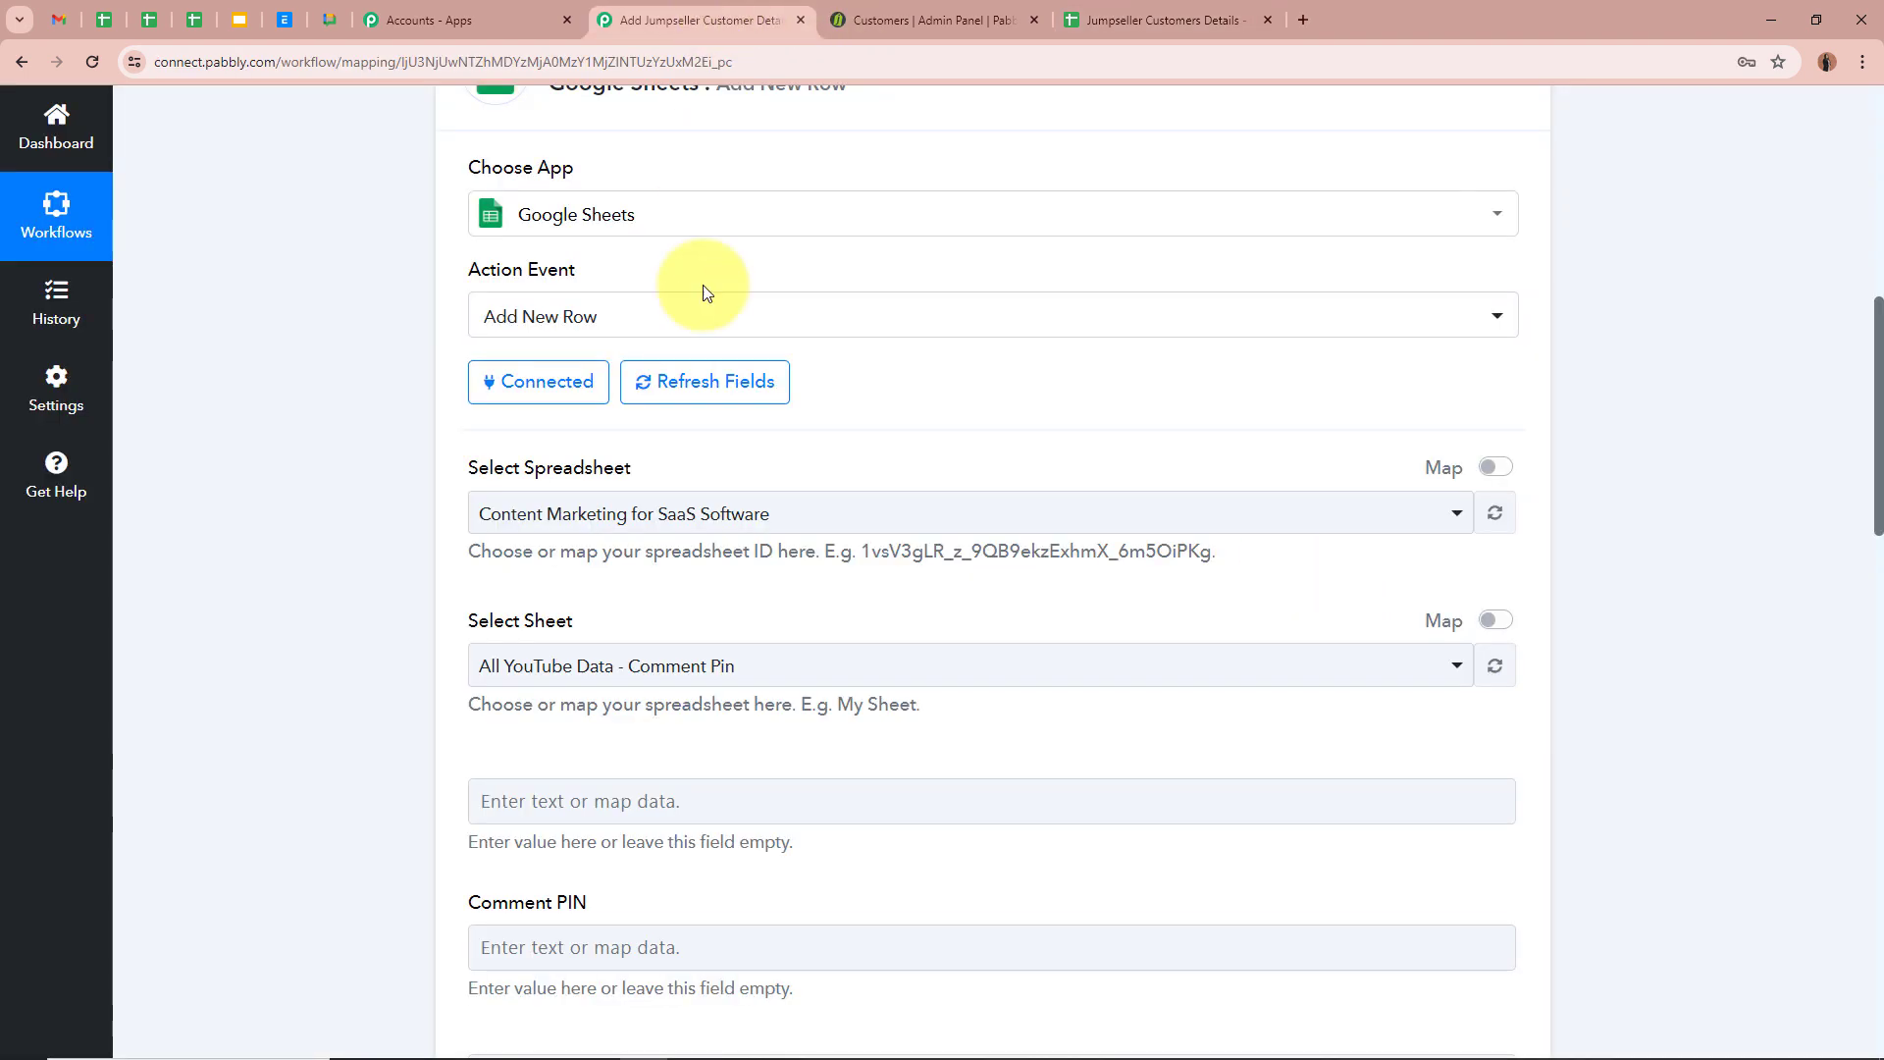
pyautogui.click(738, 530)
pyautogui.click(692, 715)
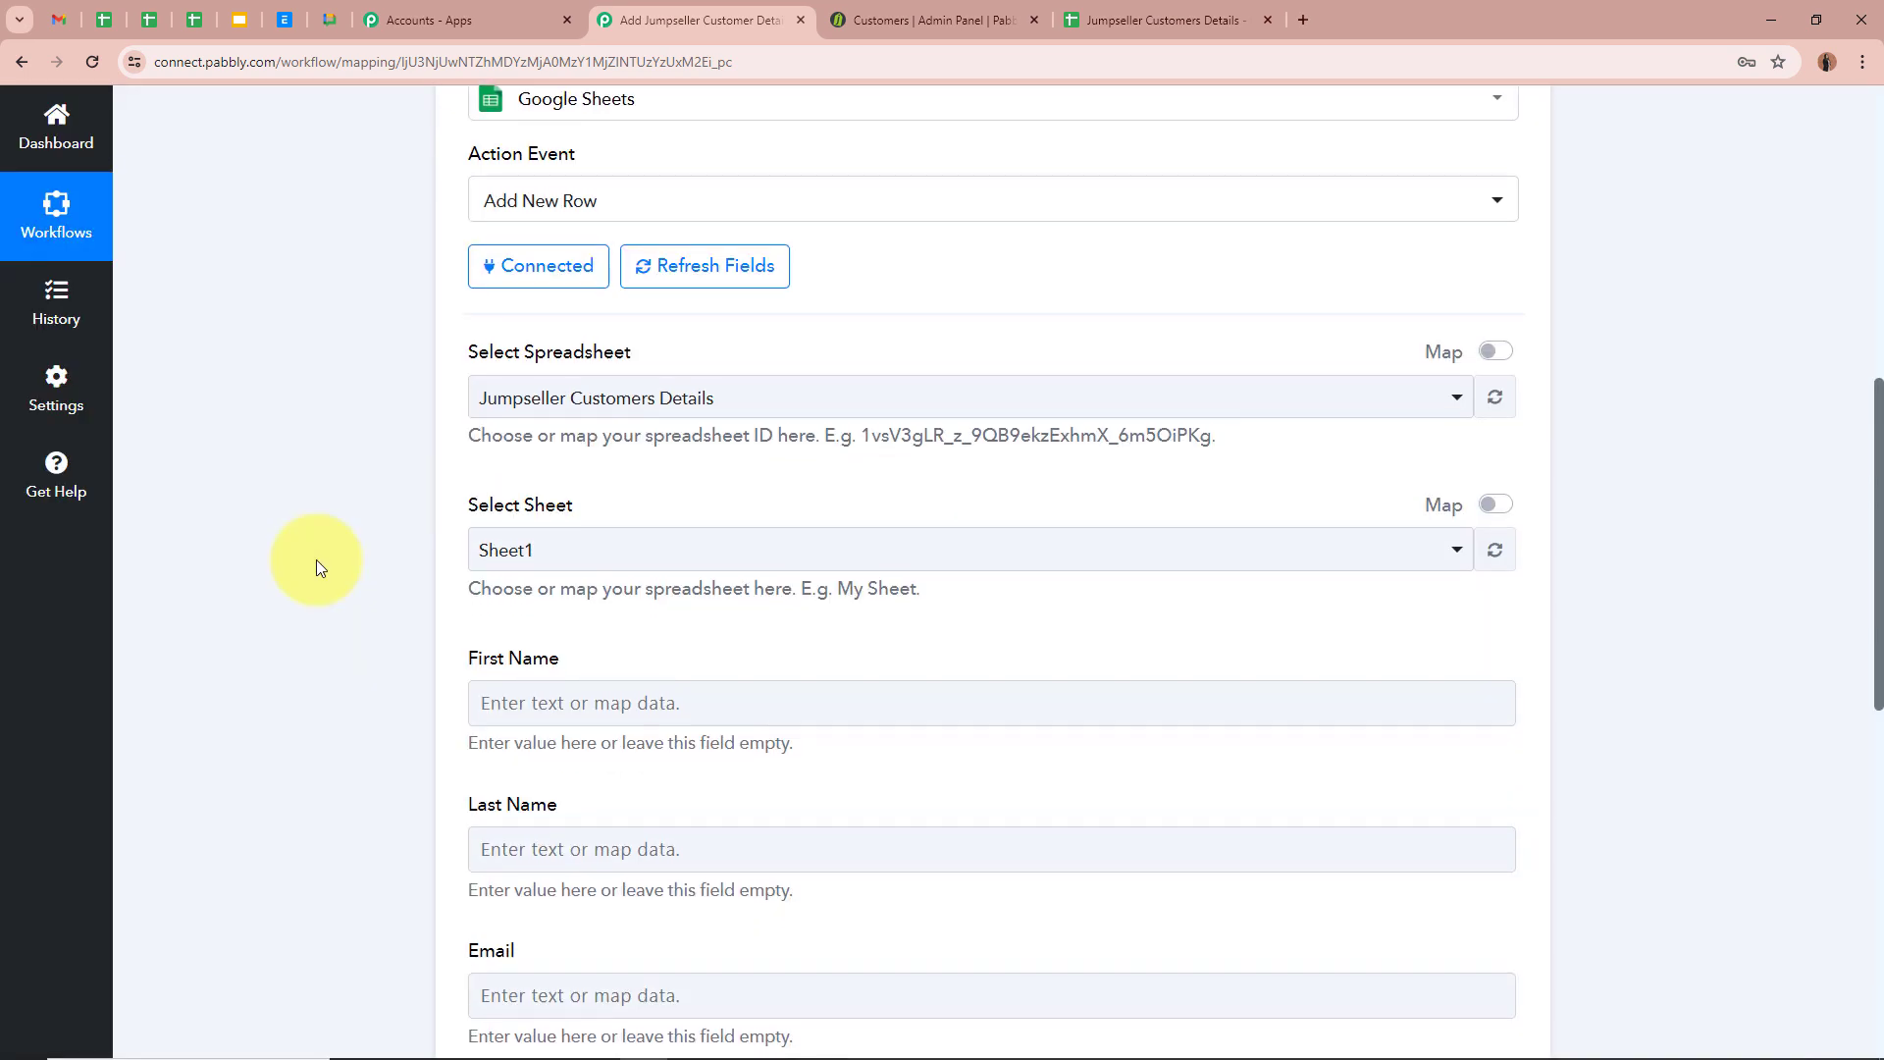
# Check the sheet name in the Jumpseller Customers Details spreadsheet, and choose Sheet1 as the action's sheet
pyautogui.scroll(-2, 314, 559)
pyautogui.click(1178, 20)
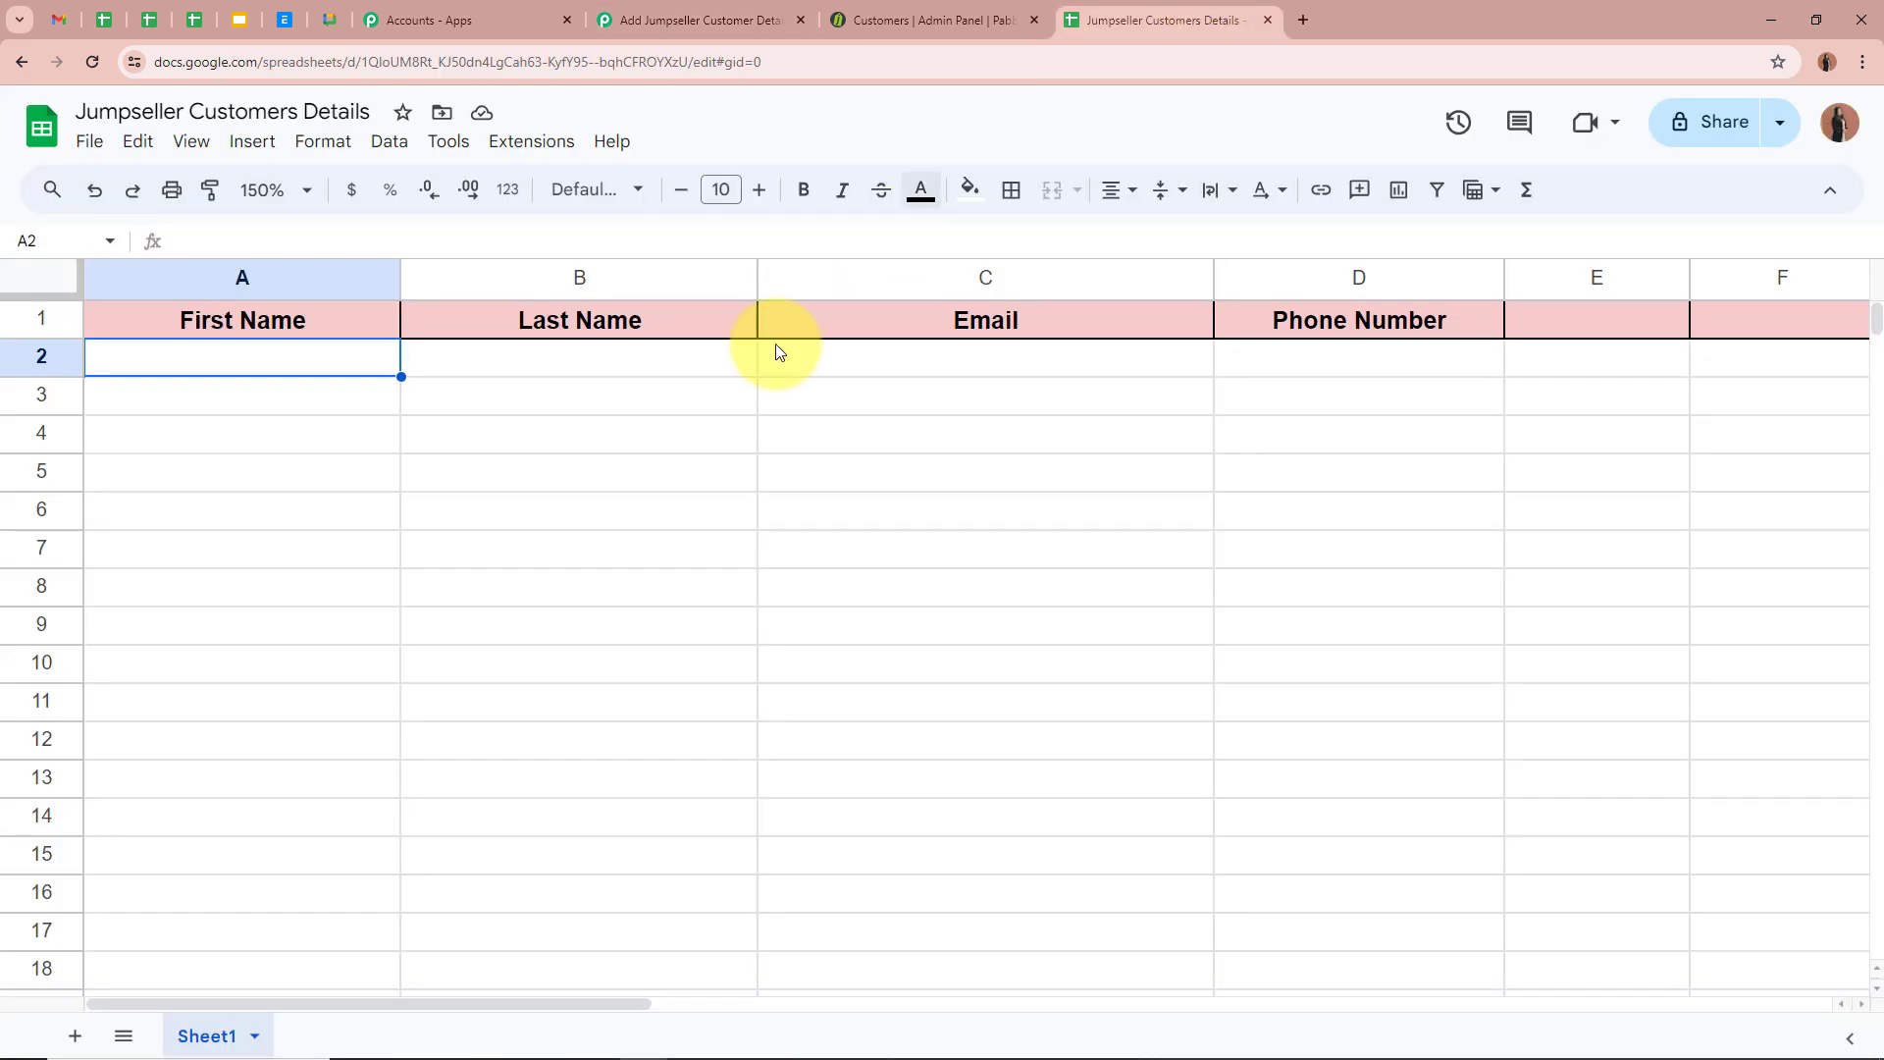
pyautogui.click(697, 20)
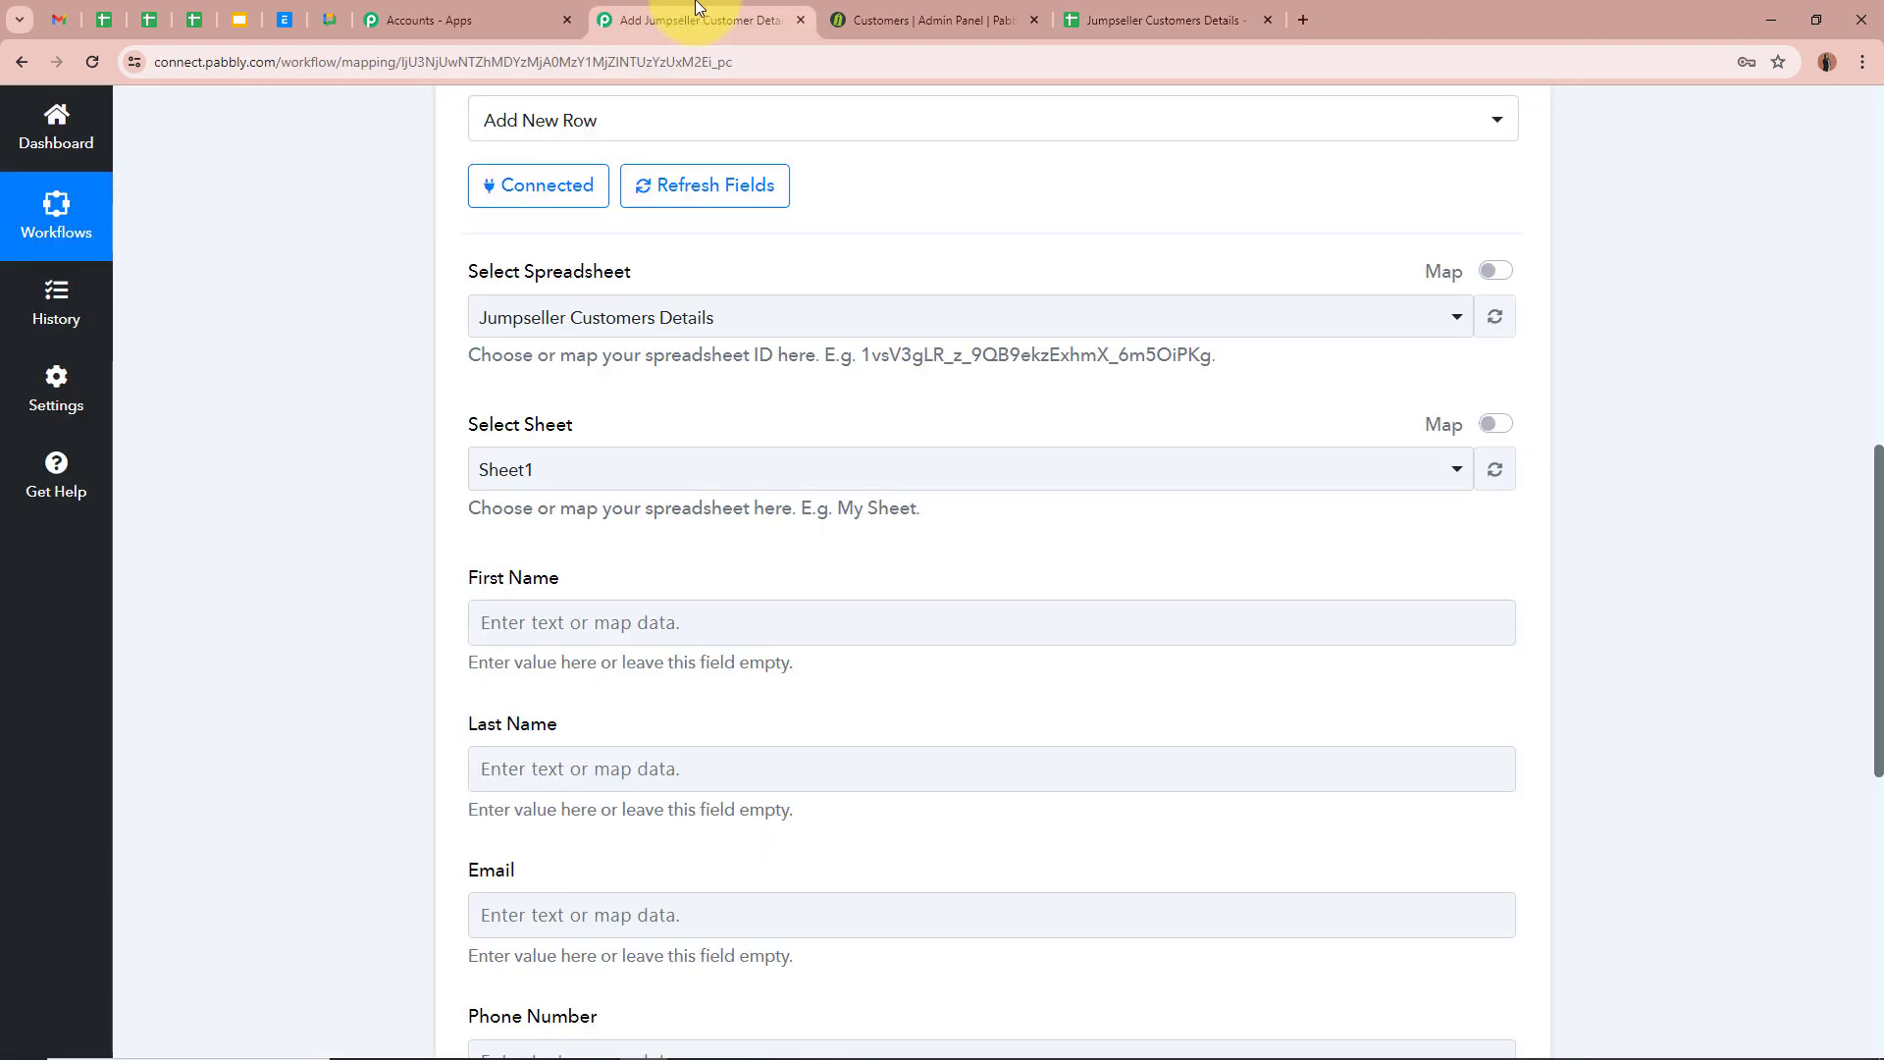
pyautogui.click(721, 471)
pyautogui.click(589, 585)
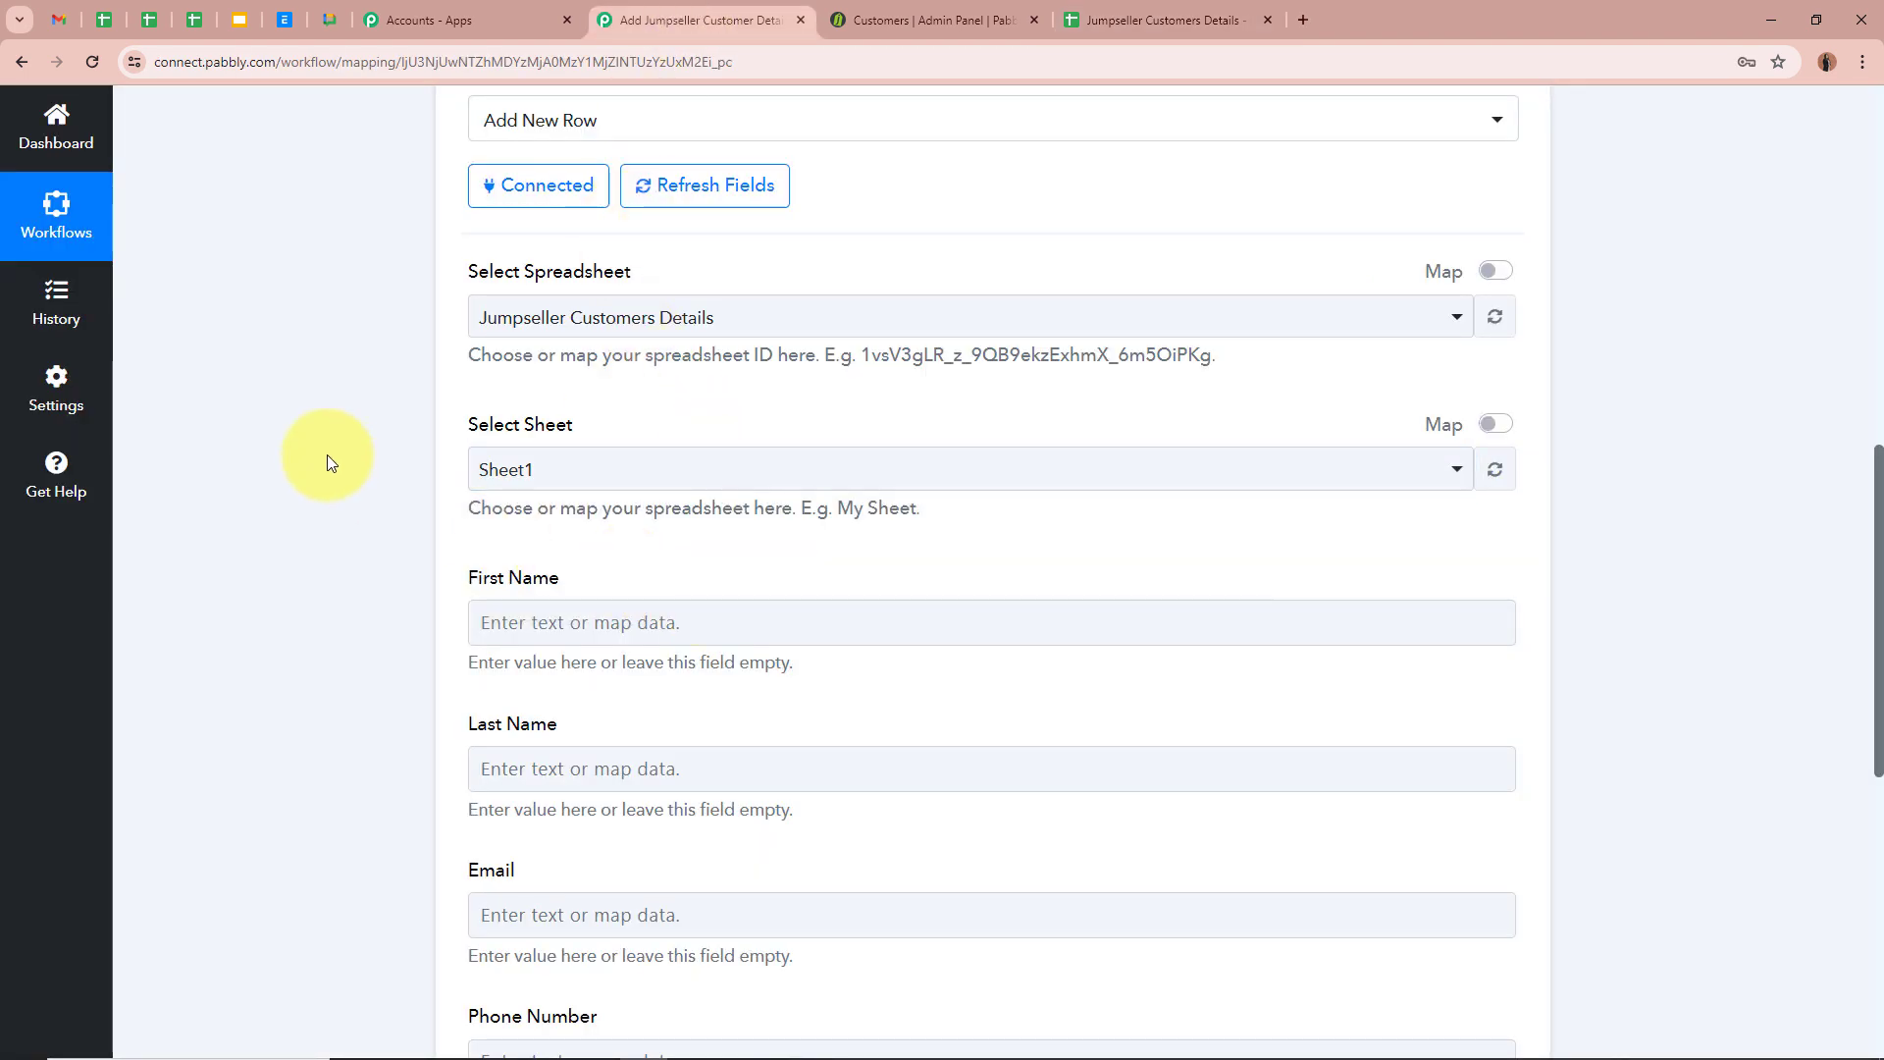
# Compare the action's mapping fields with the First Name, Last Name, Email and Phone Number columns of the spreadsheet
pyautogui.scroll(-2, 327, 456)
pyautogui.scroll(-2, 327, 456)
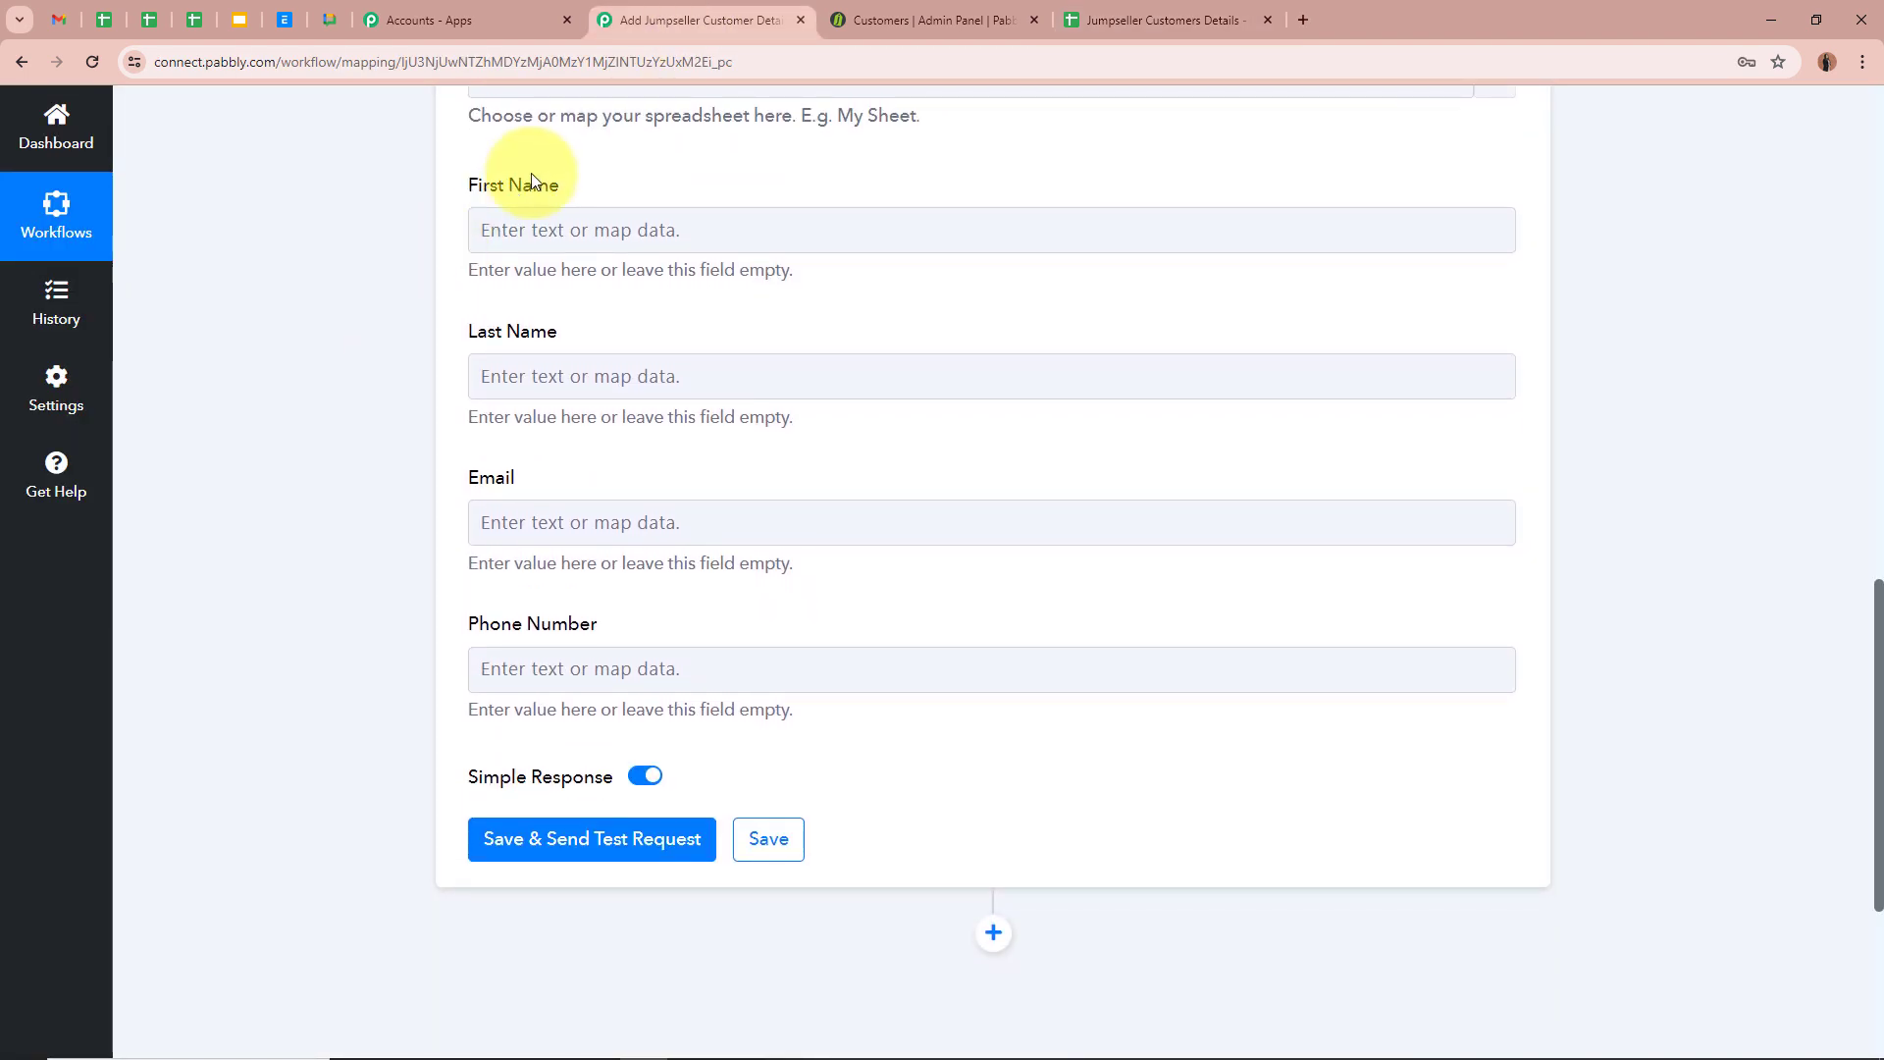
pyautogui.click(1178, 20)
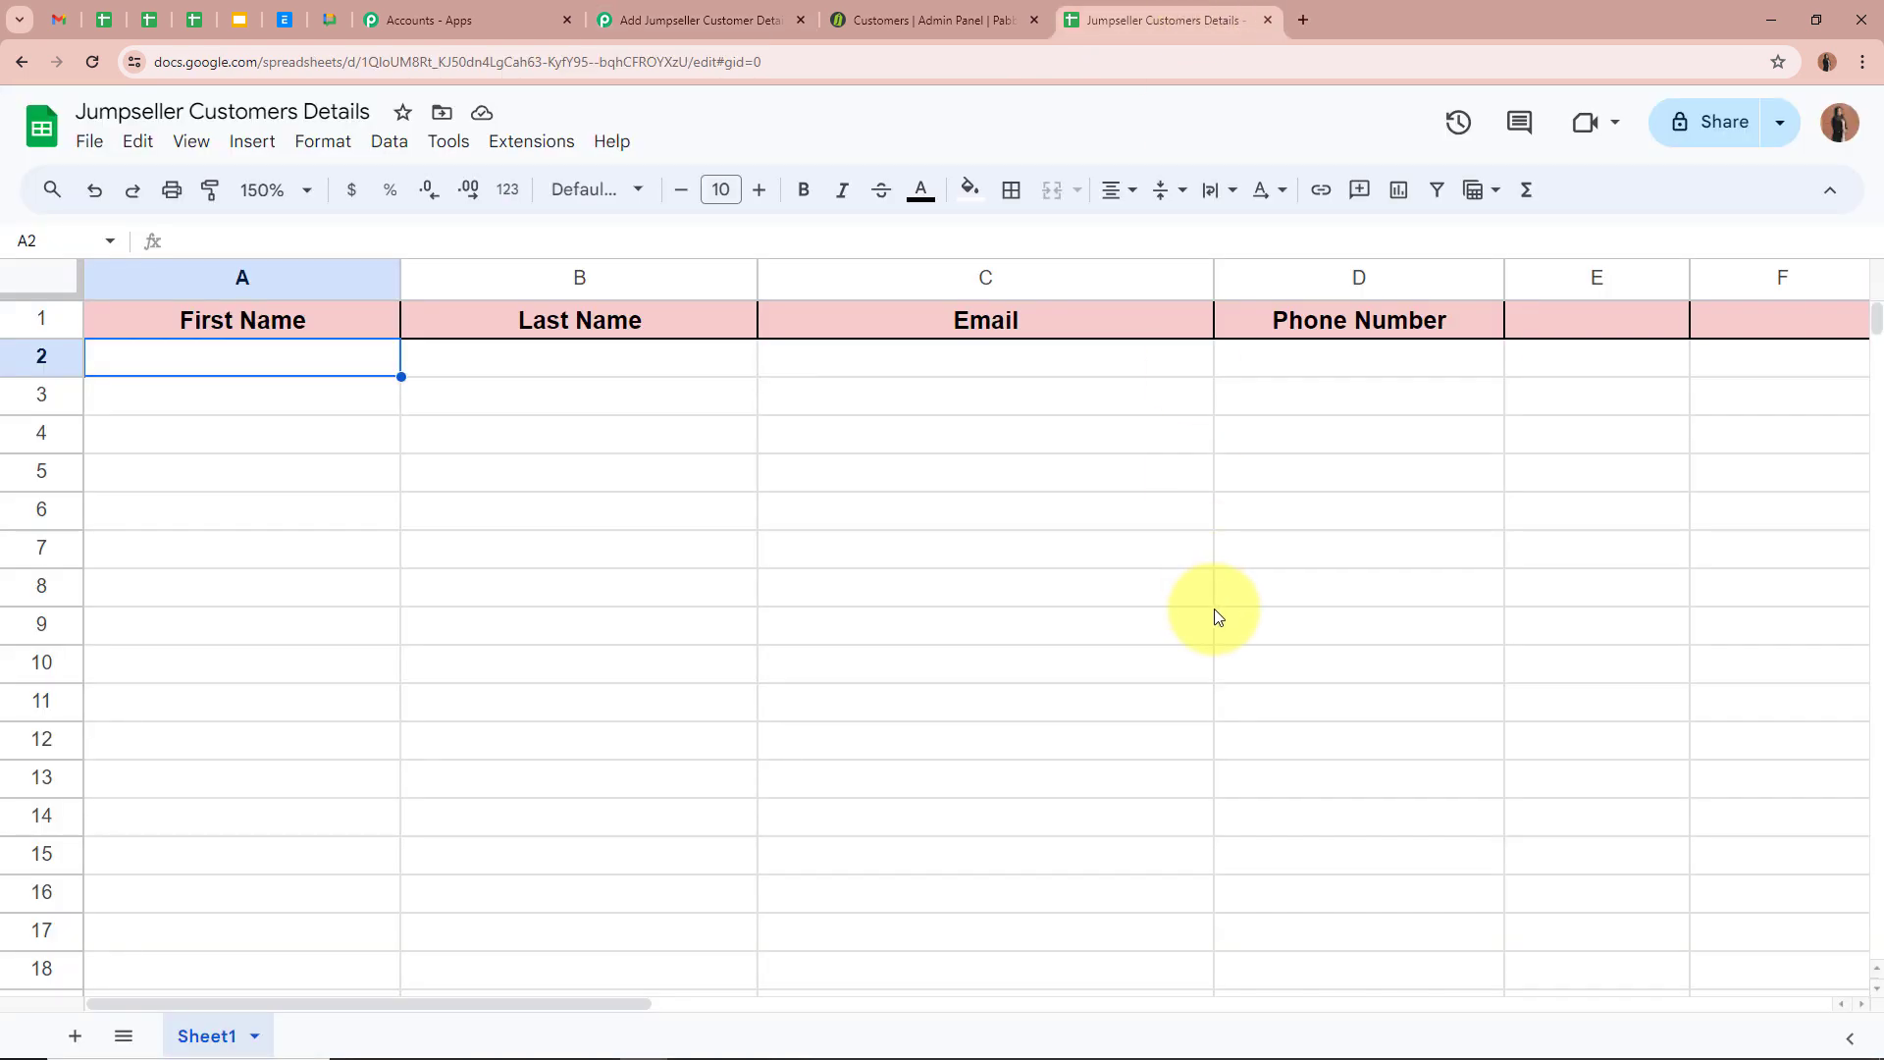
pyautogui.click(354, 308)
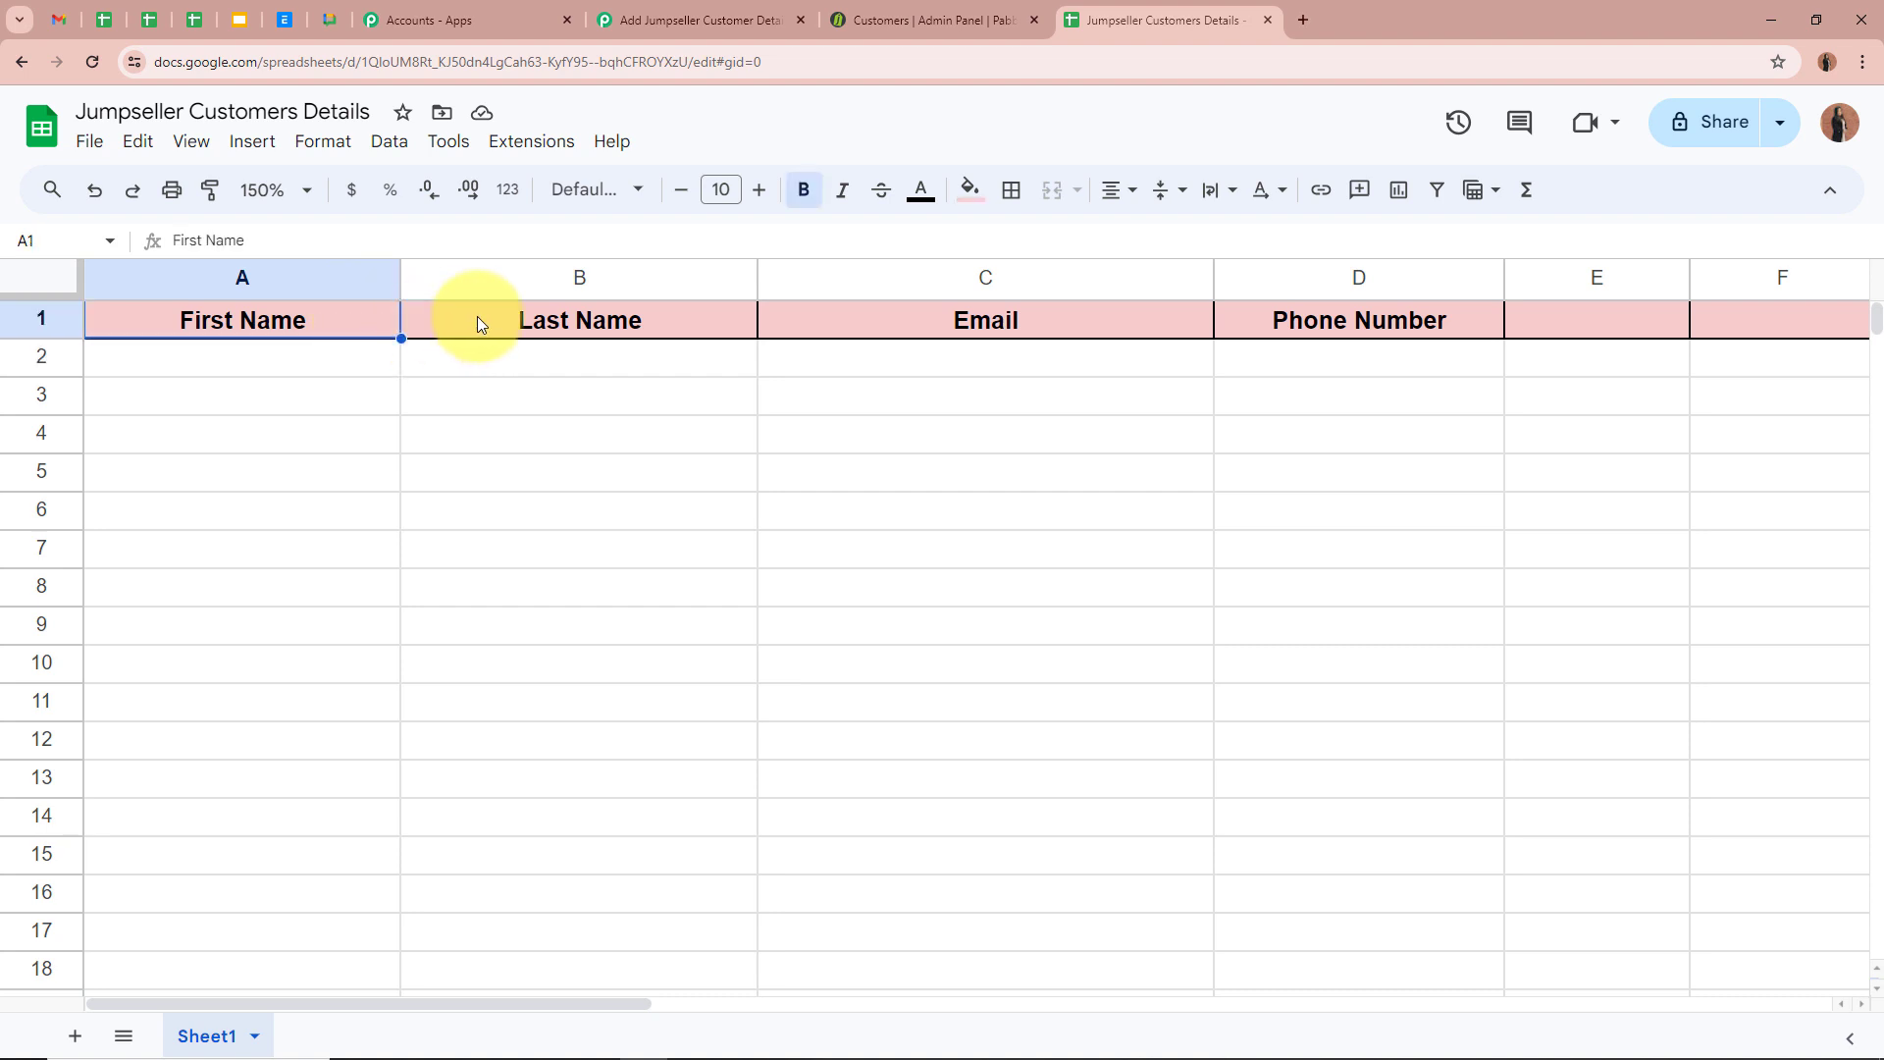
pyautogui.click(477, 316)
pyautogui.click(820, 326)
pyautogui.click(1227, 327)
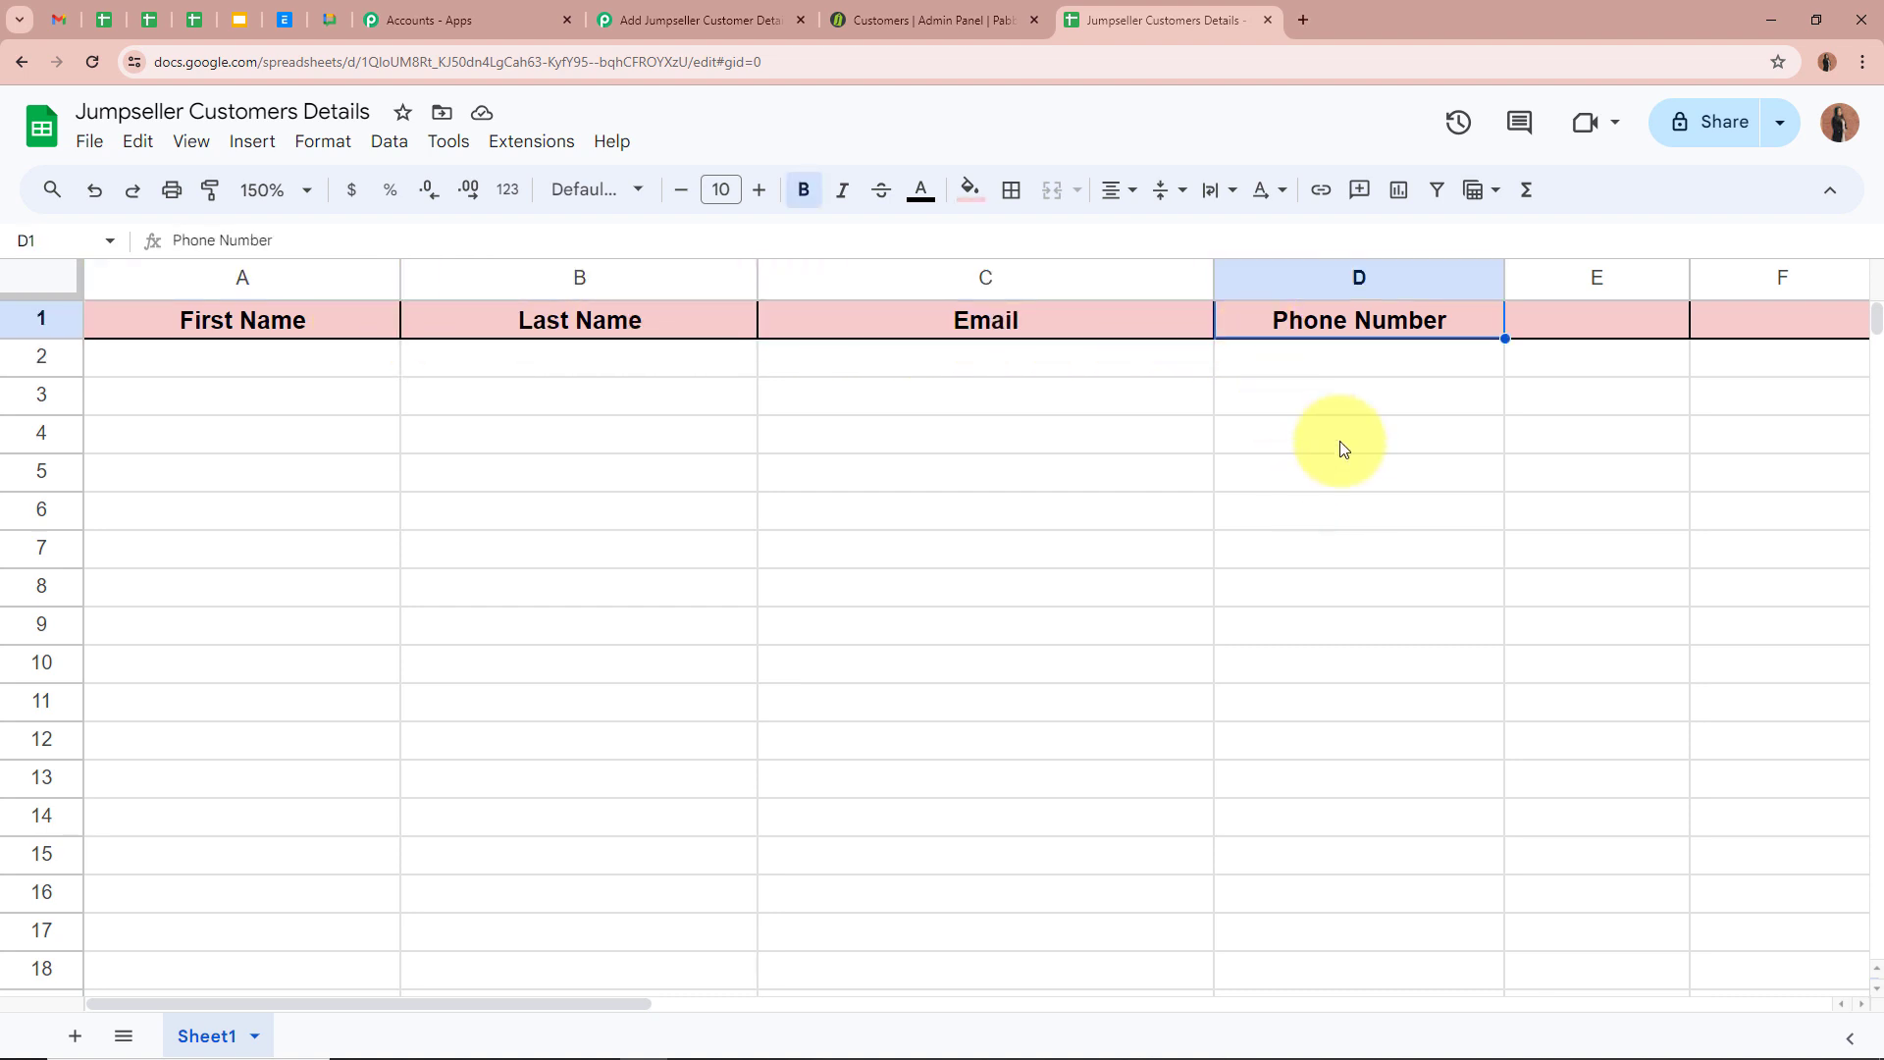
pyautogui.click(692, 19)
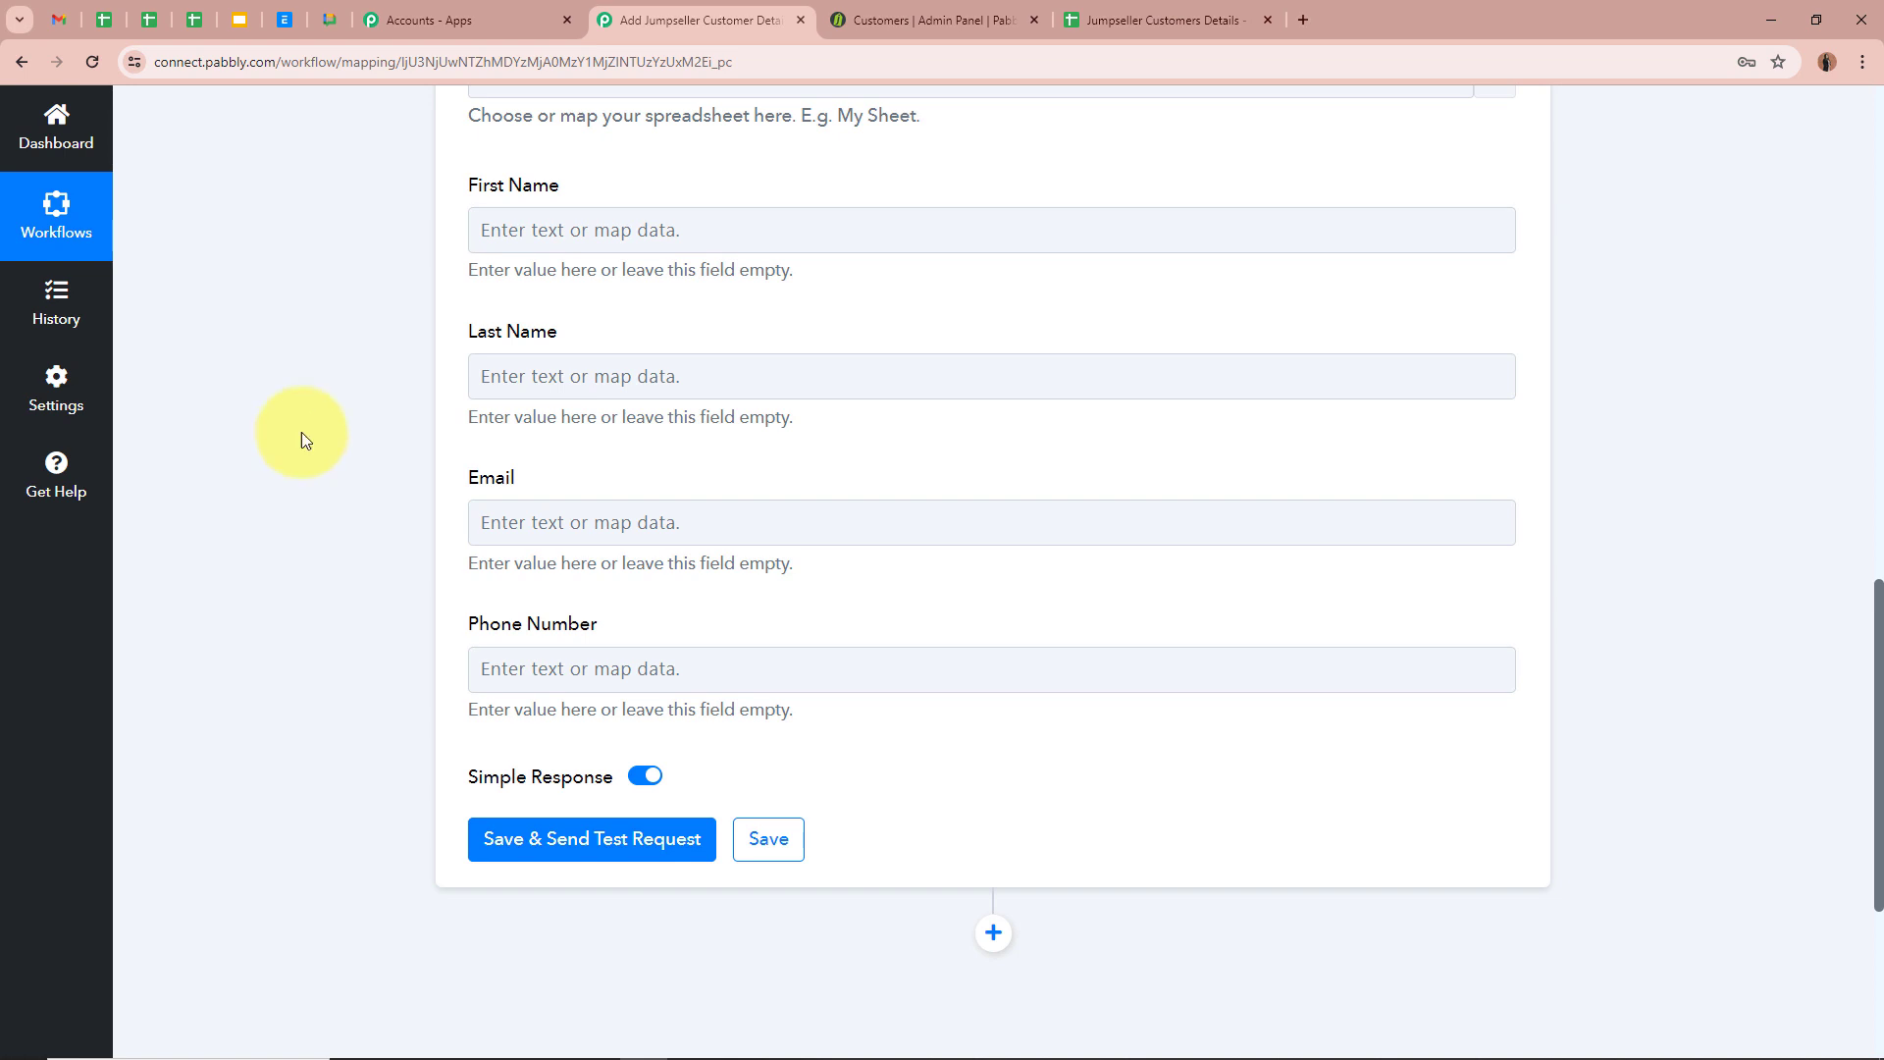
pyautogui.click(1158, 20)
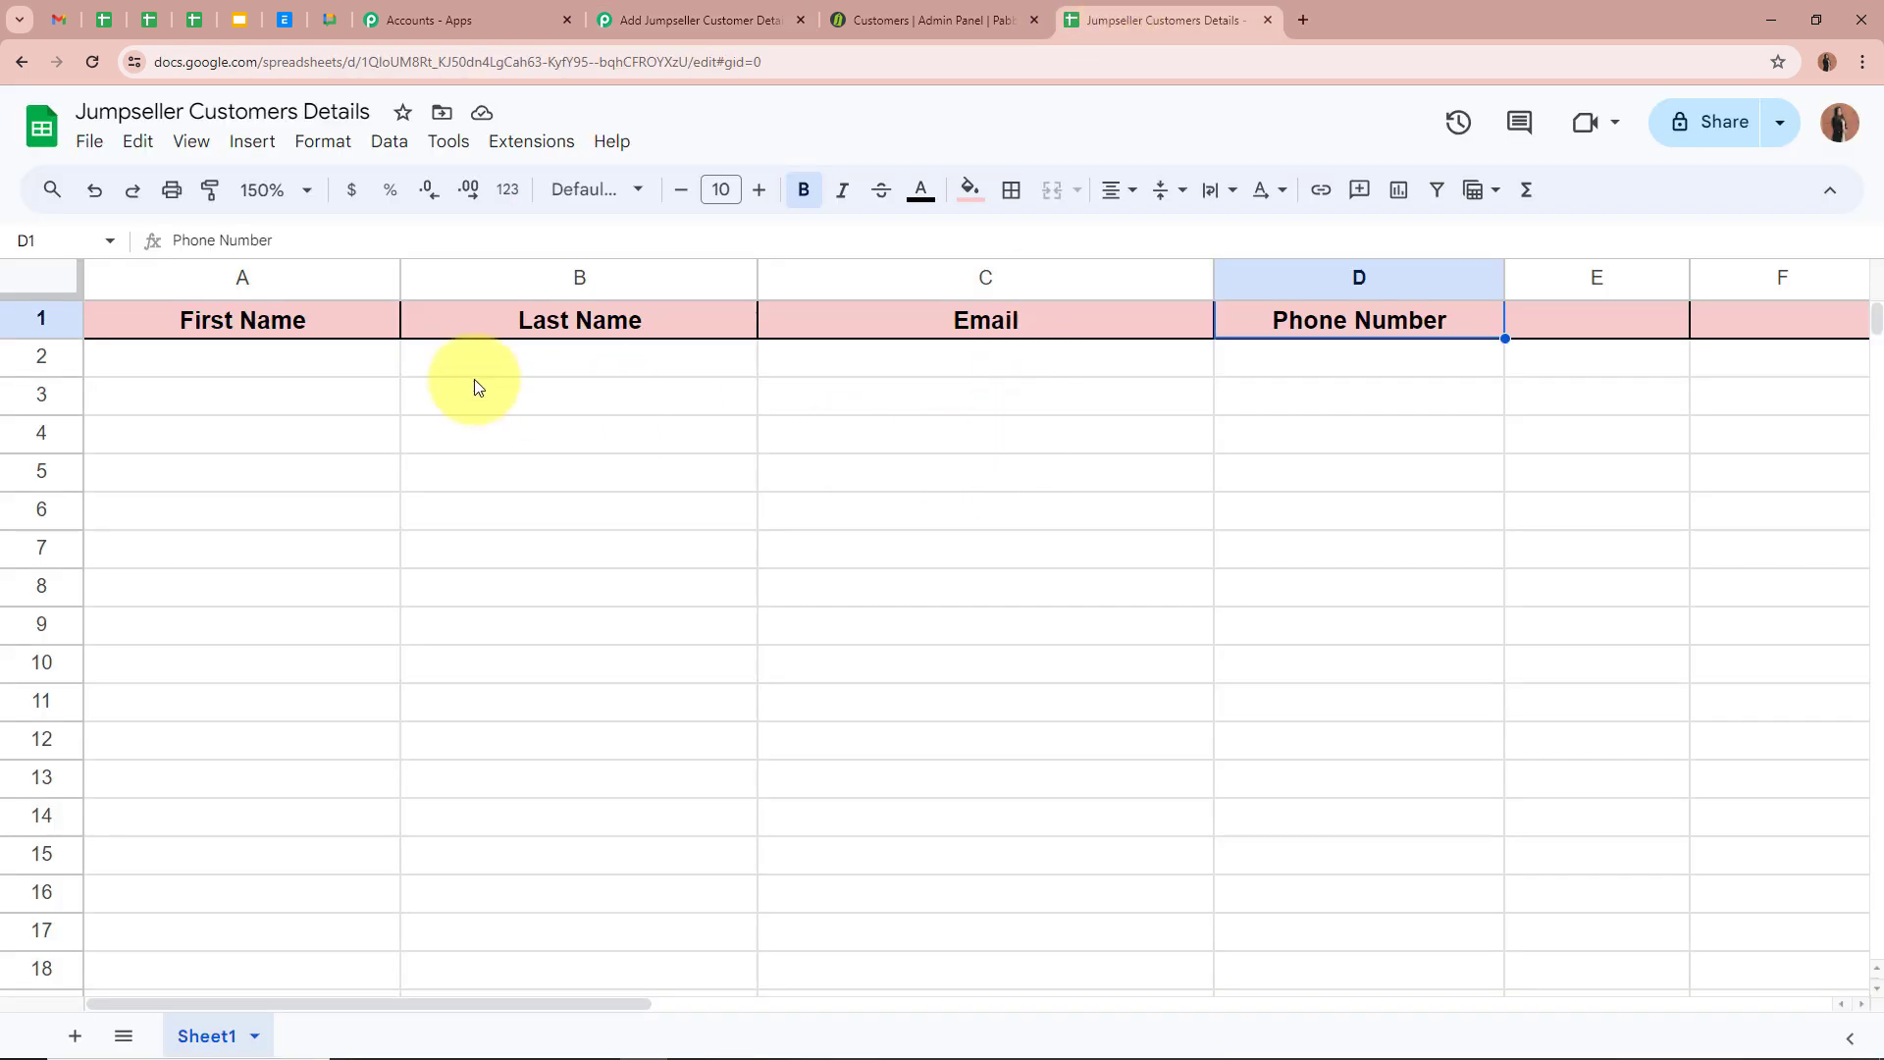
pyautogui.click(324, 361)
pyautogui.click(579, 358)
pyautogui.click(884, 359)
pyautogui.click(1251, 363)
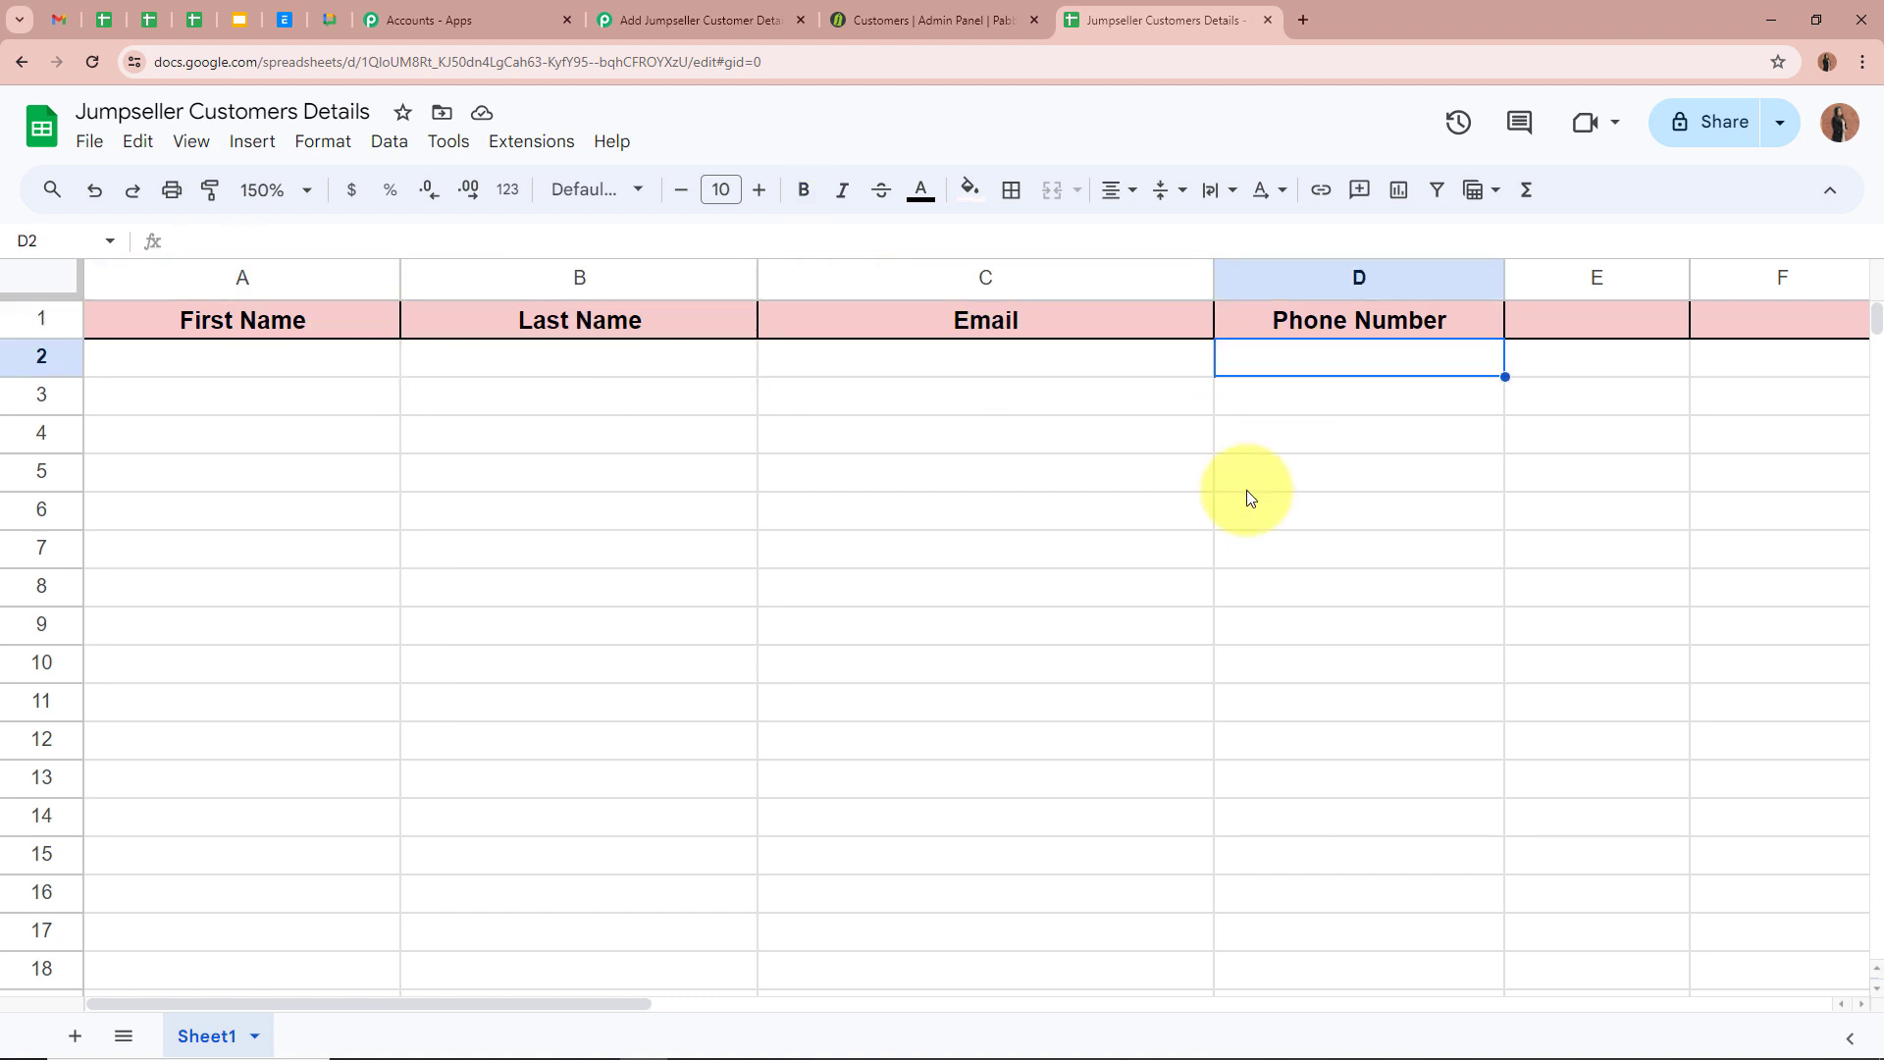
pyautogui.click(712, 19)
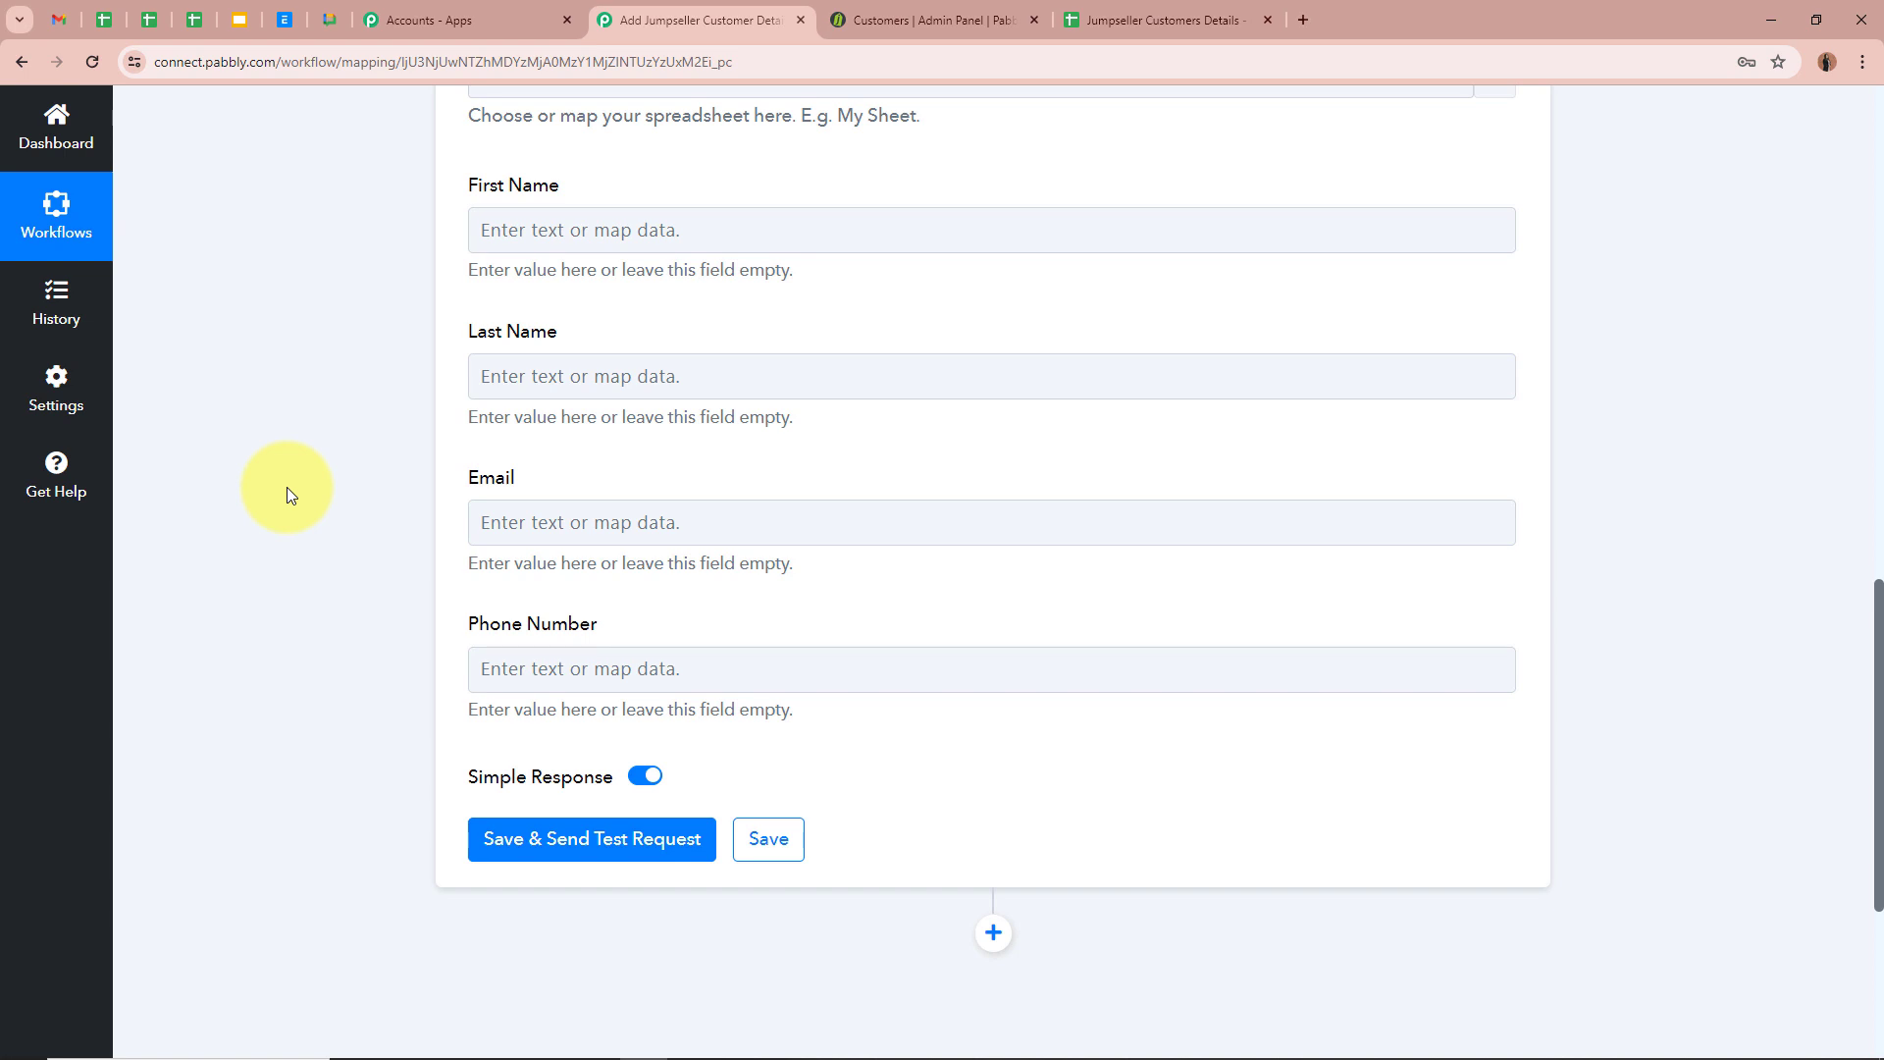
# Map the First Name field to Customer Customer Additional Fields 0 Value from the Retrieve Customer by ID step
pyautogui.click(746, 229)
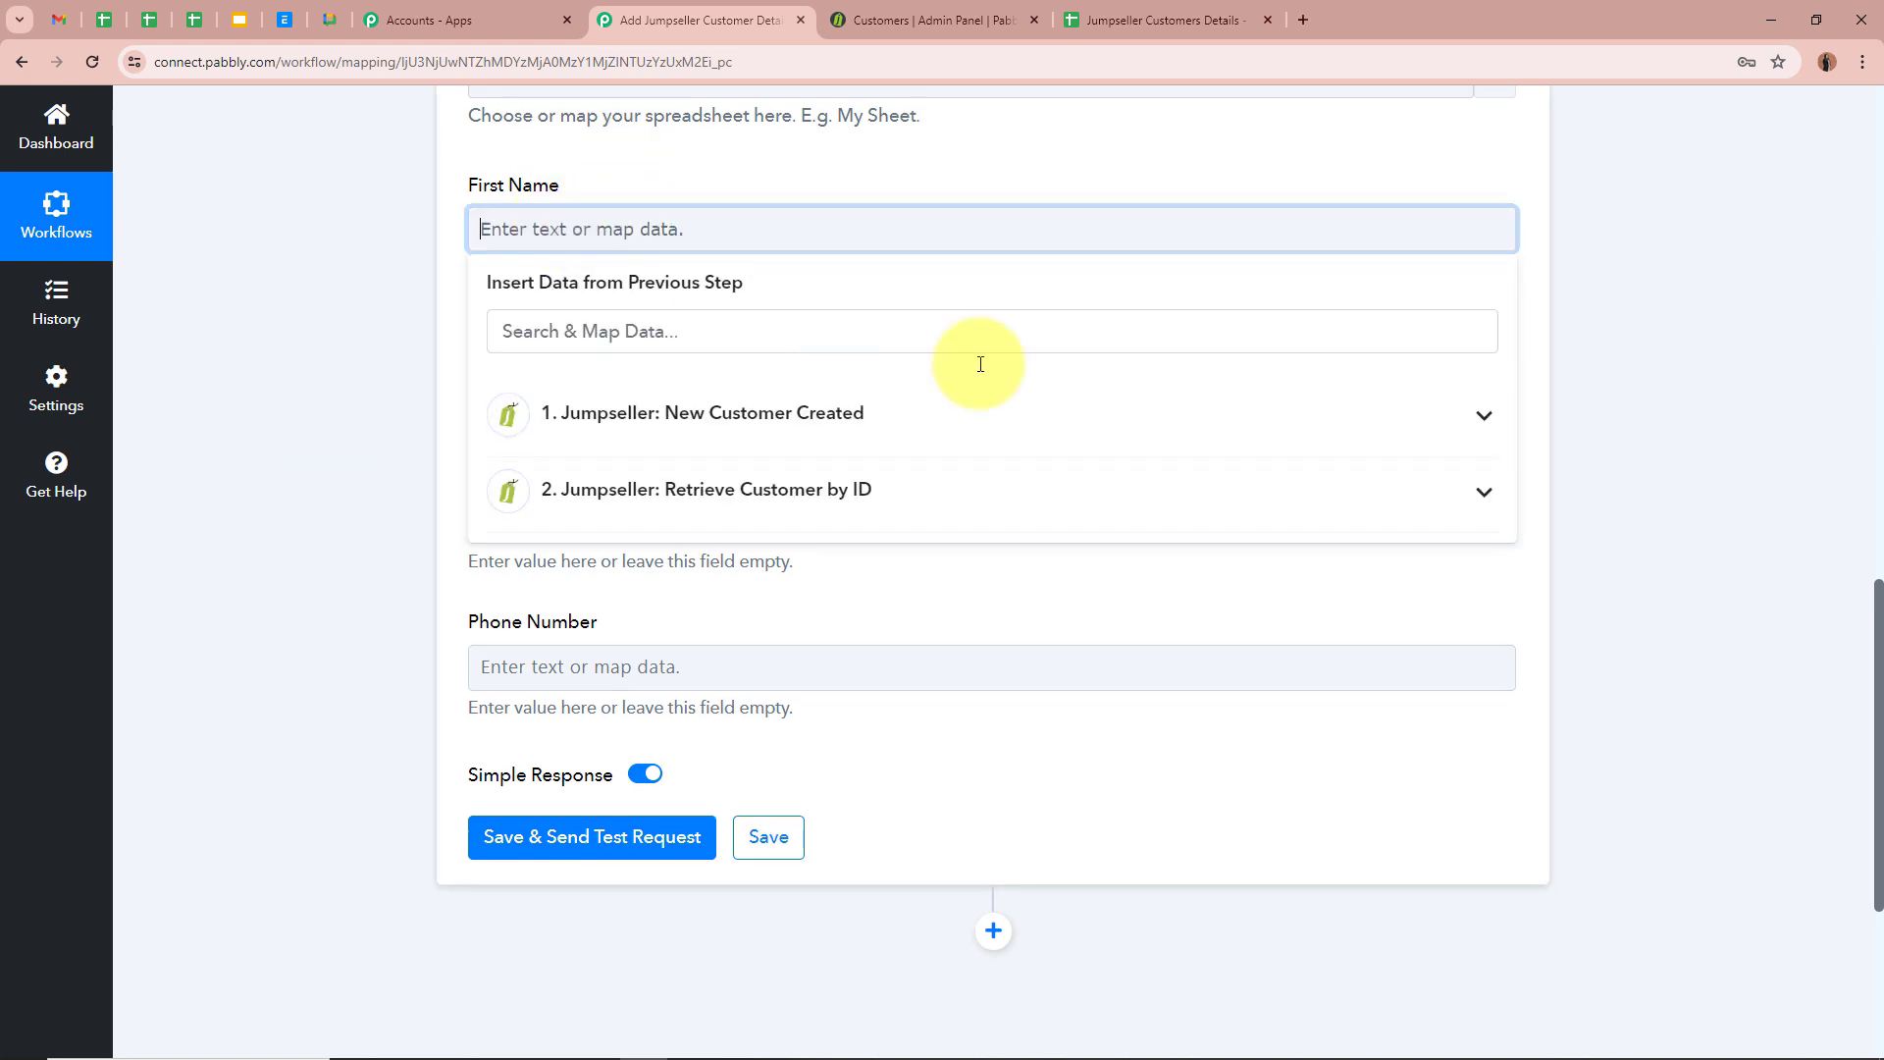
pyautogui.click(1477, 492)
pyautogui.scroll(-6, 1102, 661)
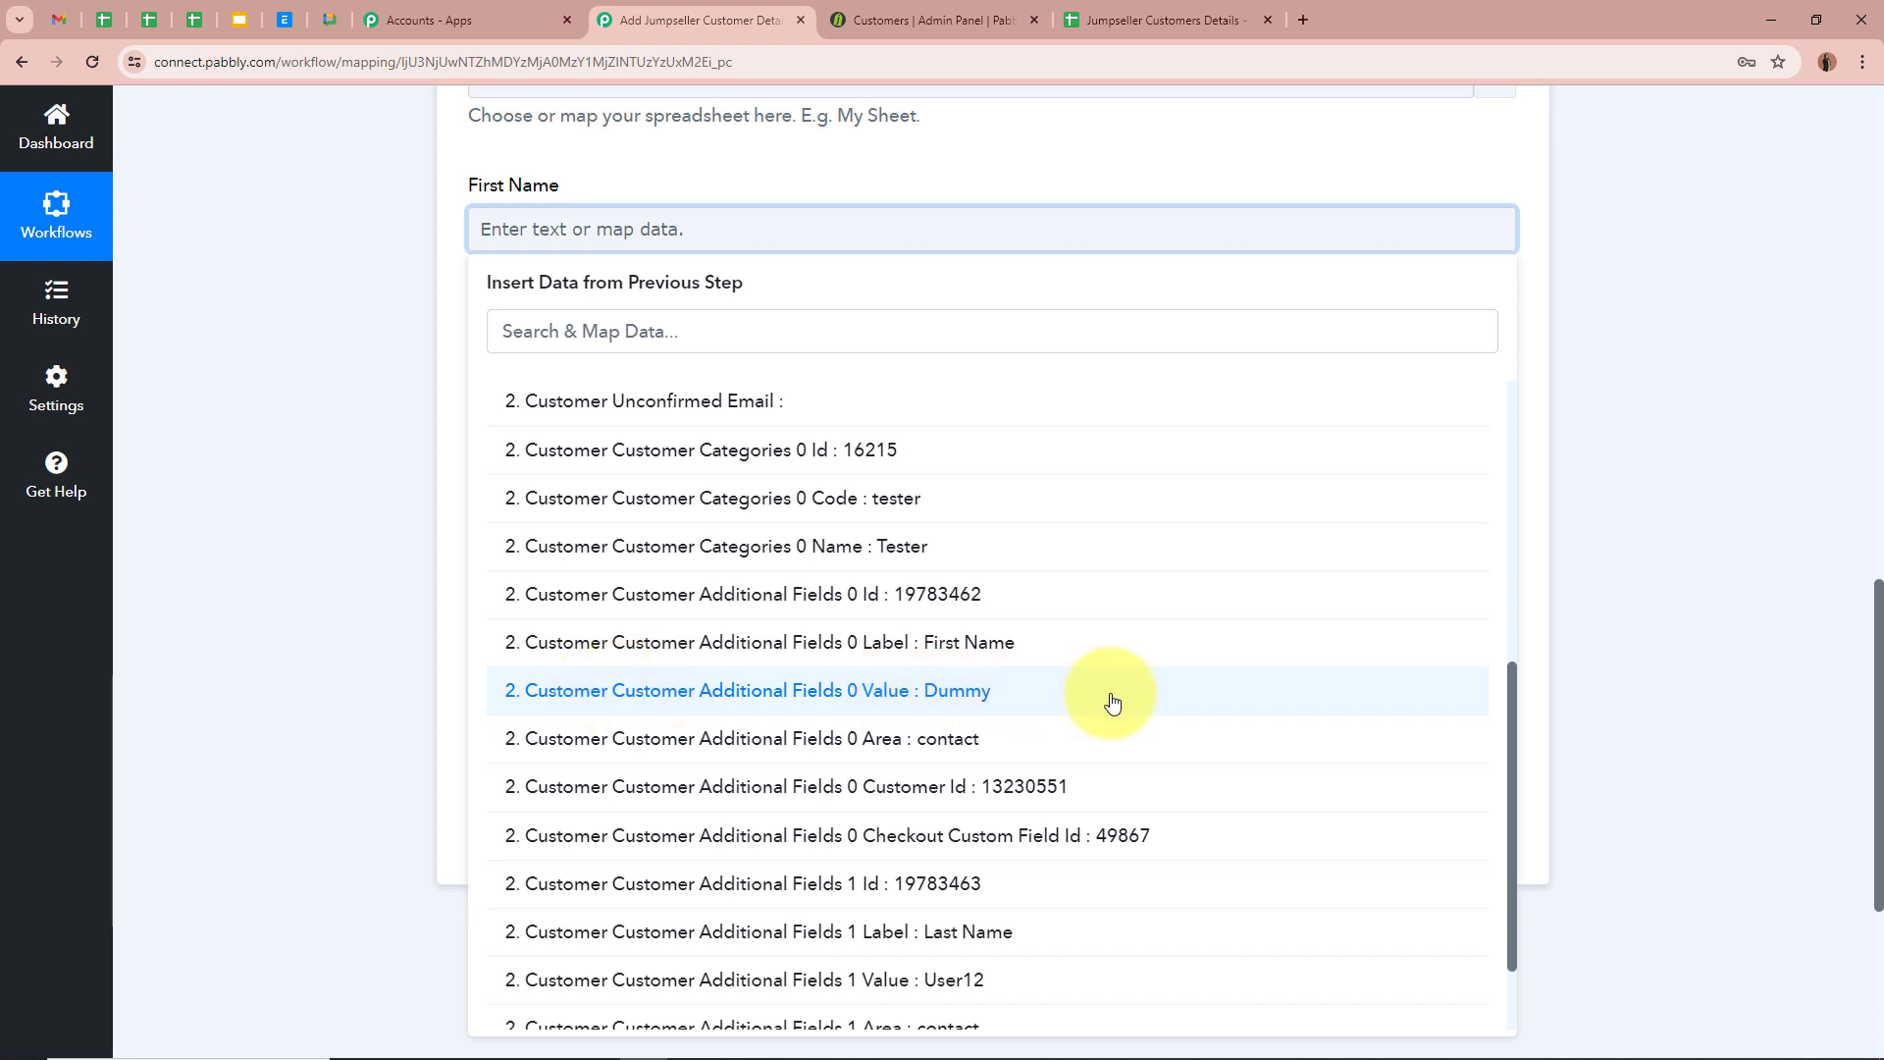
pyautogui.click(1112, 701)
pyautogui.click(406, 346)
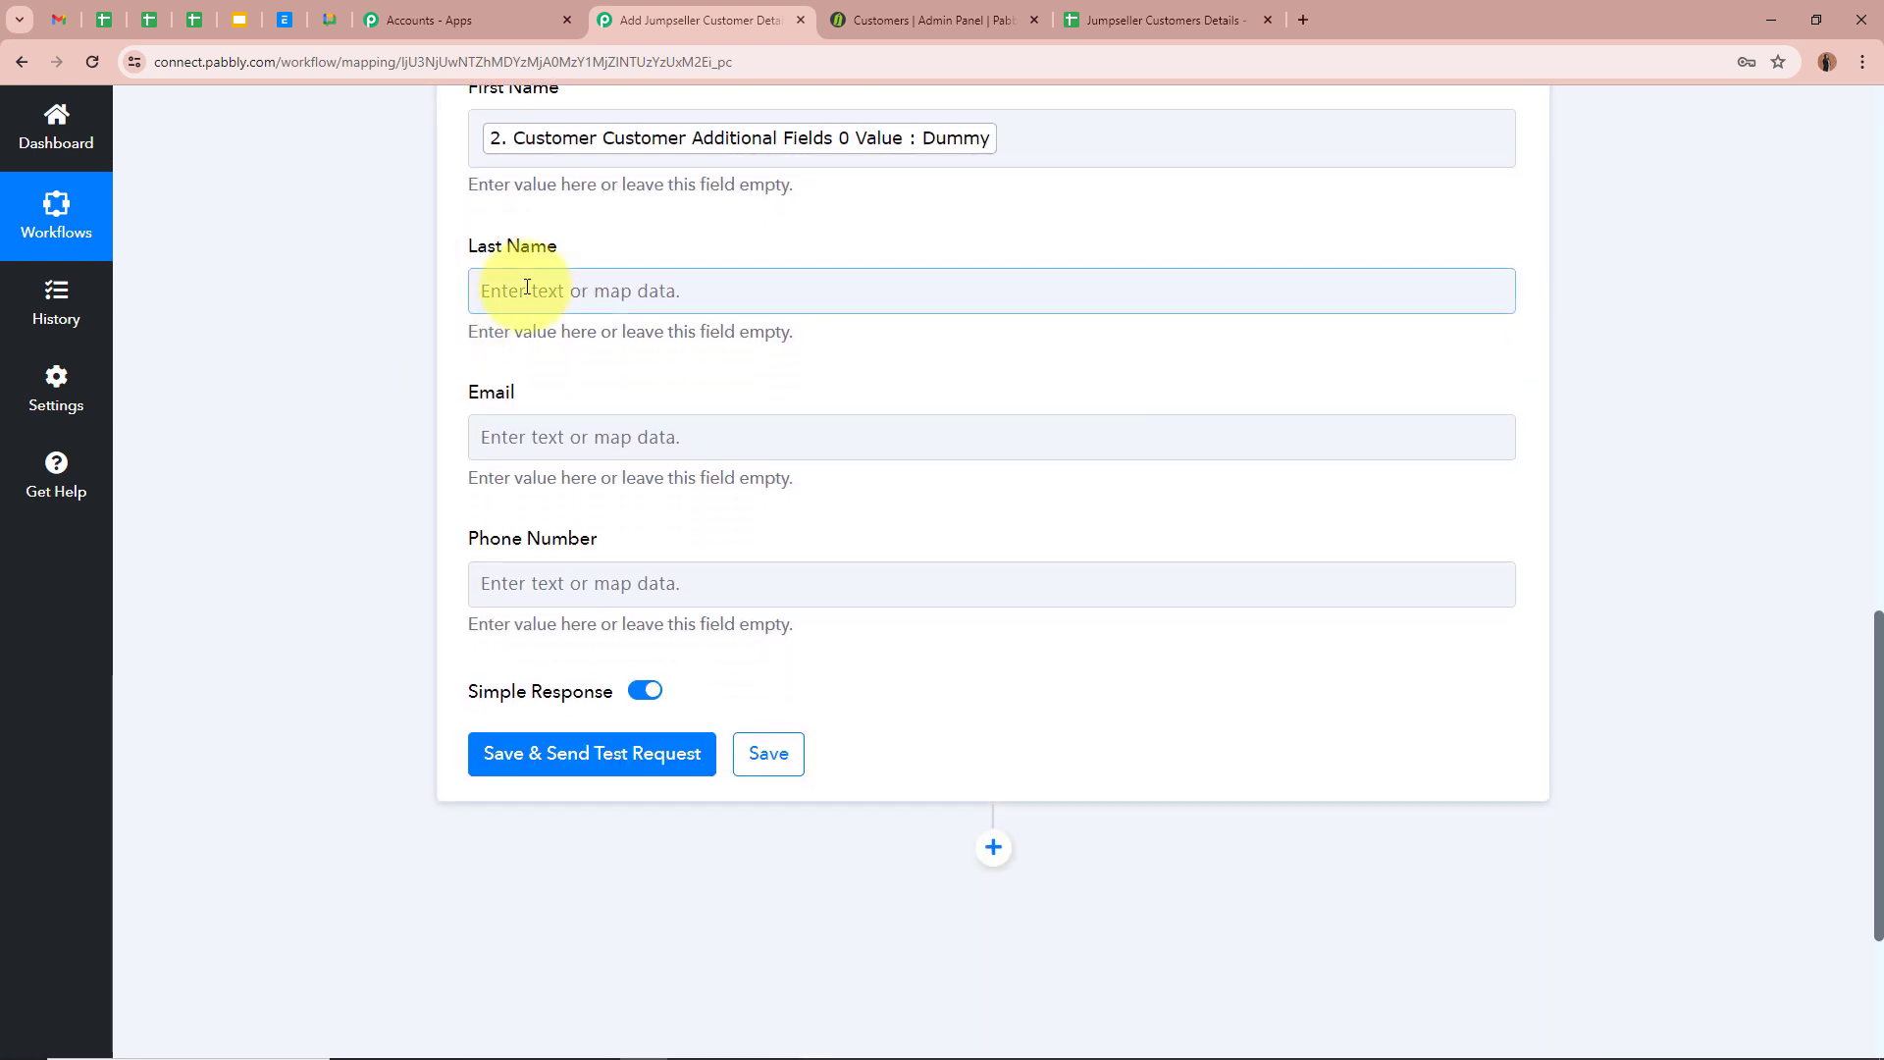
# Map the Last Name field to Customer Customer Additional Fields 1 Value from the Retrieve Customer by ID step
pyautogui.click(494, 289)
pyautogui.click(1478, 552)
pyautogui.scroll(-10, 1247, 729)
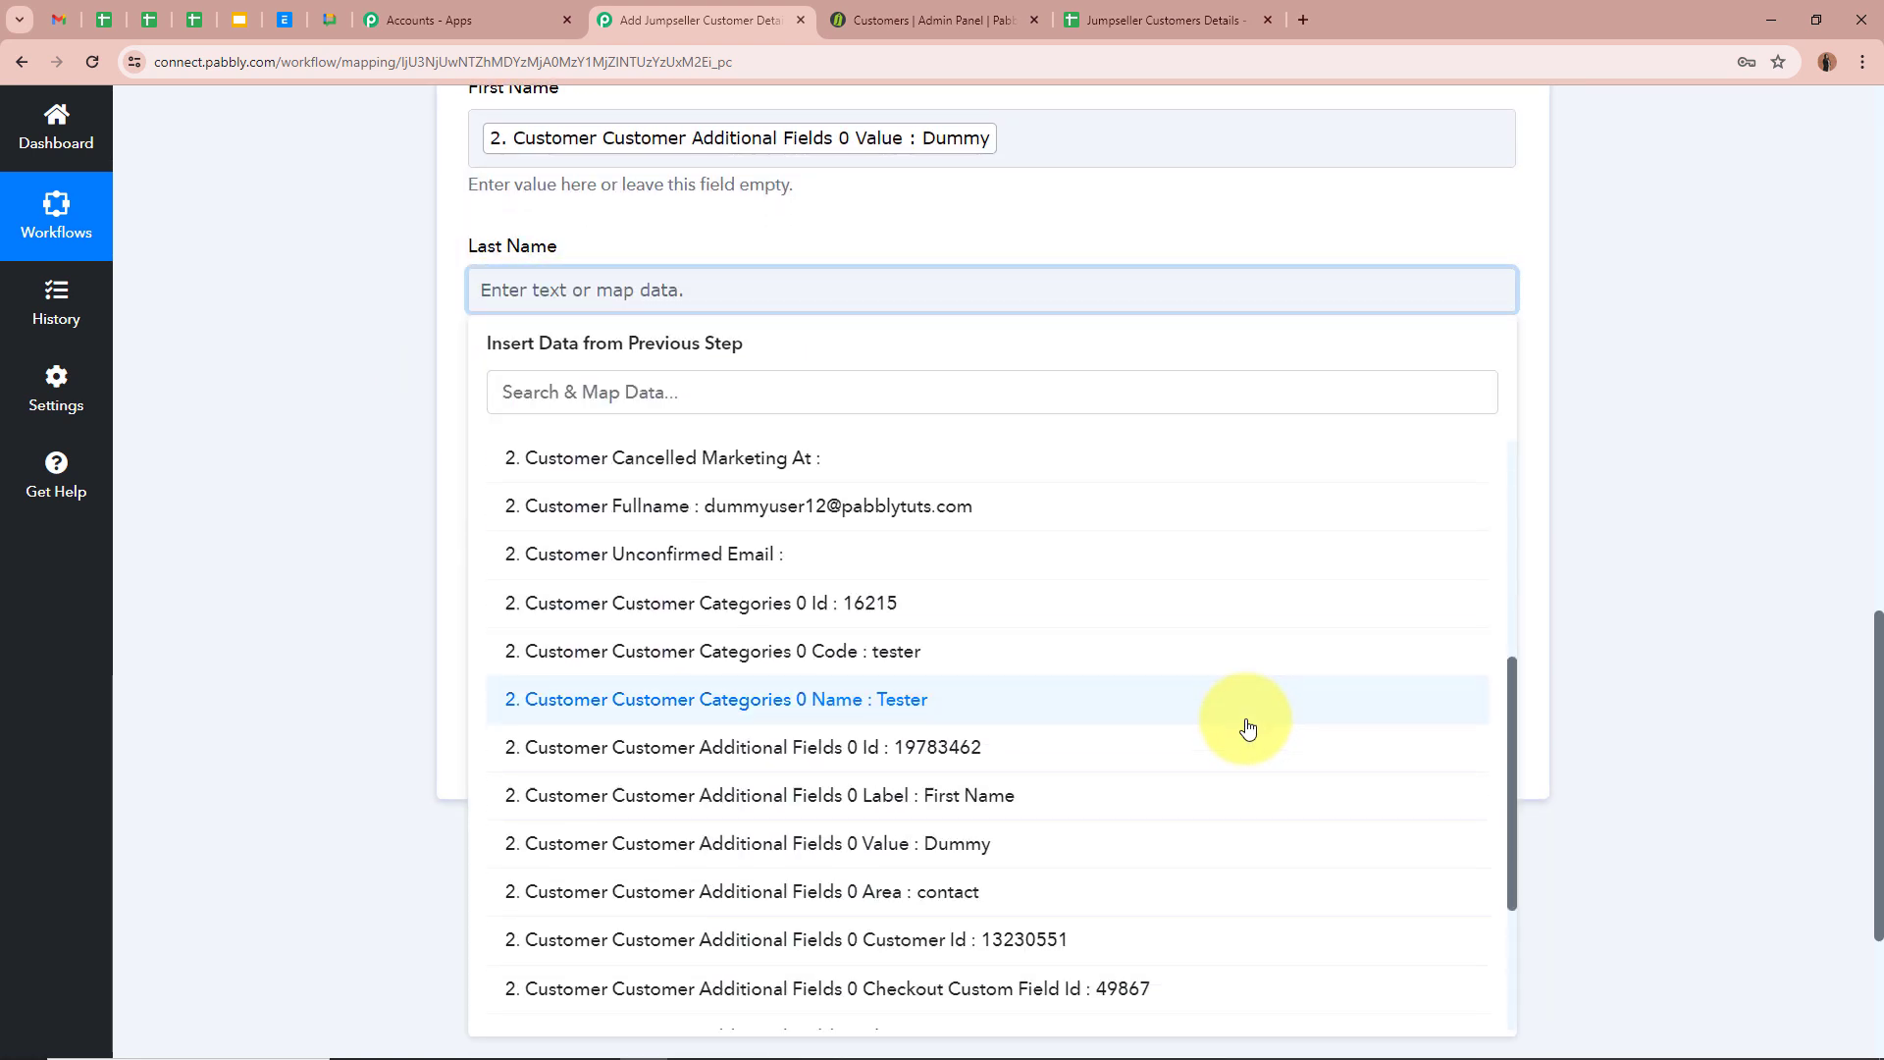
pyautogui.click(1064, 863)
pyautogui.click(354, 442)
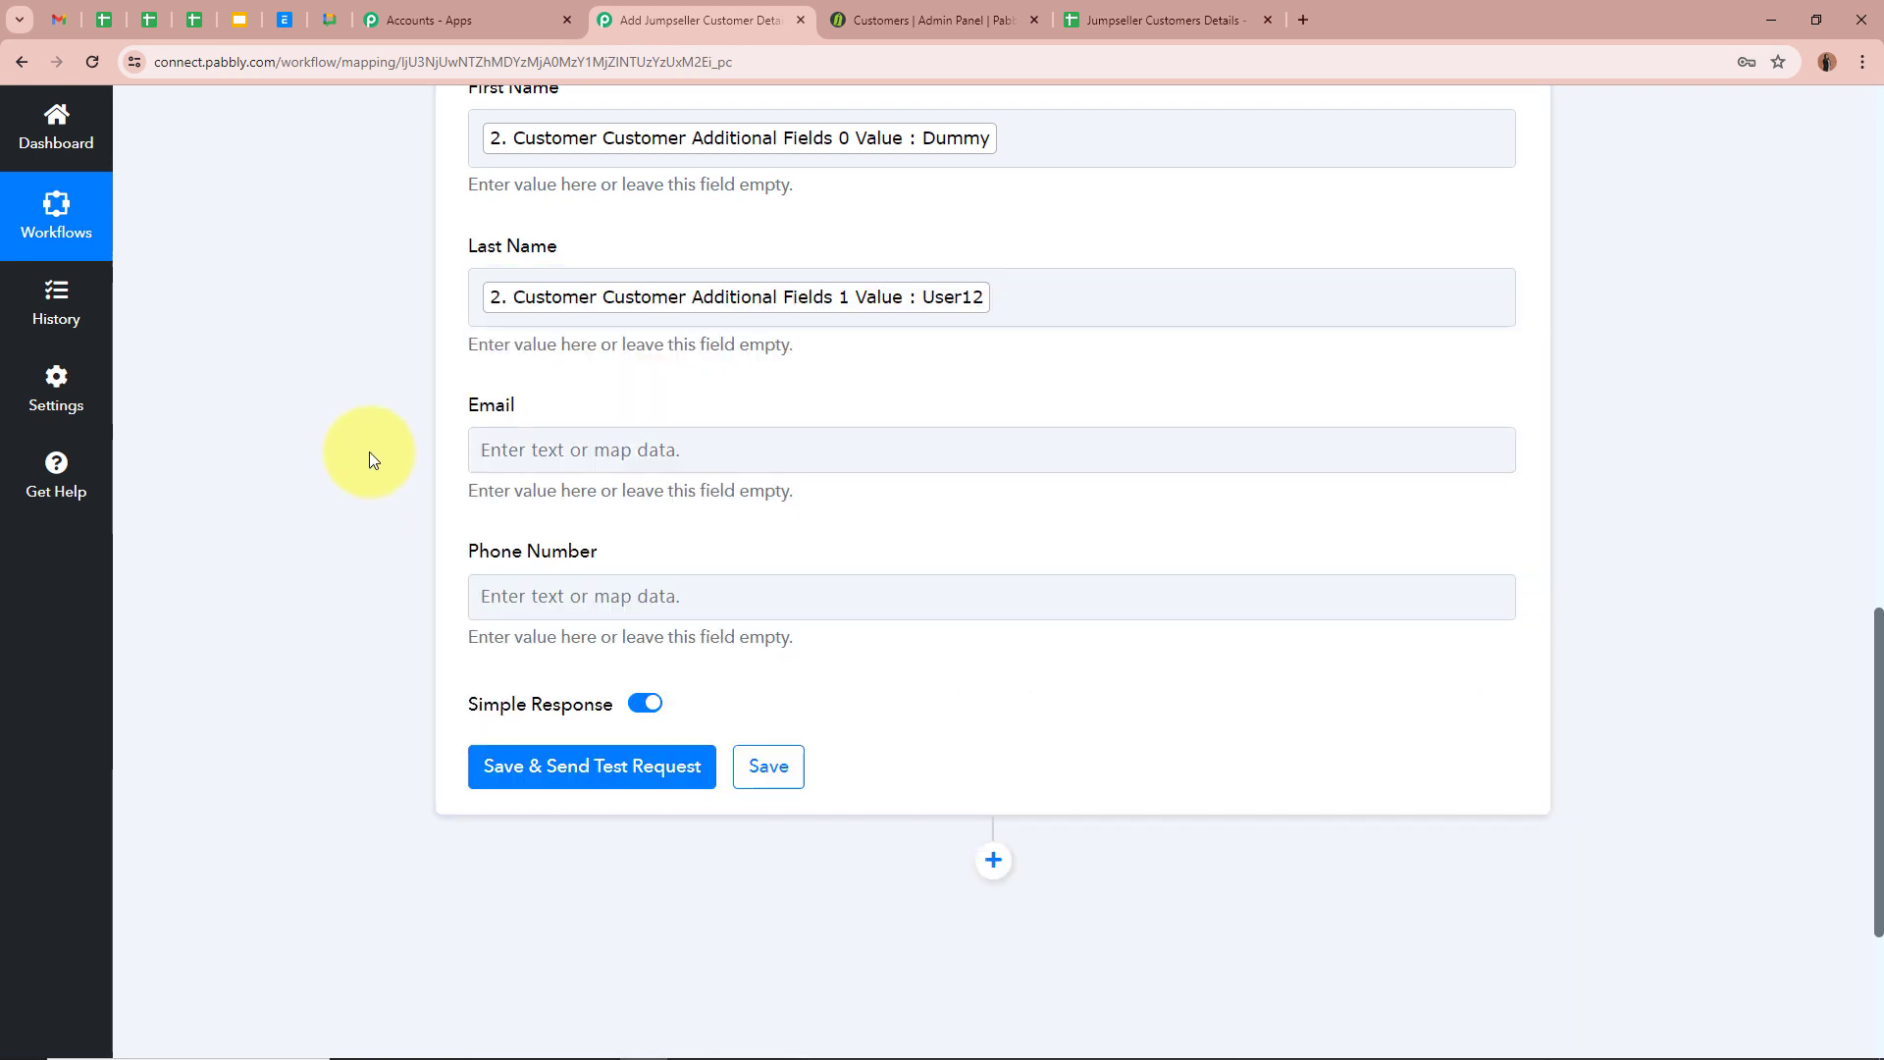
# Map the Email field to the Customer Email value from the Retrieve Customer by ID step
pyautogui.scroll(-2, 422, 363)
pyautogui.click(496, 253)
pyautogui.click(1168, 512)
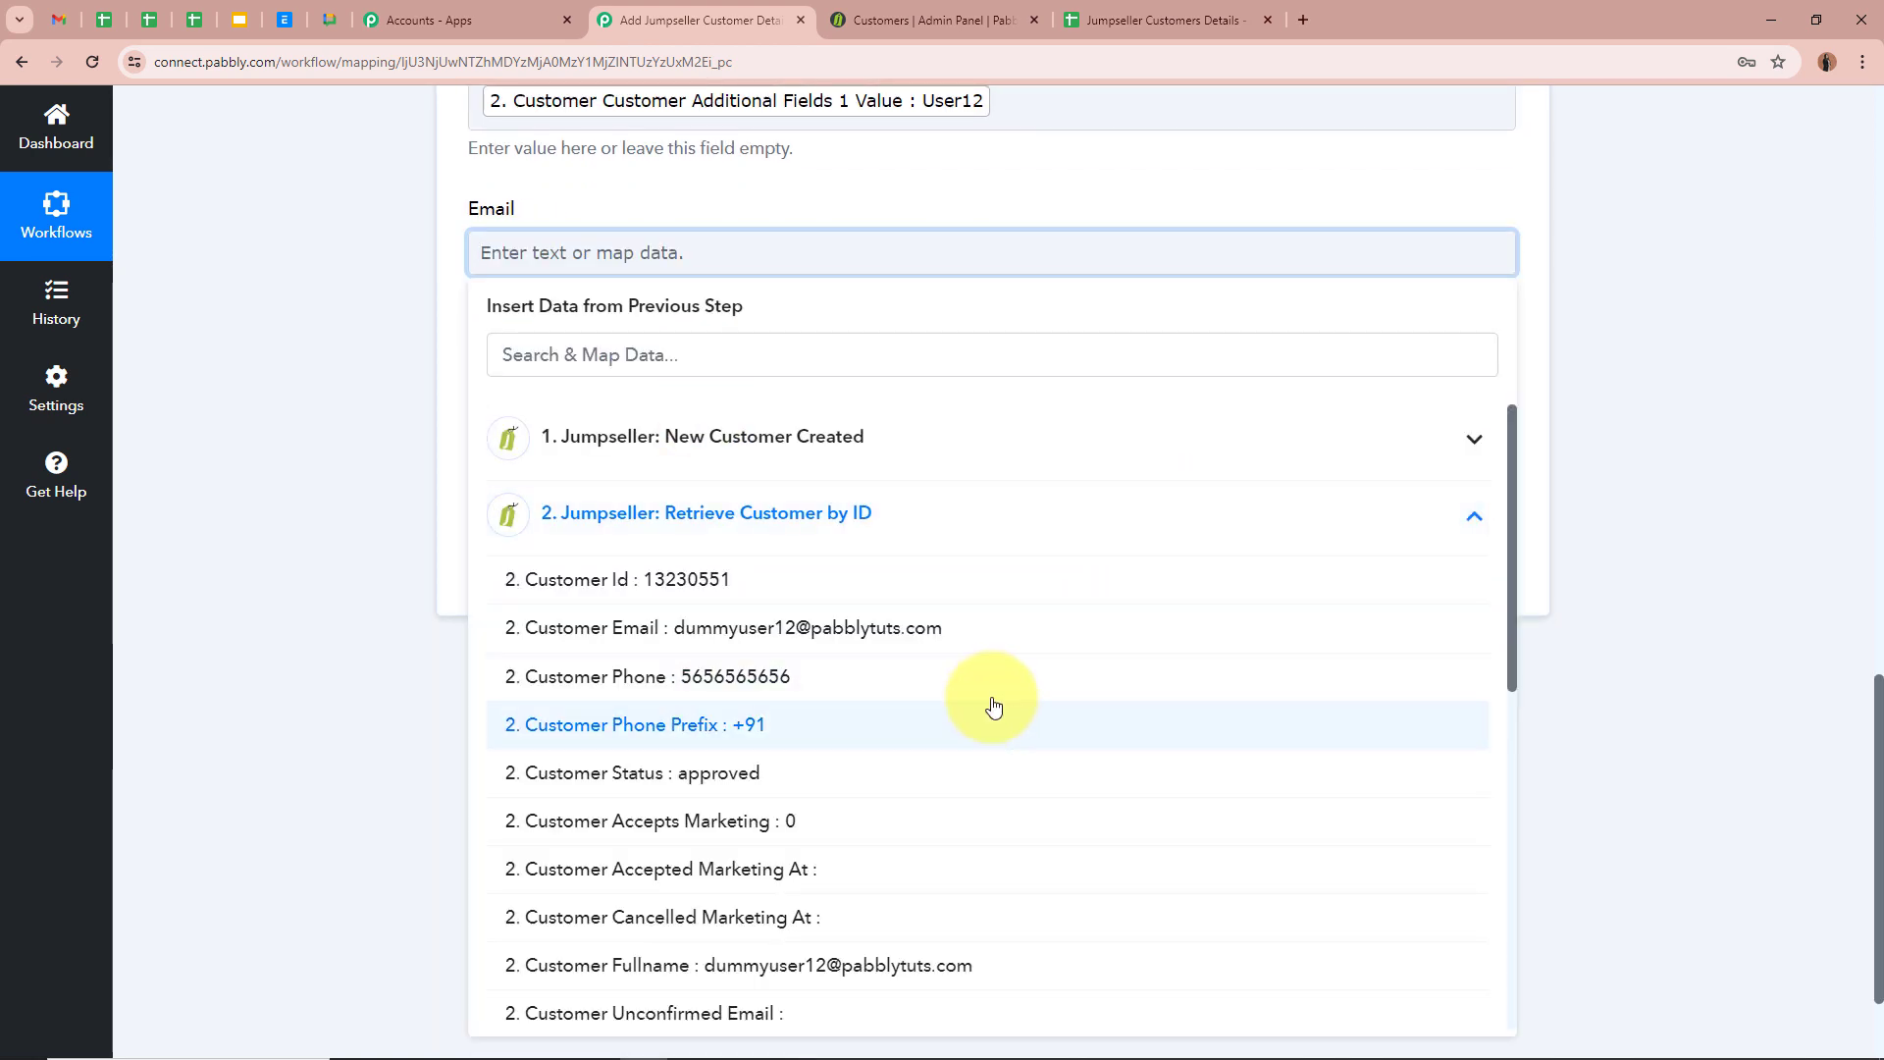
pyautogui.click(852, 608)
# Map the Phone Number field to Customer Phone Prefix followed by Customer Phone from the Retrieve Customer by ID step
pyautogui.click(540, 413)
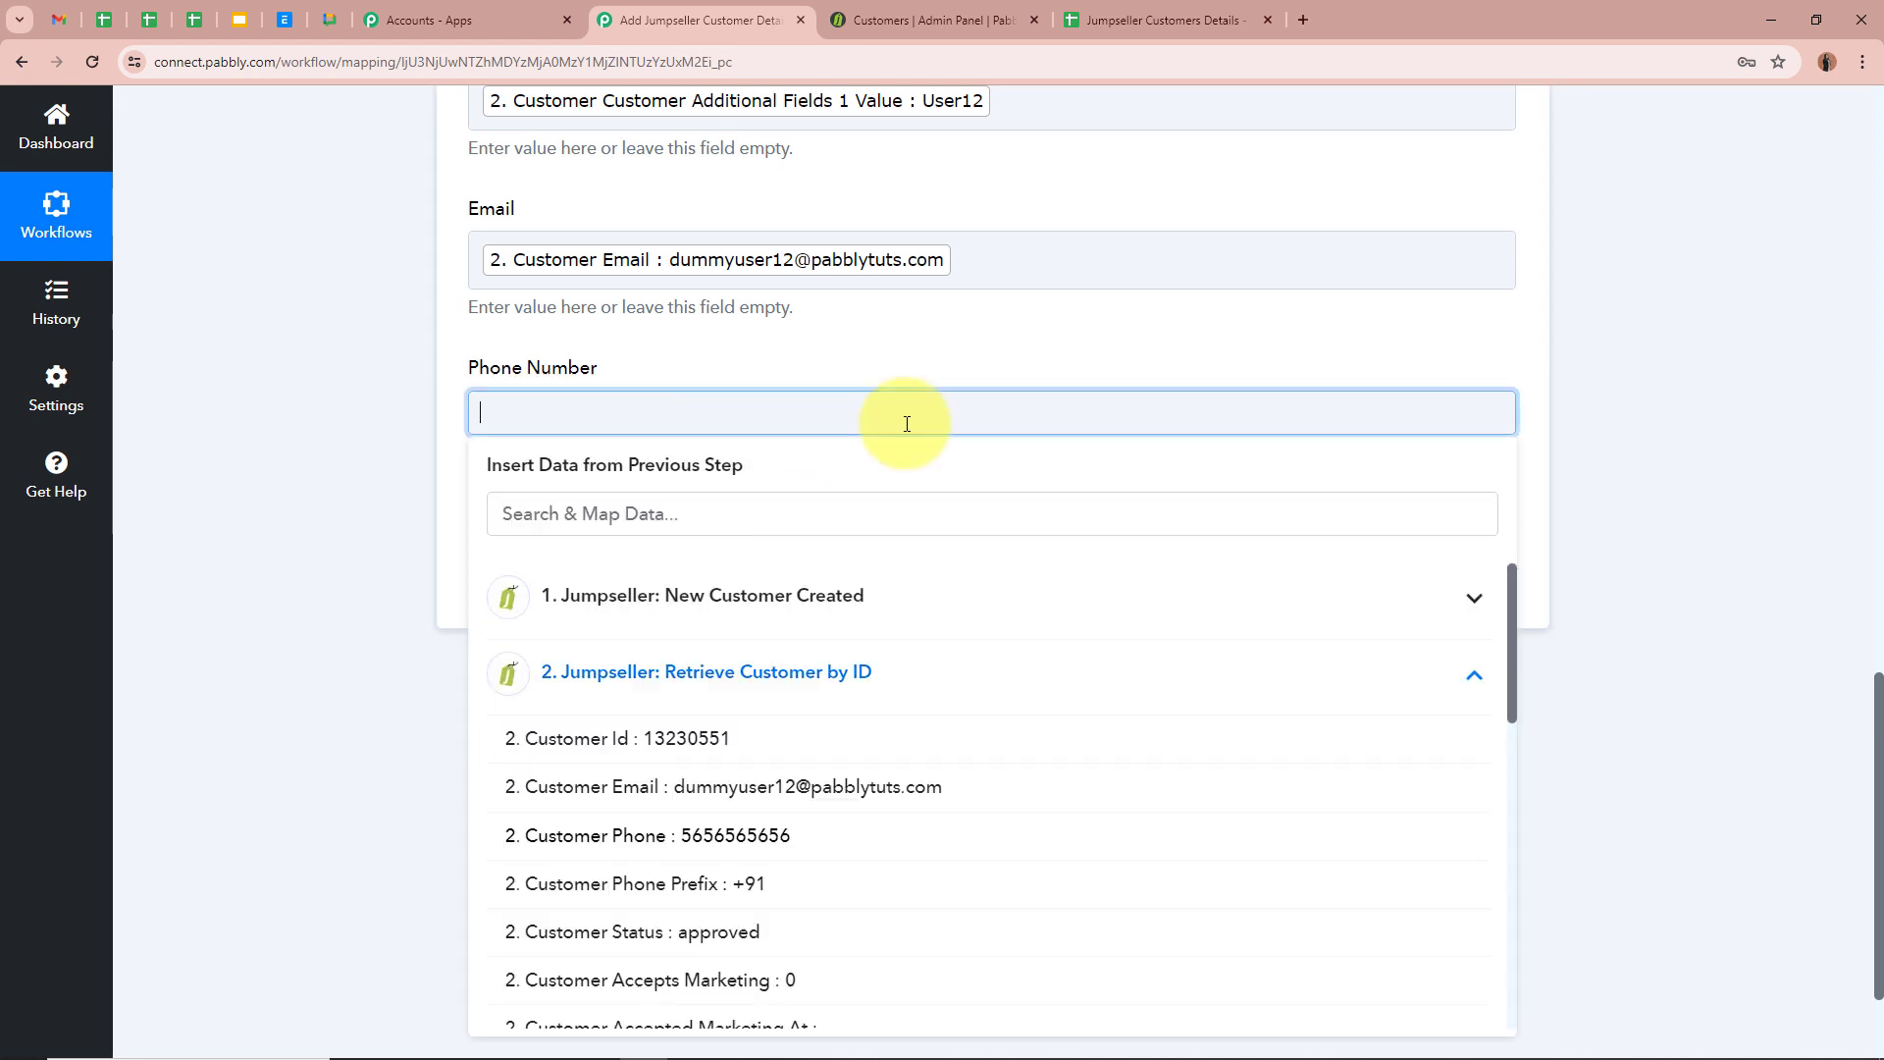
pyautogui.click(820, 884)
pyautogui.click(820, 852)
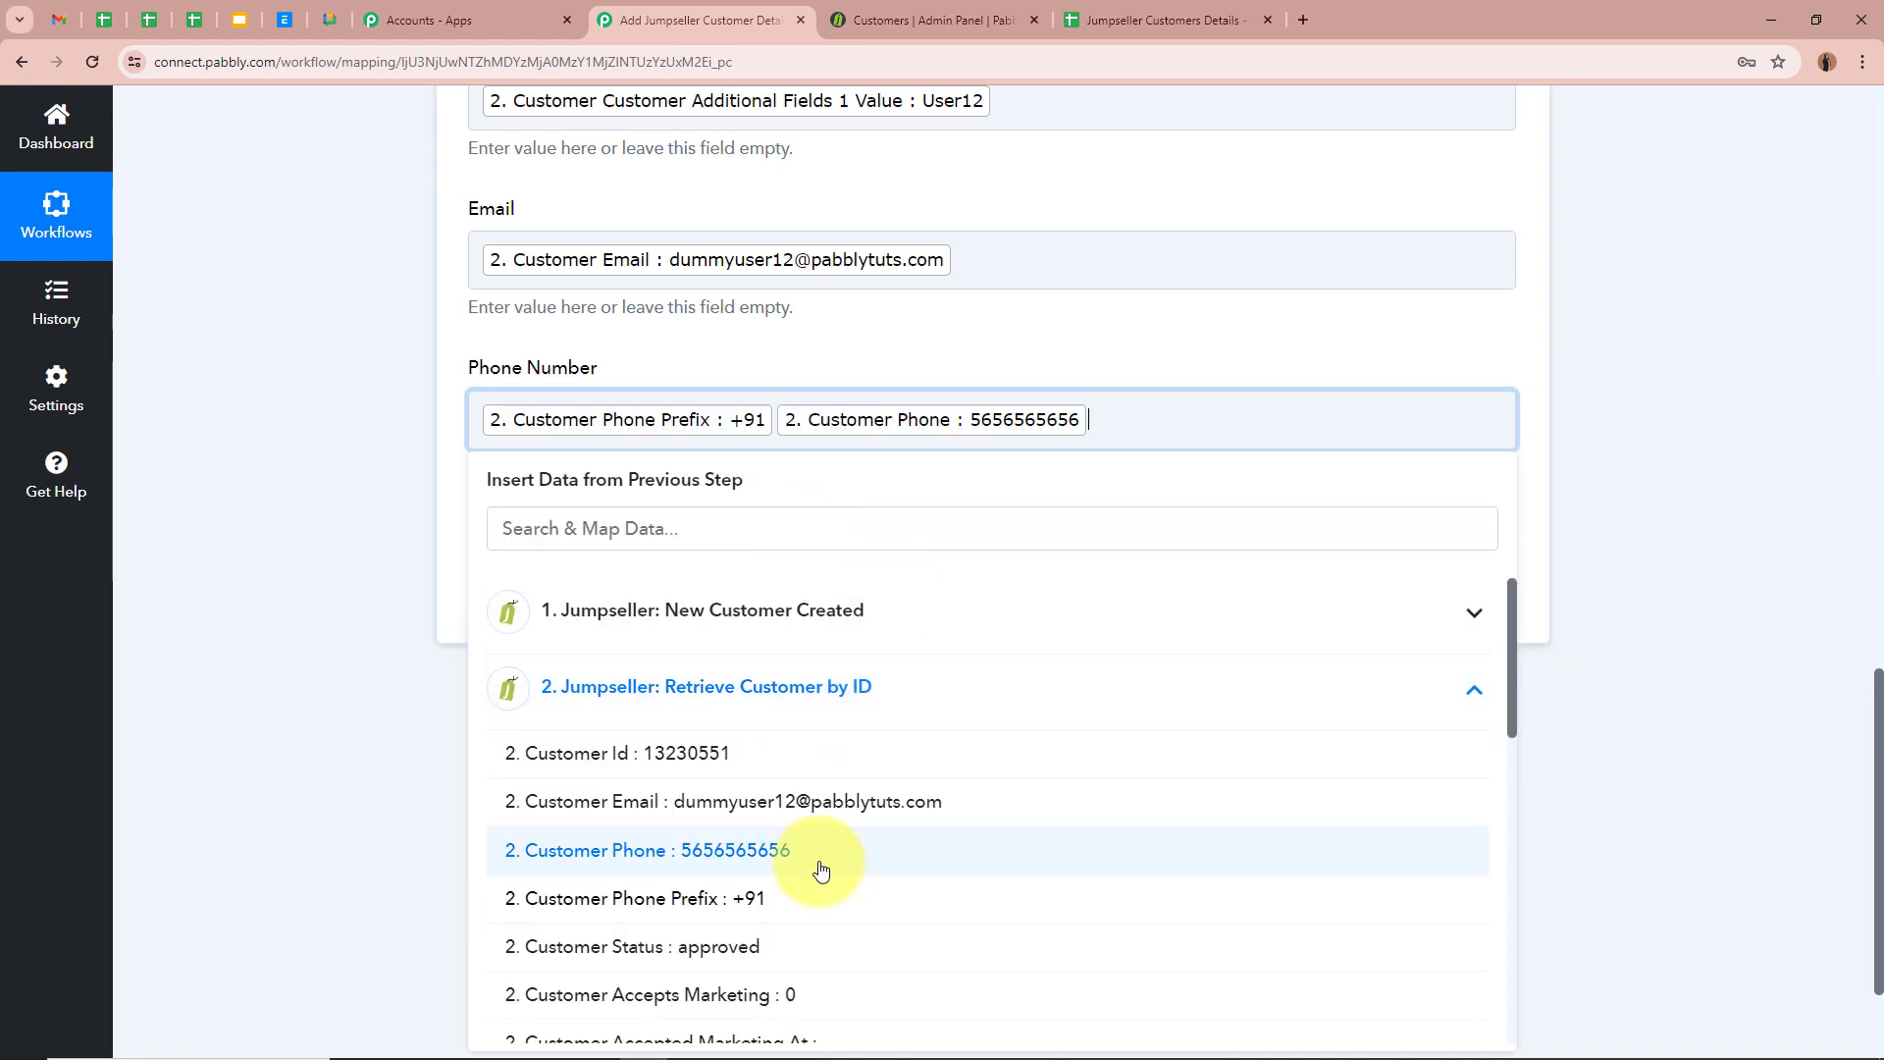
pyautogui.click(371, 594)
# Save the Add New Row action with a test request, and check row 2 of the Jumpseller Customers Details spreadsheet for the customer's details
pyautogui.scroll(4, 416, 503)
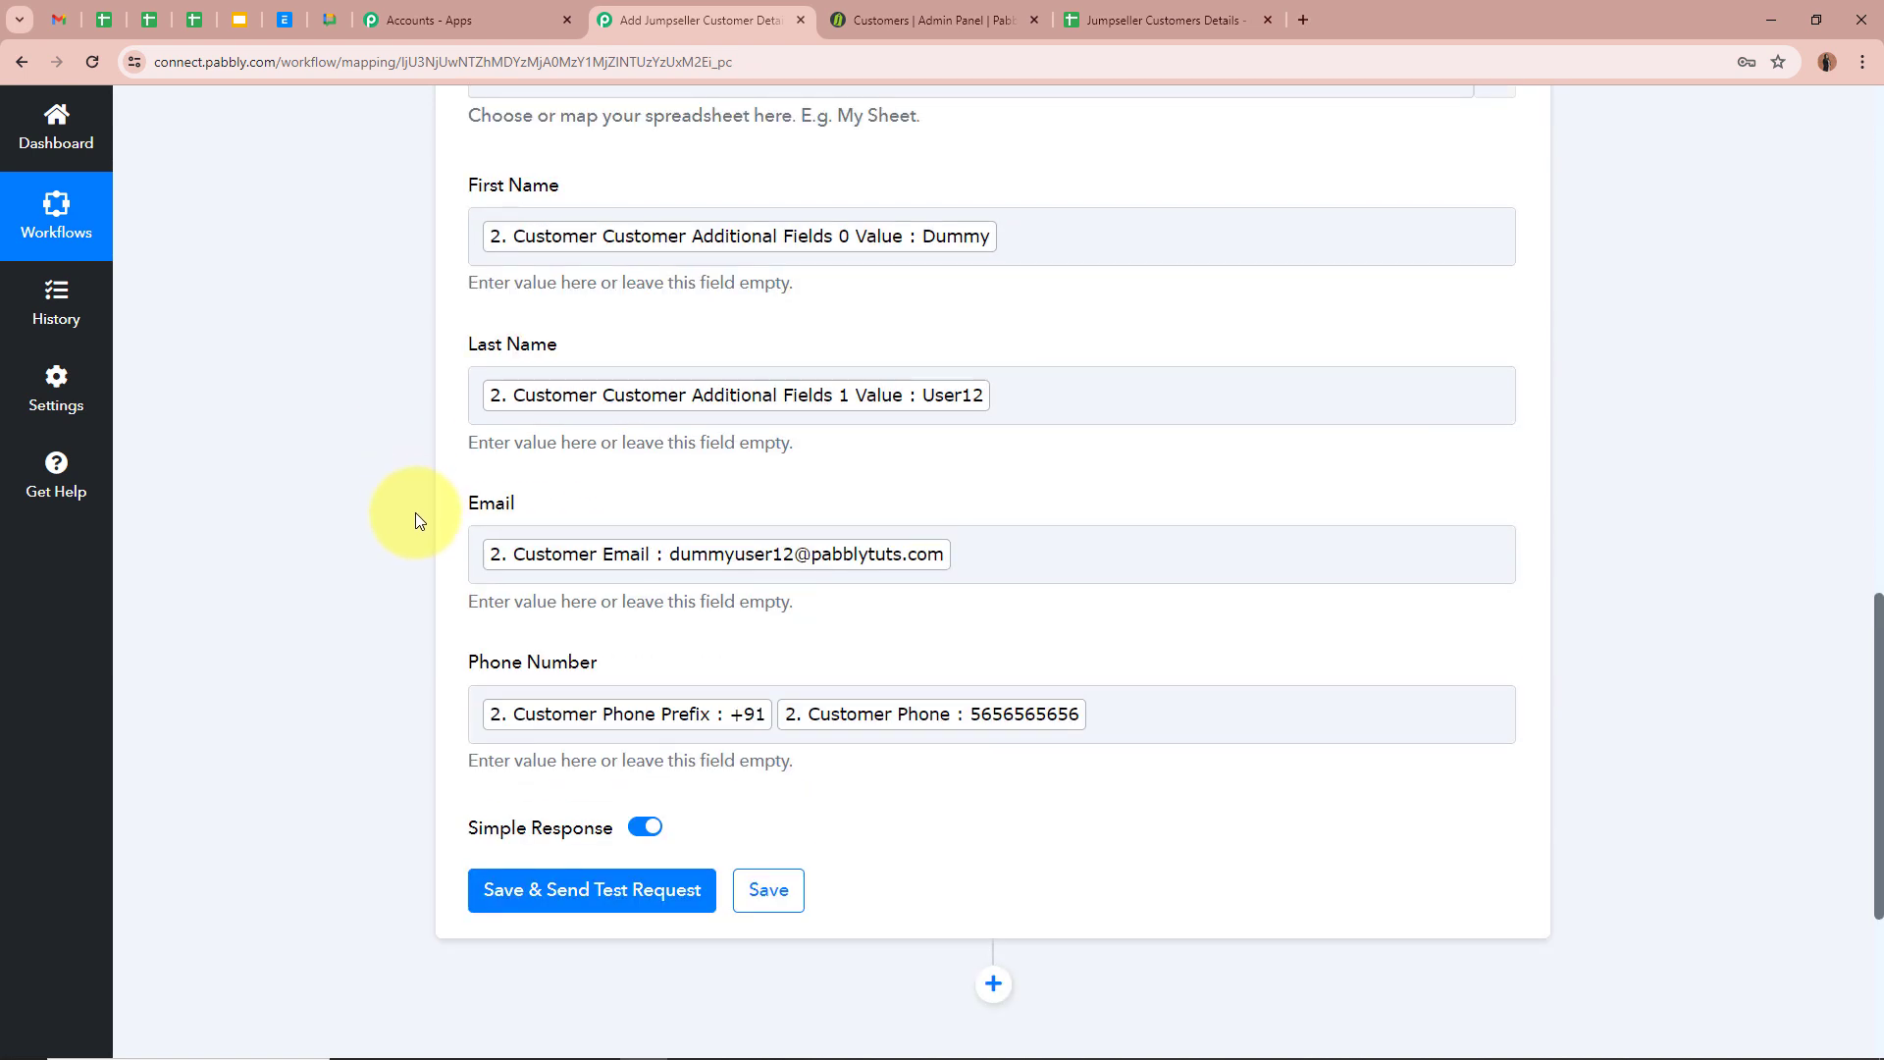
pyautogui.scroll(-4, 422, 599)
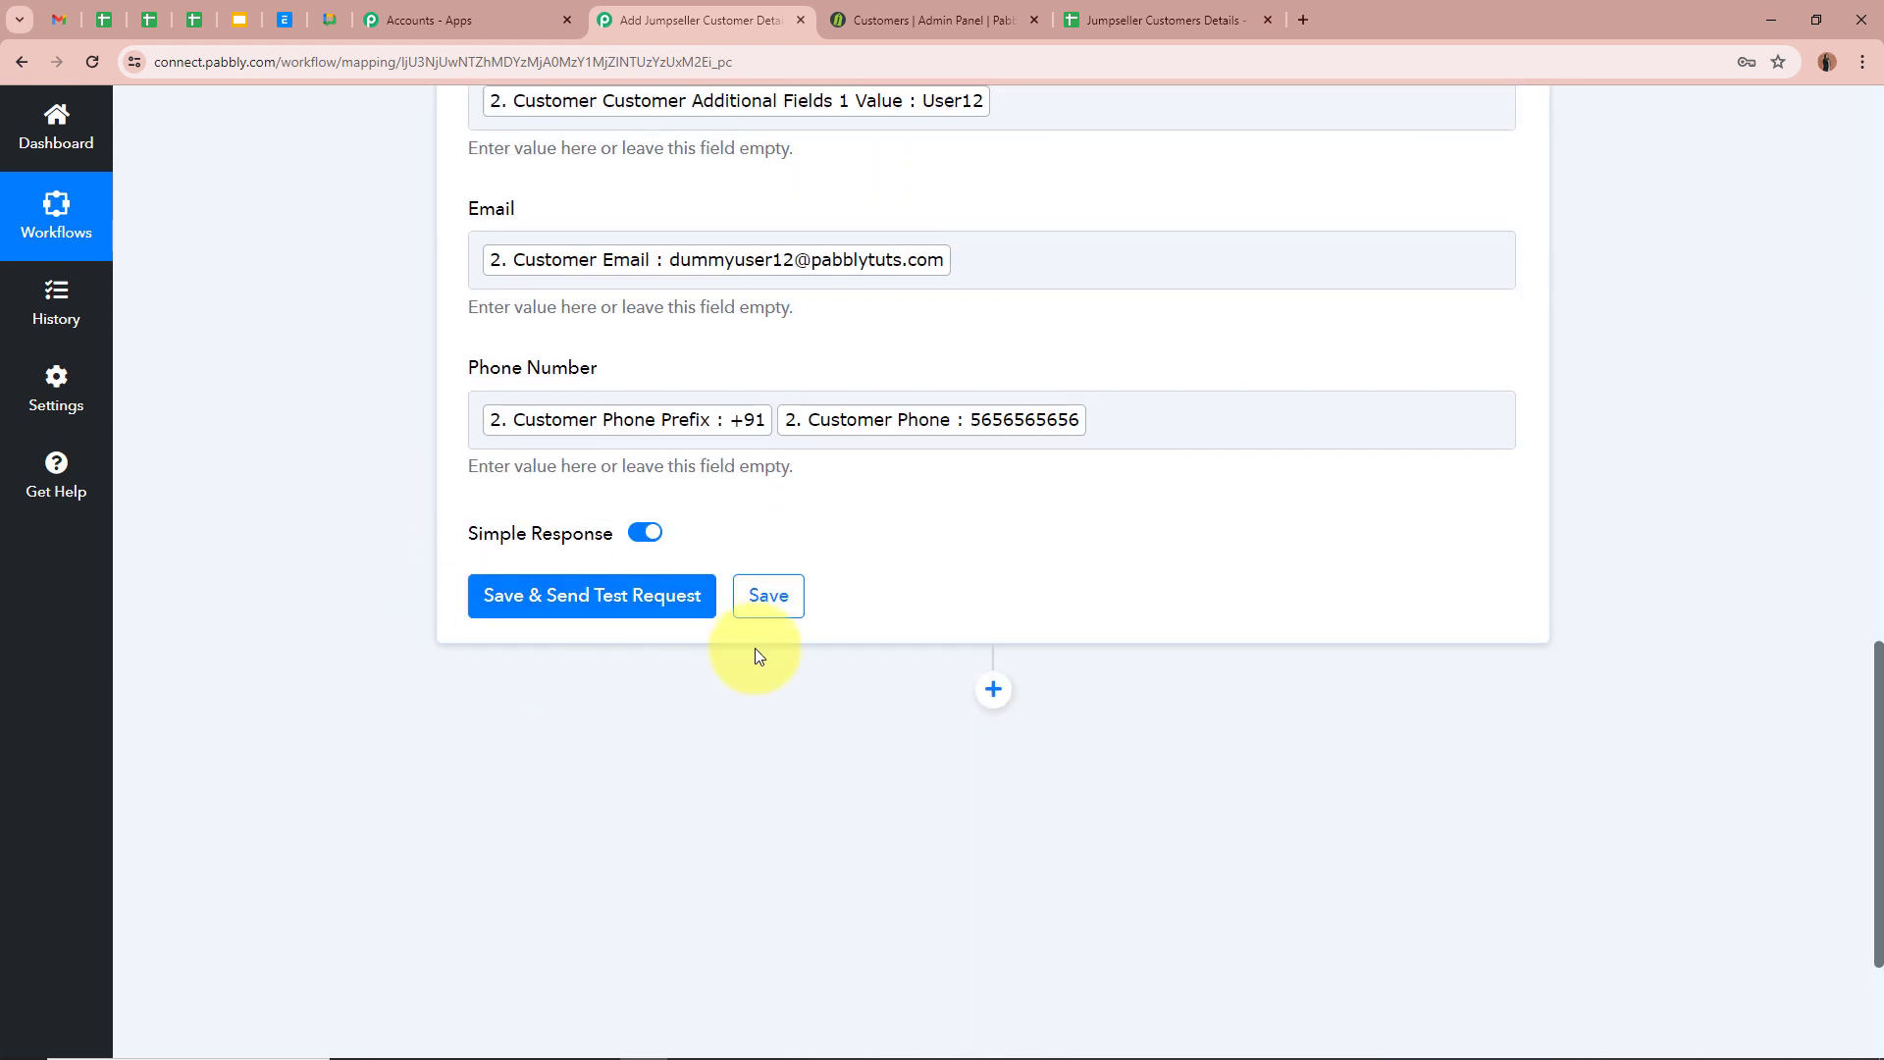
pyautogui.click(713, 599)
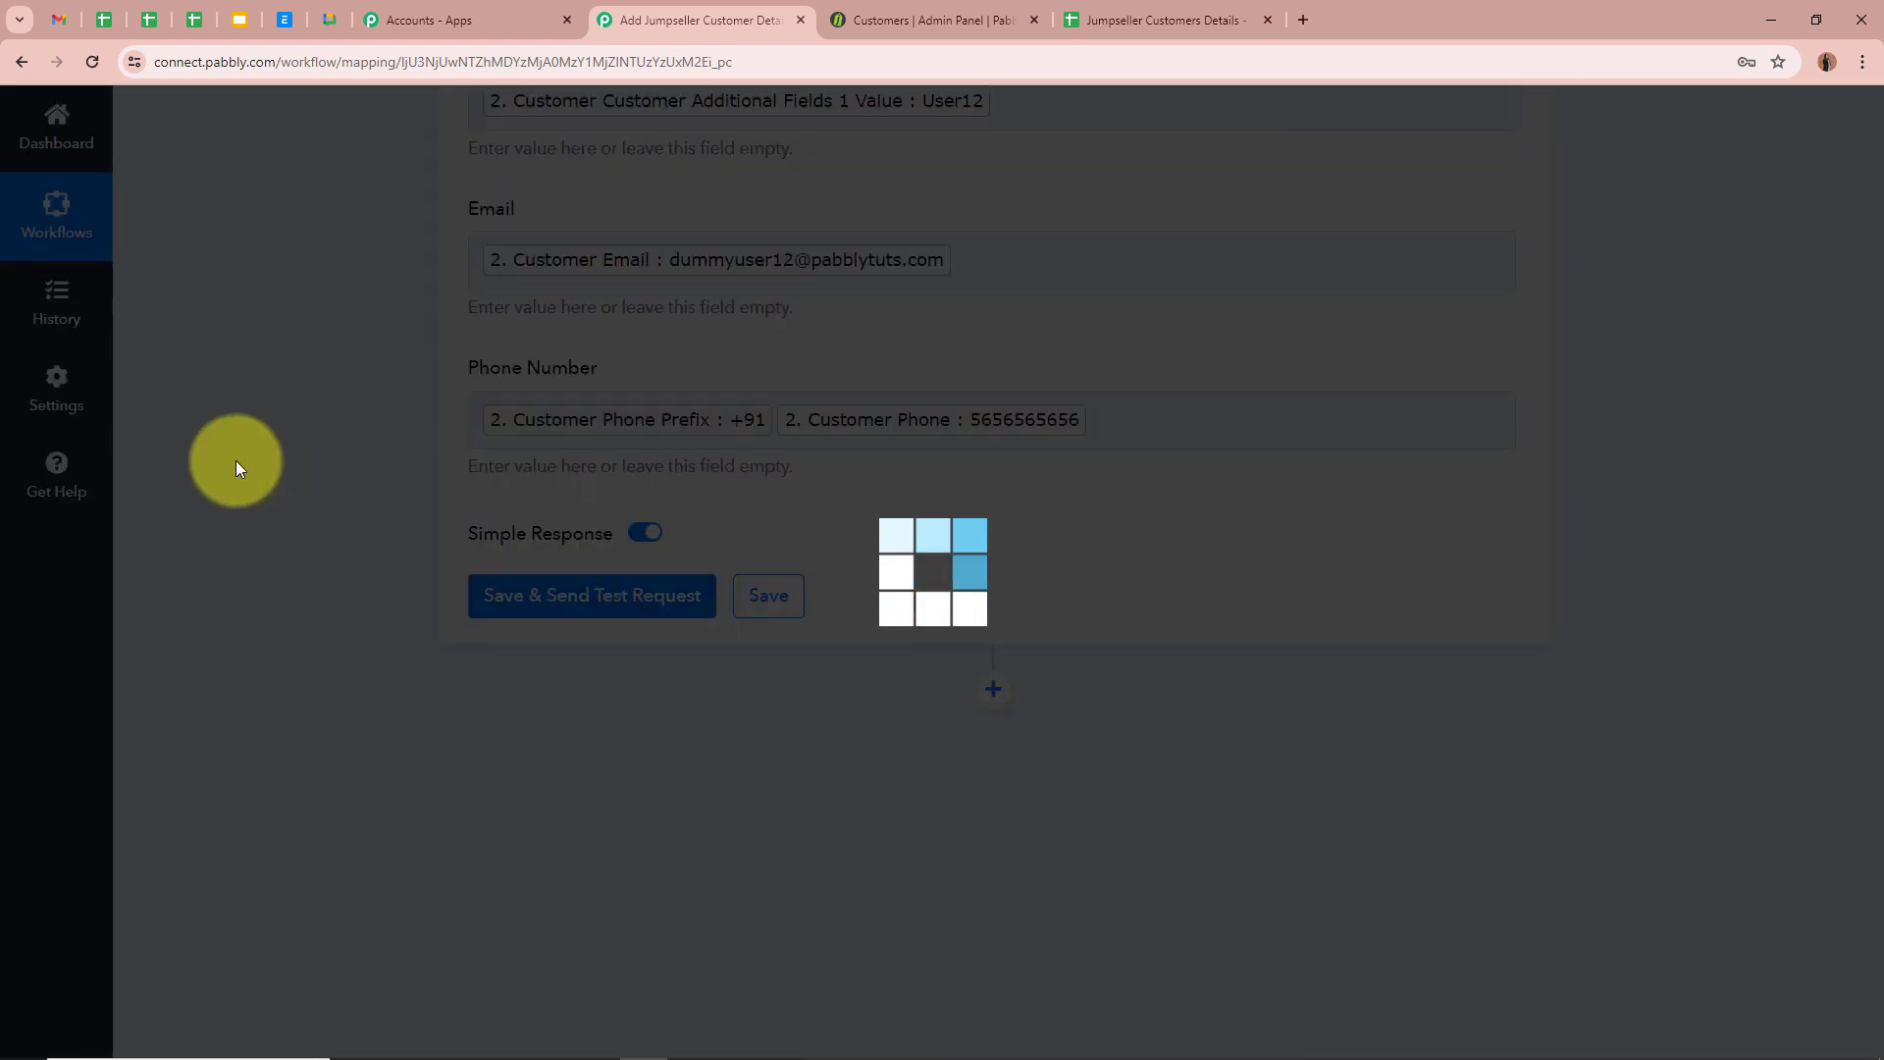
pyautogui.scroll(-3, 262, 445)
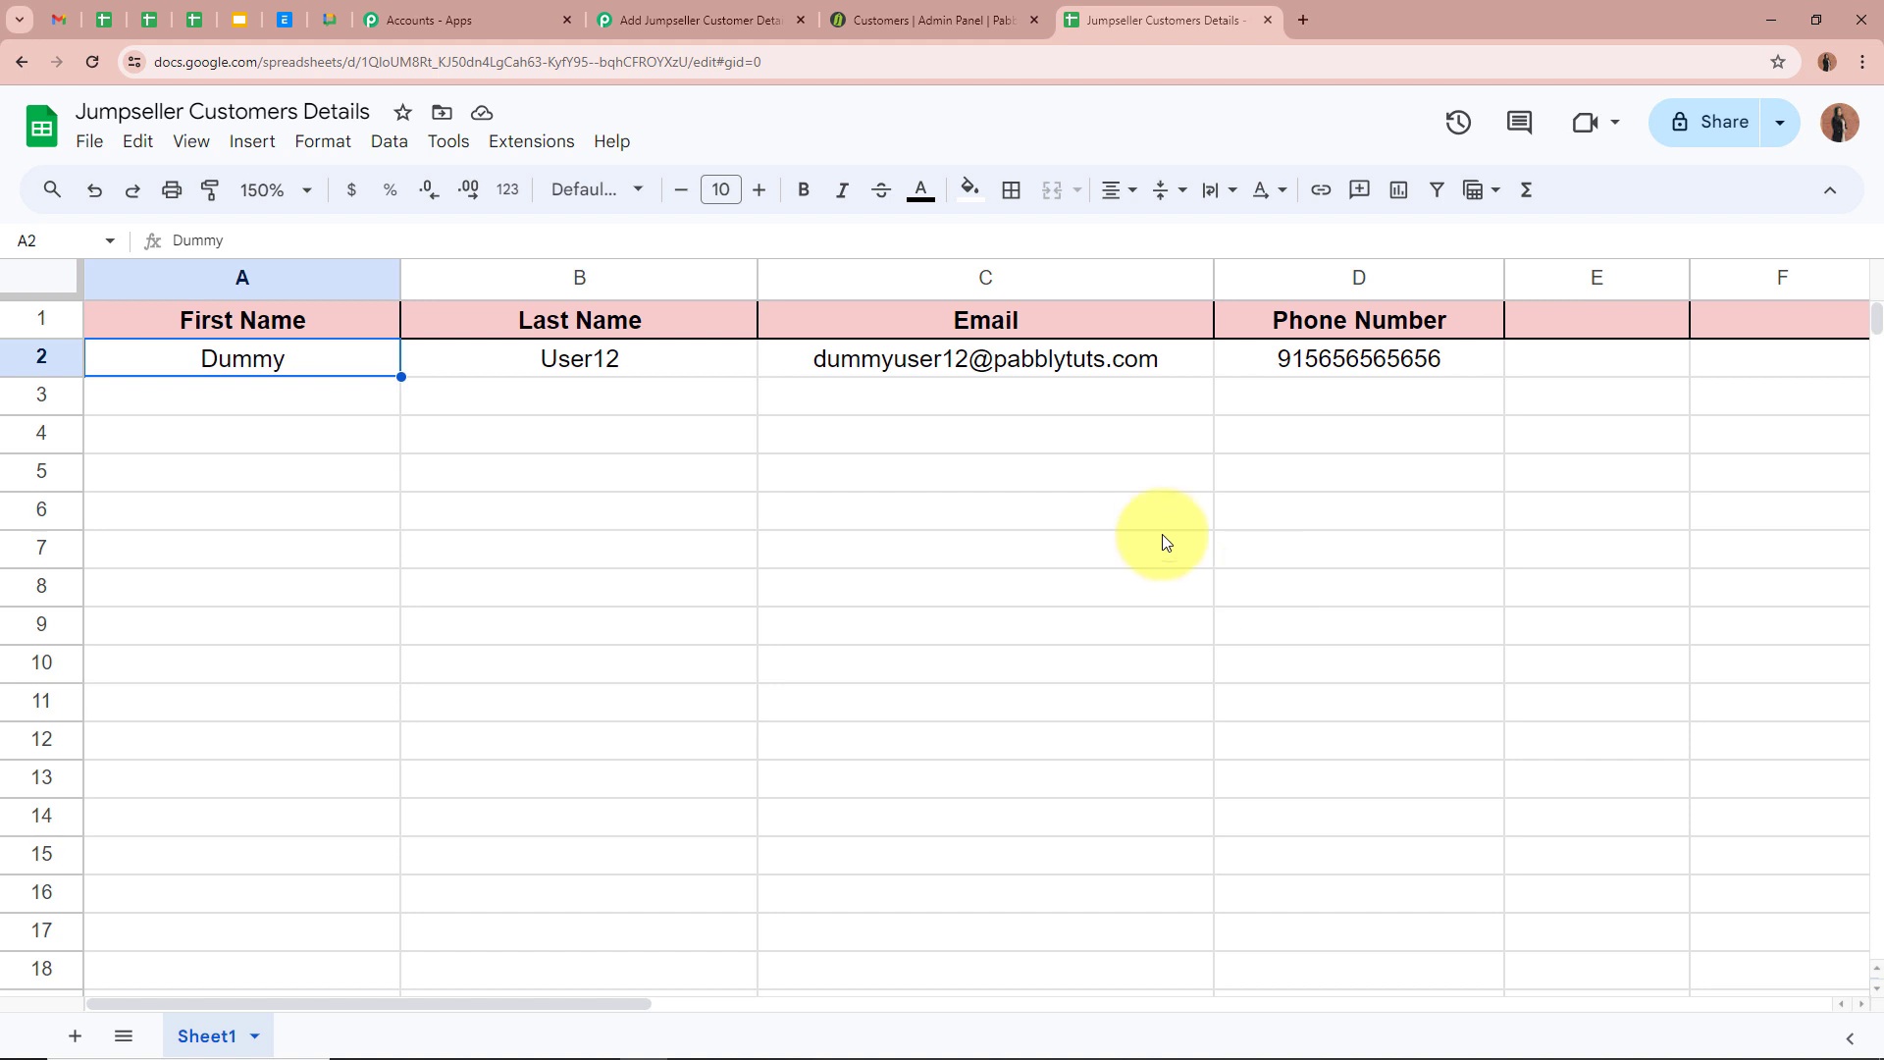
pyautogui.click(473, 355)
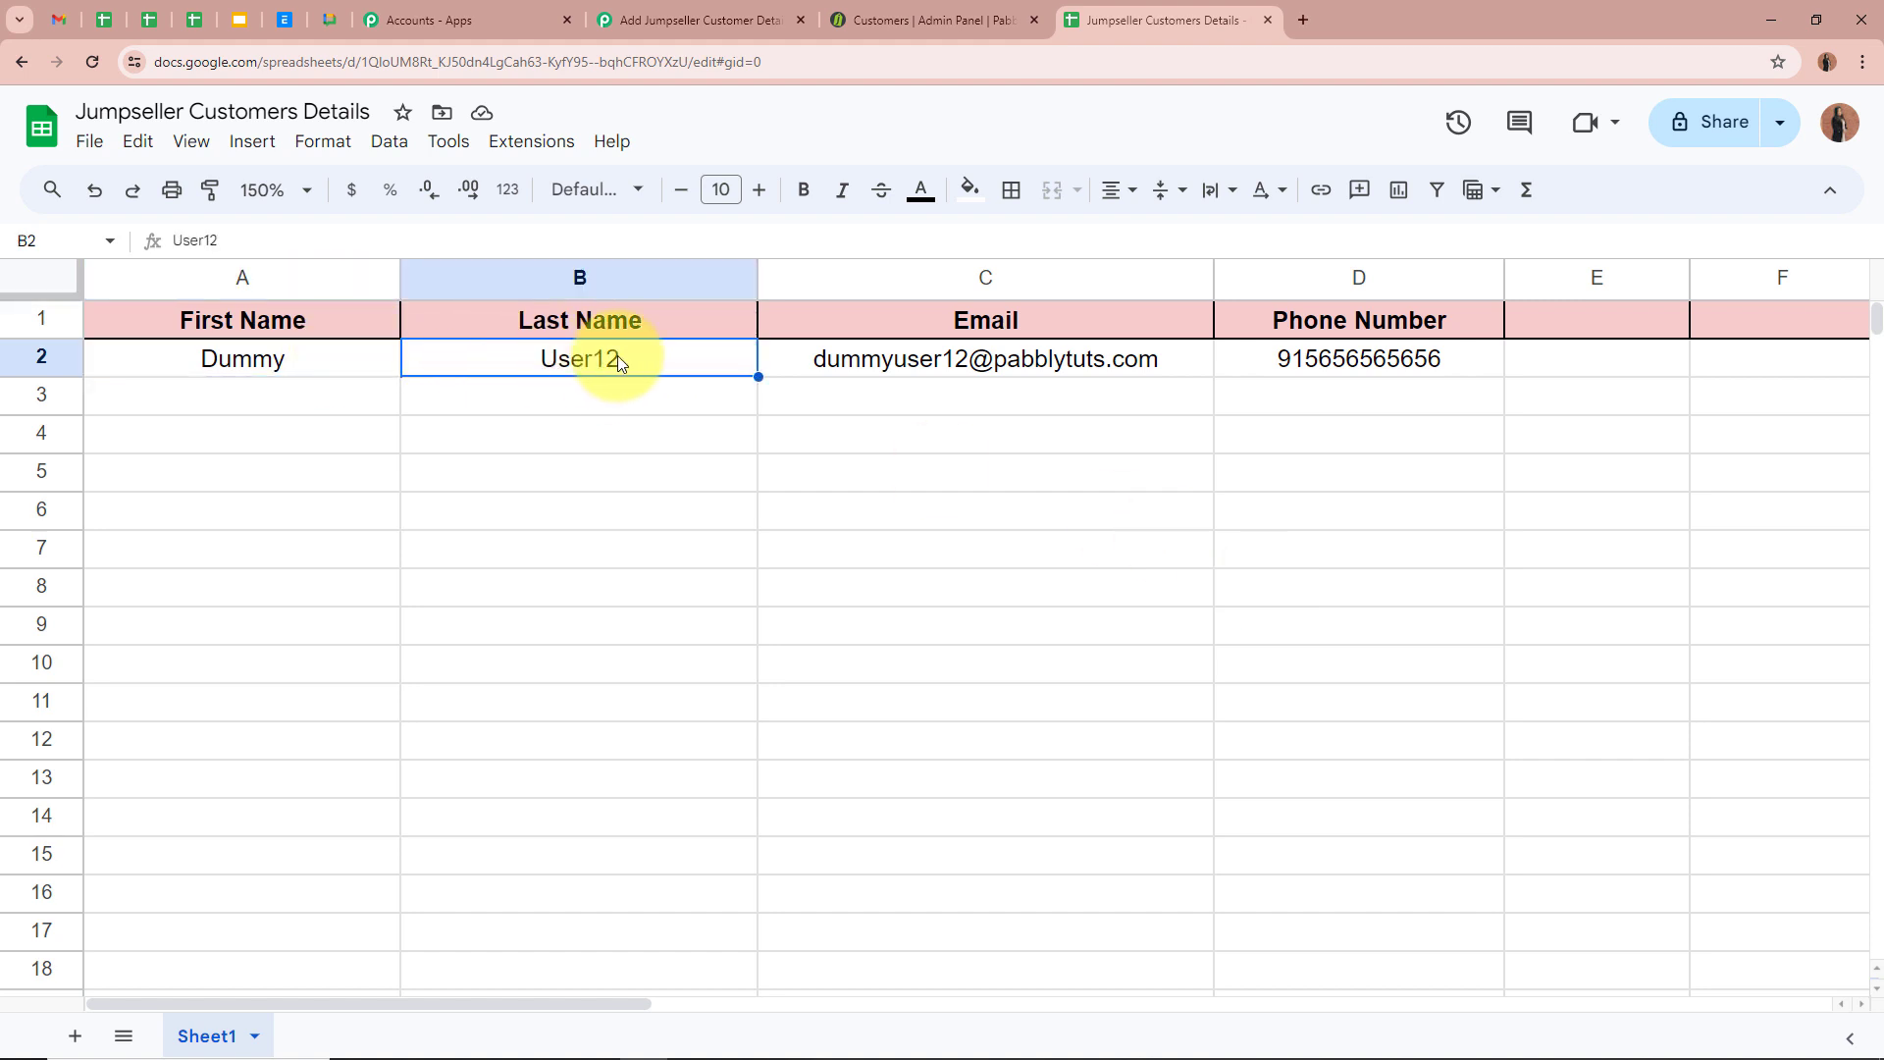
# Check the Email and Phone Number cells in row 2 of the Jumpseller Customers Details spreadsheet
pyautogui.click(770, 363)
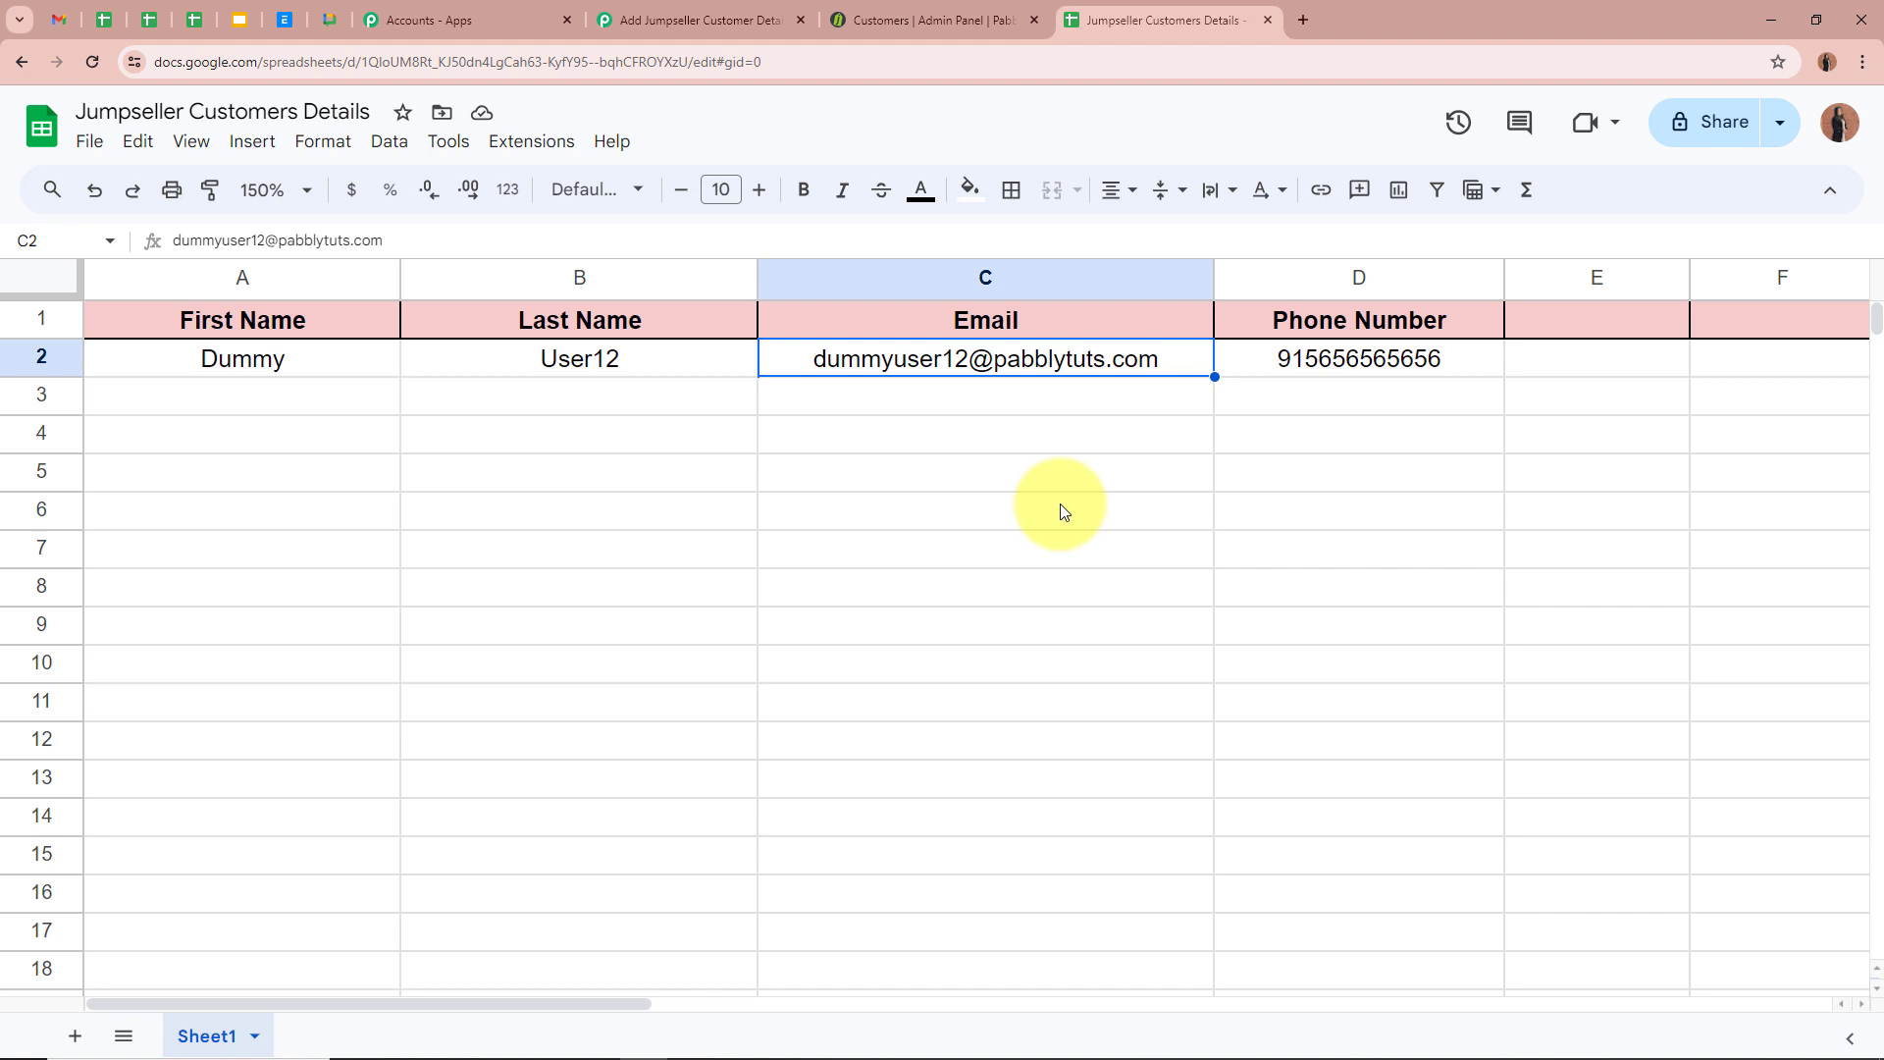
pyautogui.click(1249, 357)
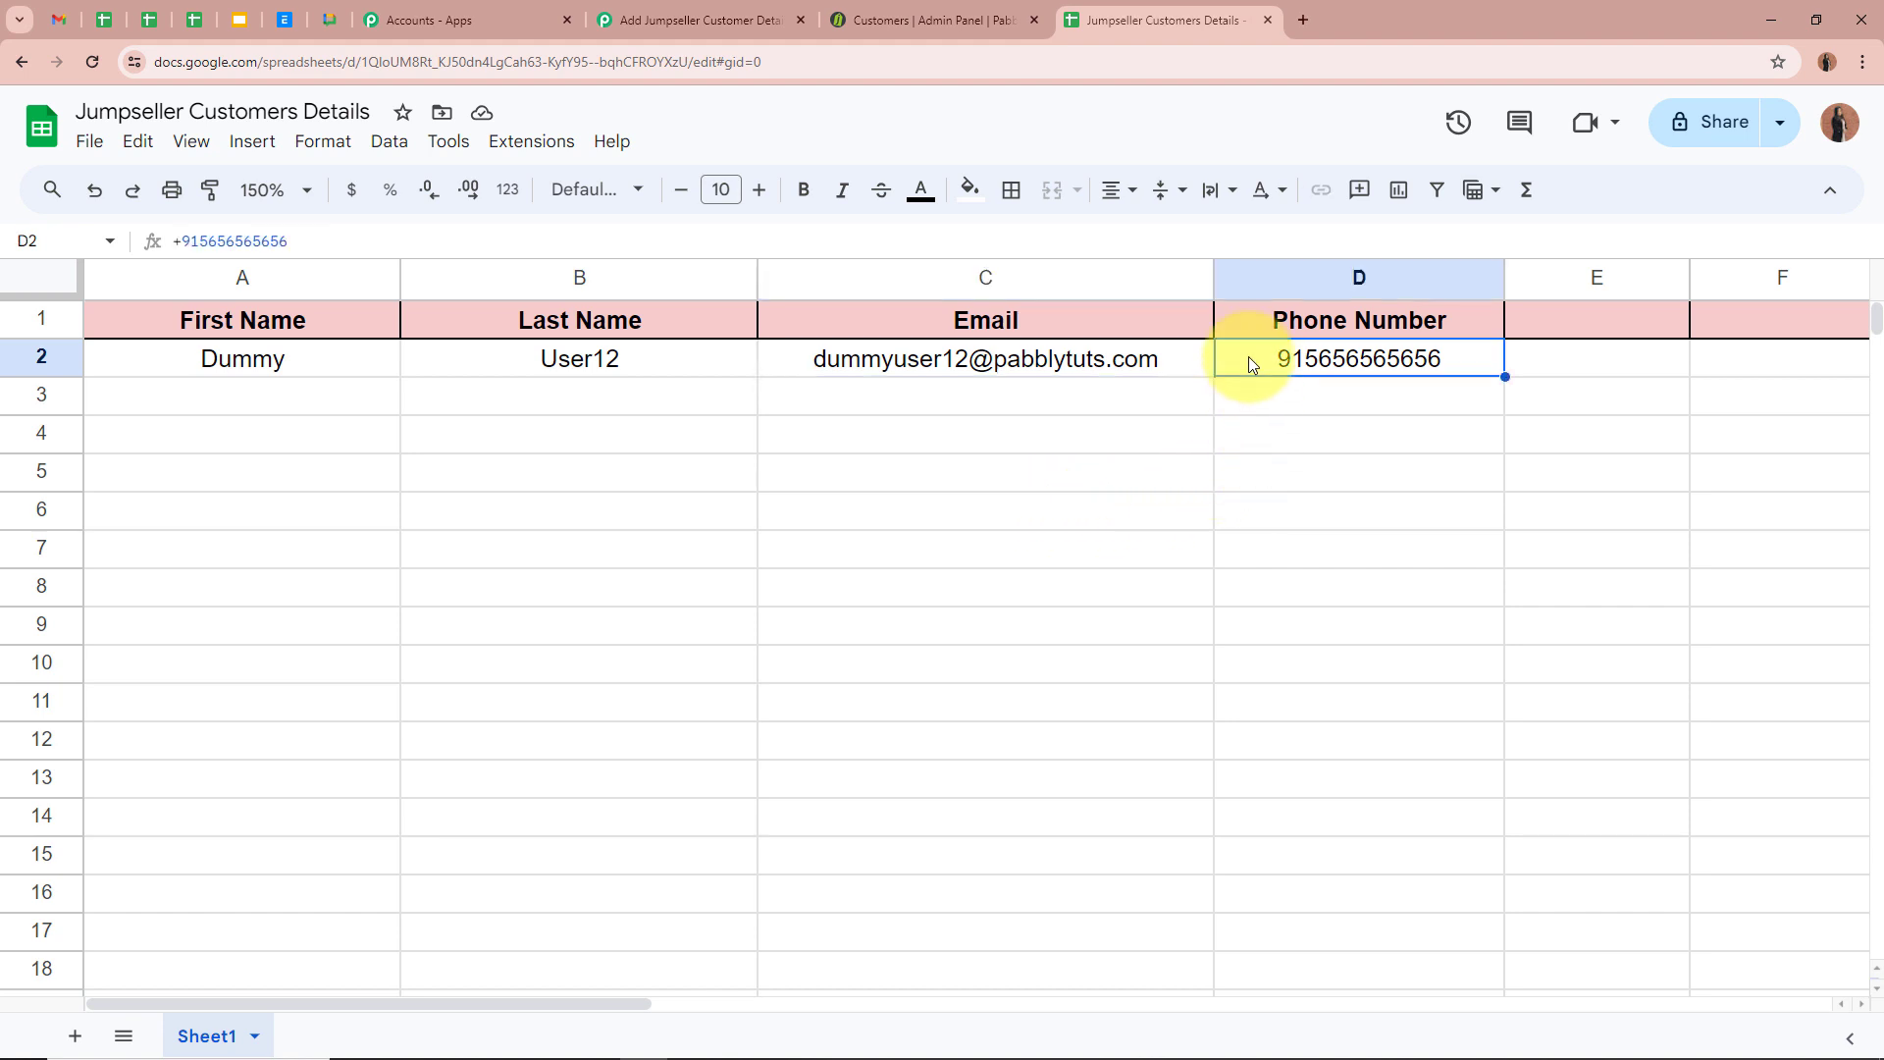
pyautogui.click(1494, 547)
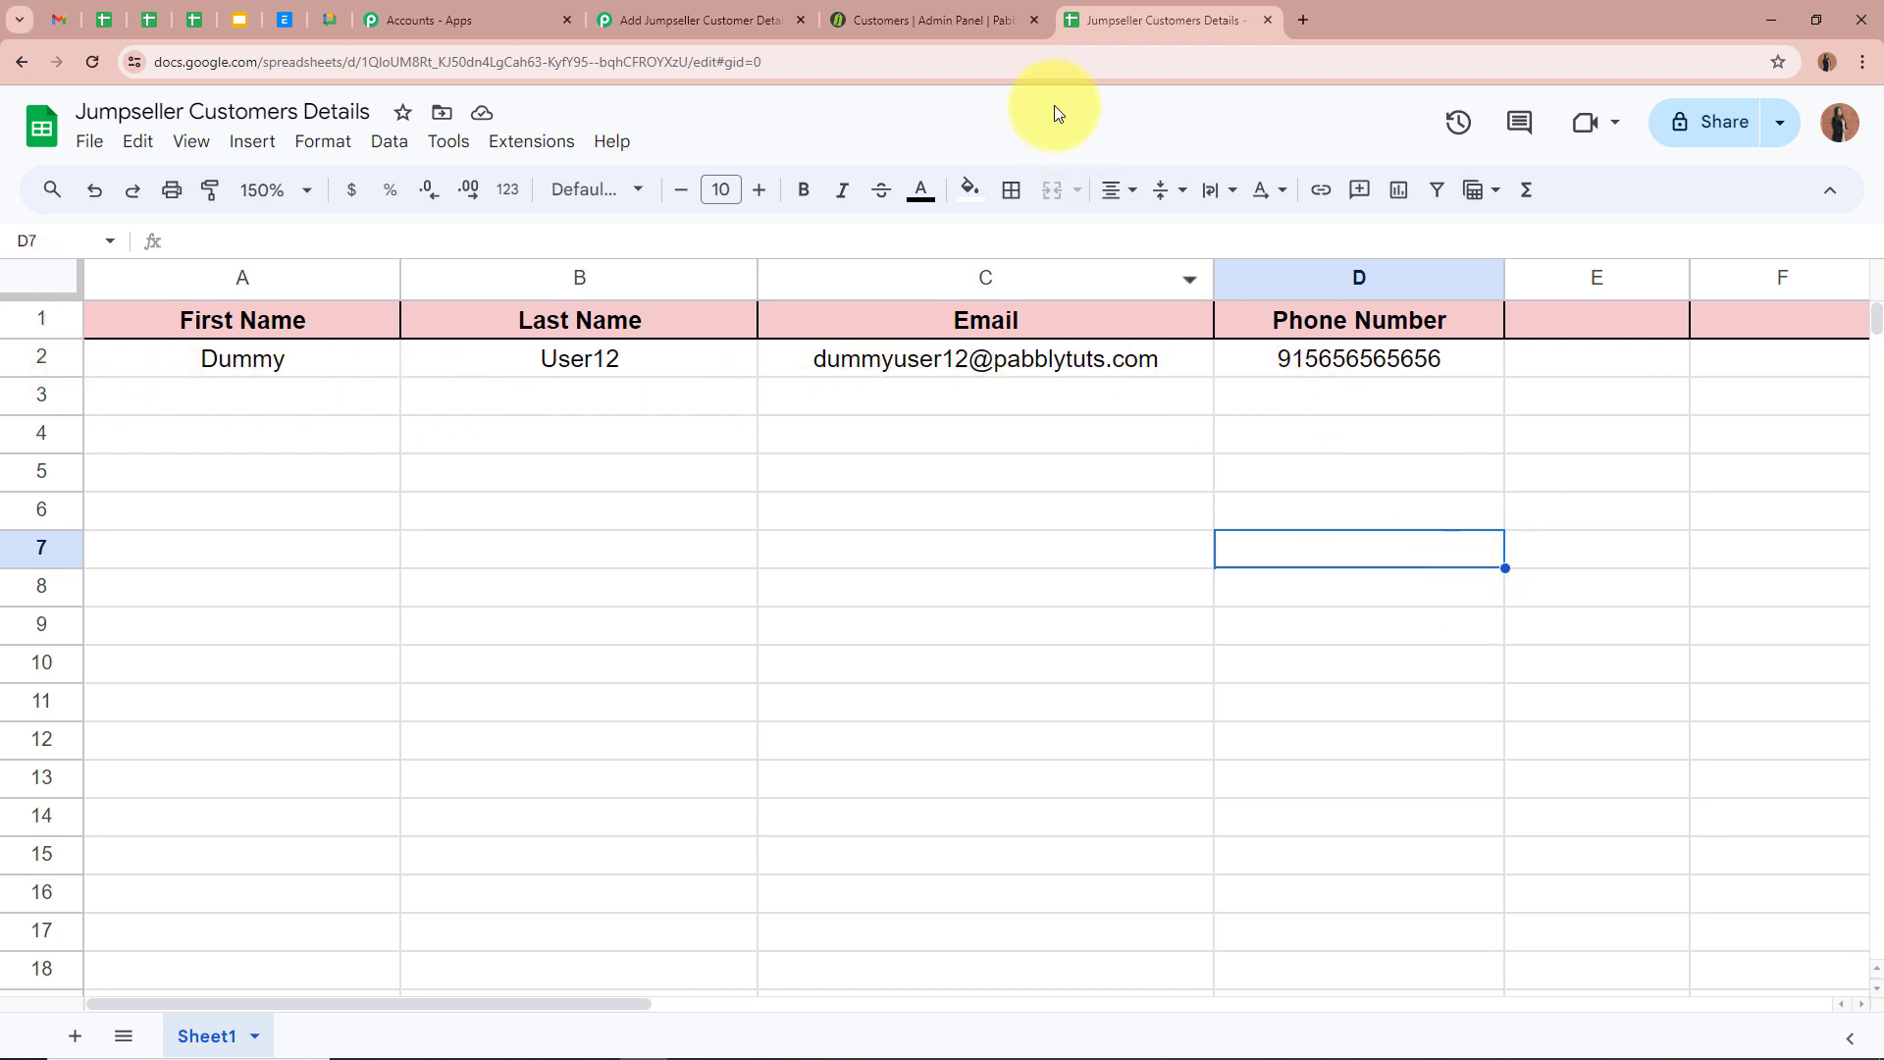
# Switch to Jumpseller and create a new customer with an email, a +91 phone number, category Tester and language English
pyautogui.click(997, 7)
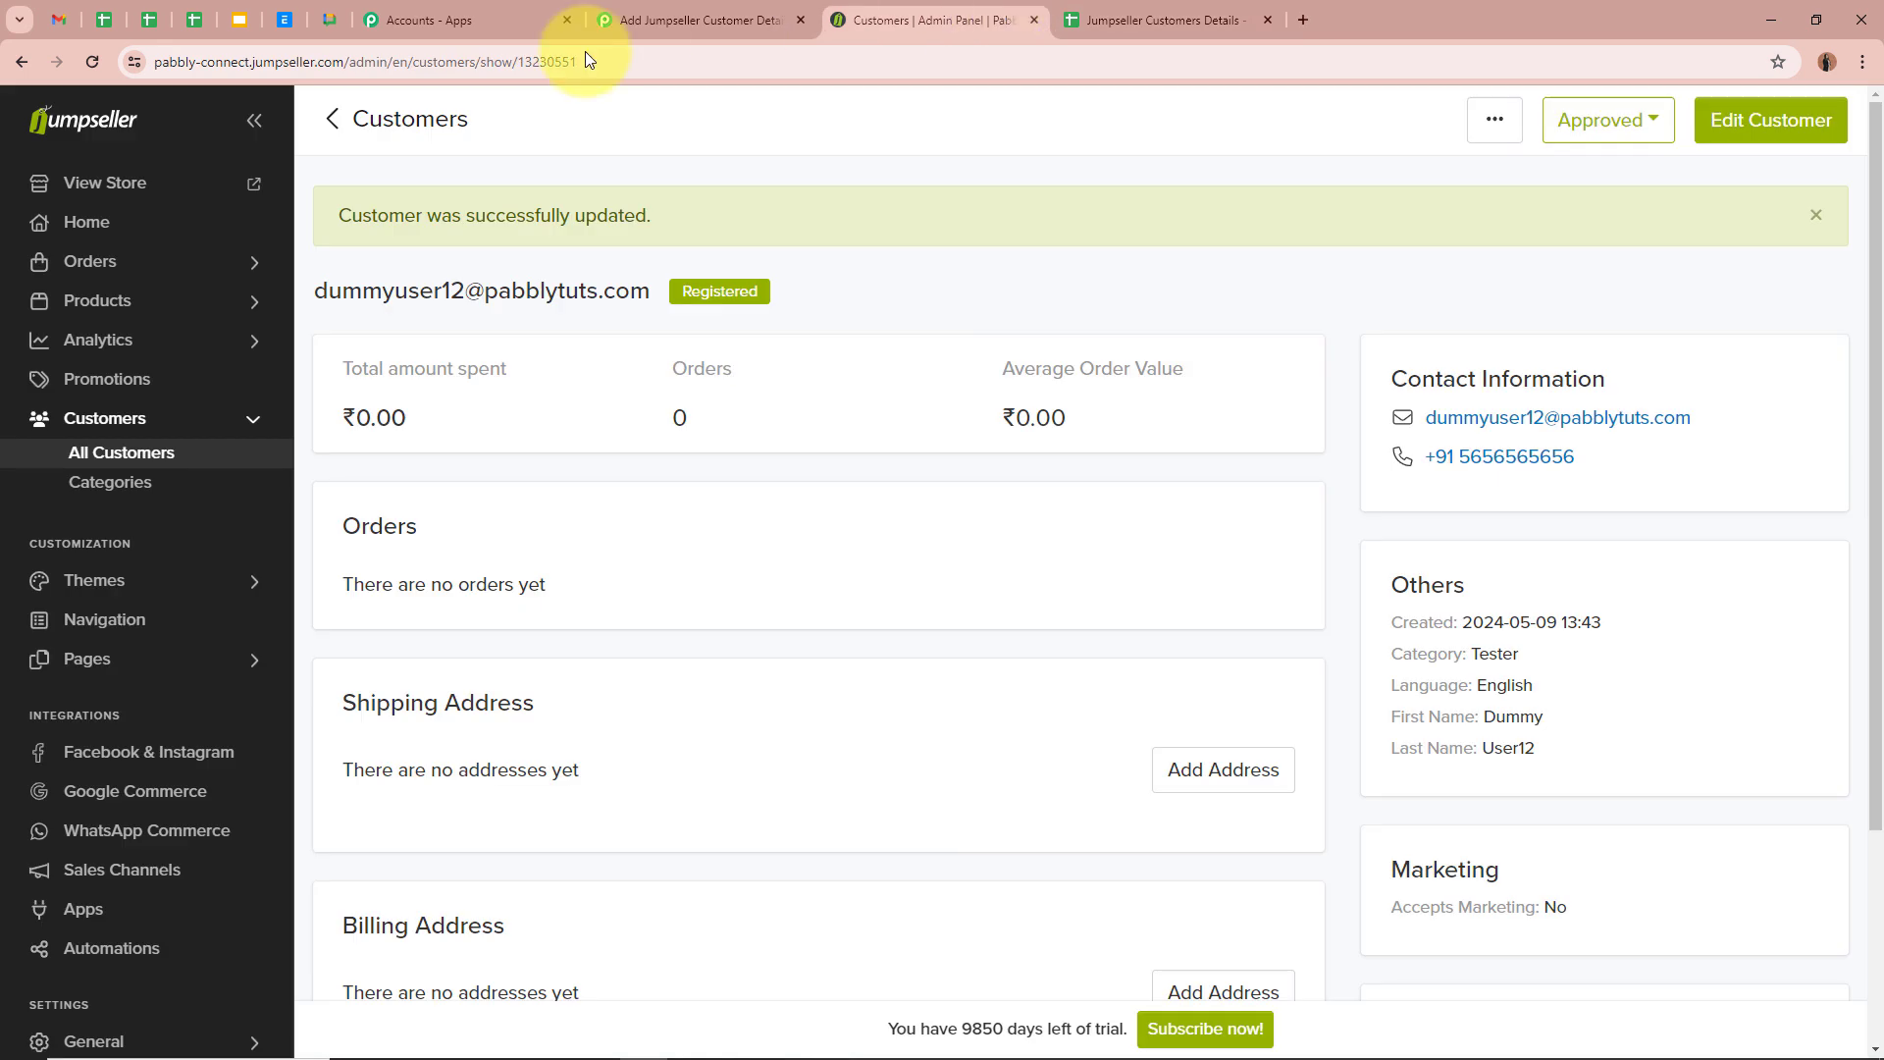
pyautogui.click(333, 119)
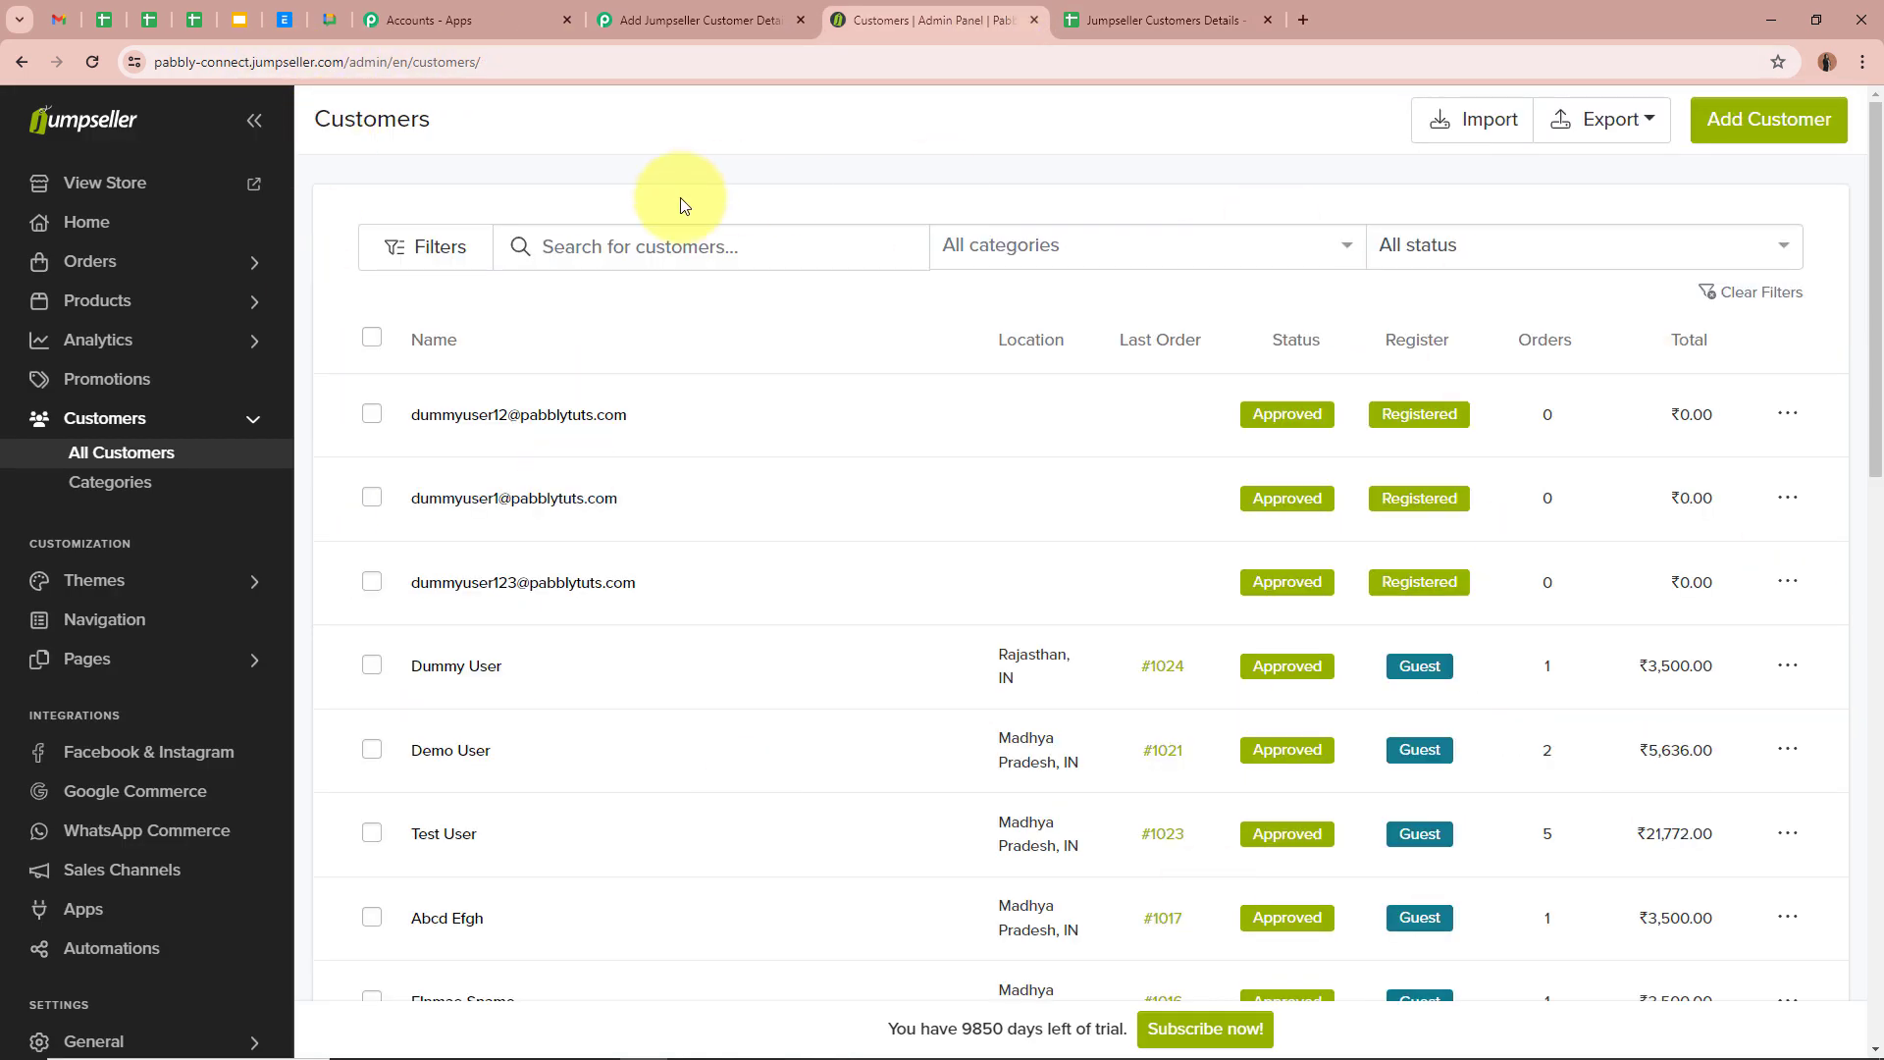
pyautogui.click(1718, 119)
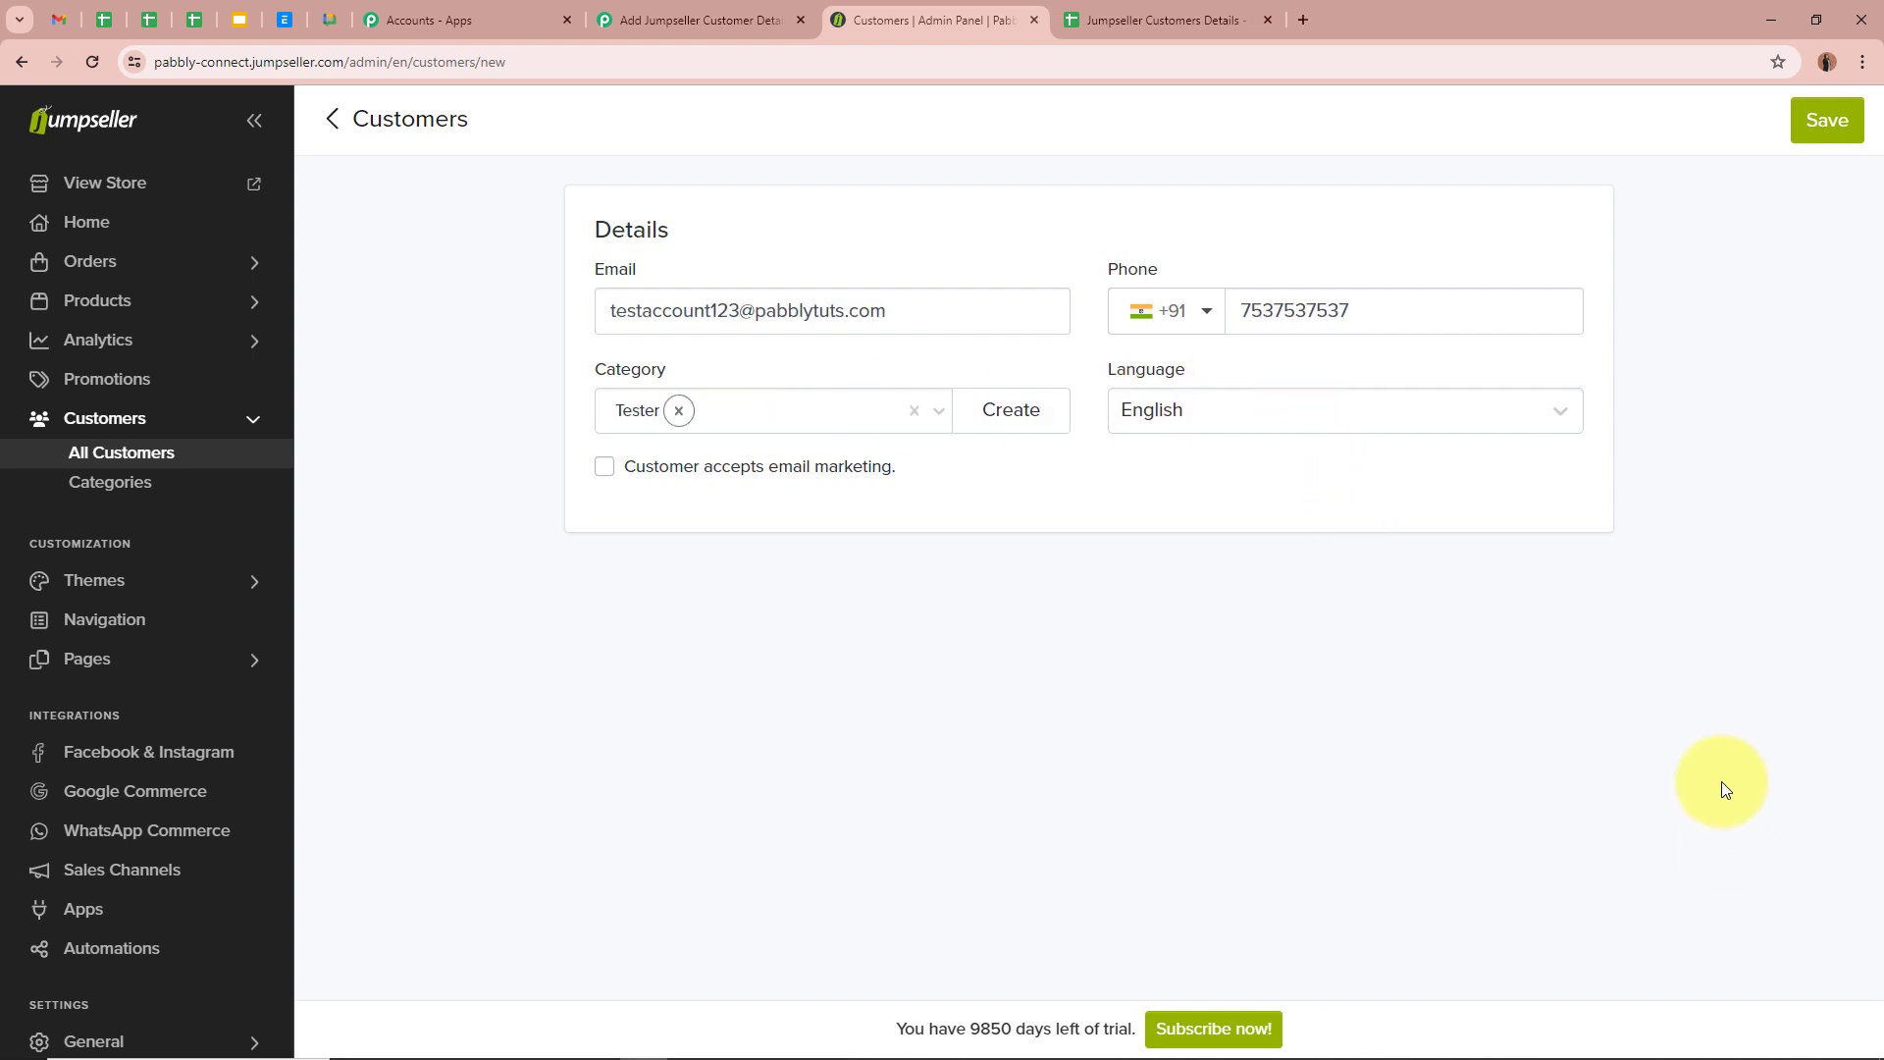
pyautogui.click(1816, 118)
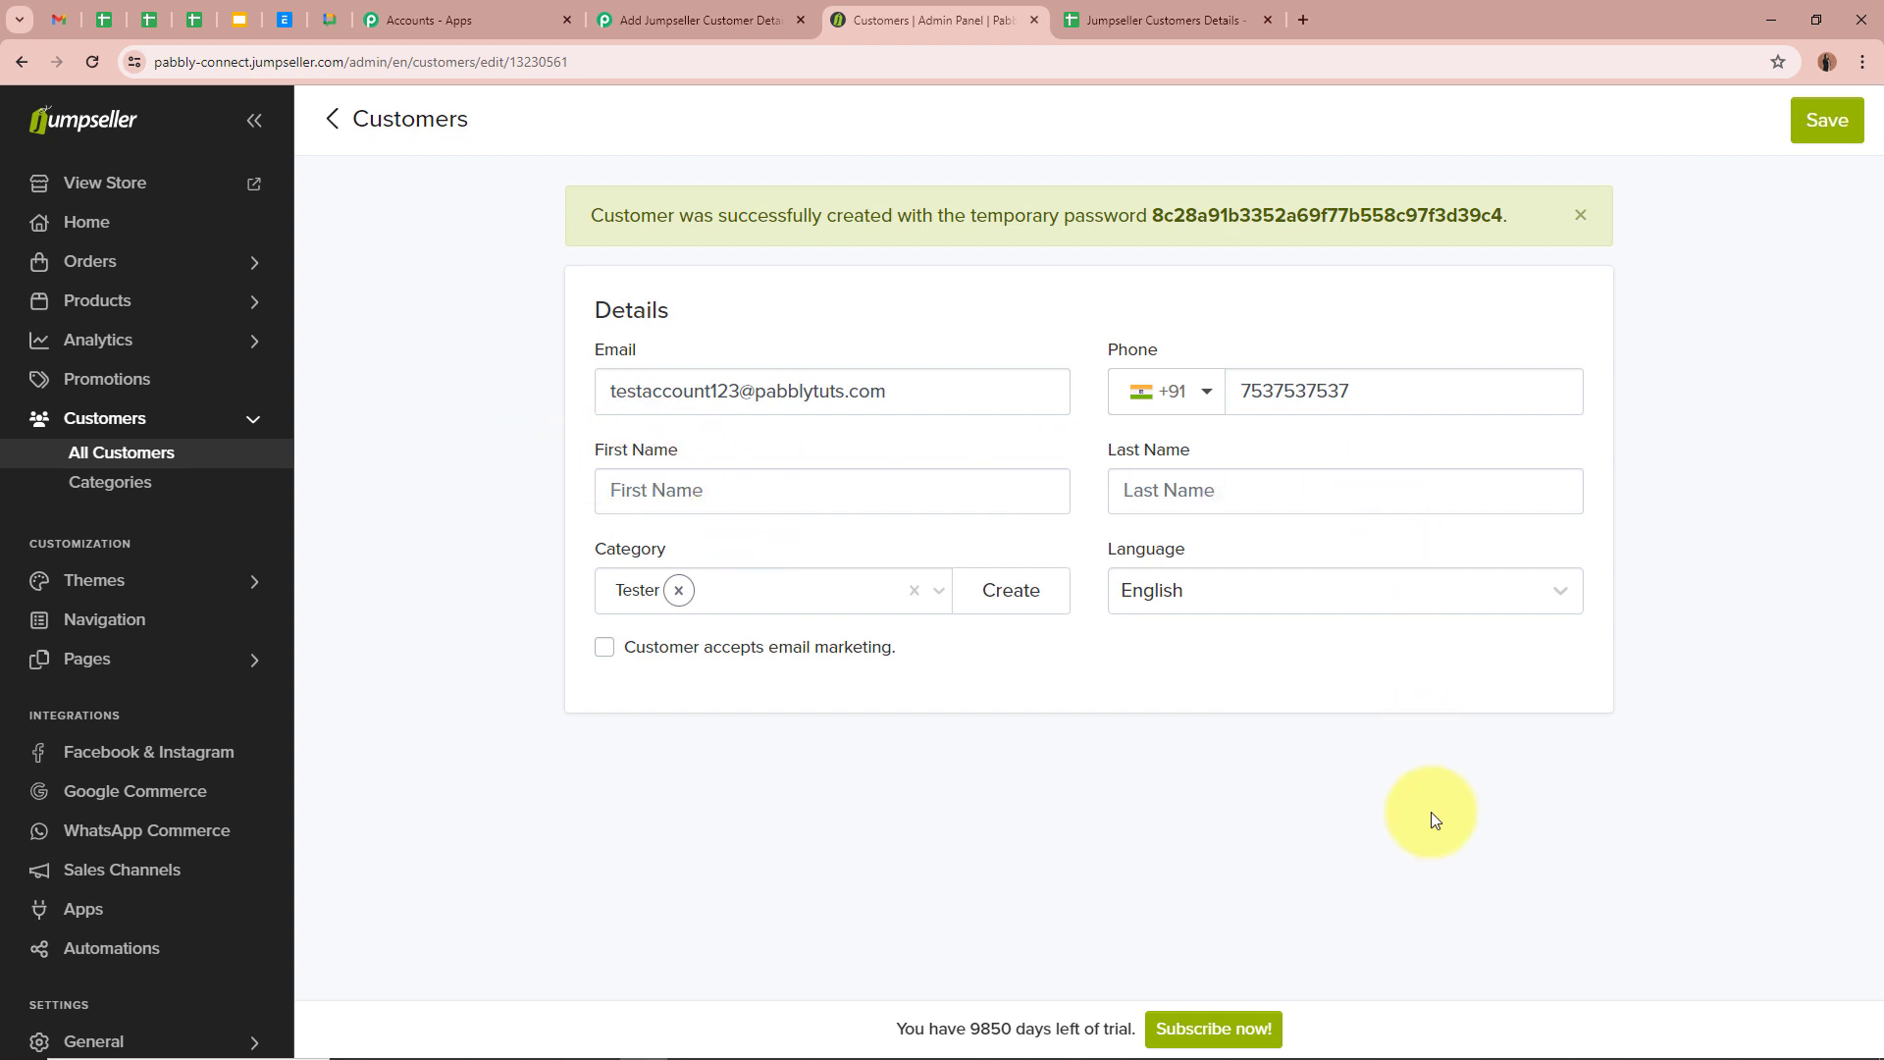
# Fill in the new customer's first and last name, save the record, and review the customer's details
pyautogui.click(690, 488)
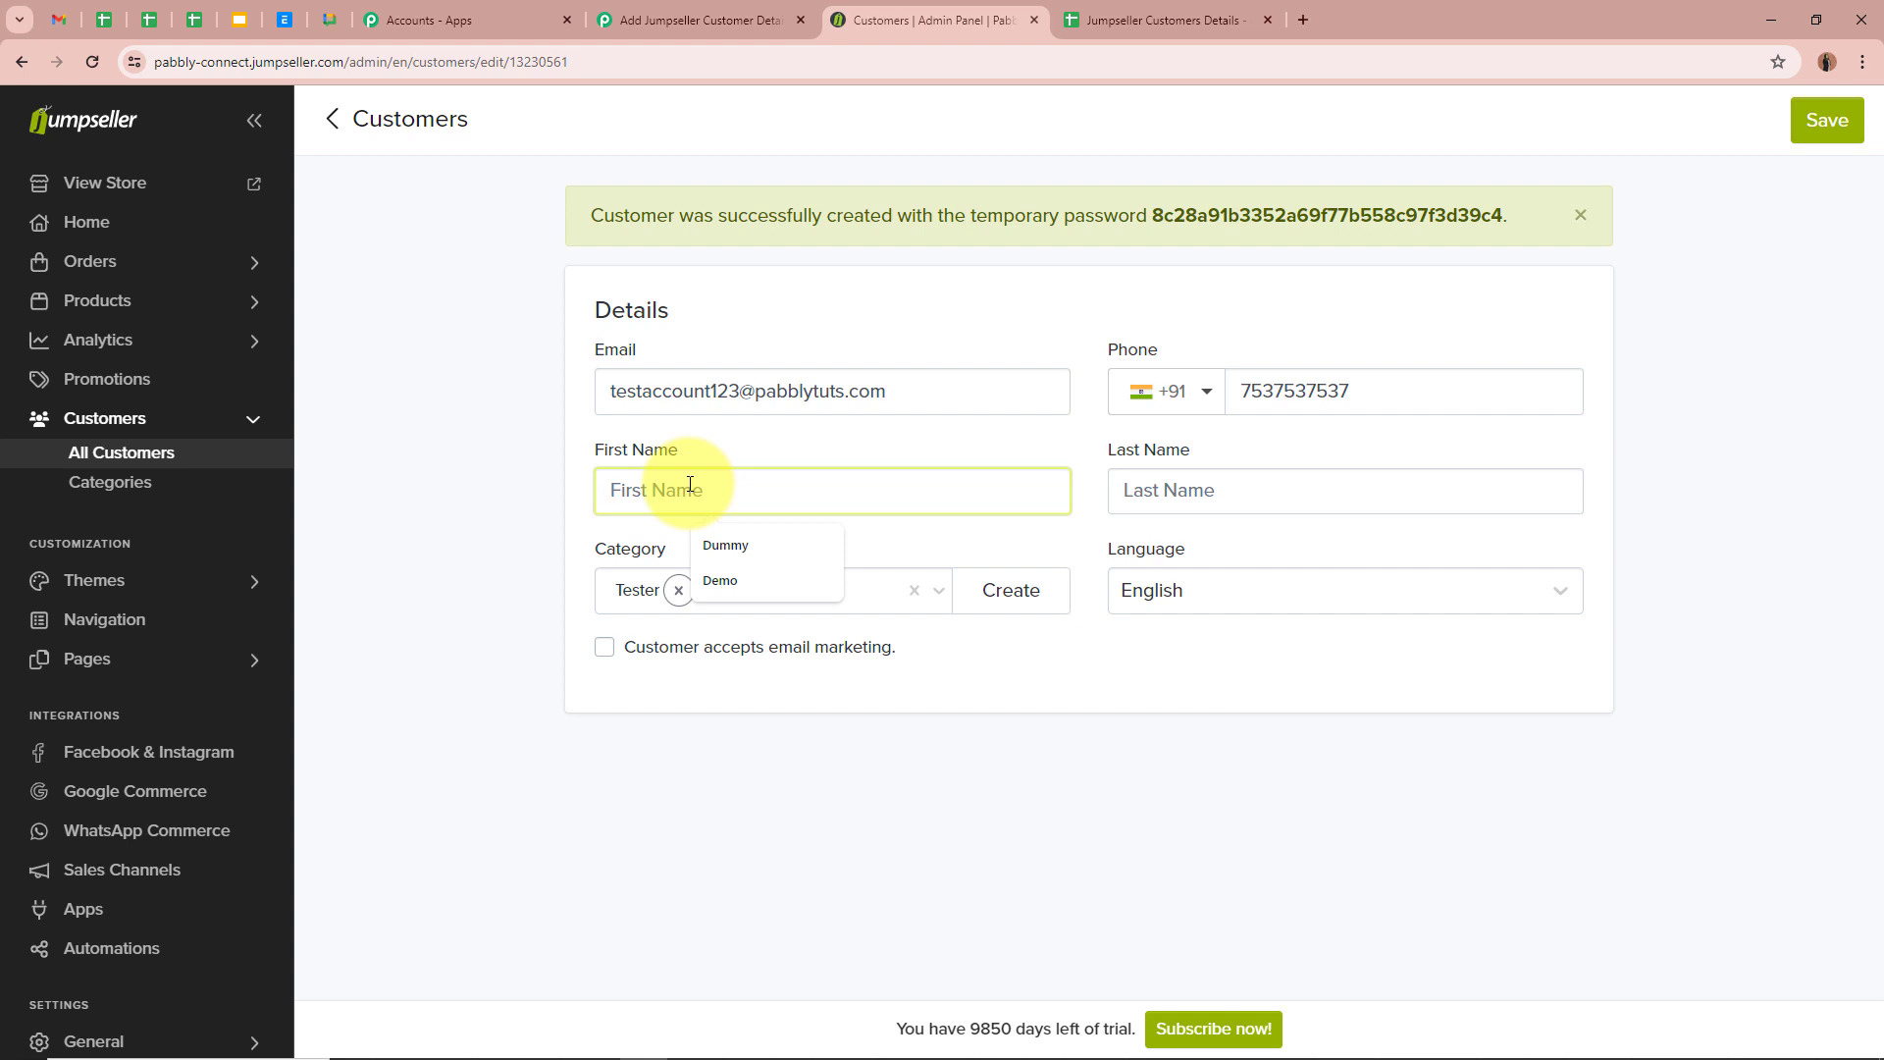
pyautogui.write('Test')
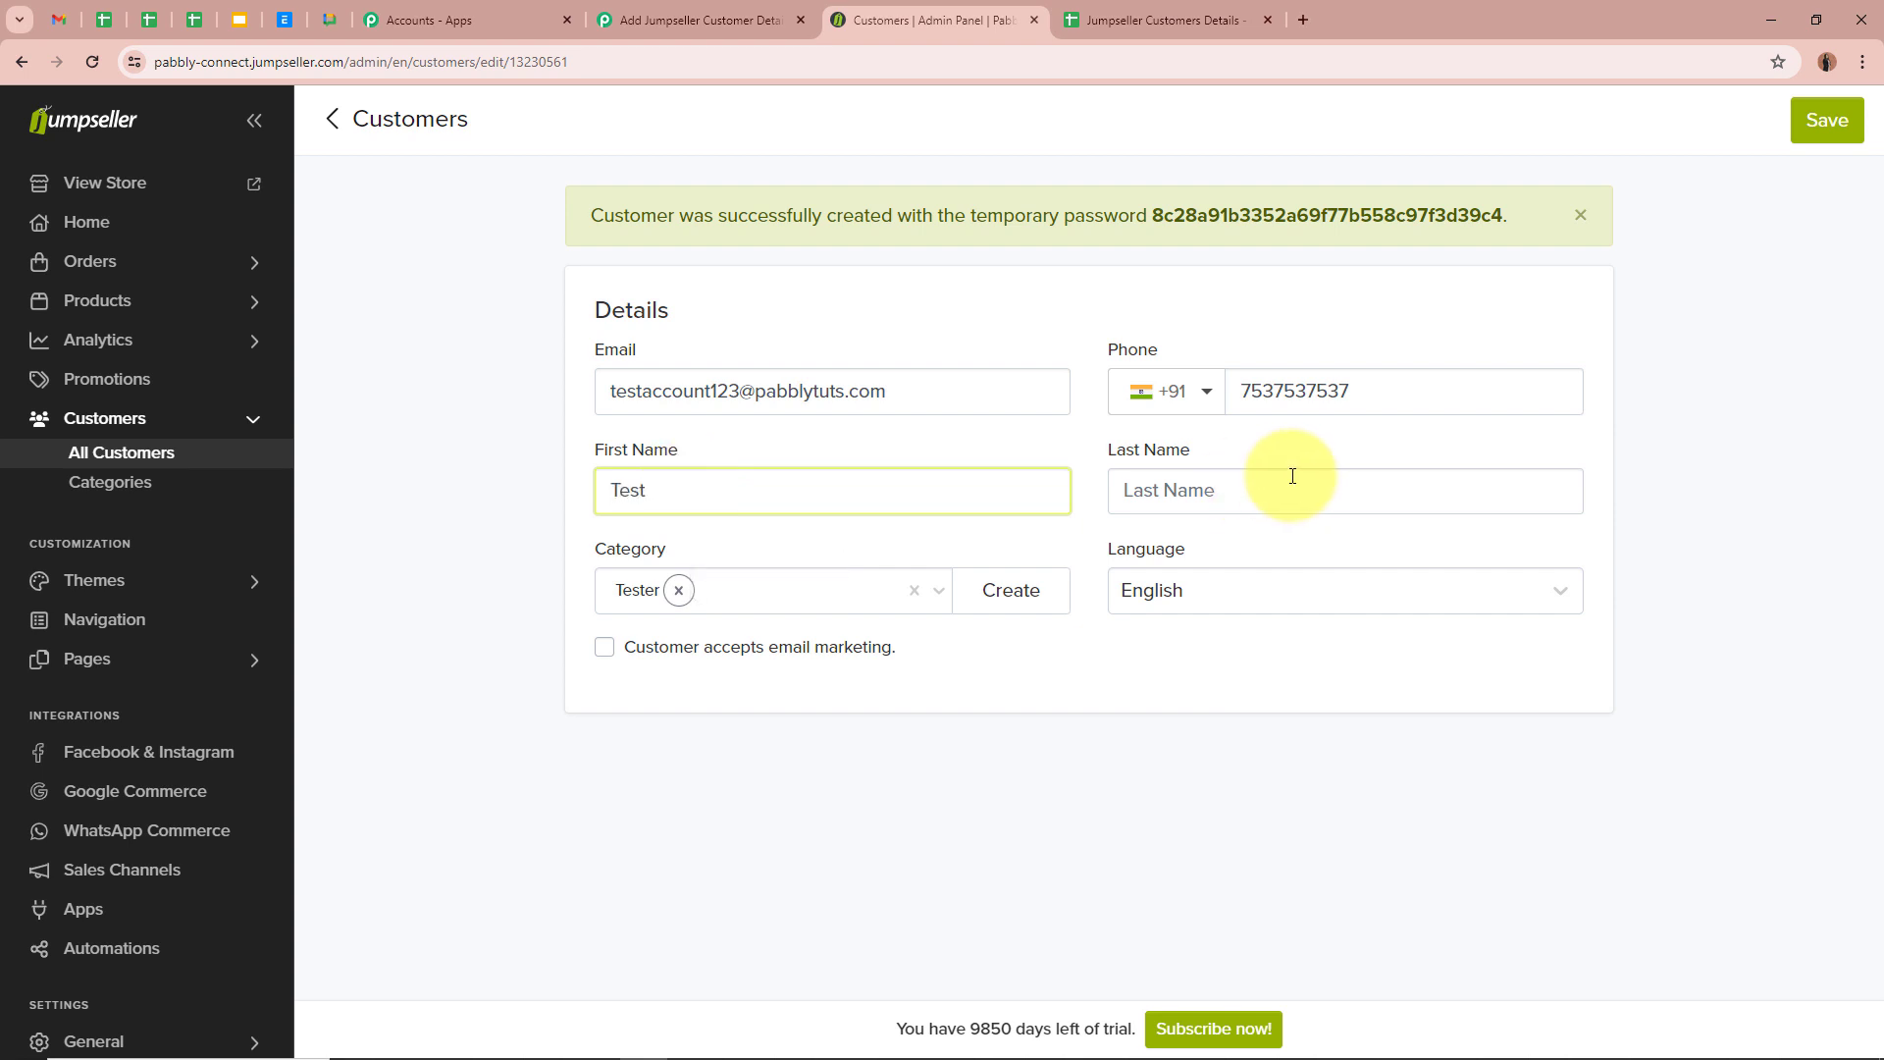
pyautogui.click(1293, 476)
pyautogui.write('User')
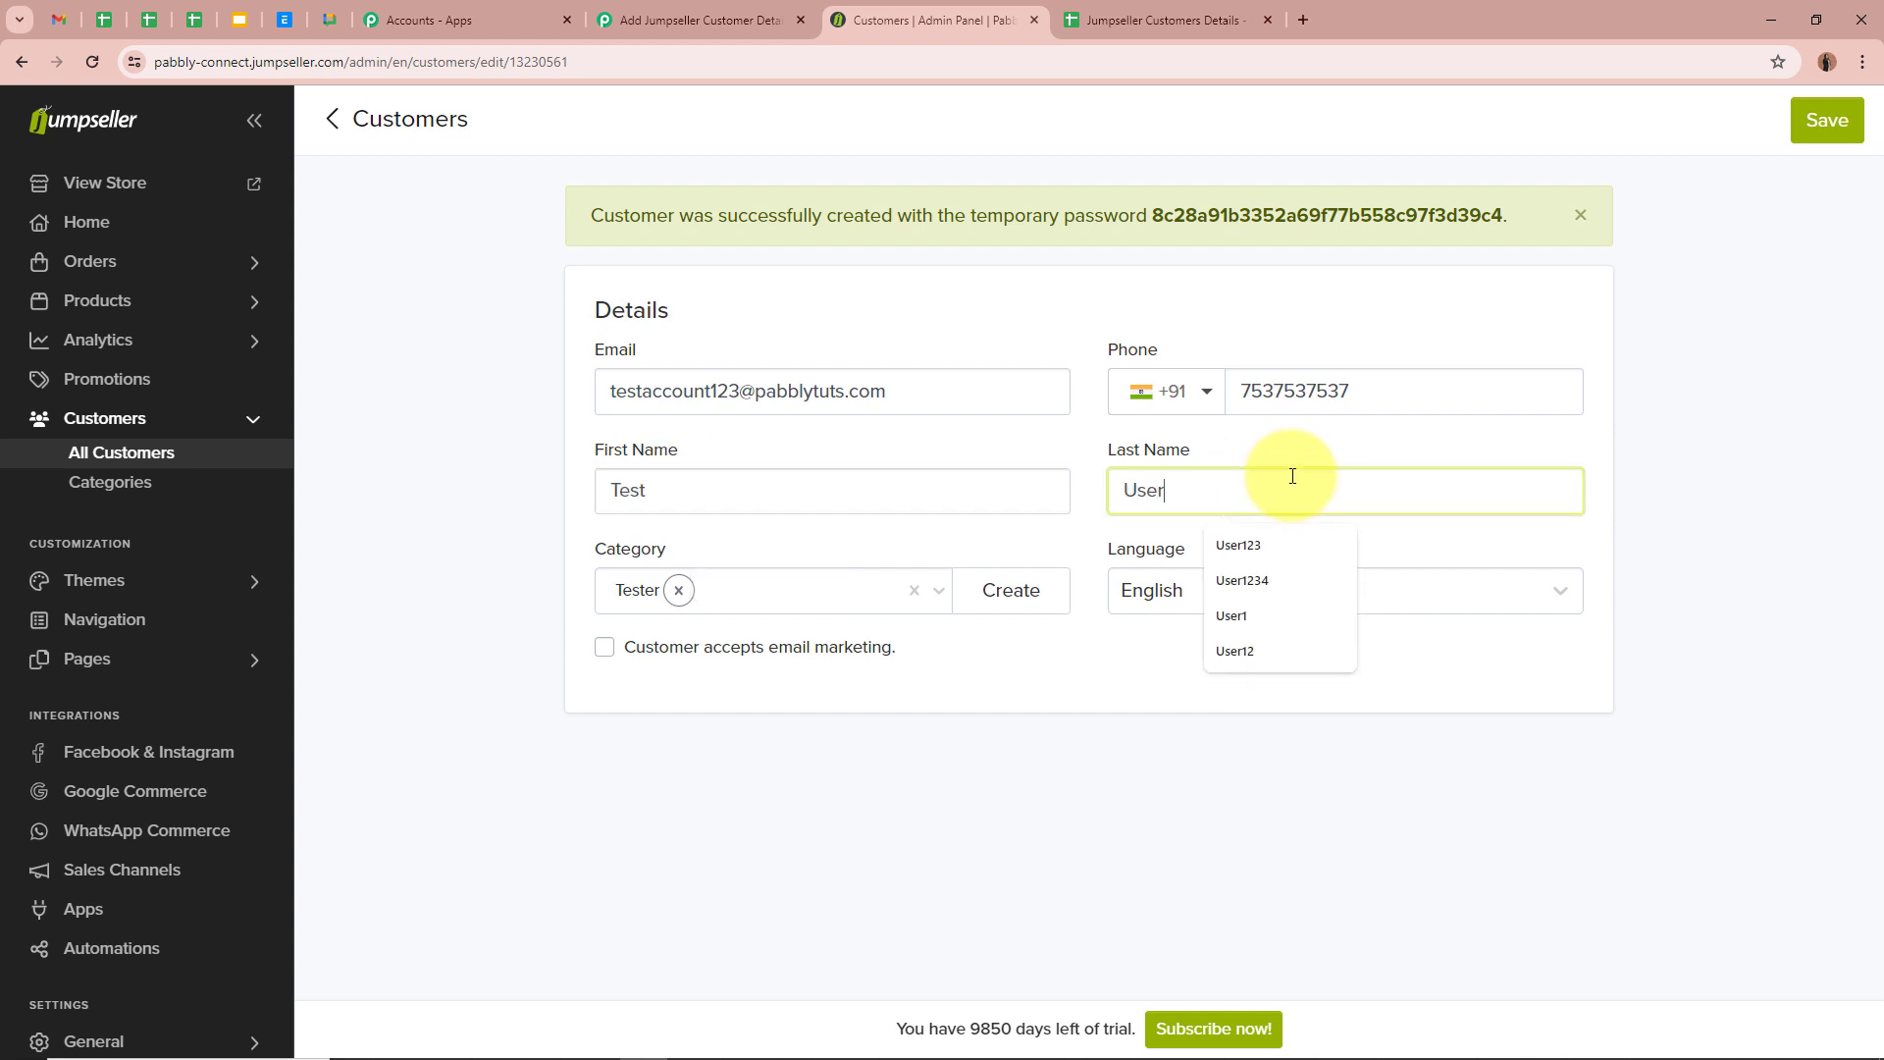
pyautogui.write('123')
pyautogui.click(1618, 832)
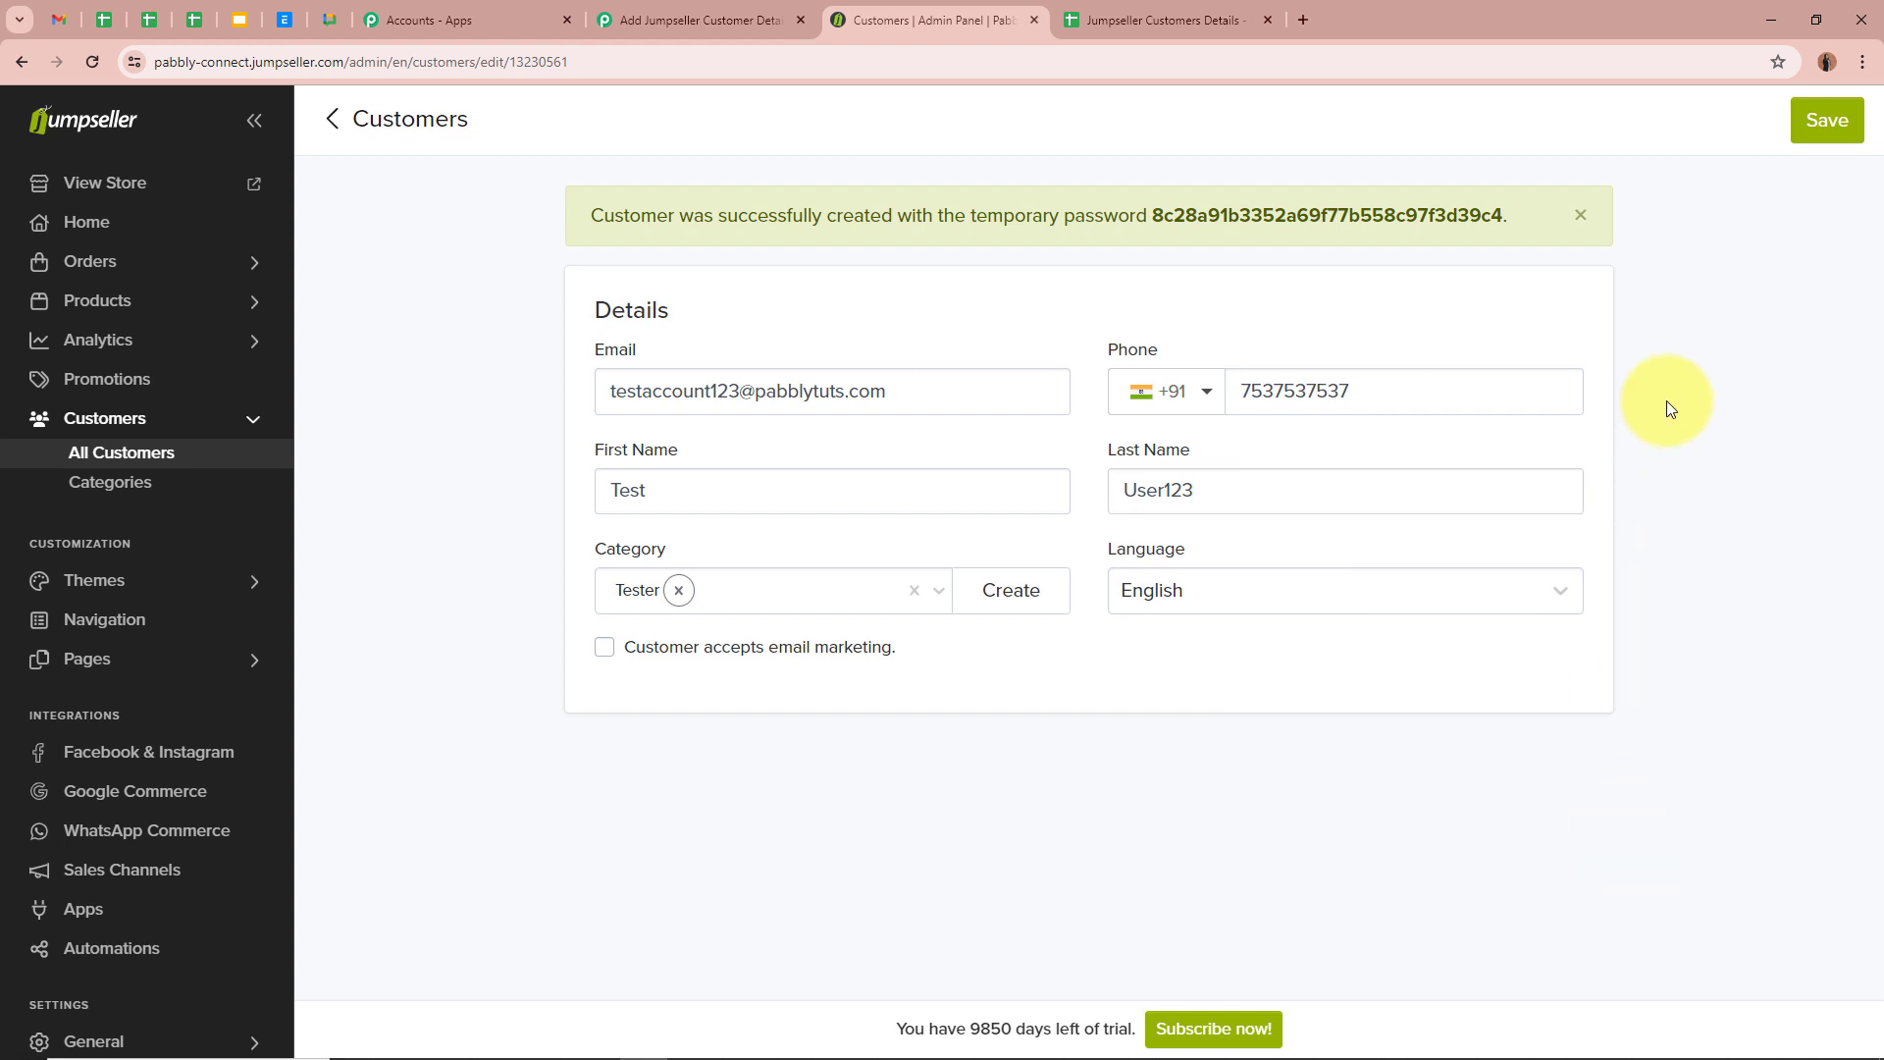
pyautogui.click(1826, 120)
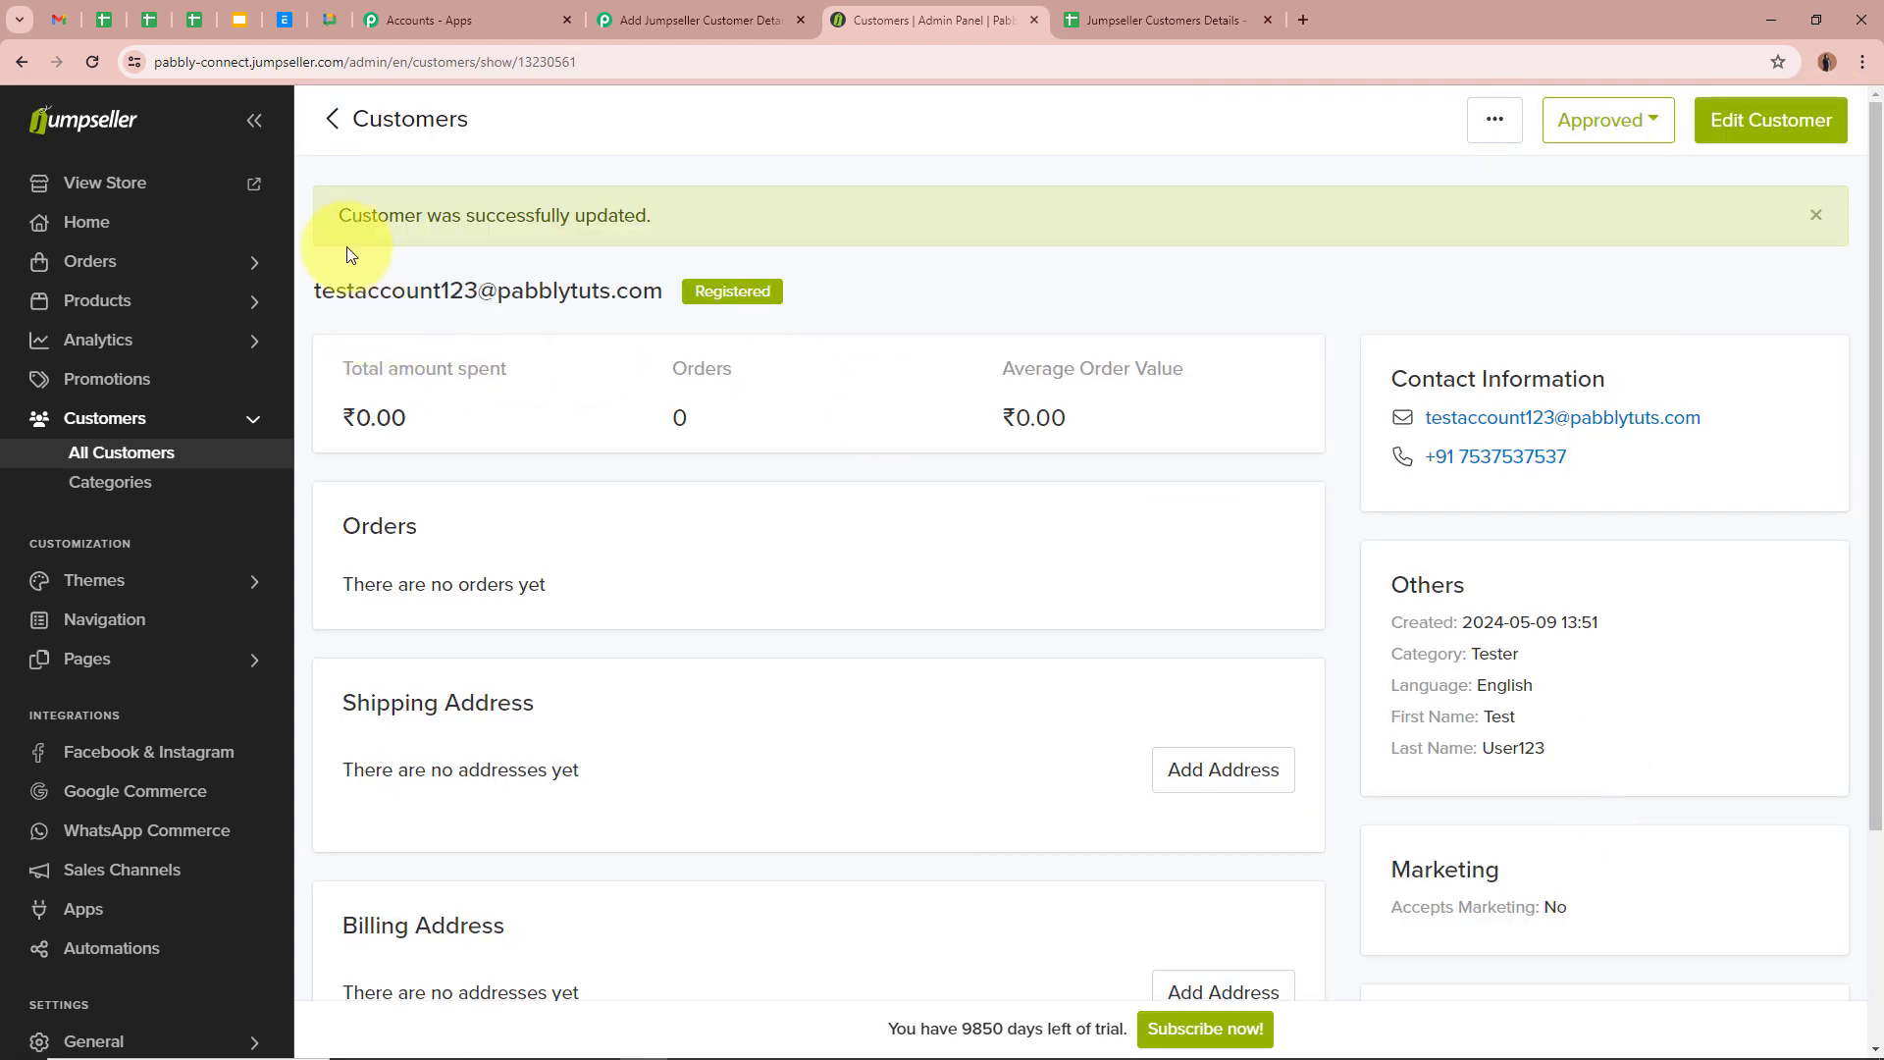
pyautogui.scroll(-1, 1463, 692)
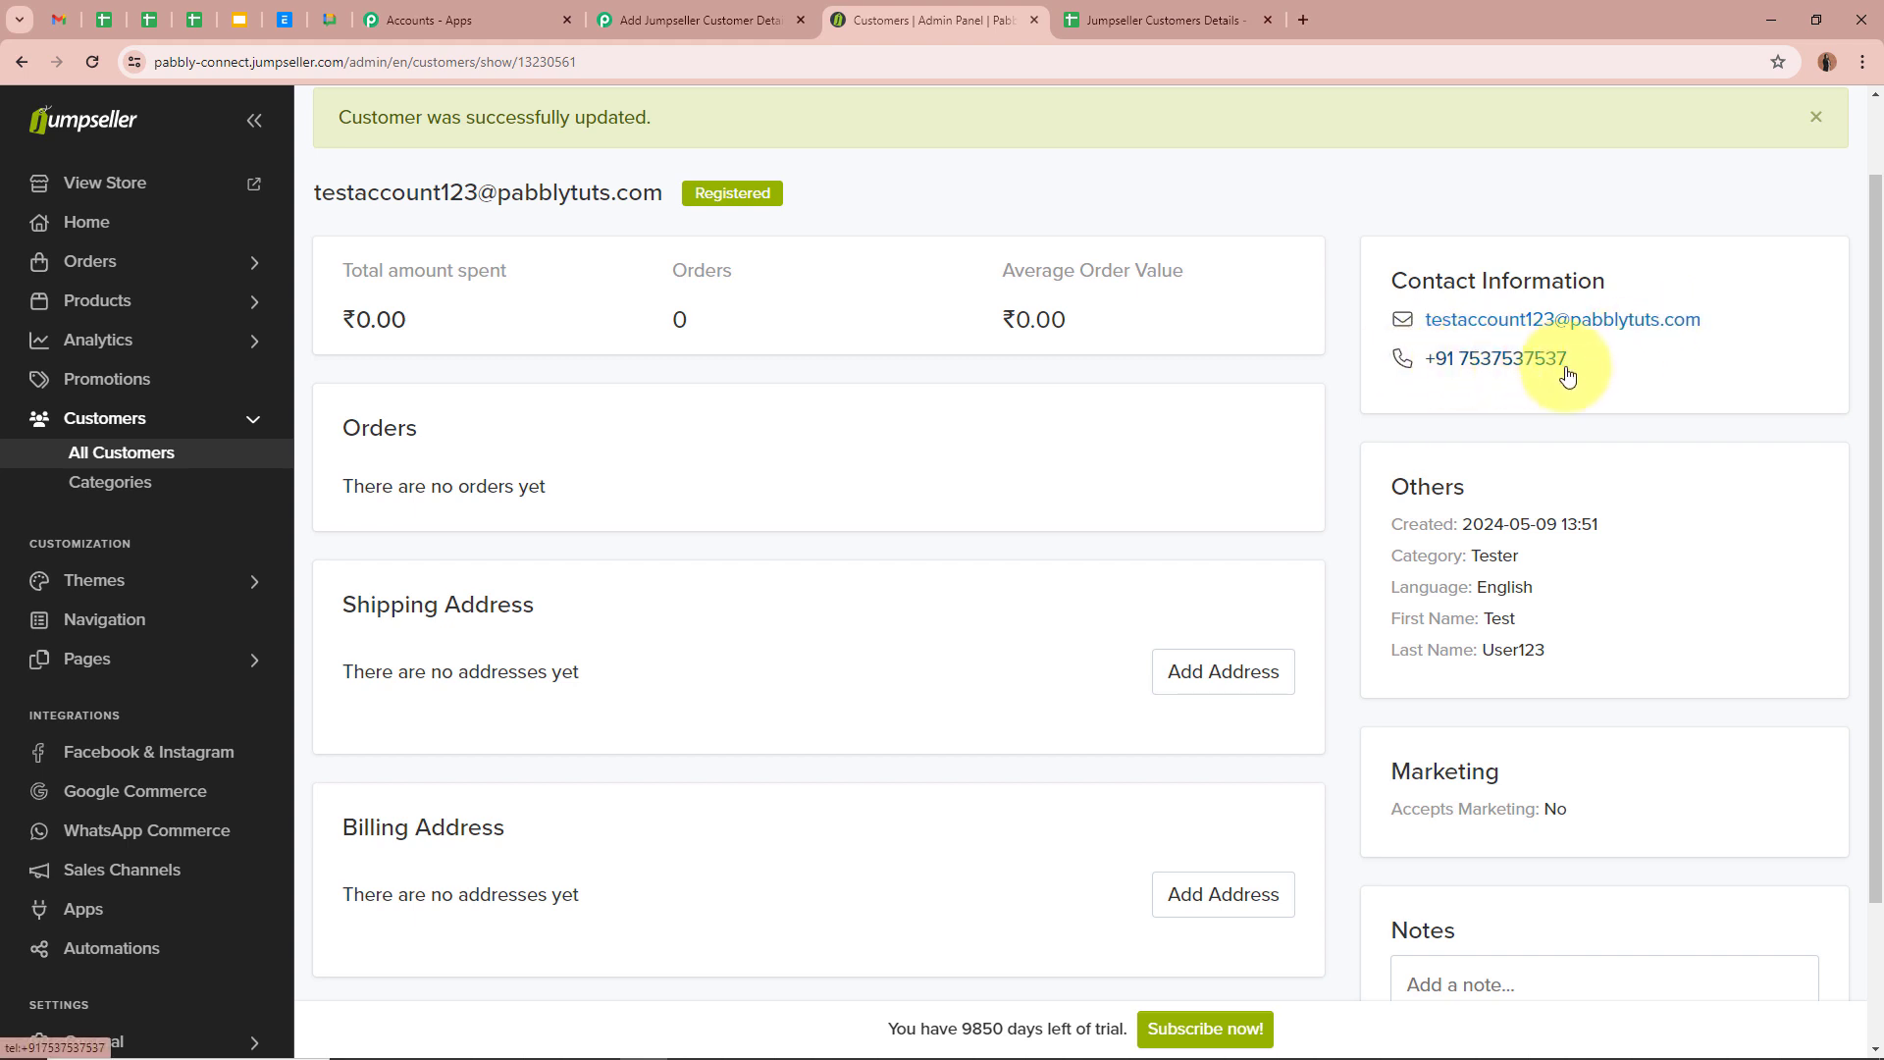
pyautogui.scroll(1, 947, 310)
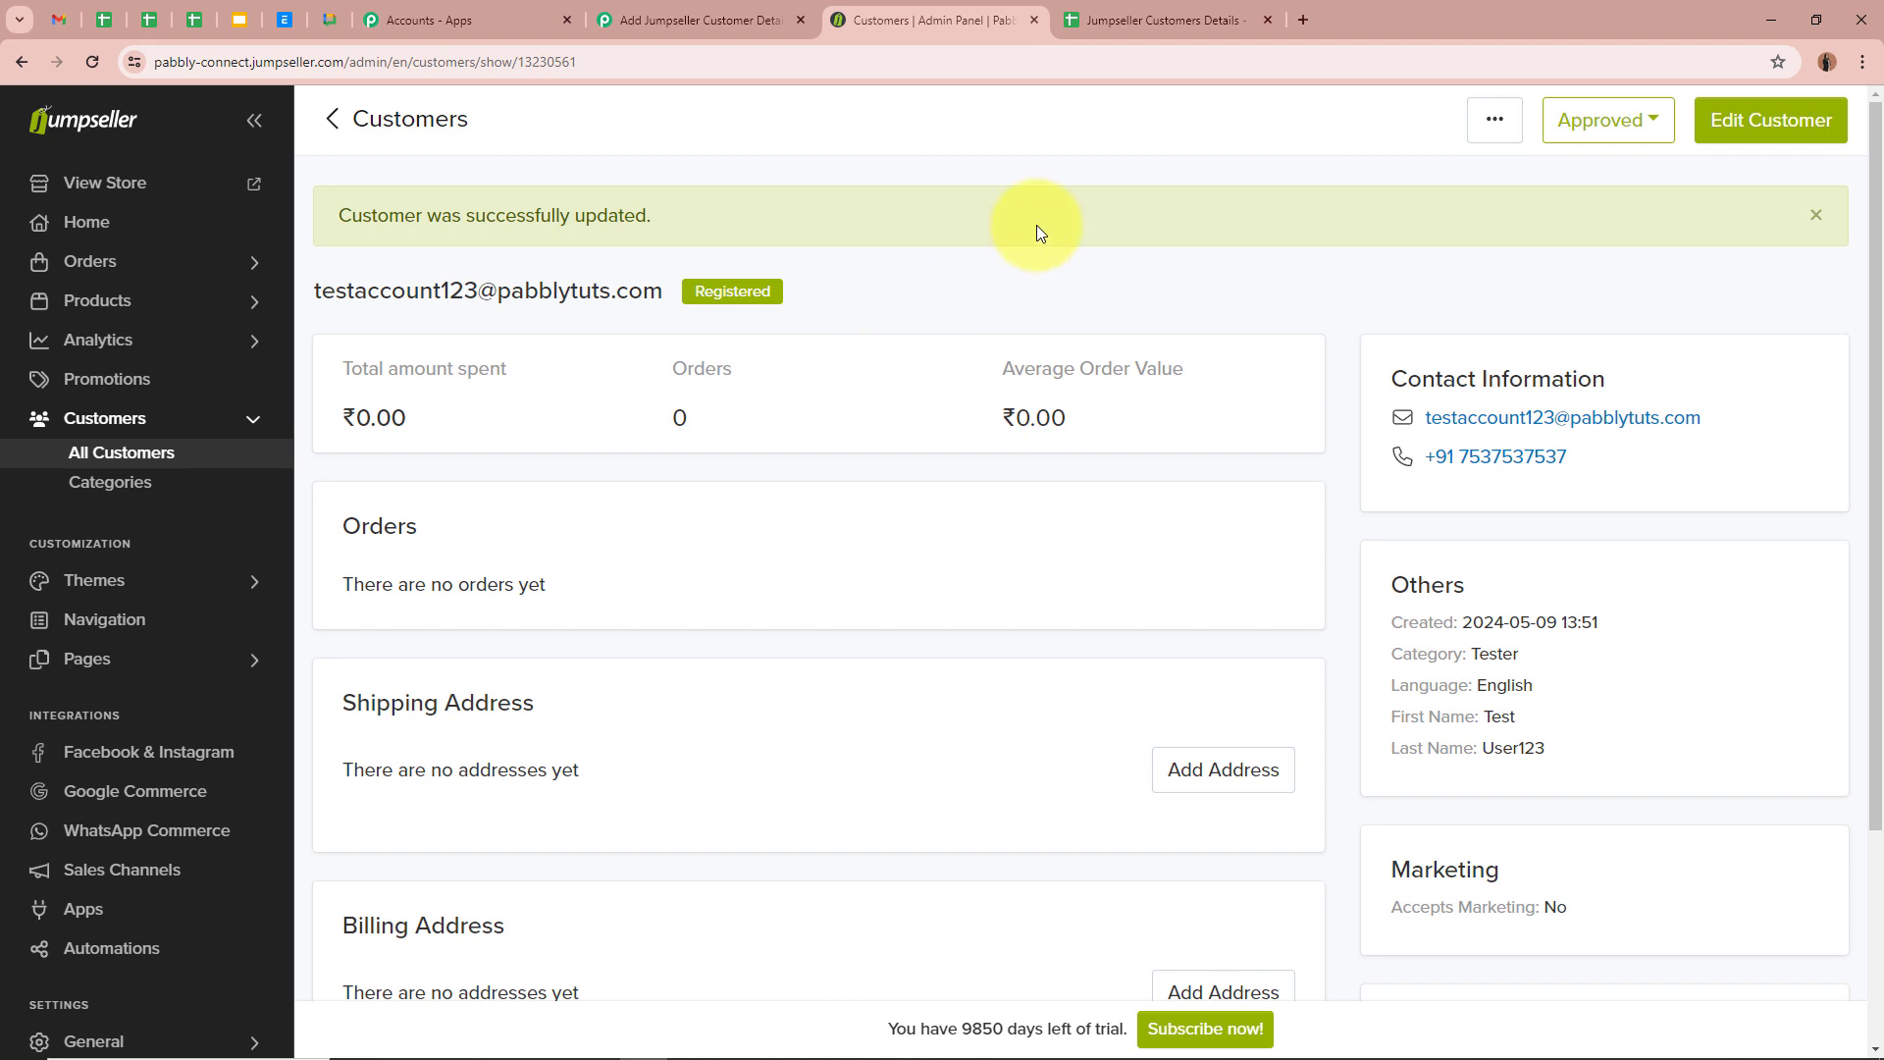
# Check row 3 of the Jumpseller Customers Details spreadsheet for the new customer's details, and return to the Pabbly Connect workflow
pyautogui.click(1160, 19)
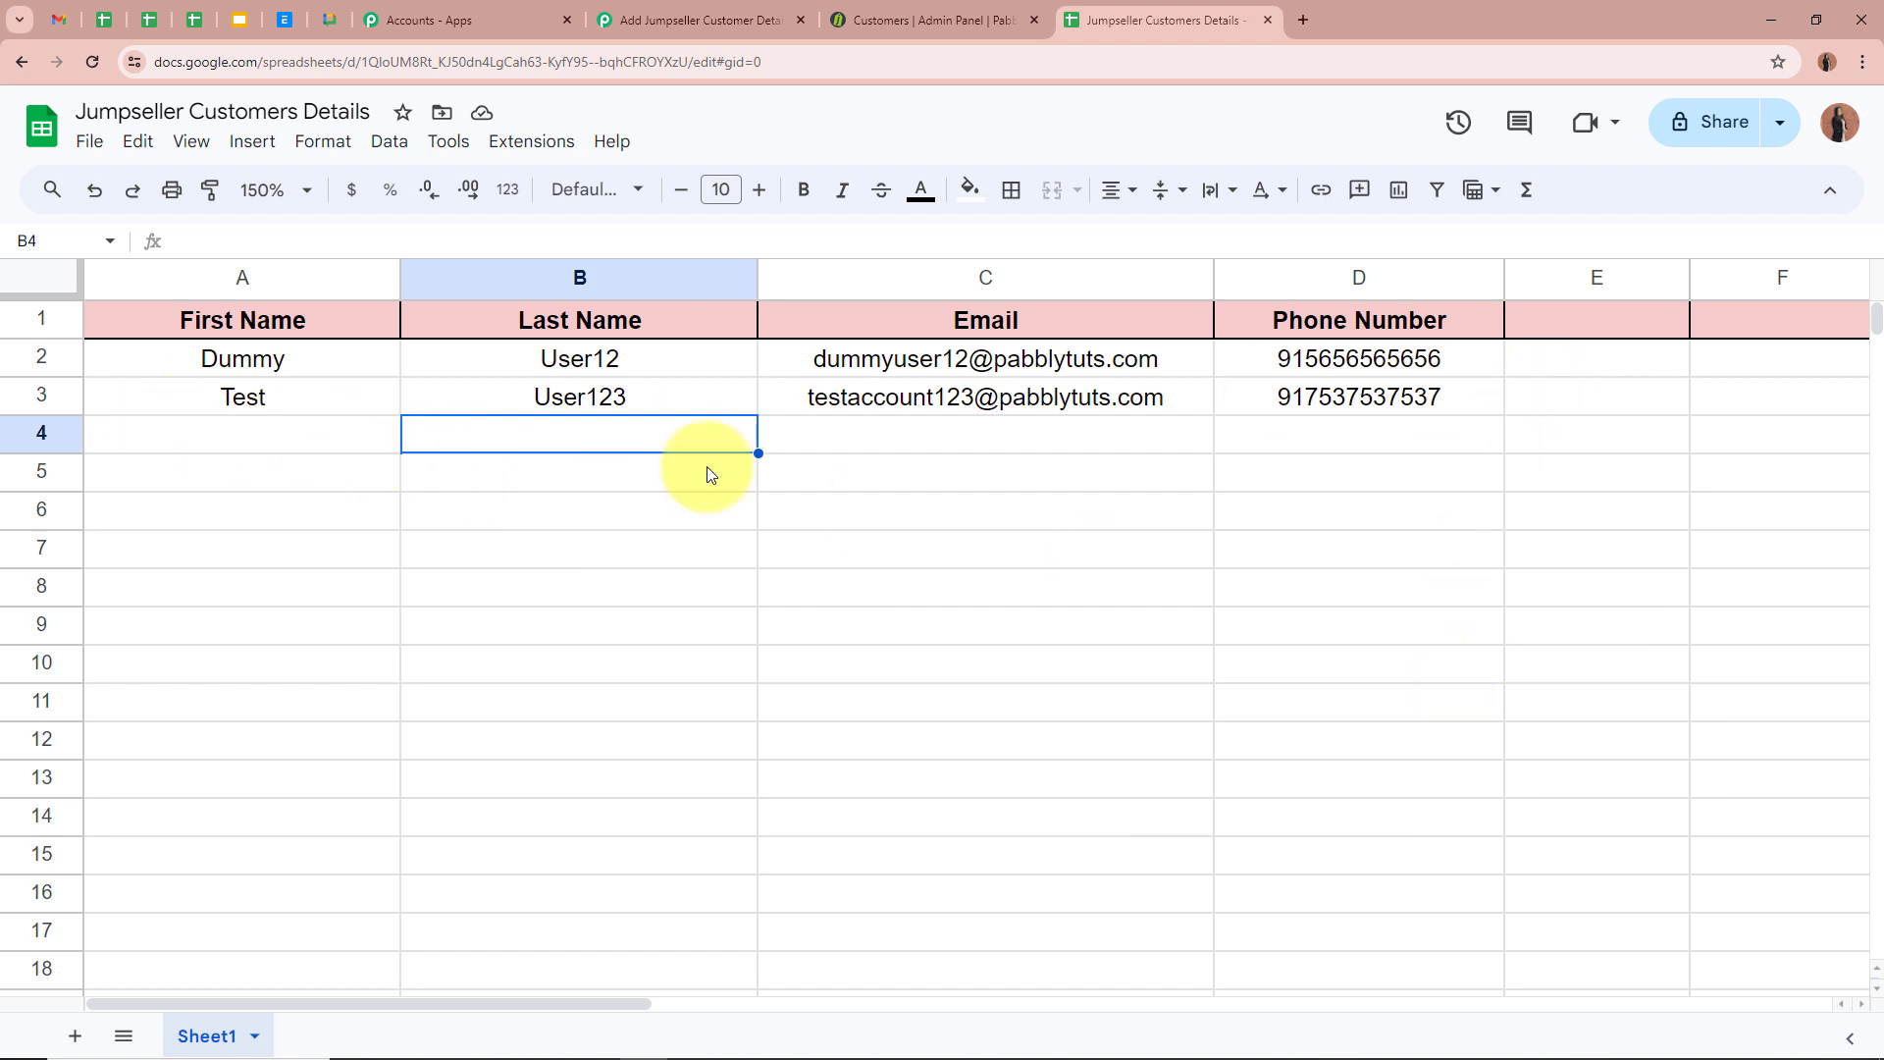
pyautogui.click(333, 399)
pyautogui.click(497, 409)
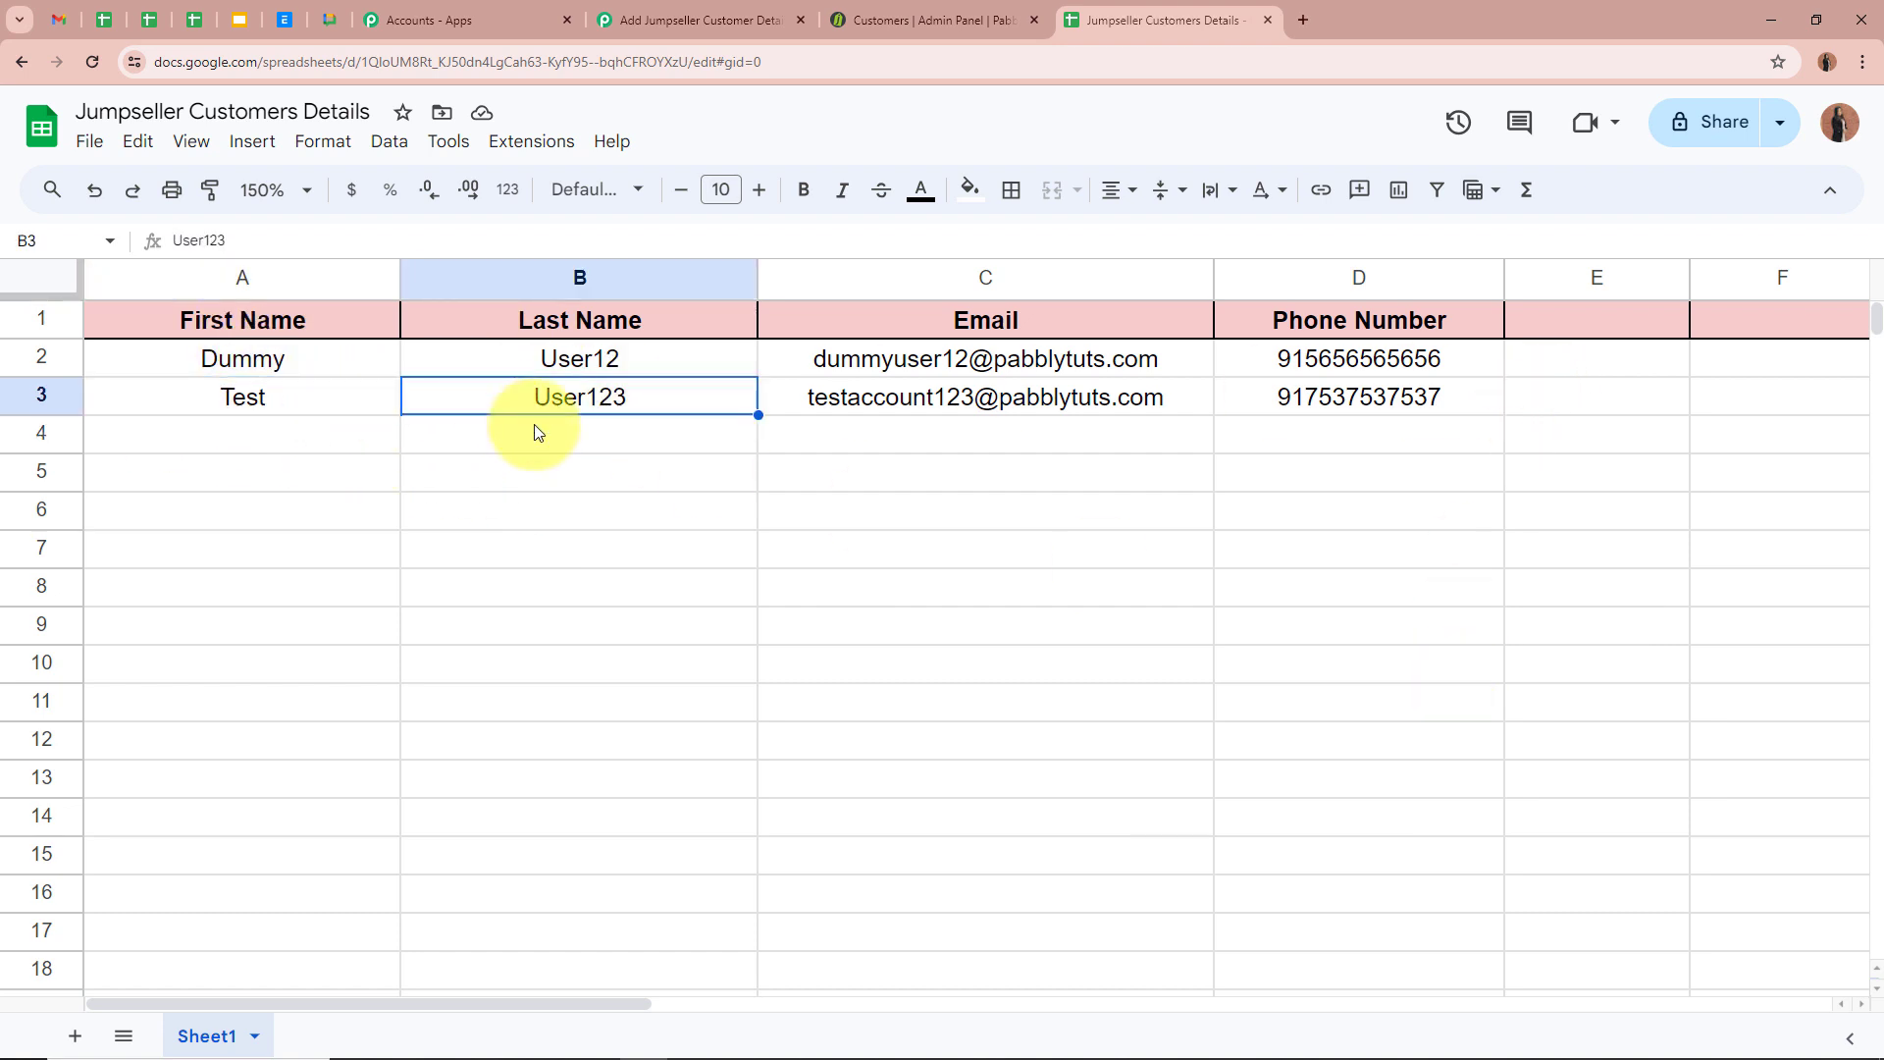
pyautogui.click(773, 407)
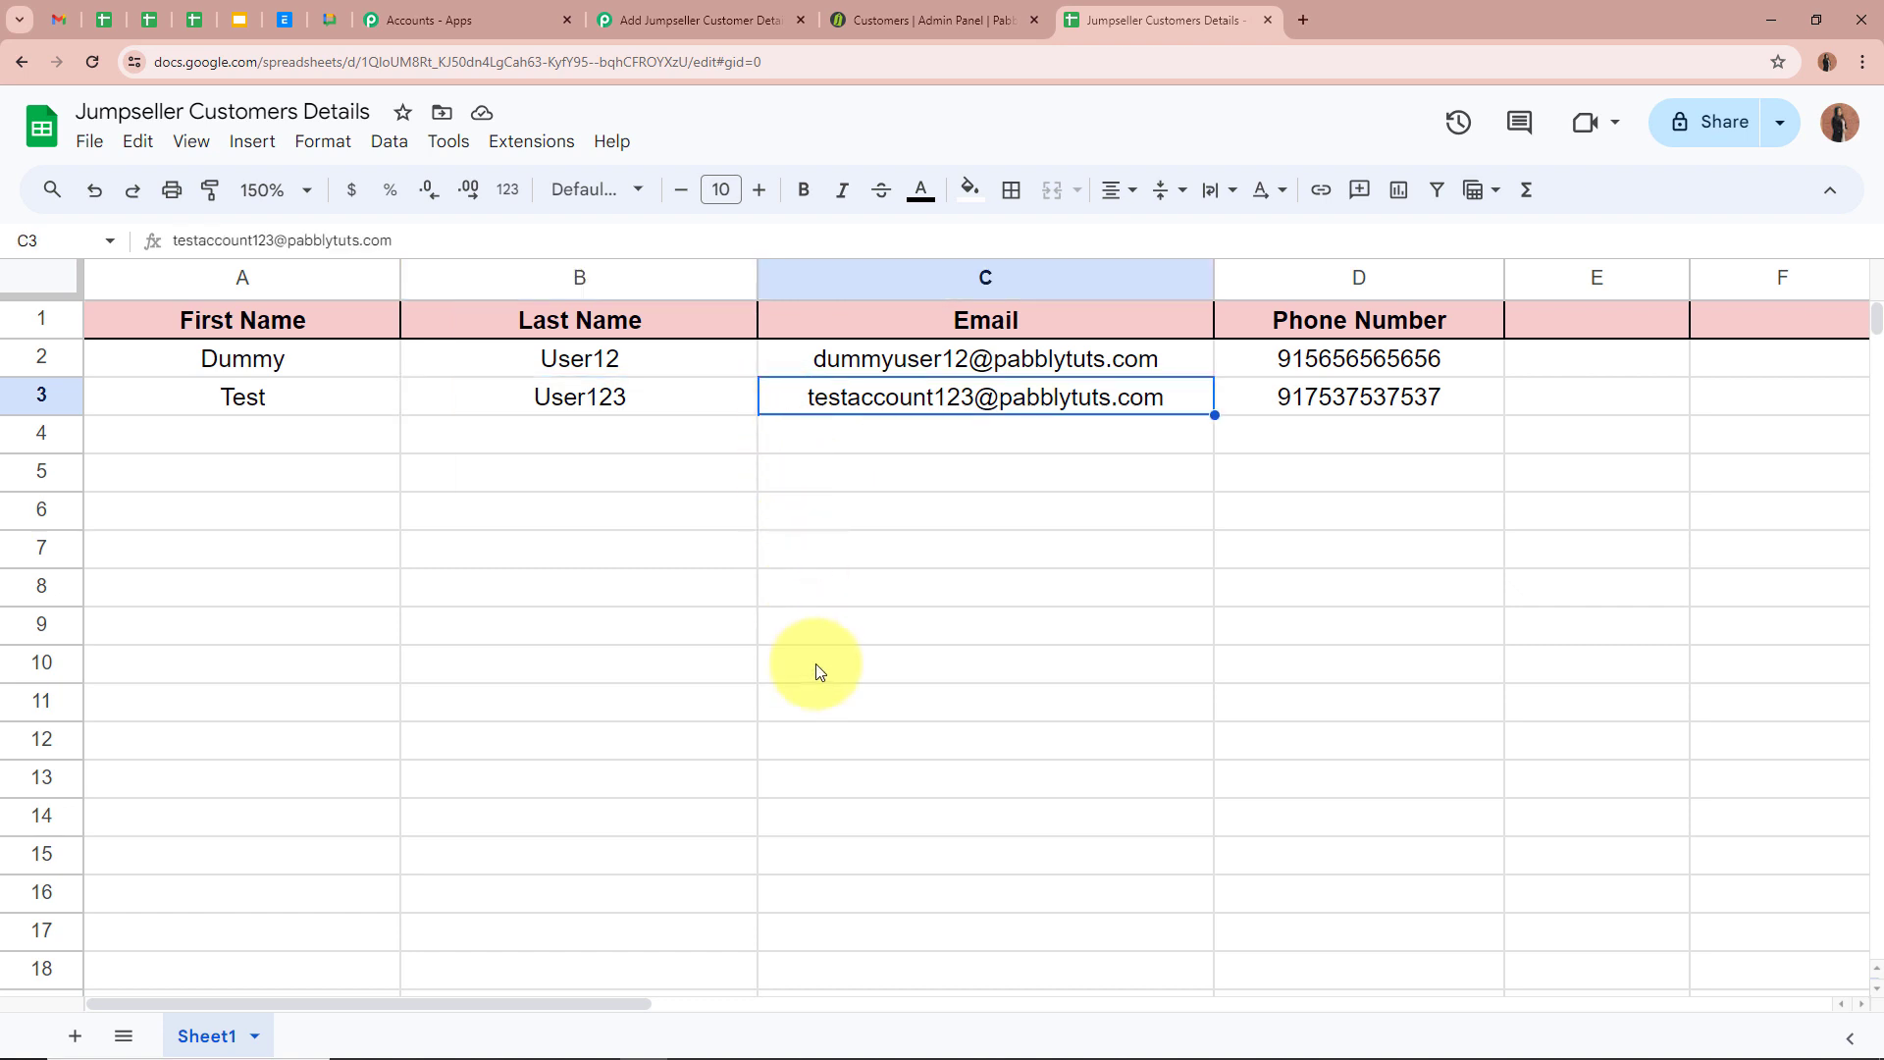
pyautogui.click(1257, 395)
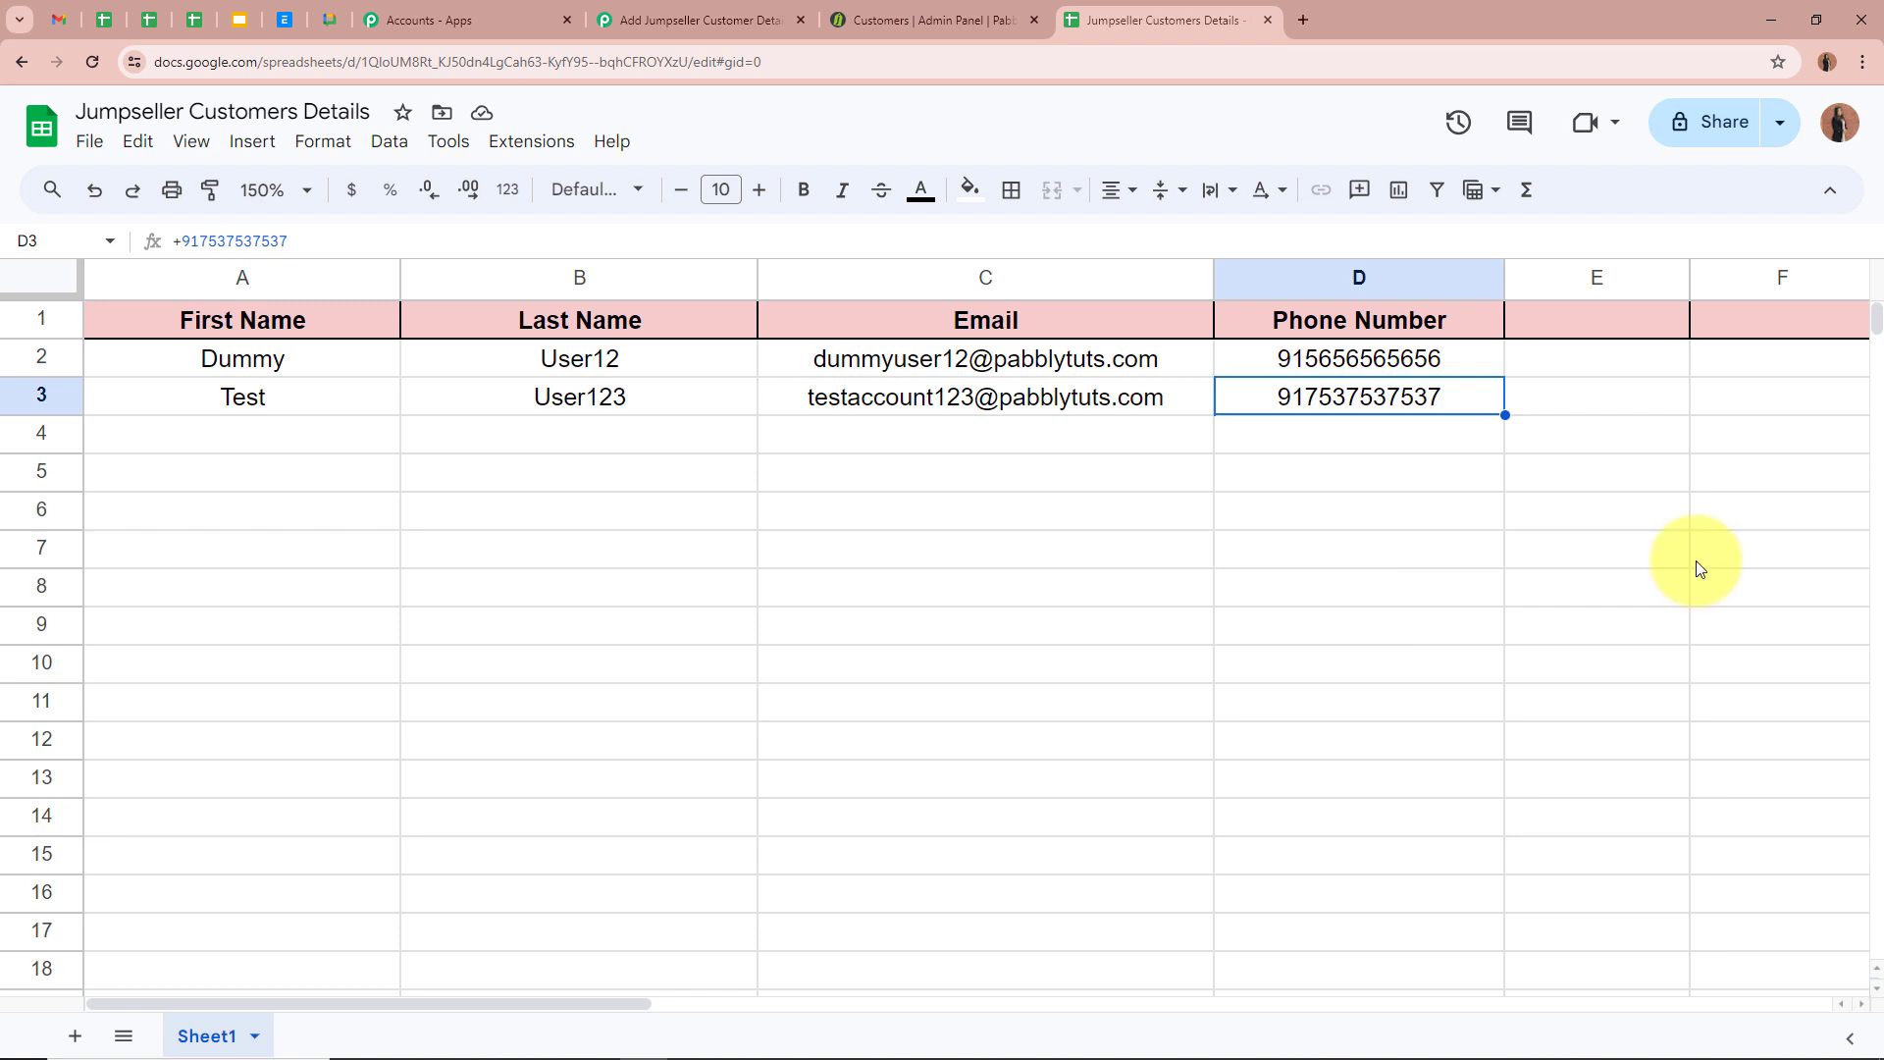
pyautogui.click(702, 19)
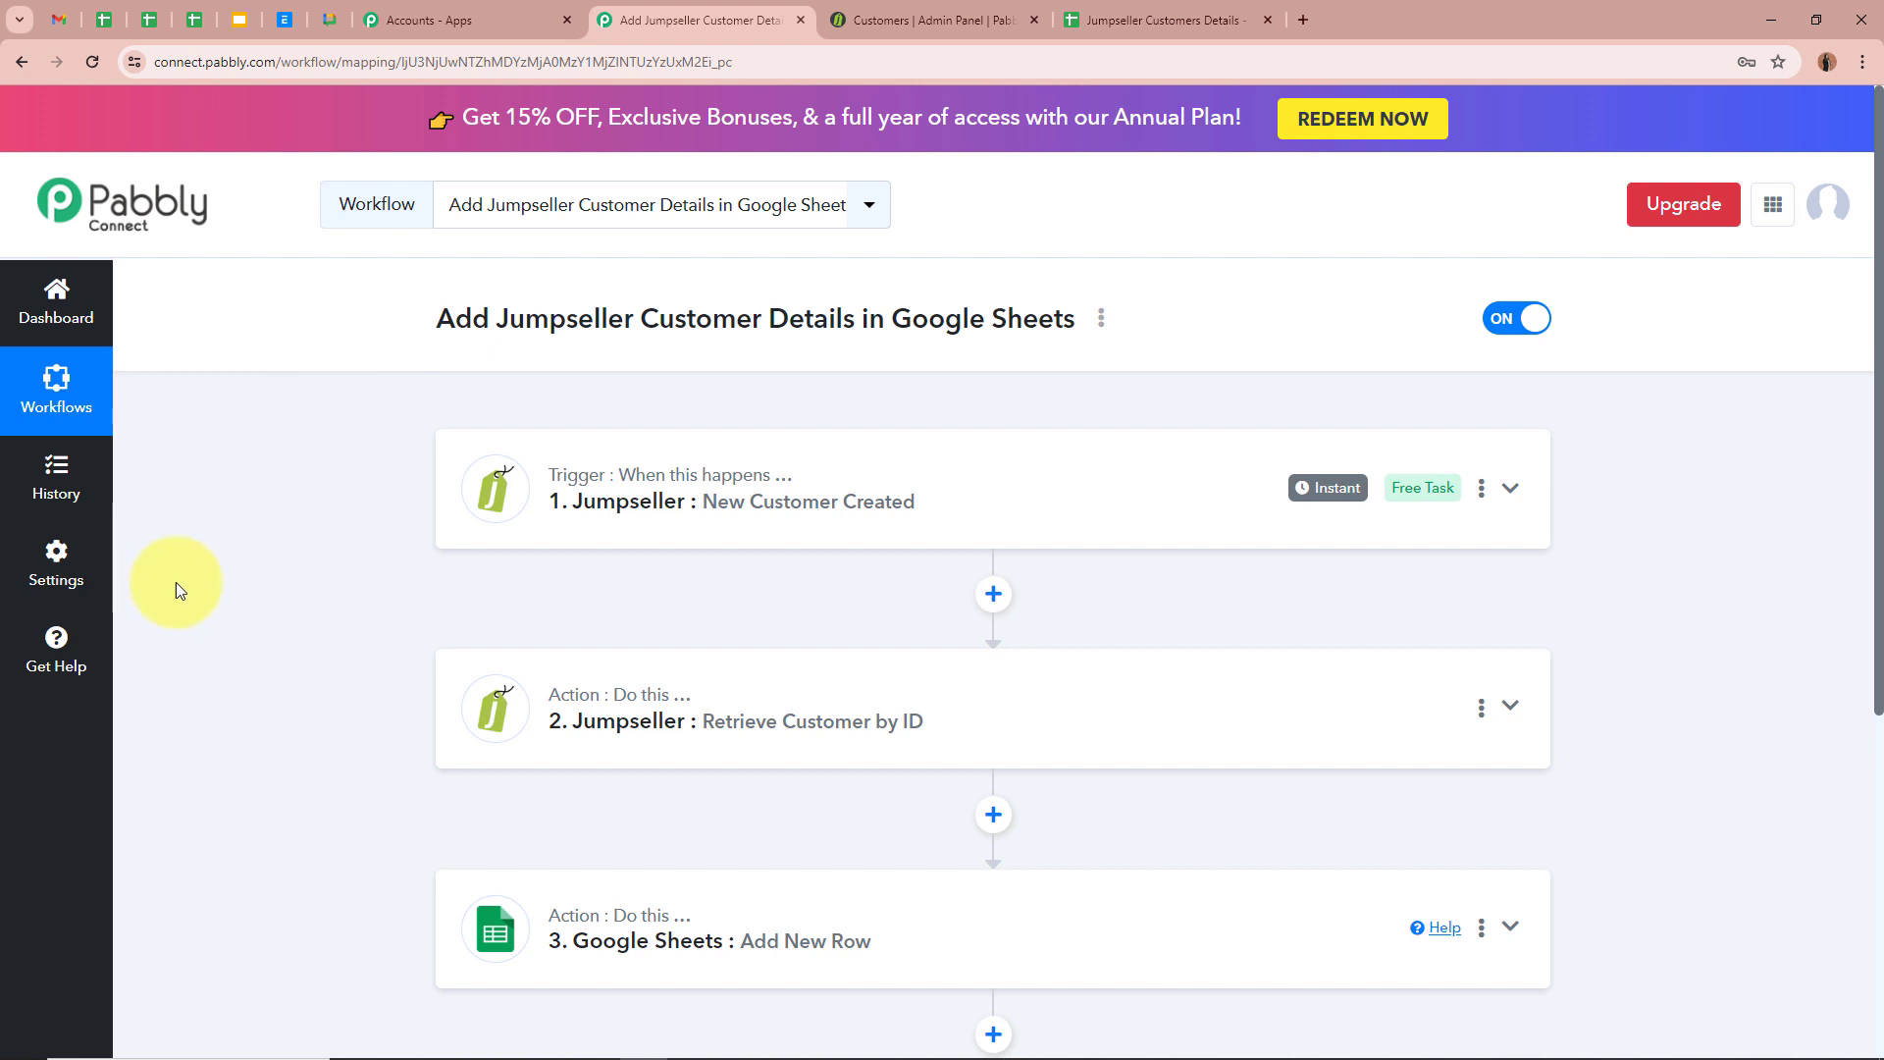